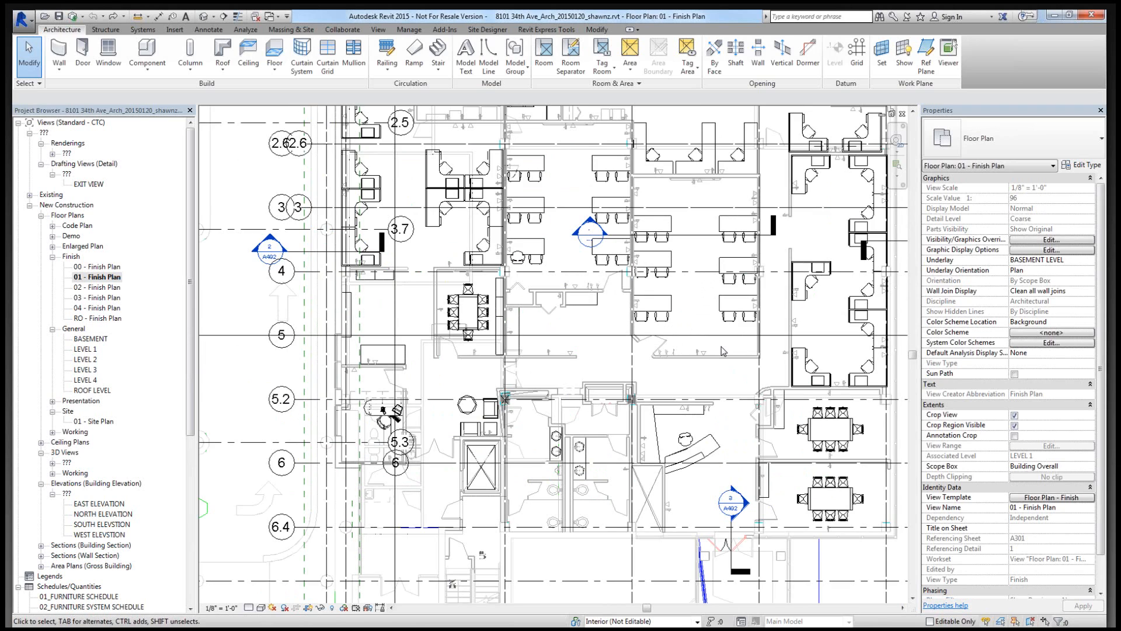
Select the TRAINING ROOM 1 room in the finish plan and set its Ceiling Height to gfhjfghj.
scroll(723, 351, up, 2)
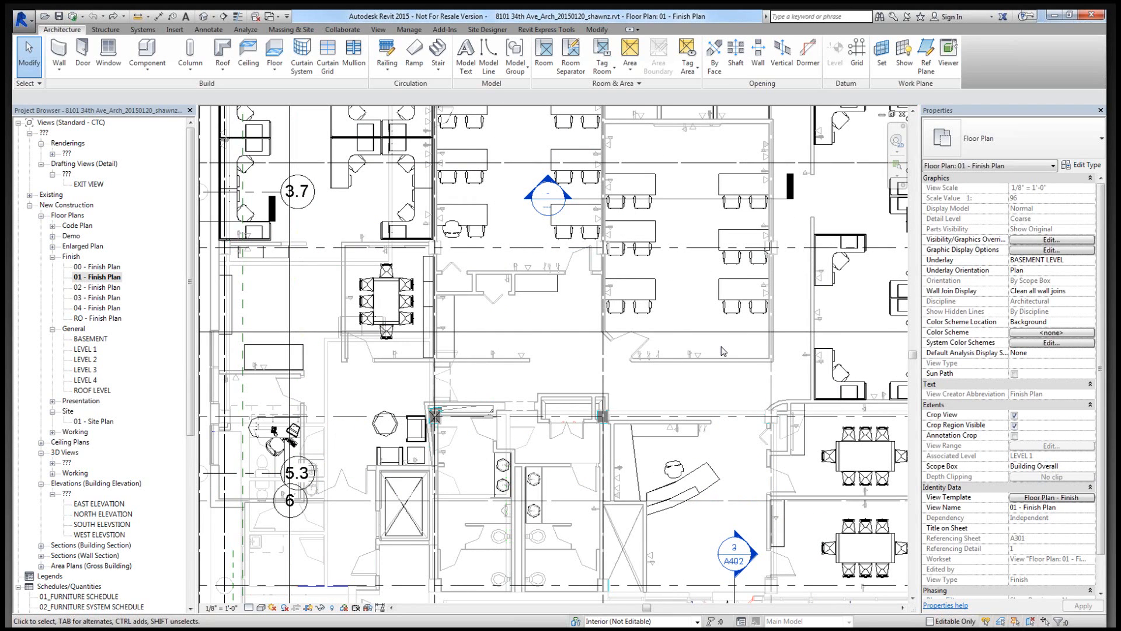
scroll(673, 435, up, 1)
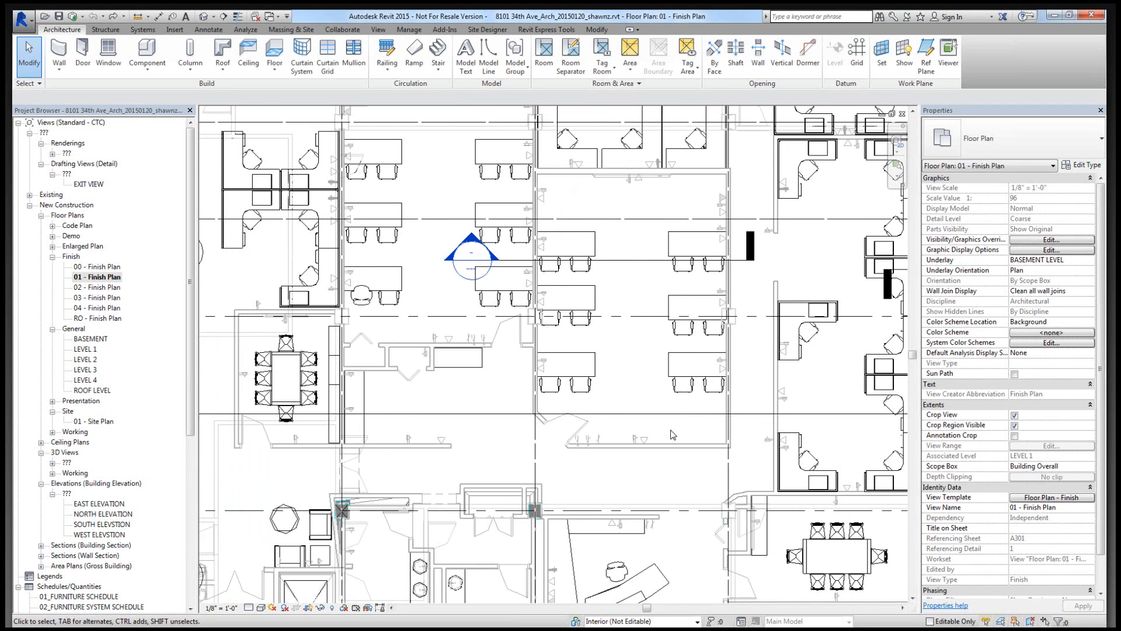
click(774, 378)
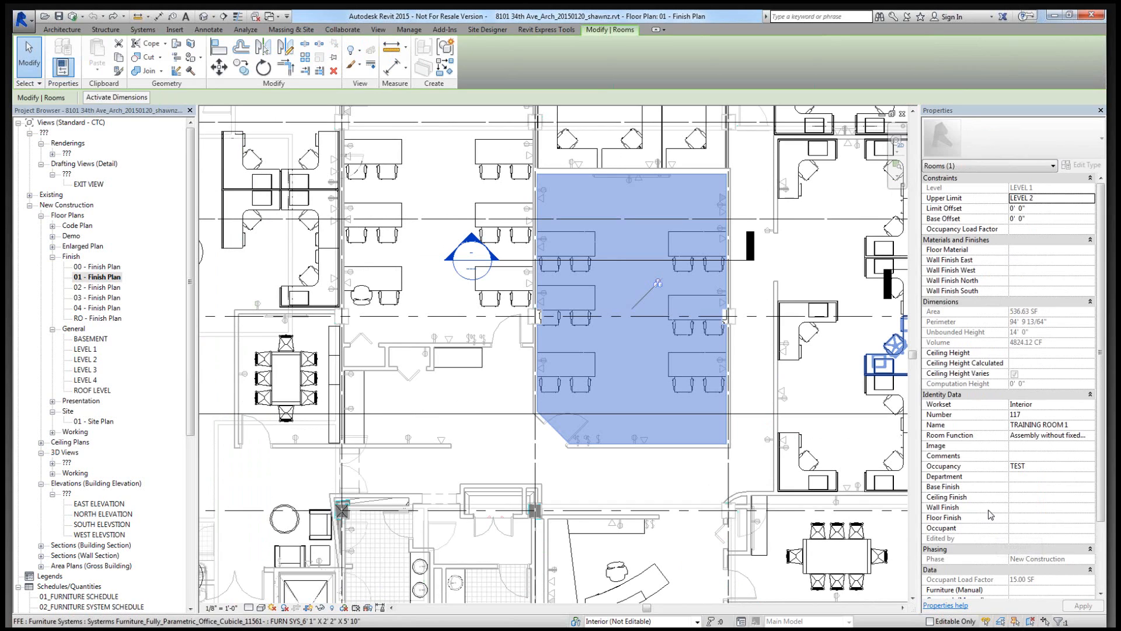
click(1024, 501)
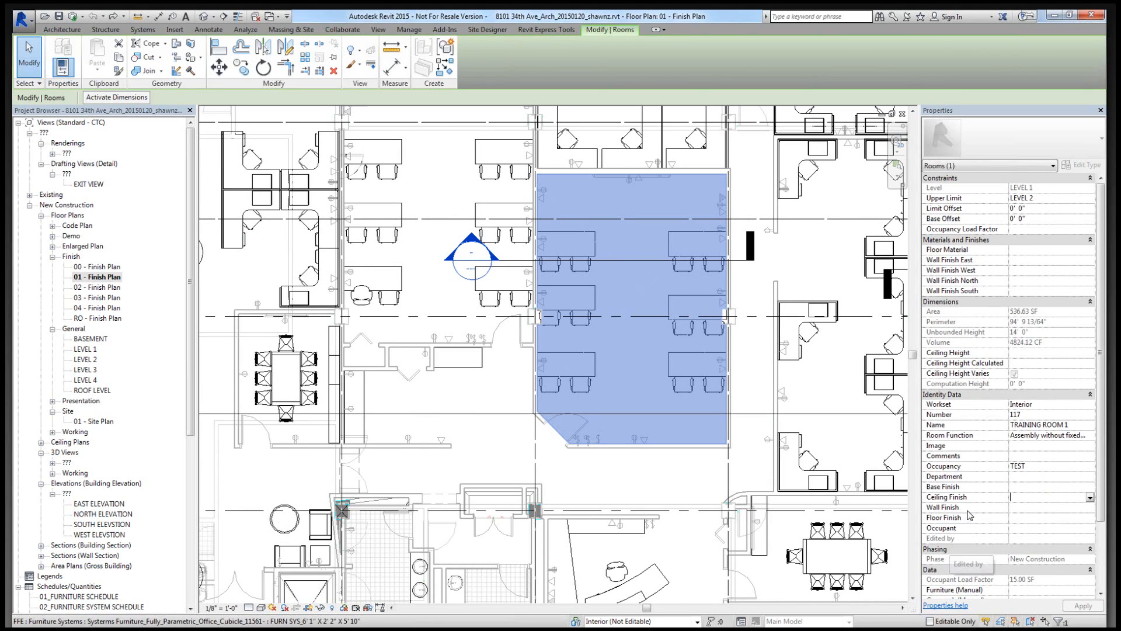
click(1031, 519)
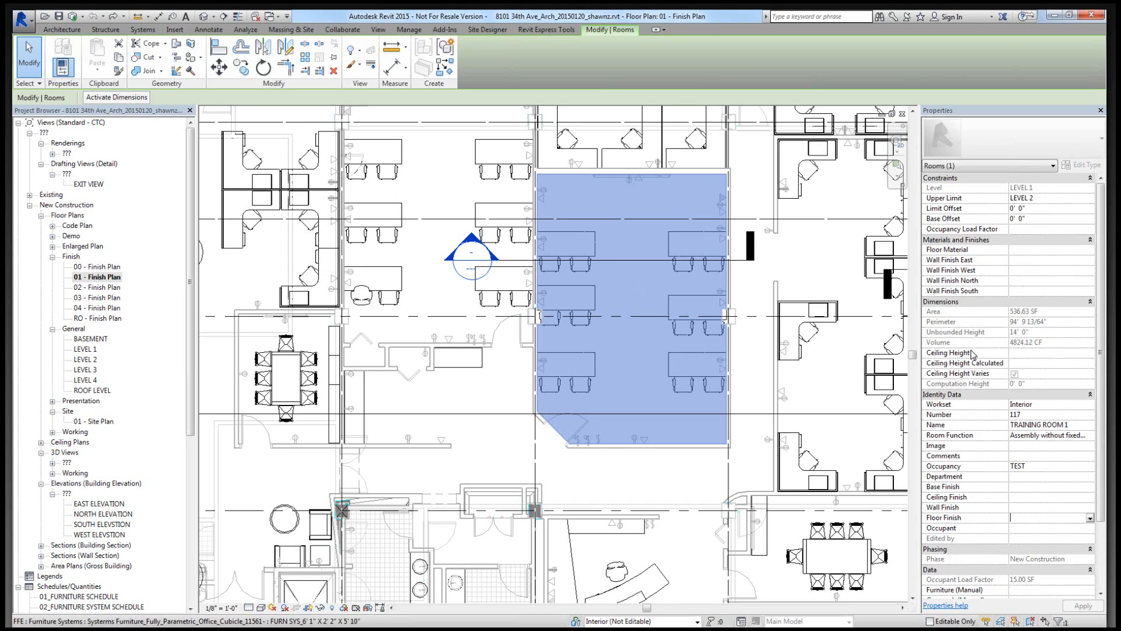
click(1029, 351)
text(gfhjfghj)
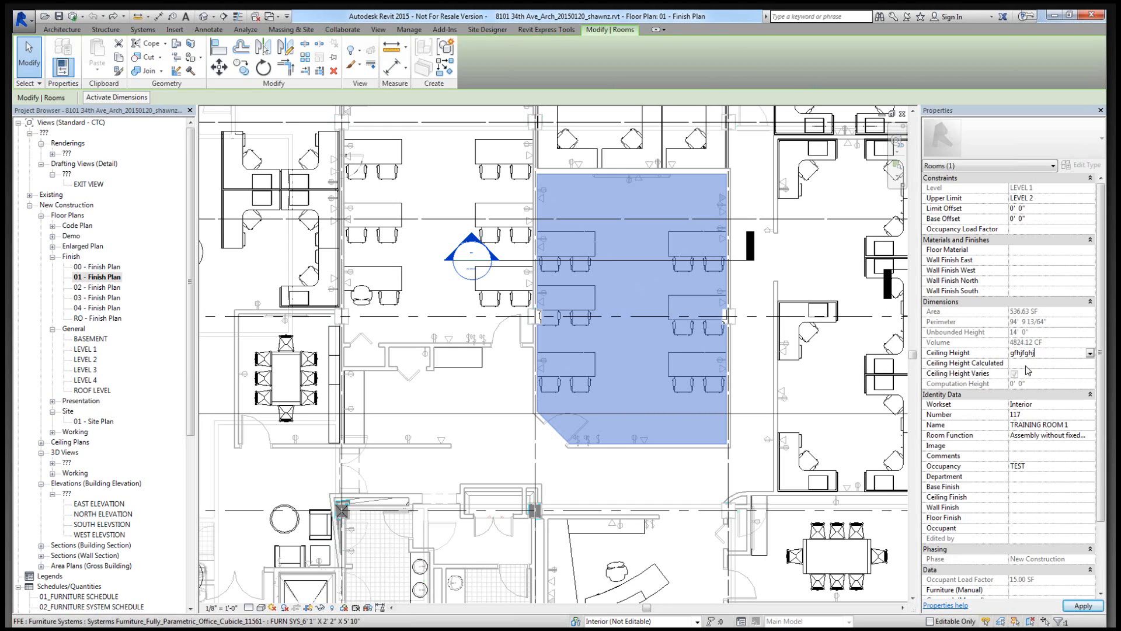
key(Return)
Open the building section through TRAINING ROOM 1 and inspect the room's ceiling height properties there.
double_click(454, 264)
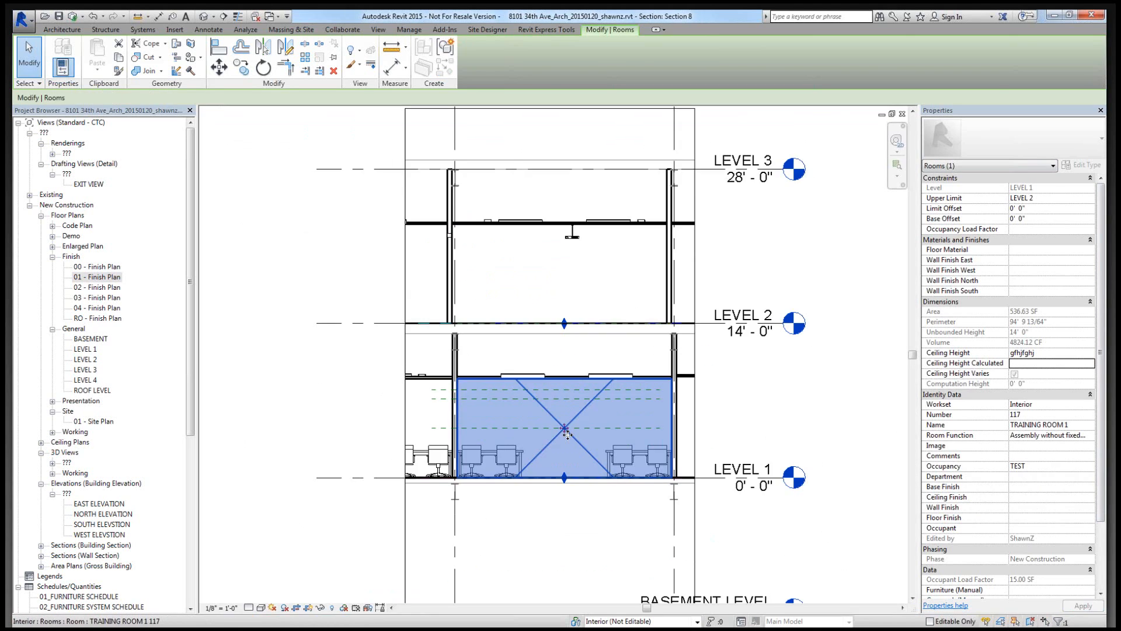
scroll(590, 433, up, 2)
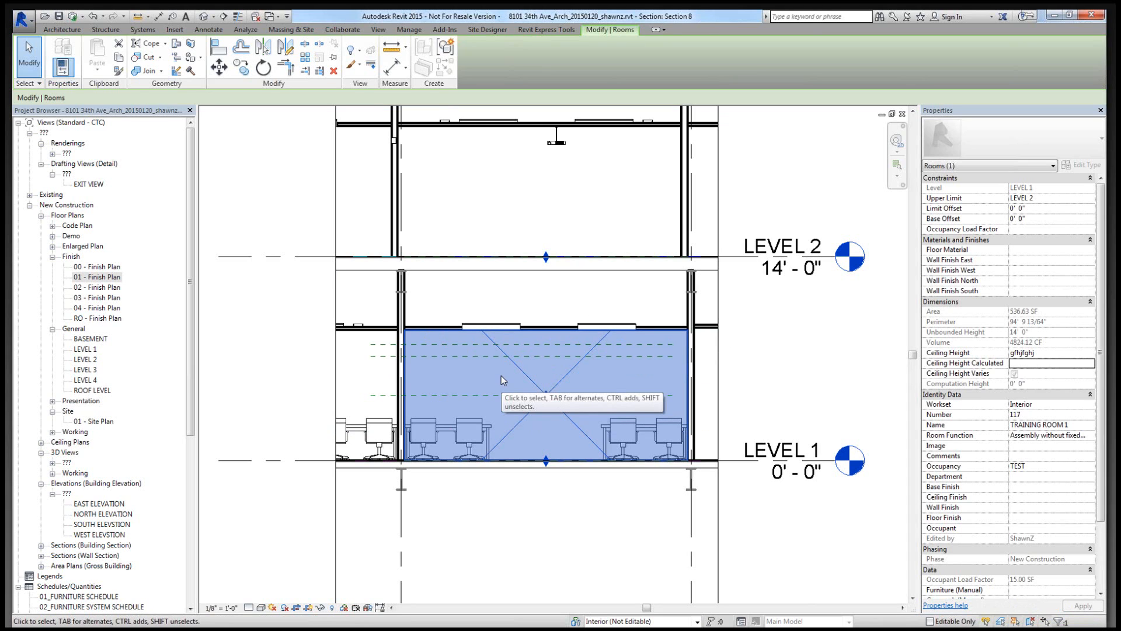
key(Escape)
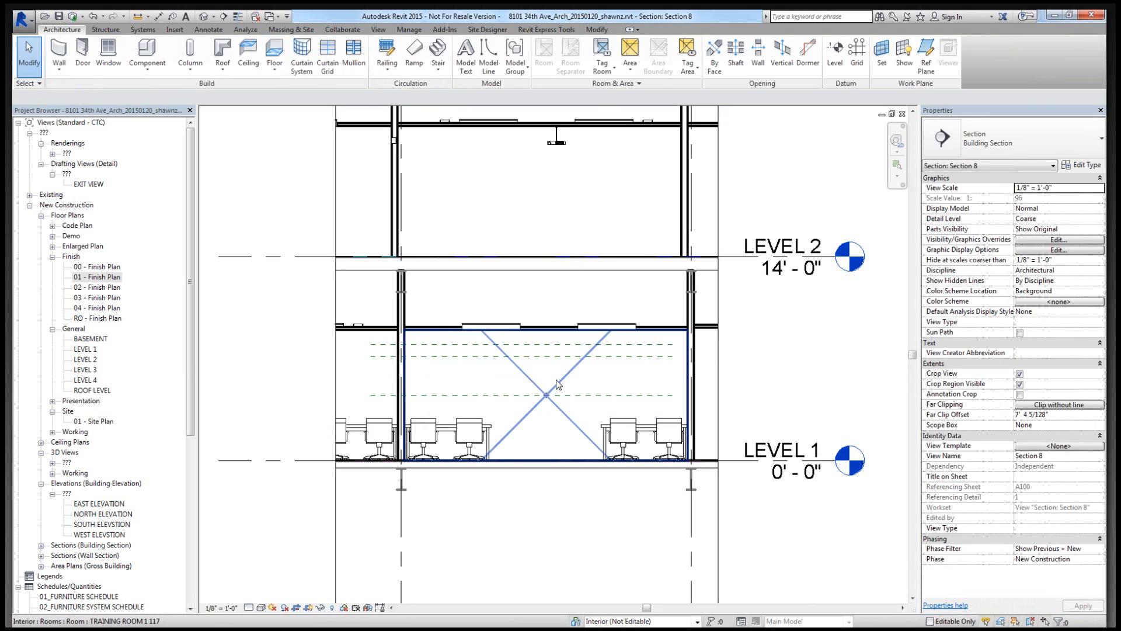
click(561, 382)
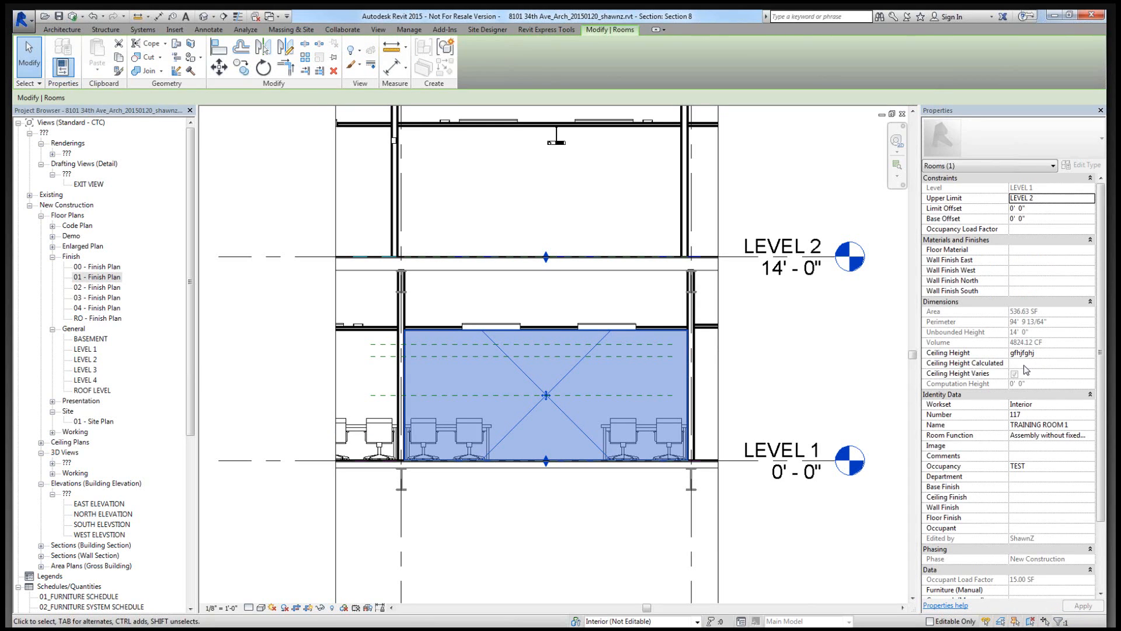
click(1022, 365)
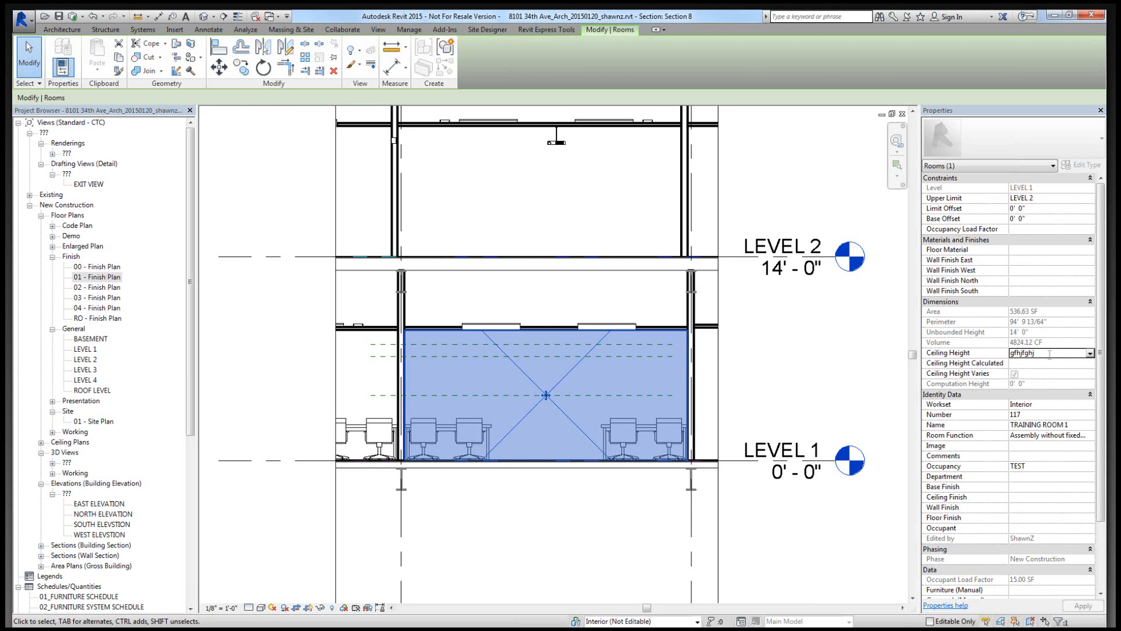
click(567, 384)
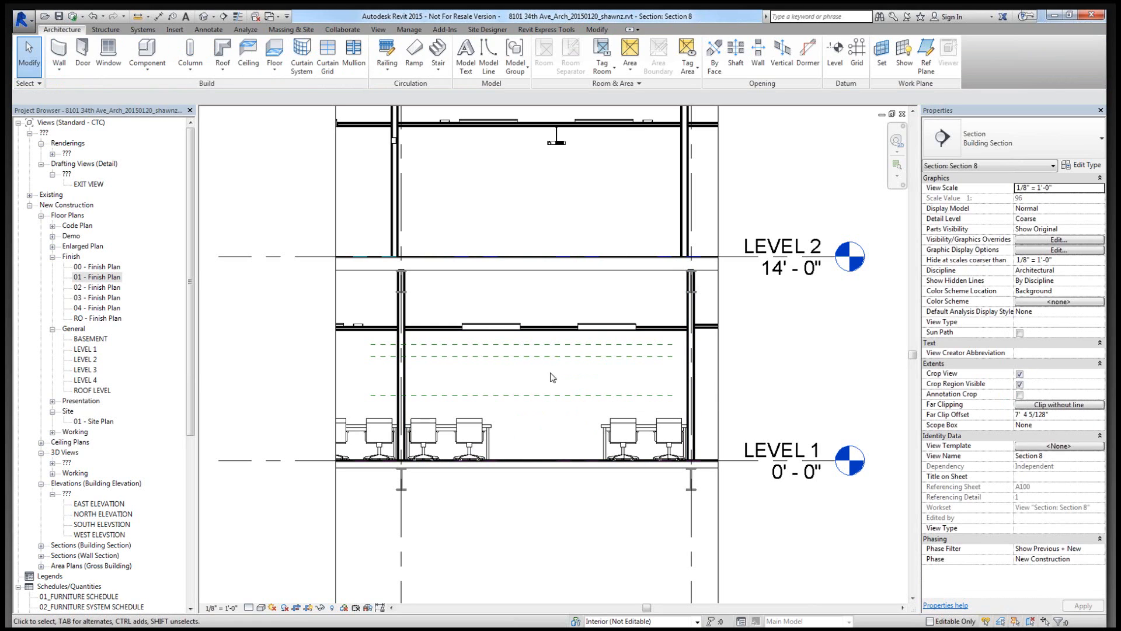
Return to the 01 - Finish Plan floor plan and set TRAINING ROOM 1's Floor Material to CPT-1.
double_click(101, 281)
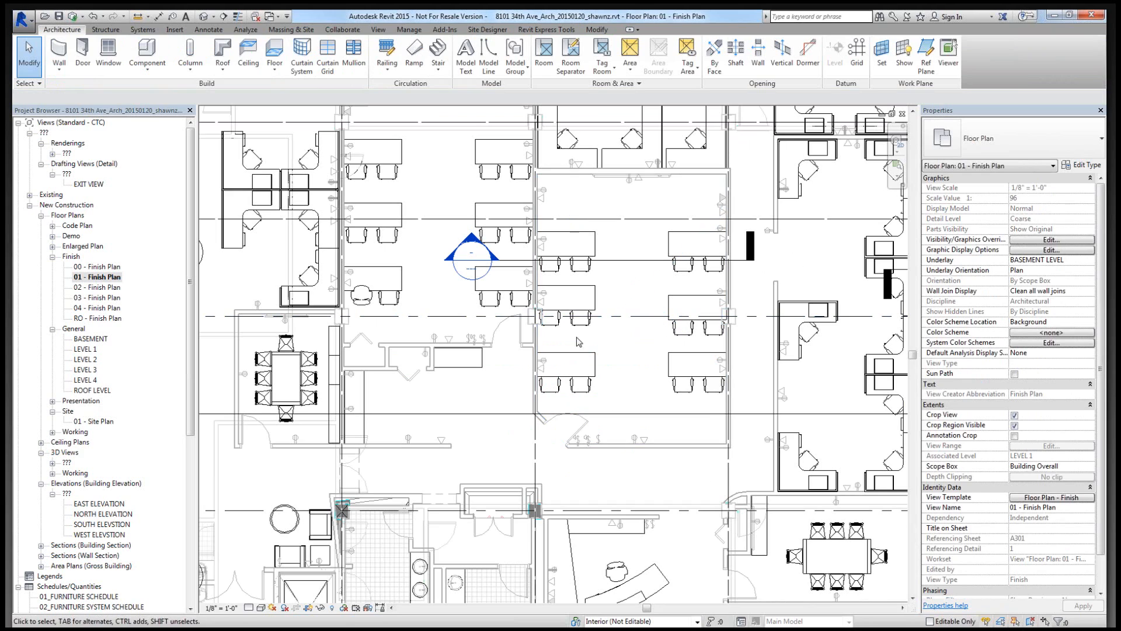
click(632, 306)
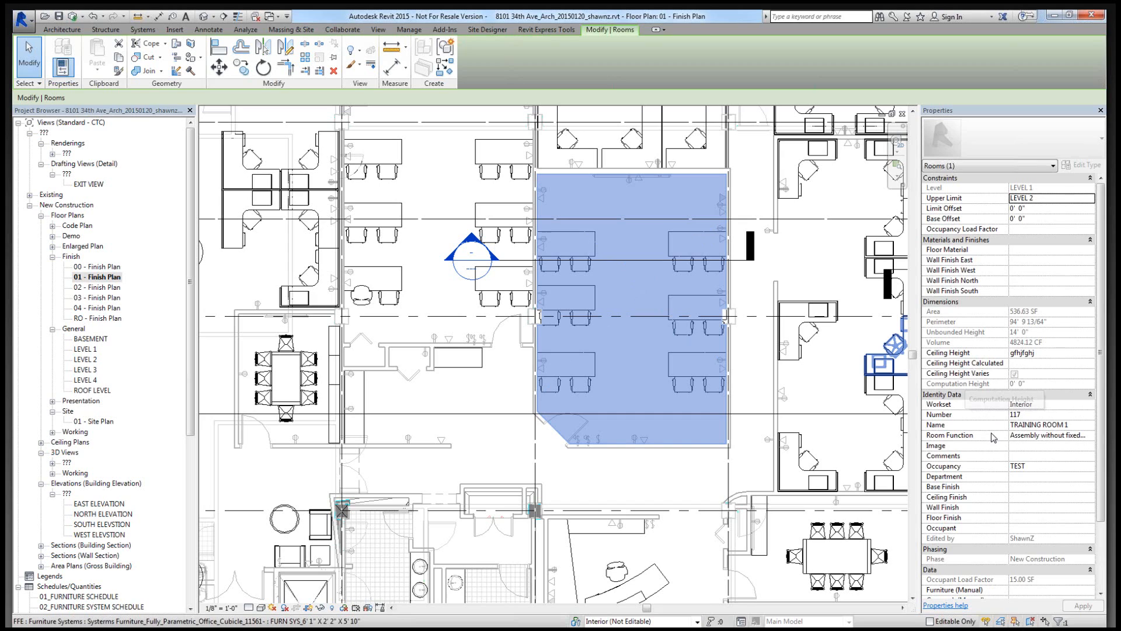
click(1030, 251)
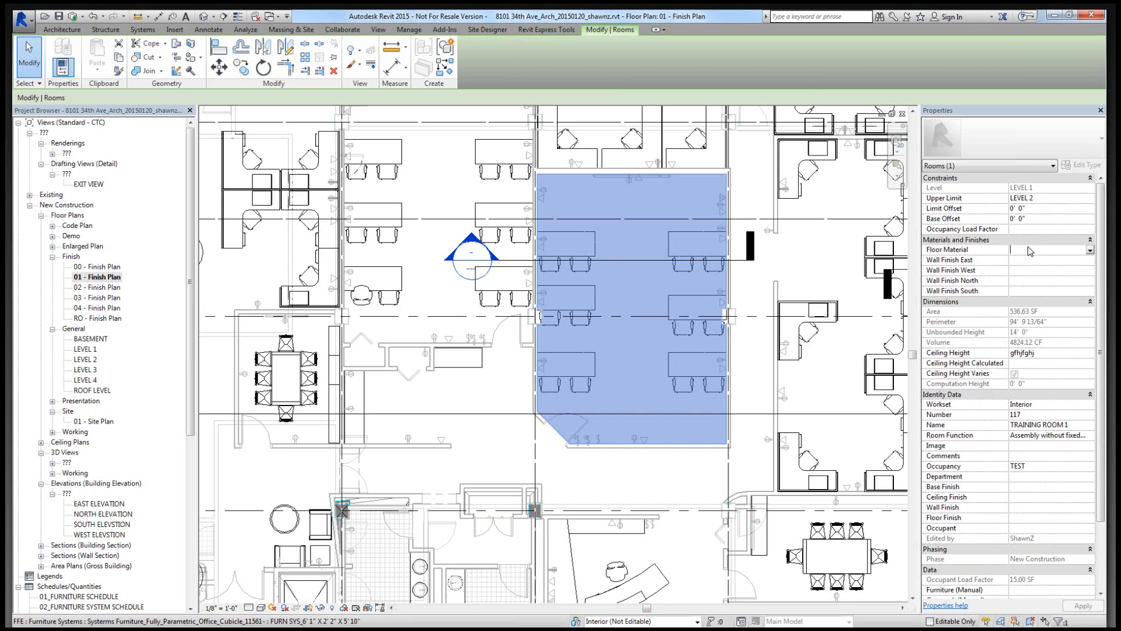
text(CPT-1)
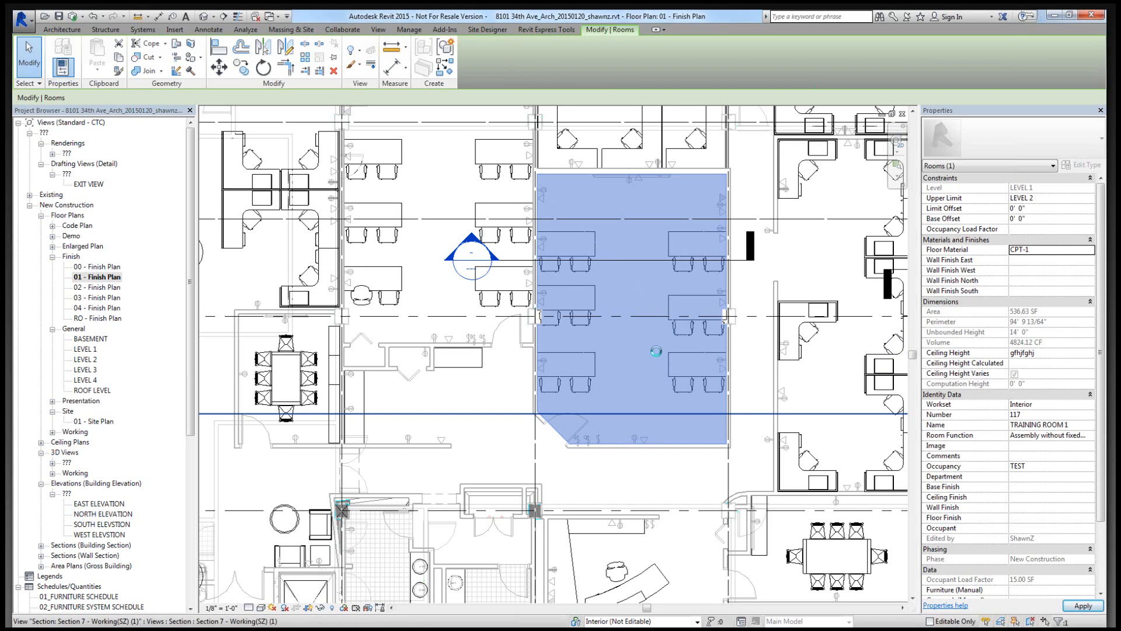
click(620, 398)
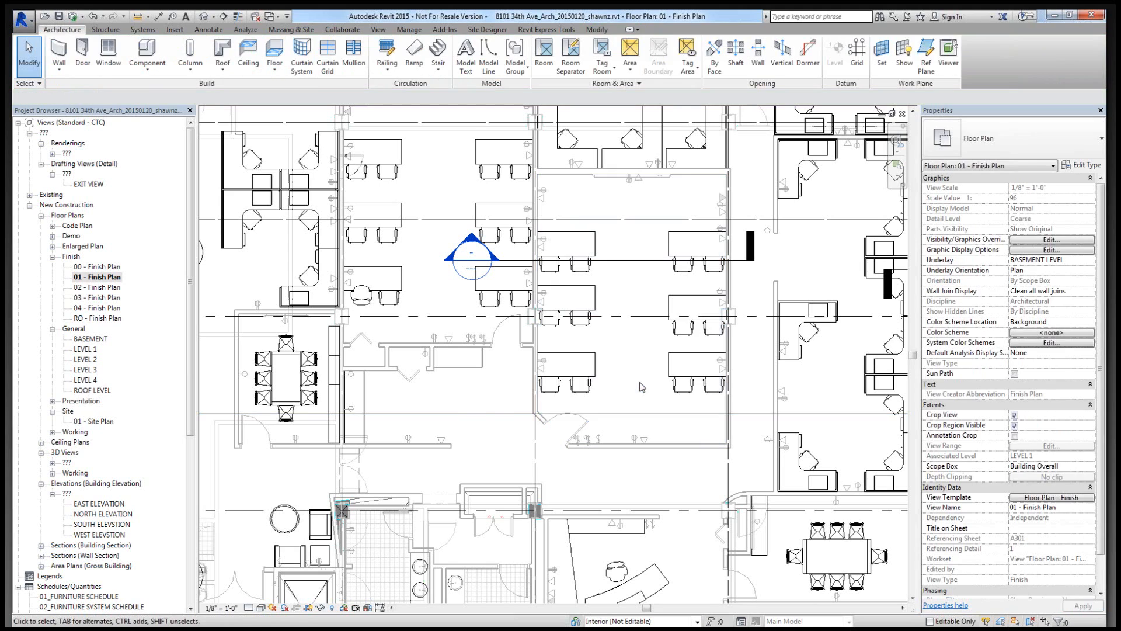
Open the Room Finish Schedule and set the floor material of TRAINING ROOM 2 to CPT-2.
click(189, 380)
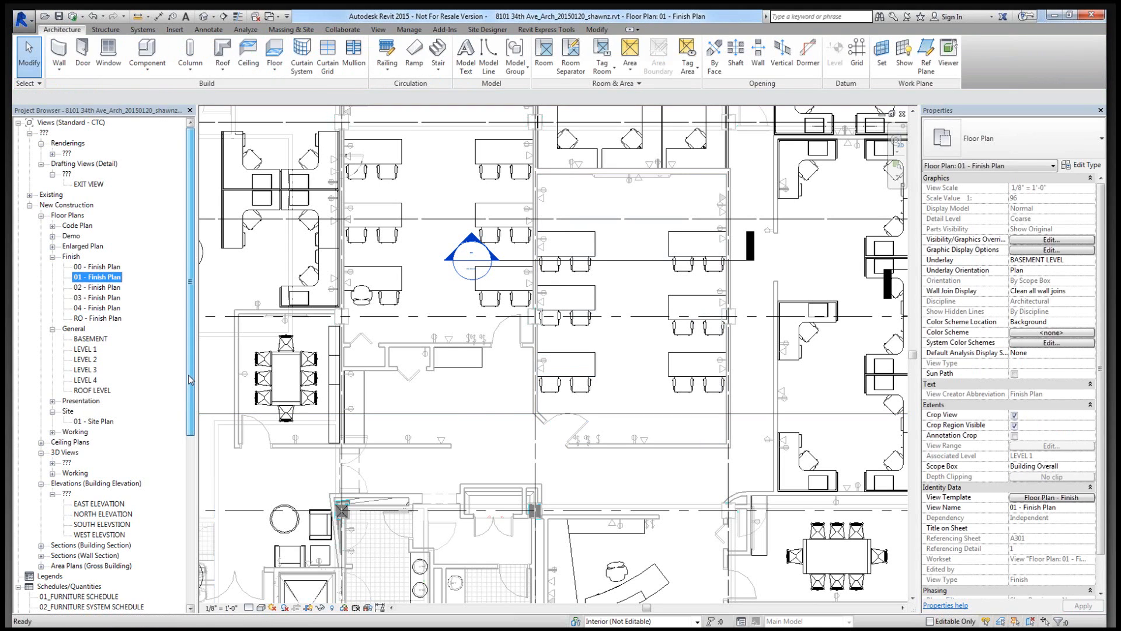
drag(189, 379, 178, 499)
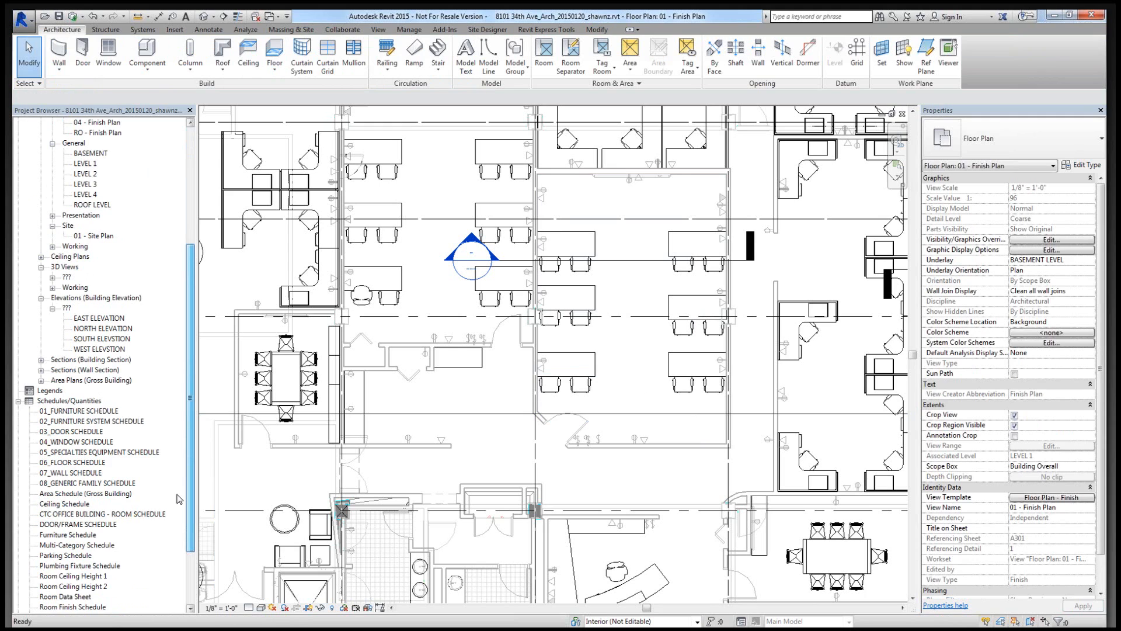
scroll(178, 498, down, 1)
double_click(72, 585)
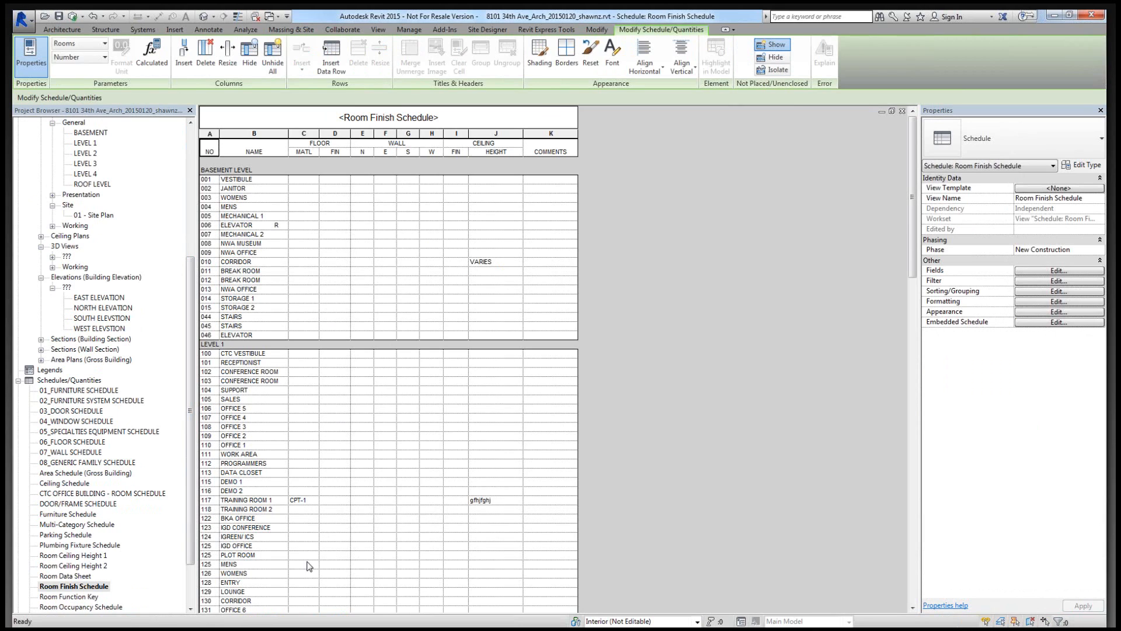
click(301, 510)
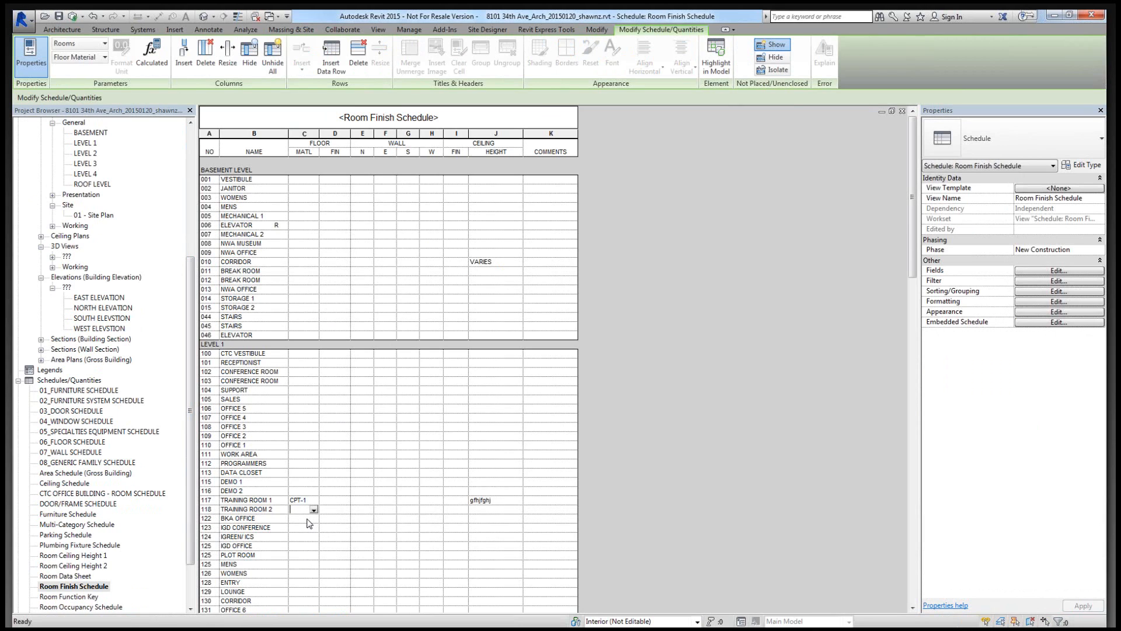
text(SPT-2)
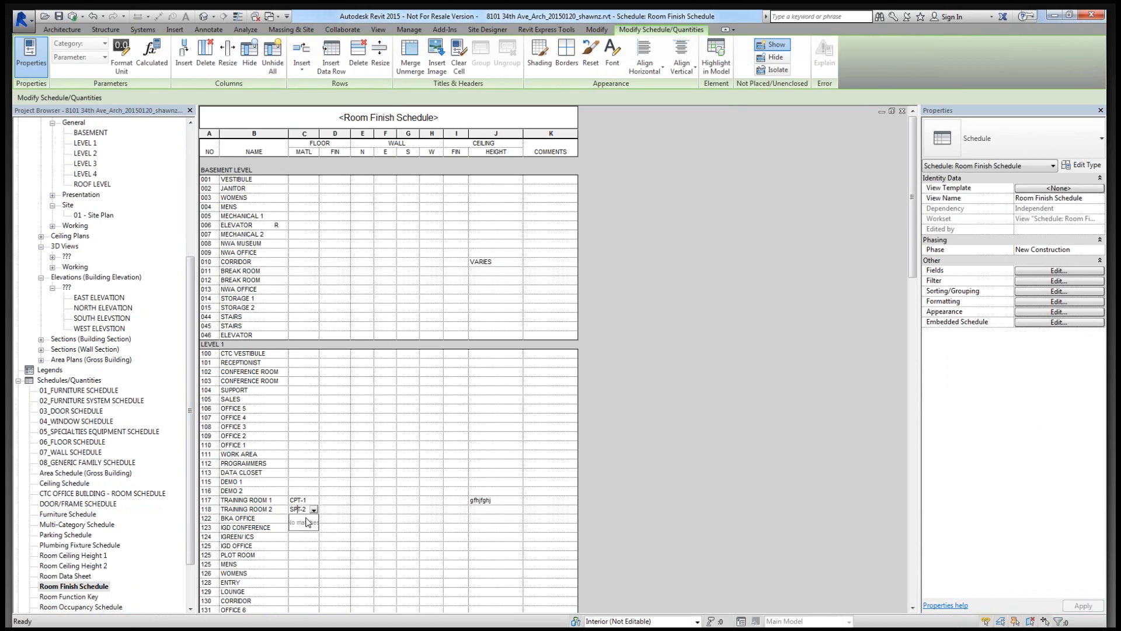
key(Return)
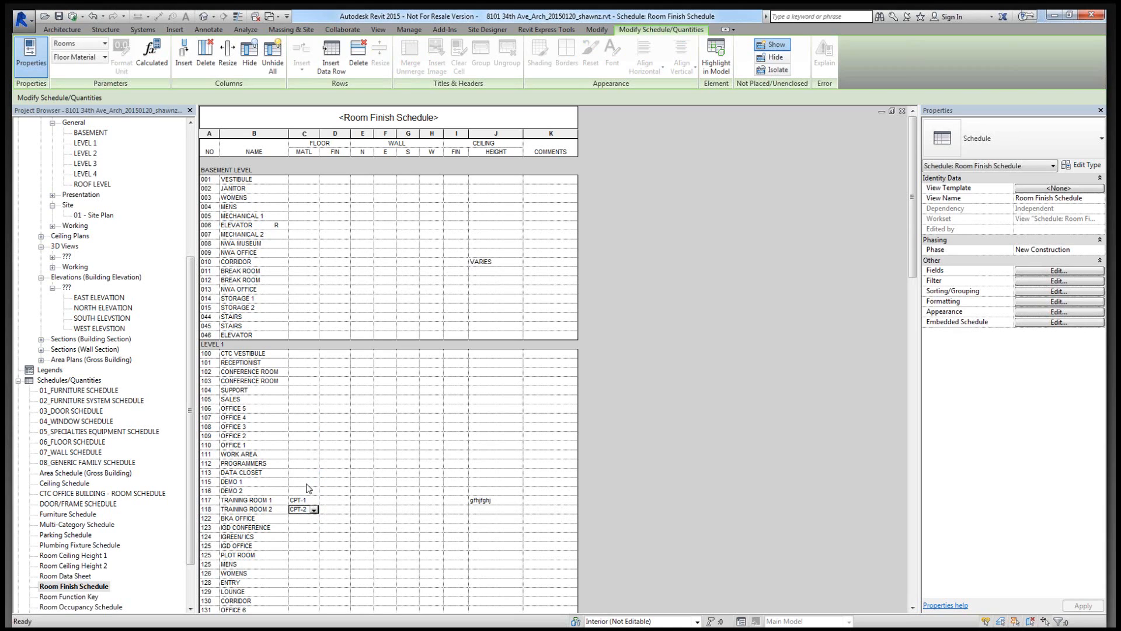
Check which existing floor material values the schedule offers for the OFFICE 4 row, leaving the cells empty.
click(304, 408)
click(313, 417)
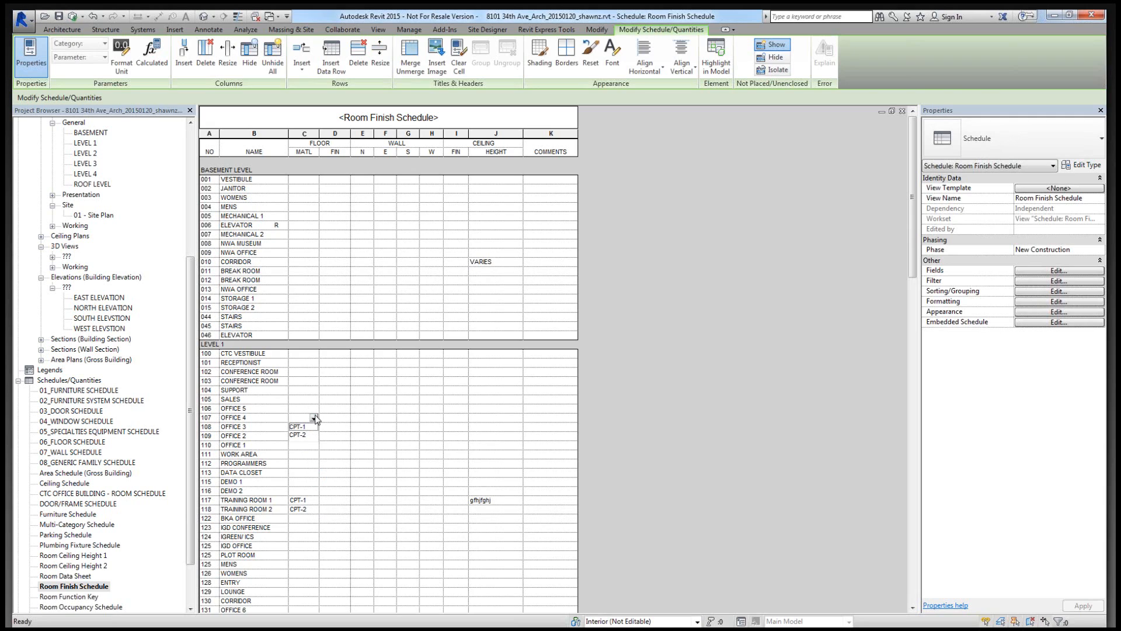
click(309, 418)
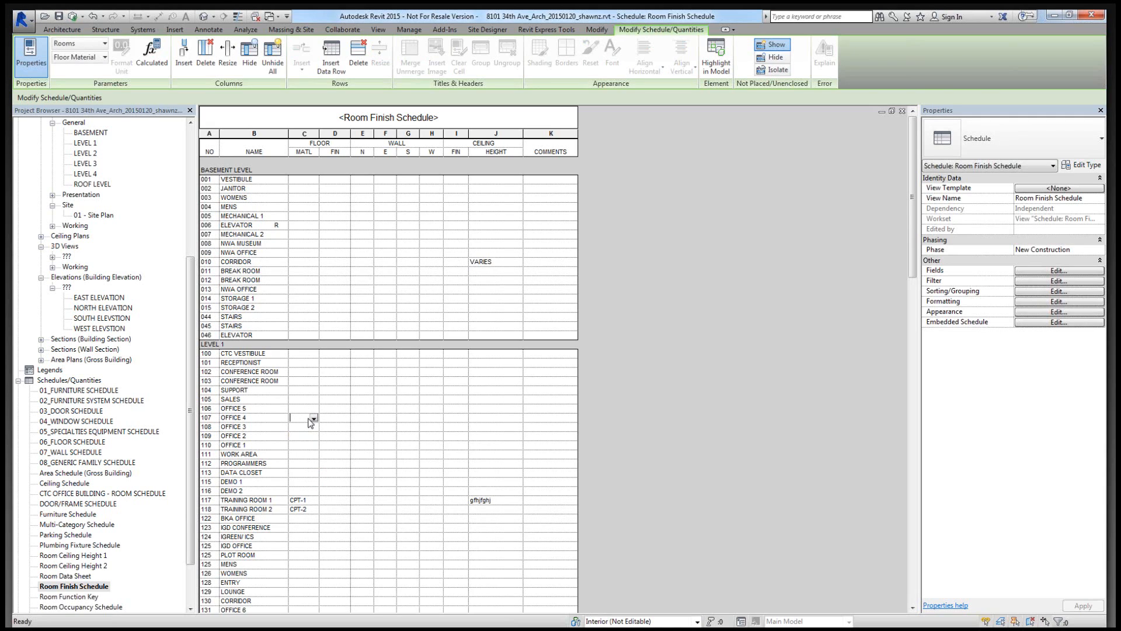
click(307, 429)
click(361, 439)
click(413, 473)
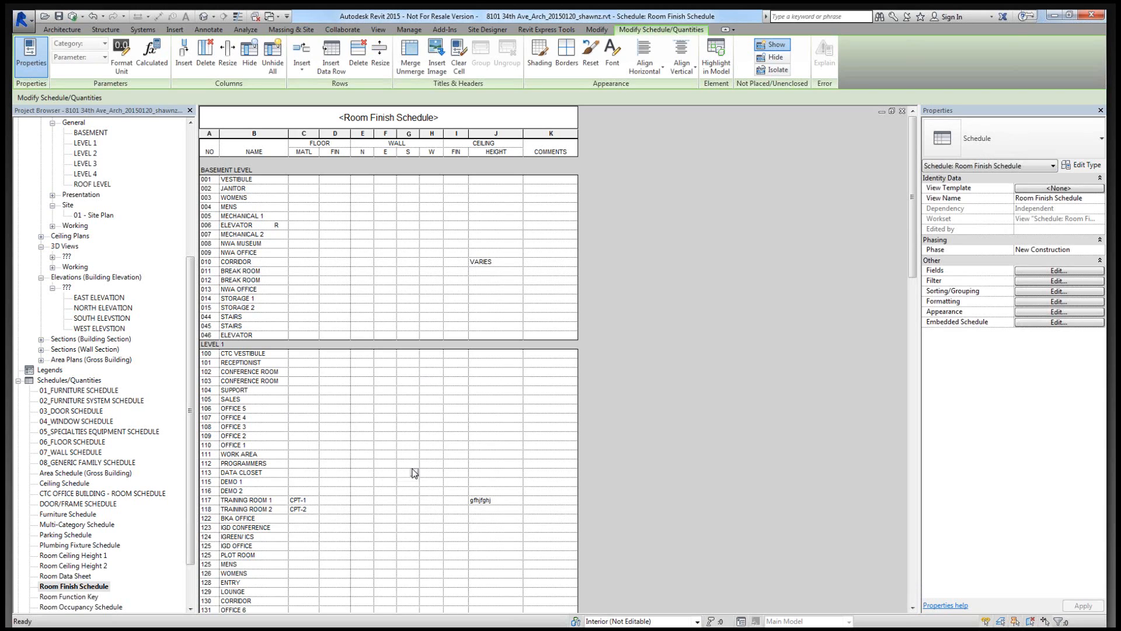
Launch Spreadsheet Link, list the available schedules, and add Room Finish Schedule to the selected ones.
click(547, 30)
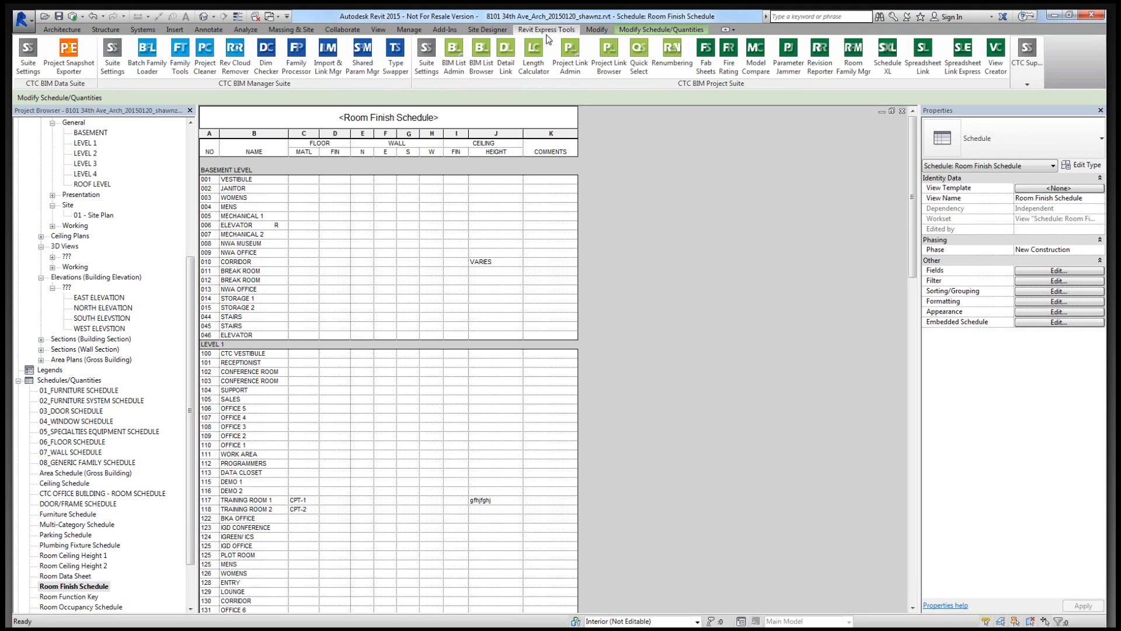
click(916, 74)
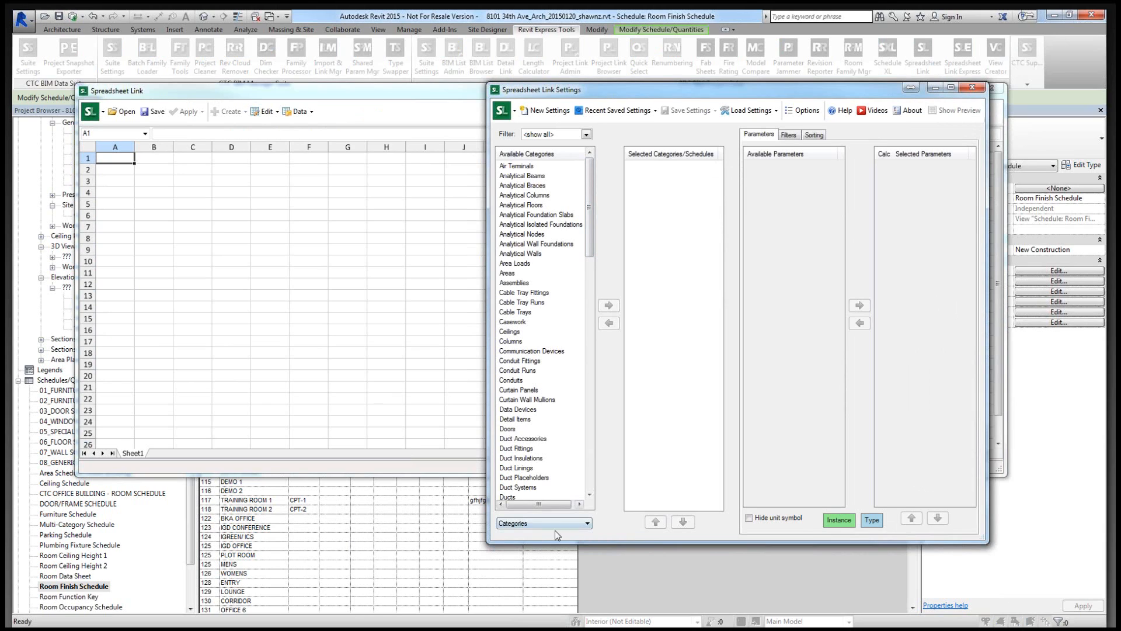
click(520, 524)
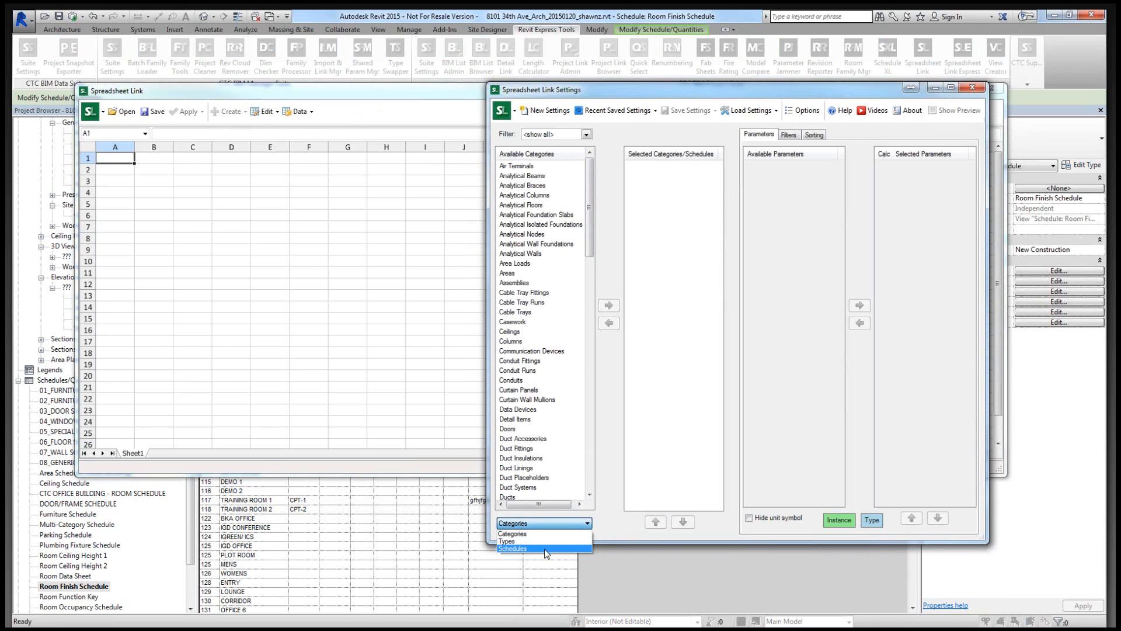
click(519, 549)
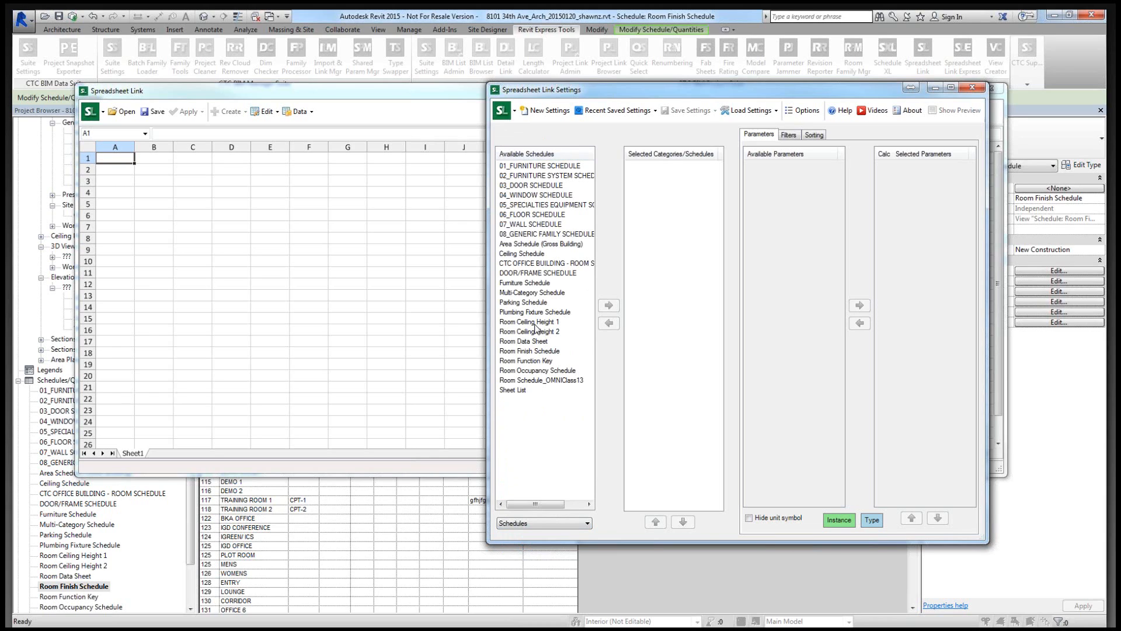
click(530, 351)
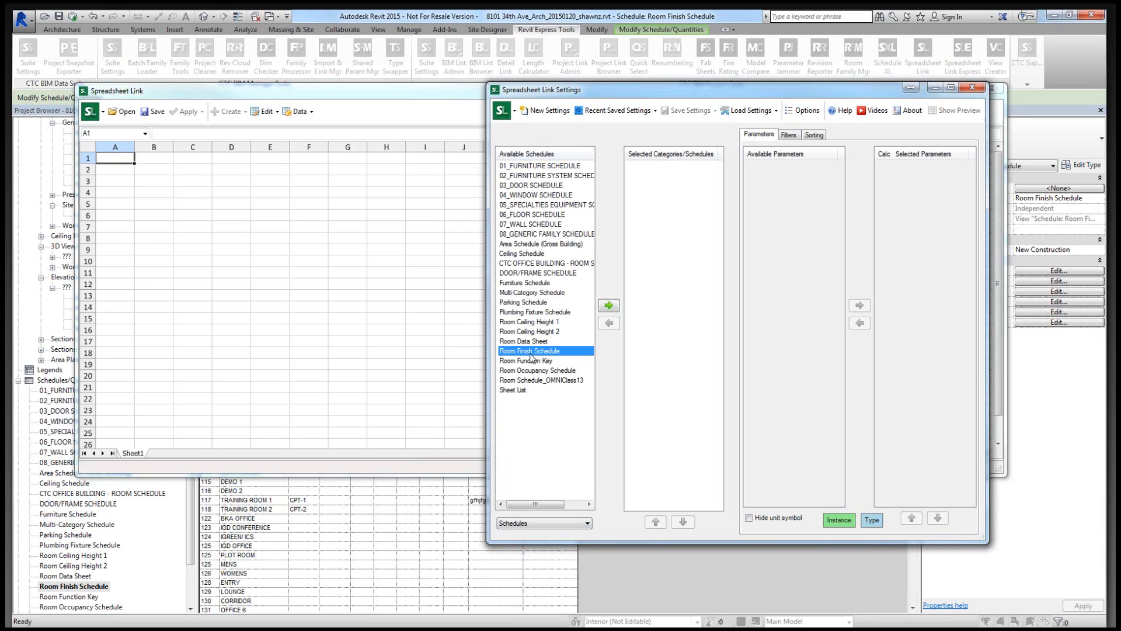
click(610, 309)
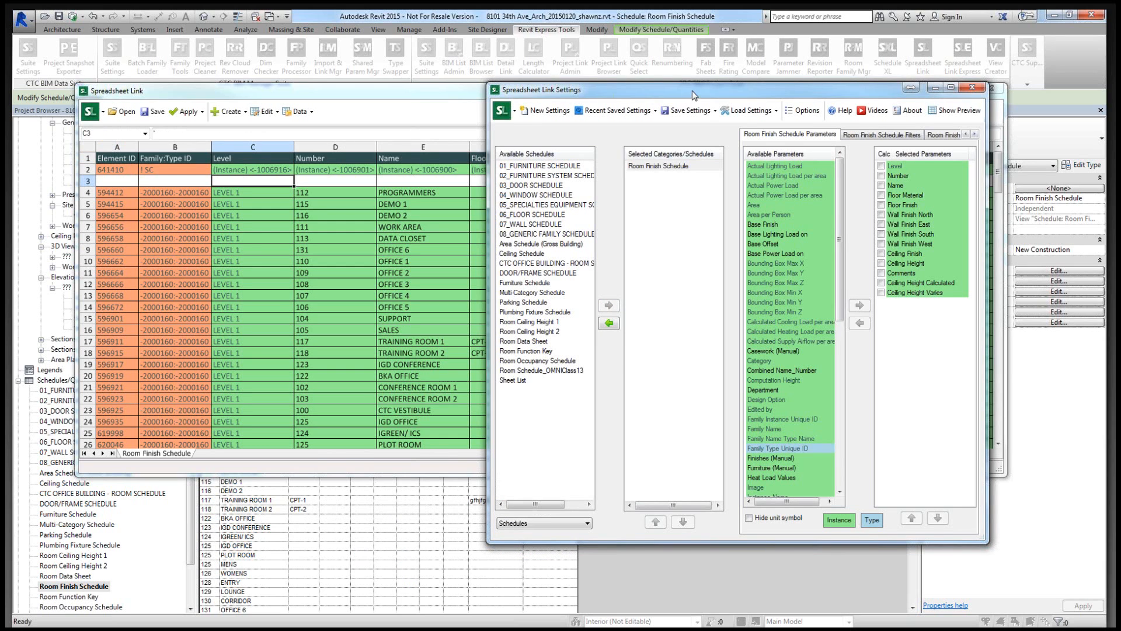
Move the settings window clear of the spreadsheet and review the linked room finish columns through Ceiling Height Varies.
drag(691, 93, 734, 340)
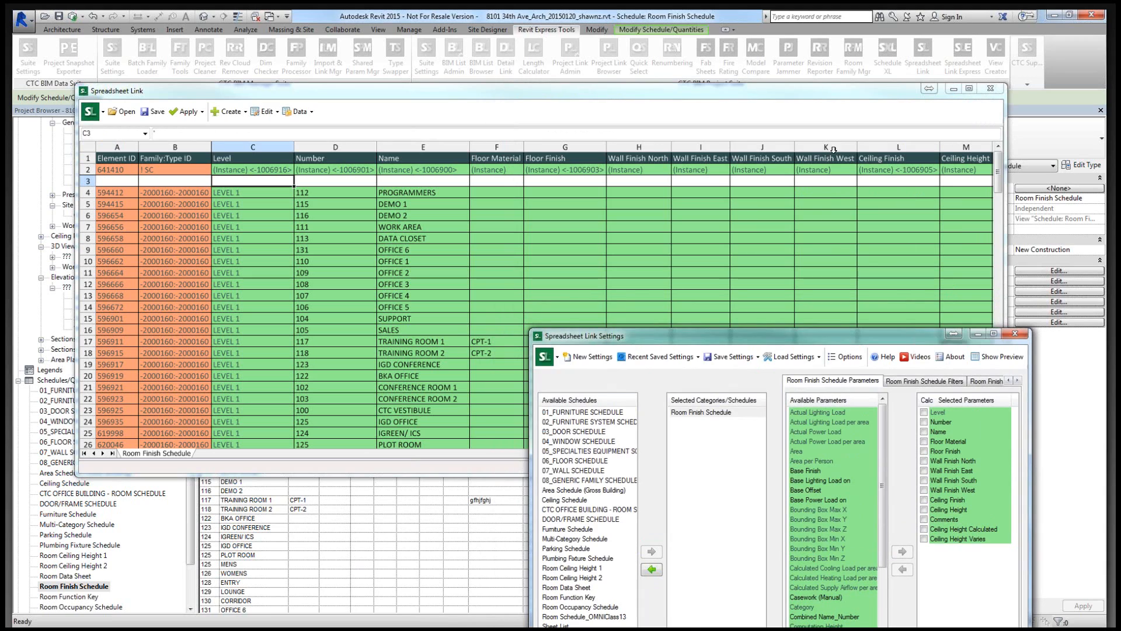
click(824, 114)
drag(765, 456, 838, 455)
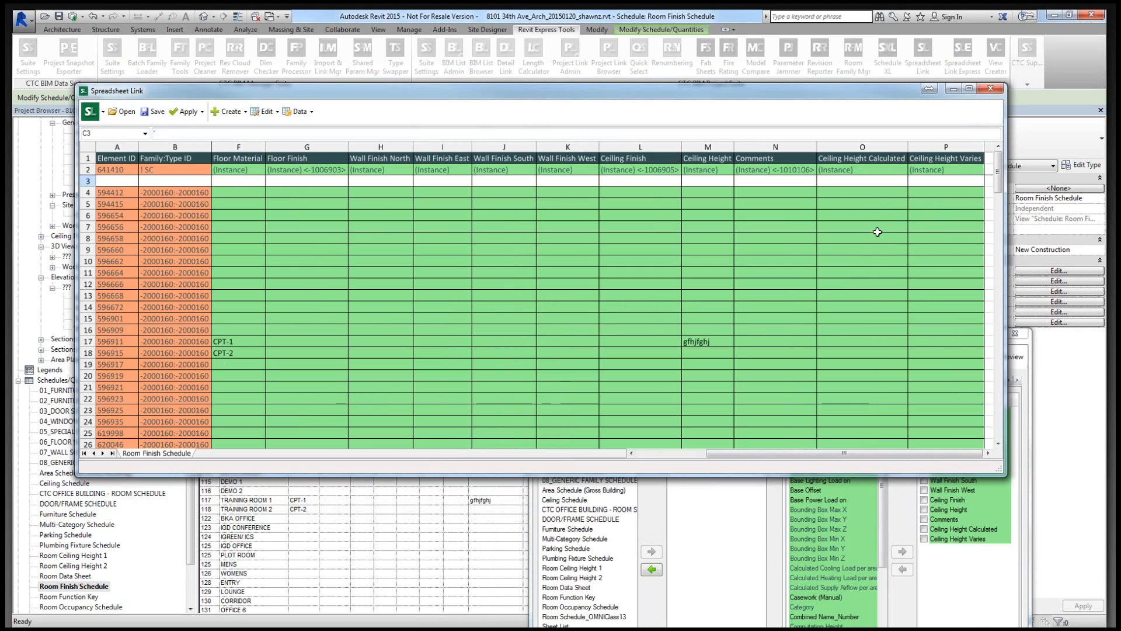
drag(845, 453, 731, 466)
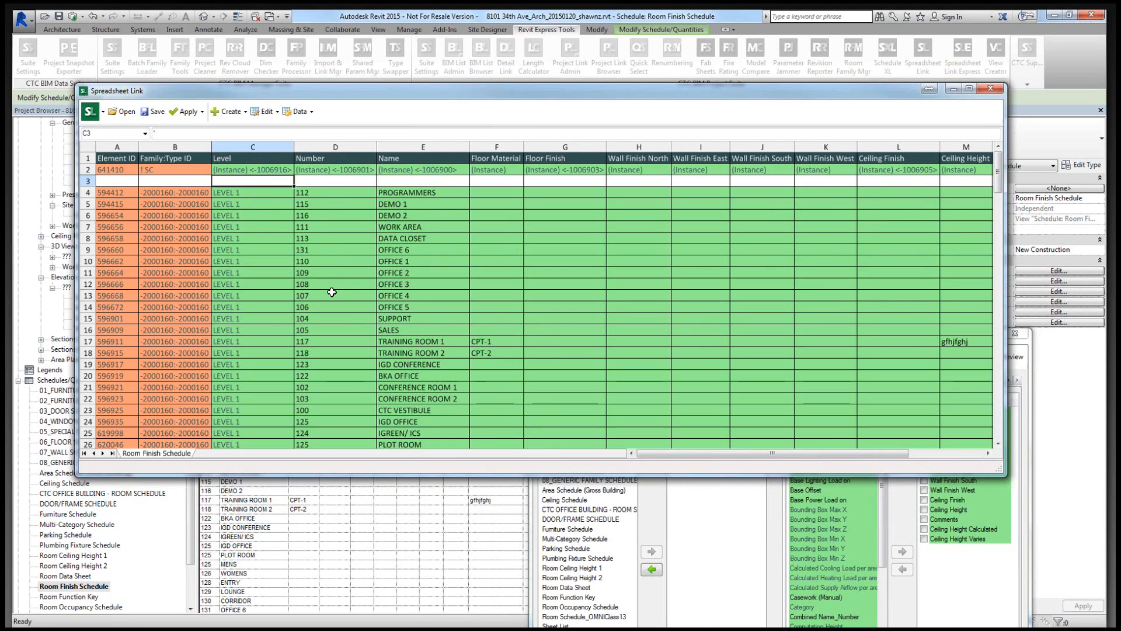
Try to sort the Room Finish Schedule worksheet by Number (Instance) in ascending order.
click(724, 544)
click(986, 381)
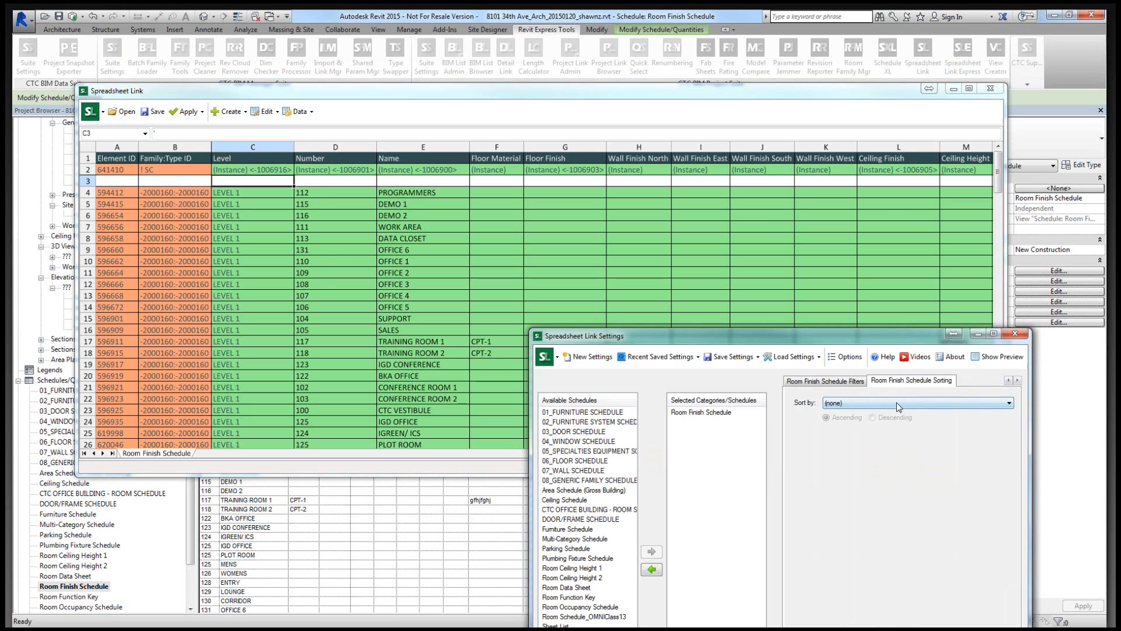
click(894, 403)
click(887, 432)
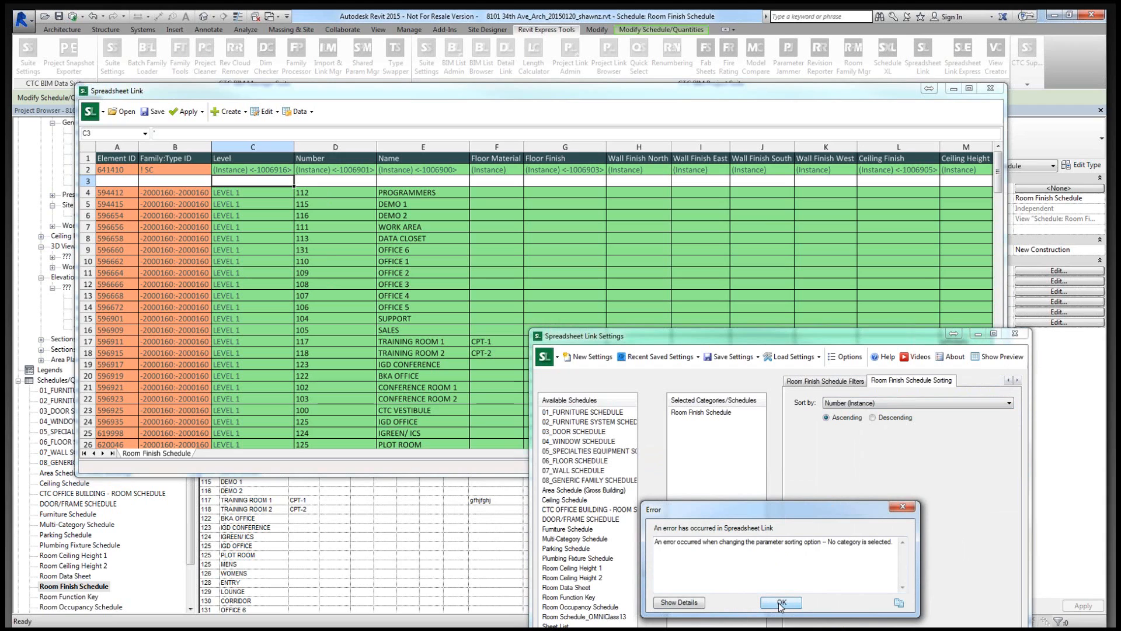
click(782, 603)
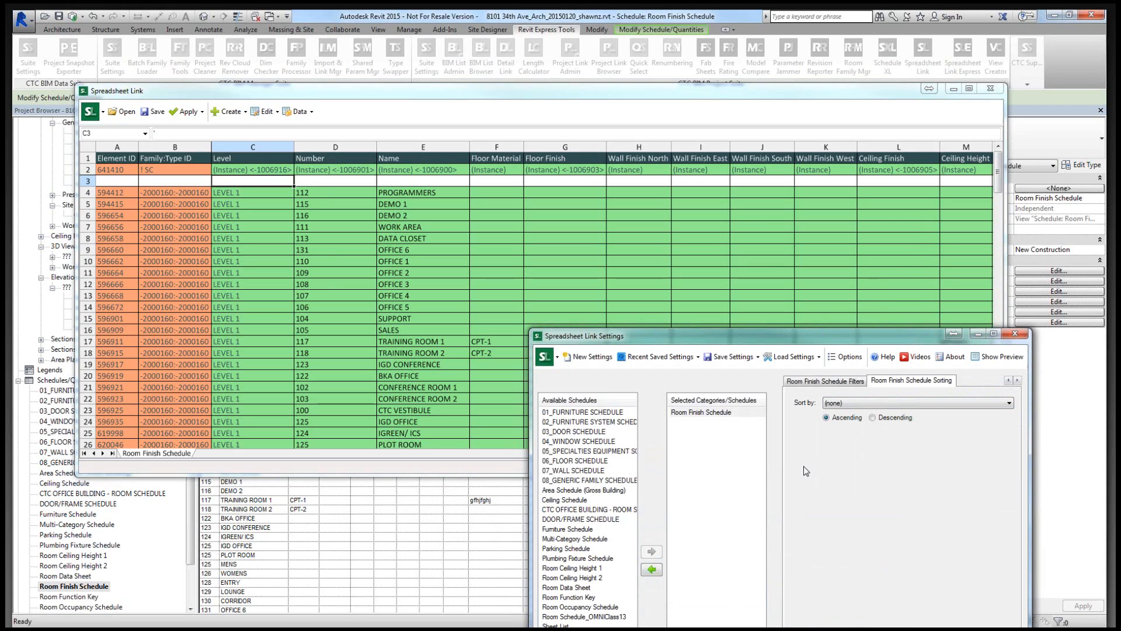
Move the settings window higher, select Room Finish Schedule among the selected schedules, and review its filters and parameters.
click(849, 380)
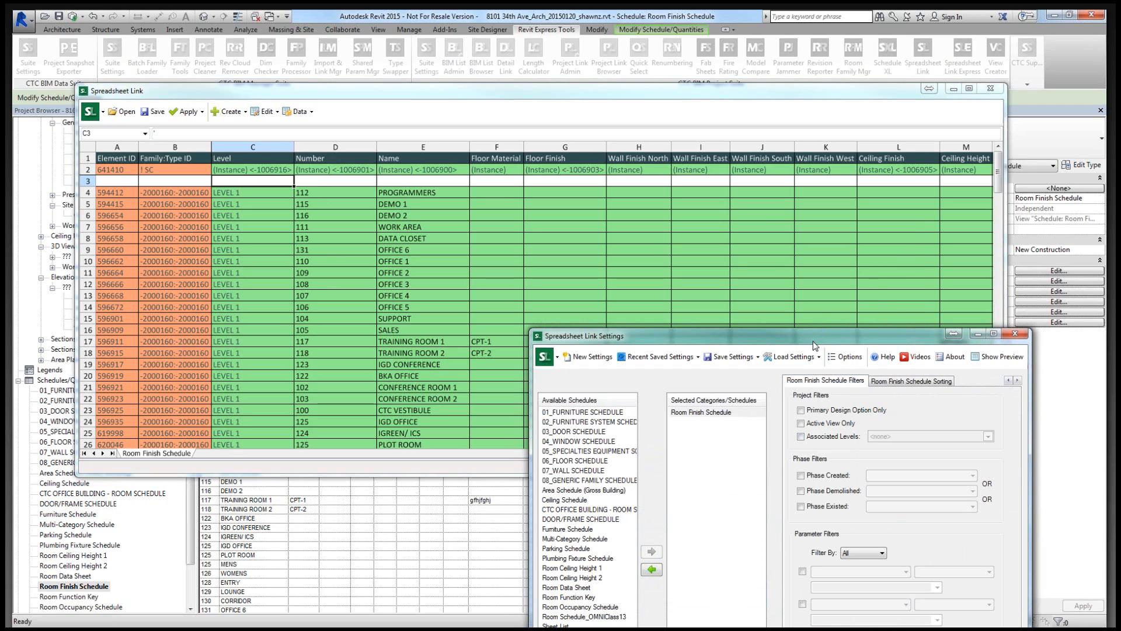
drag(814, 341, 808, 219)
click(716, 296)
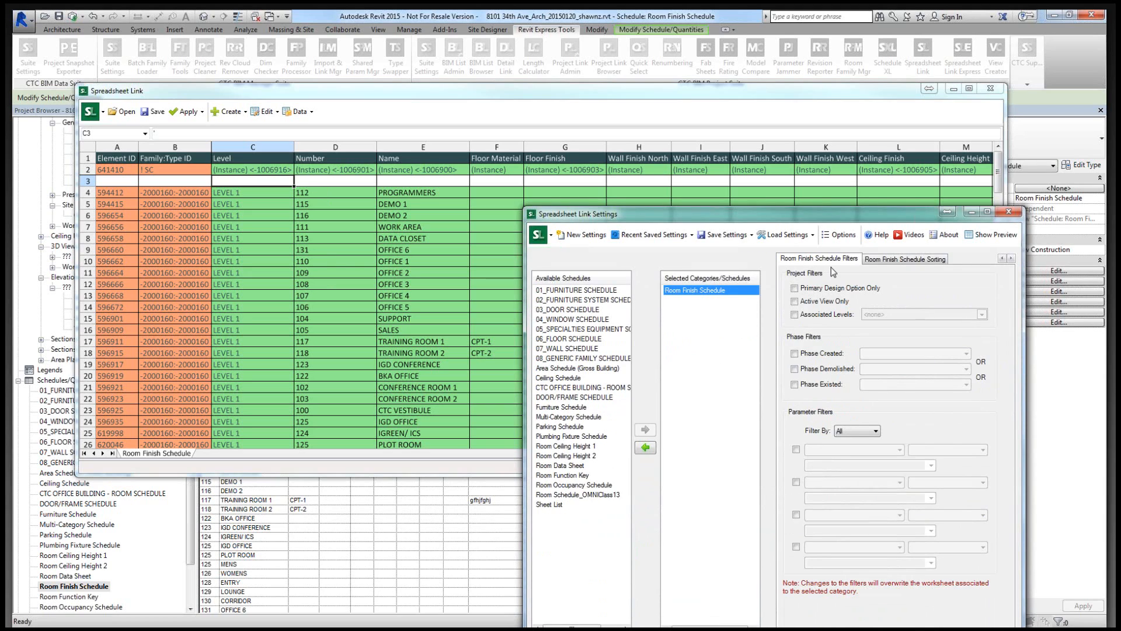
click(1002, 259)
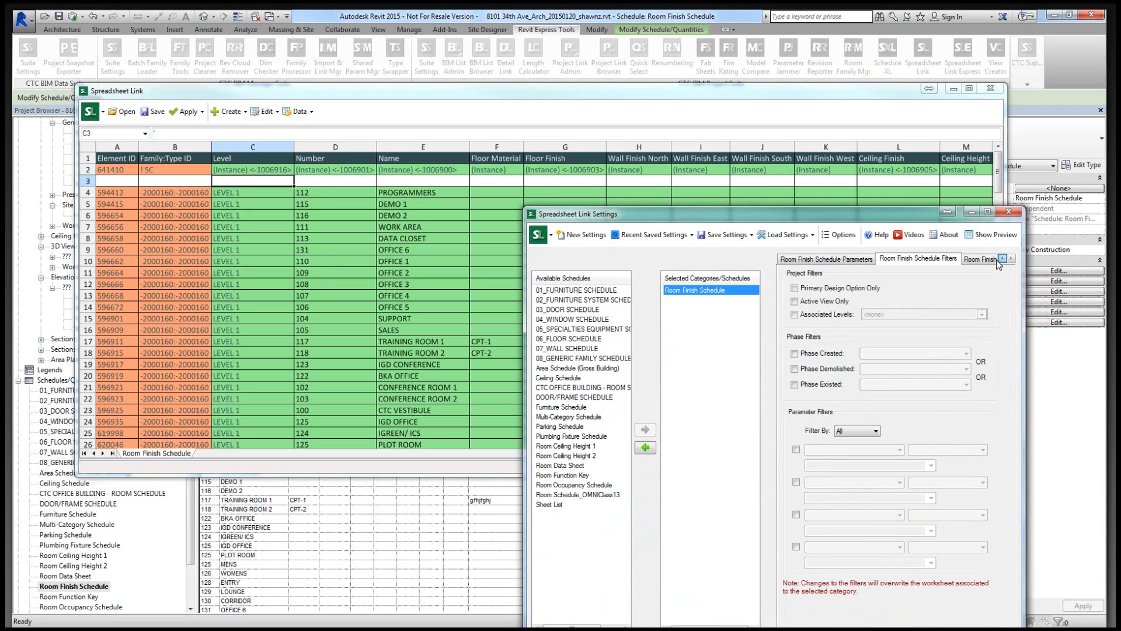
click(826, 258)
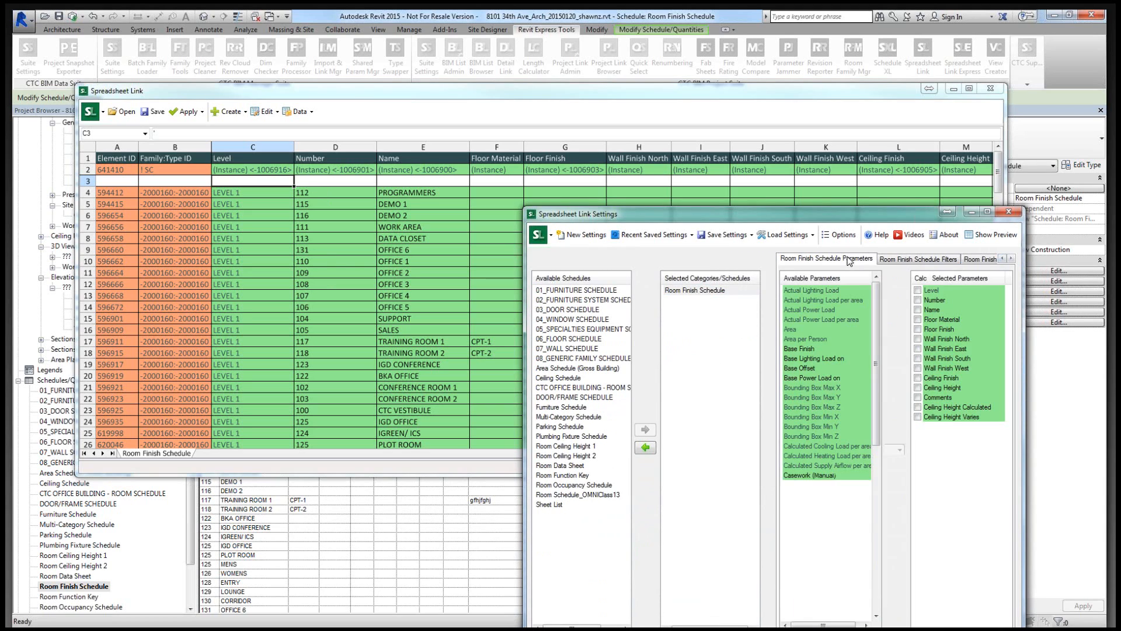
Save the linked spreadsheet to the Desktop as Room Finish Schedule.xlsx and open it in Excel.
click(396, 283)
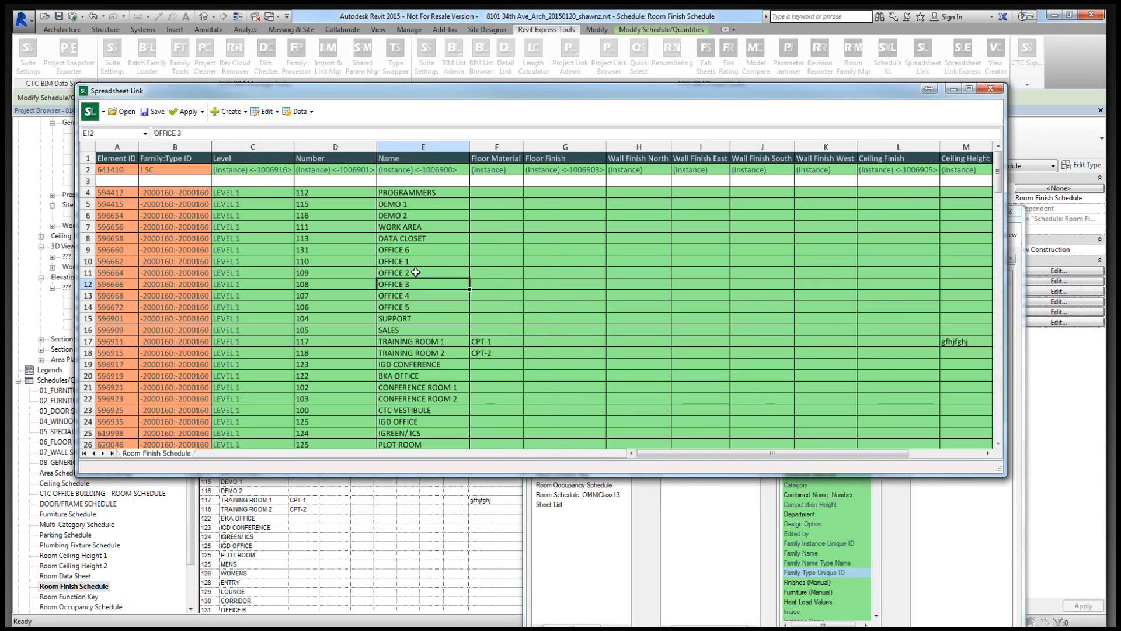
click(154, 112)
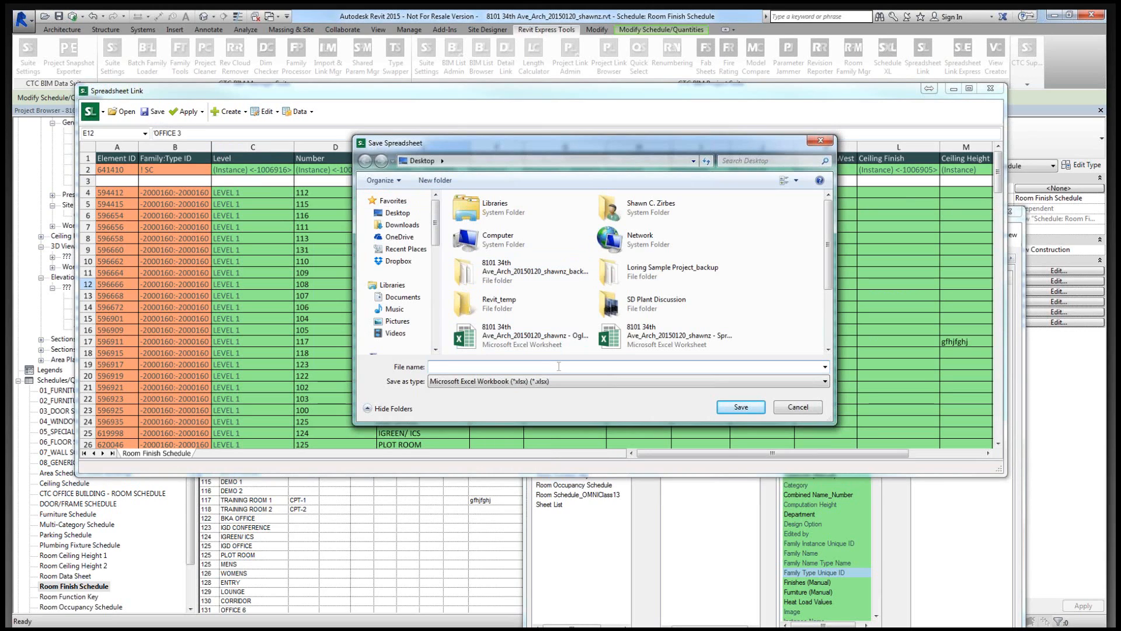
text(Room Finish Scheu)
key(Return)
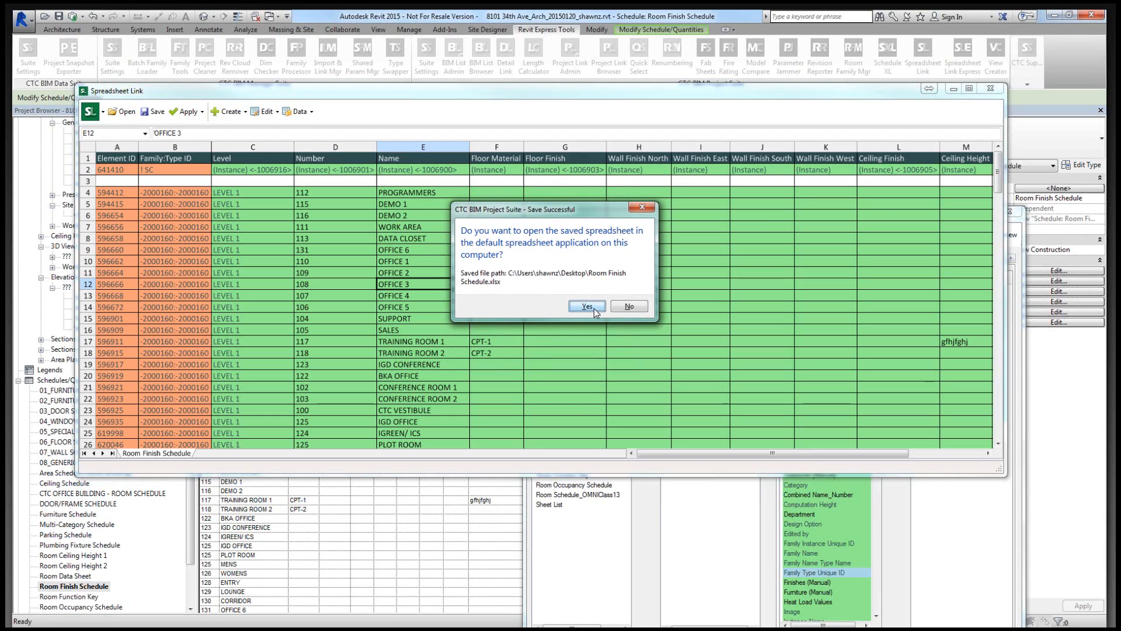
click(586, 306)
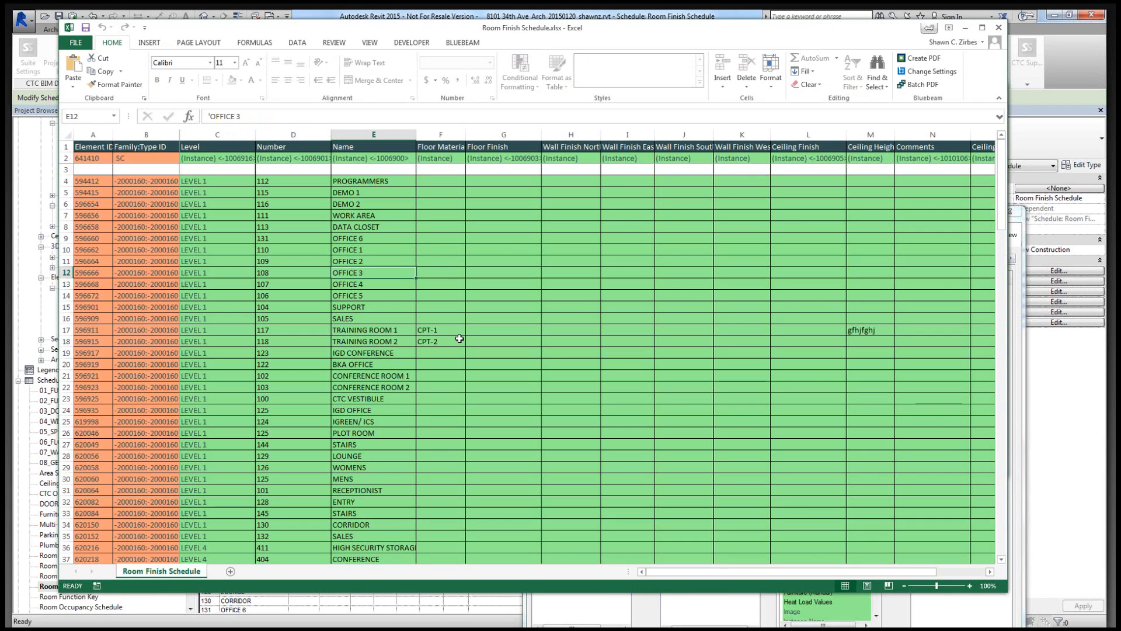
click(474, 238)
click(454, 239)
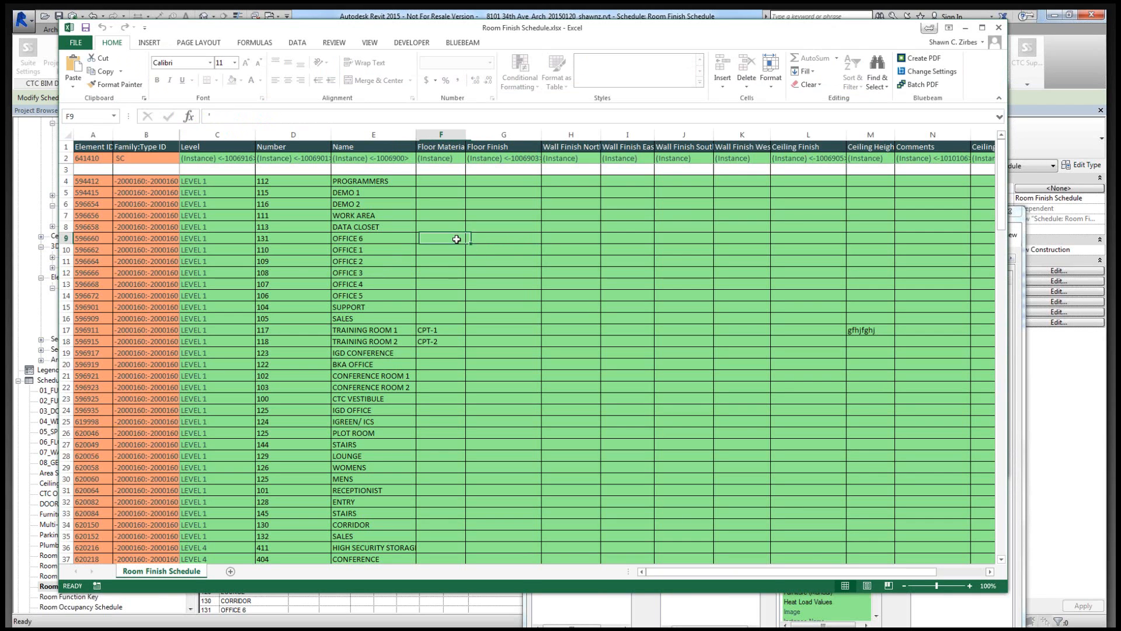
click(471, 238)
click(495, 257)
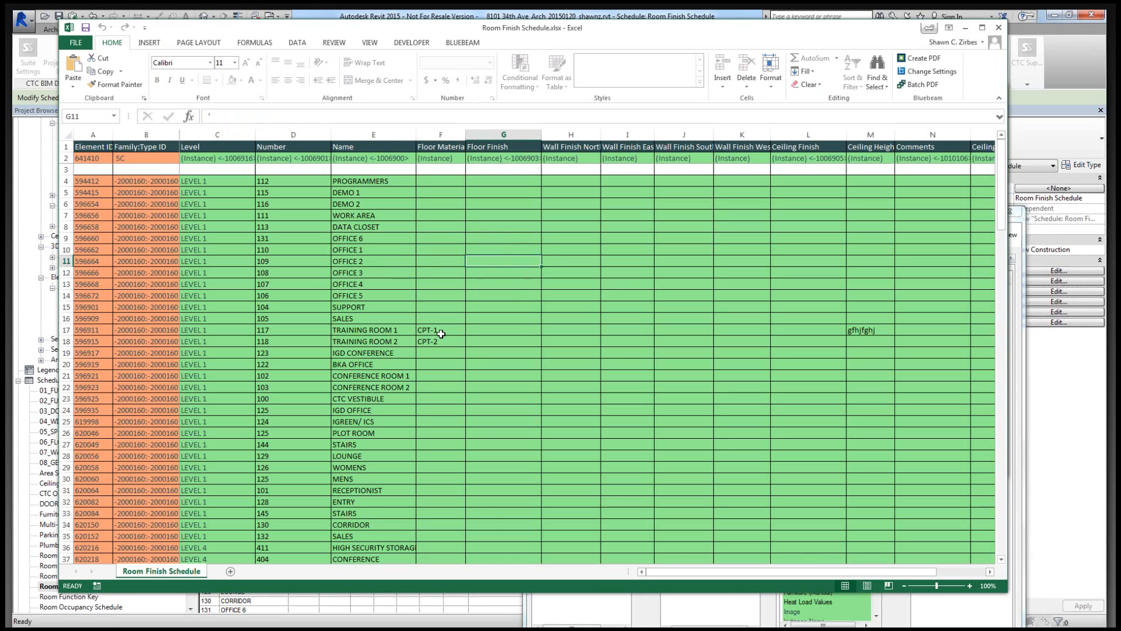
Copy the CPT-1 floor material from TRAINING ROOM 1 to the OFFICE 6, OFFICE 1 and OFFICE 2 rows.
click(442, 332)
key(ctrl+c)
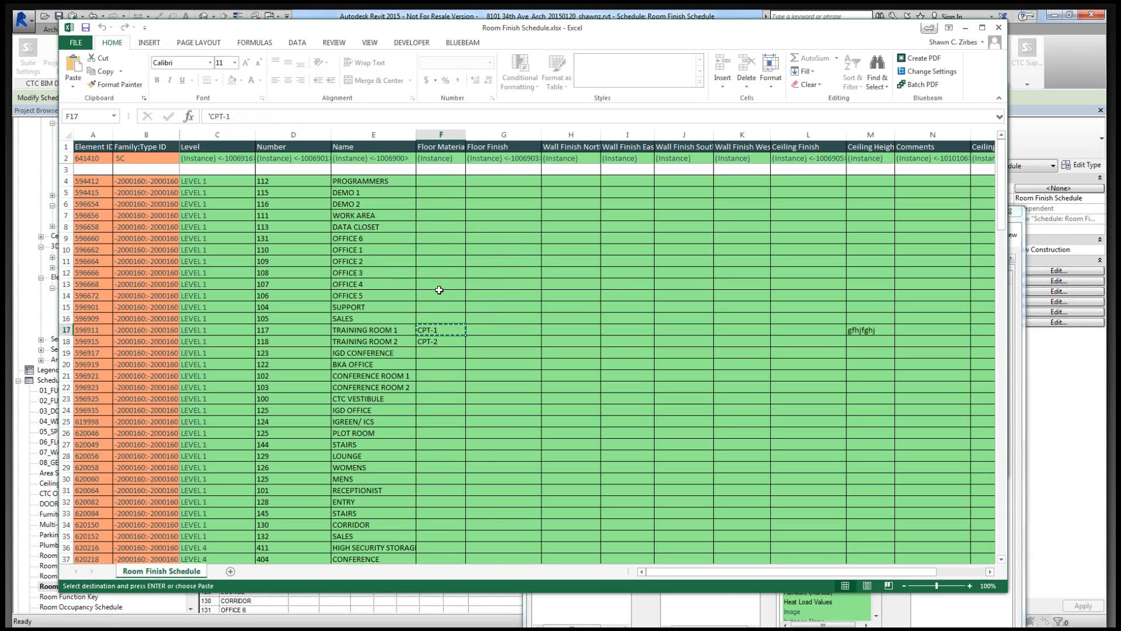
click(431, 241)
key(ctrl+v)
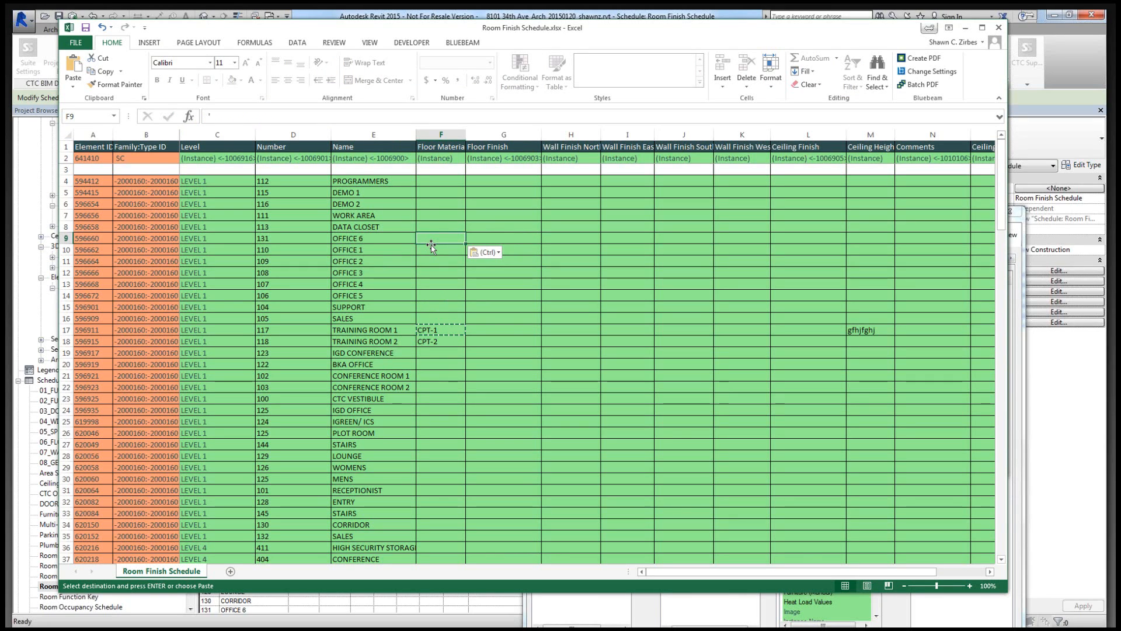
key(Down)
key(ctrl+v)
key(Down)
key(ctrl+v)
click(491, 241)
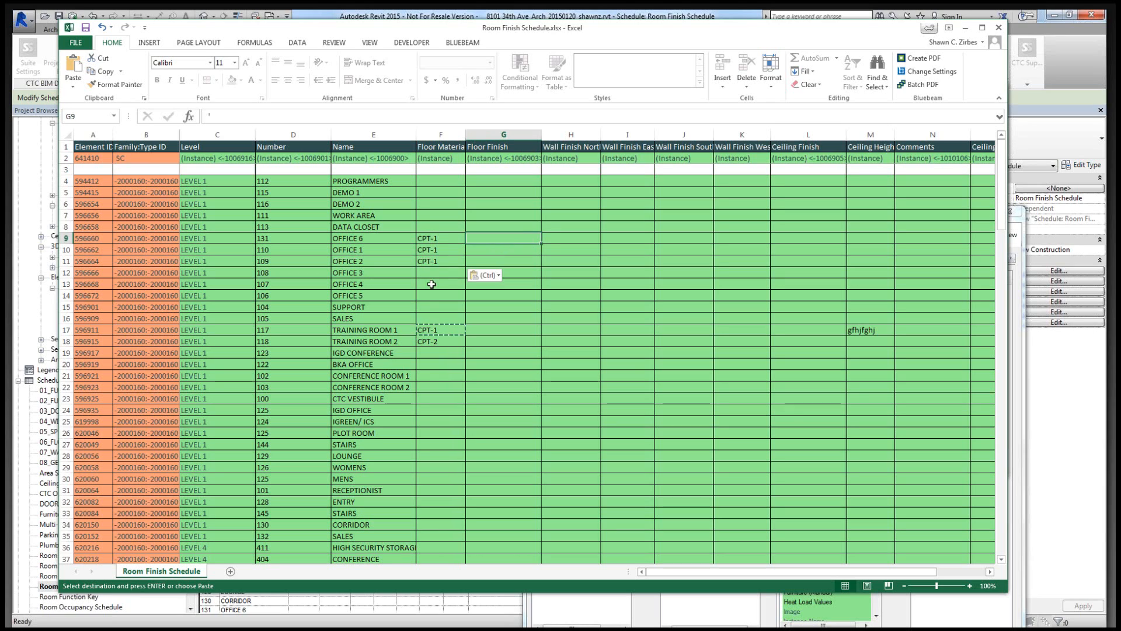
Set OFFICE 3's floor material to WD-1 and its floor finish to STN-1.
click(440, 274)
text(WD)
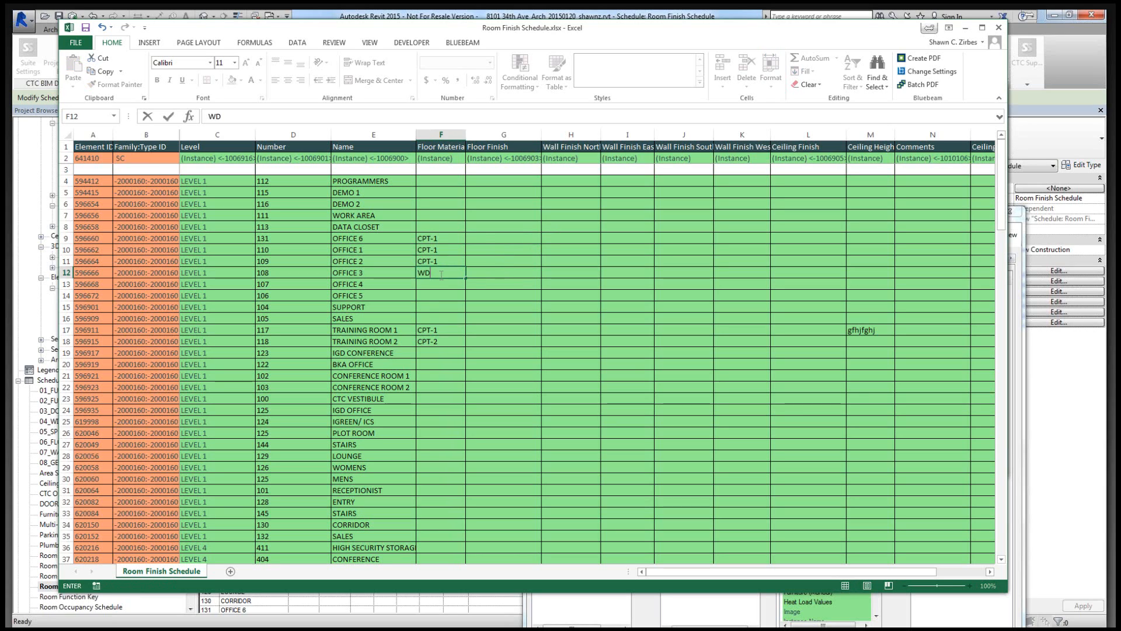
text(-1)
key(Tab)
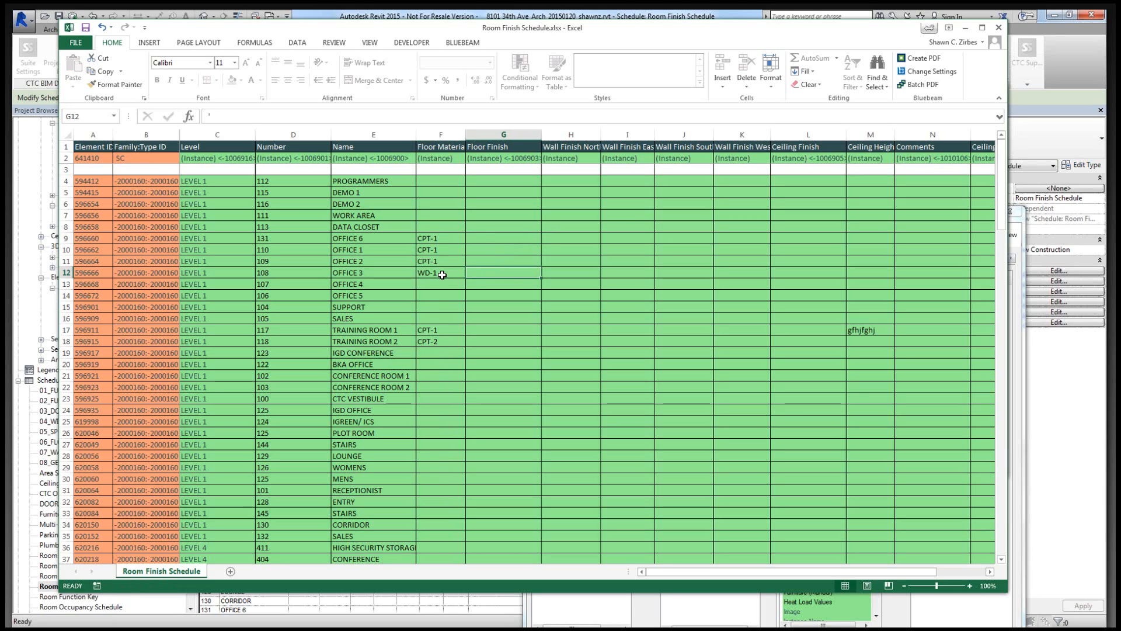
text(STN)
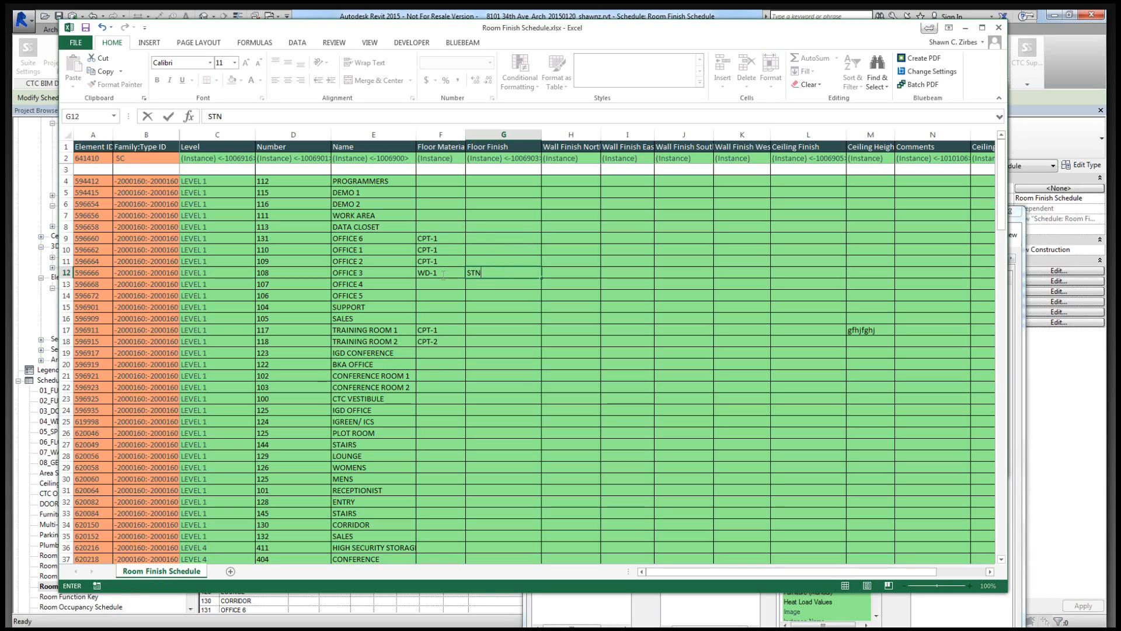
text(-1)
Copy OFFICE 3's floor material and floor finish to the OFFICE 4 and OFFICE 5 rows.
drag(442, 275, 468, 273)
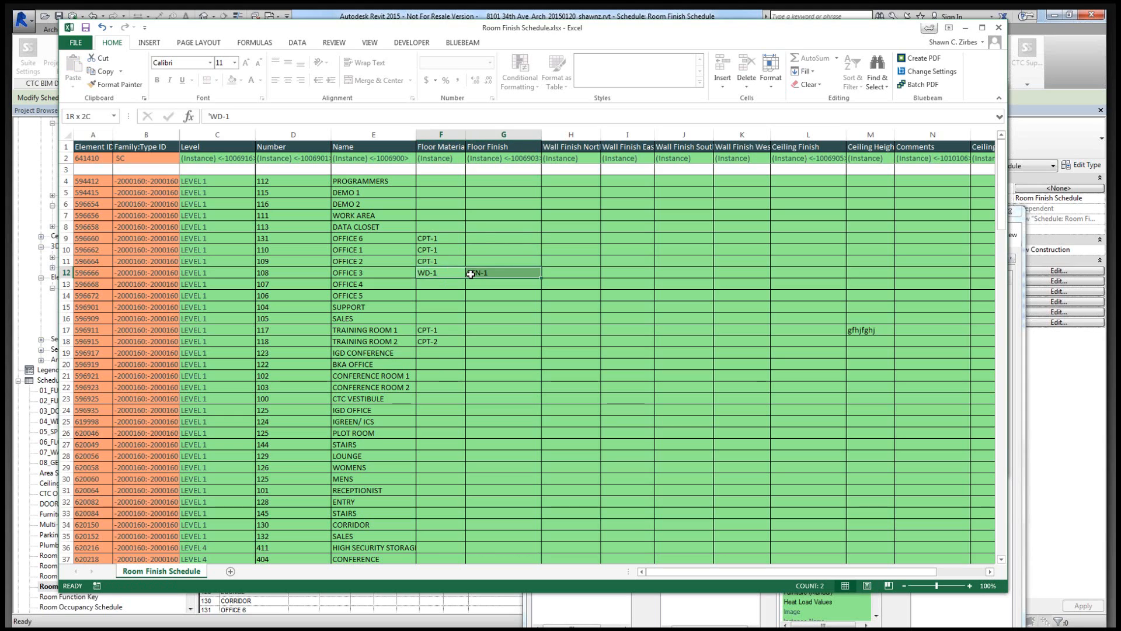
key(ctrl+c)
click(436, 284)
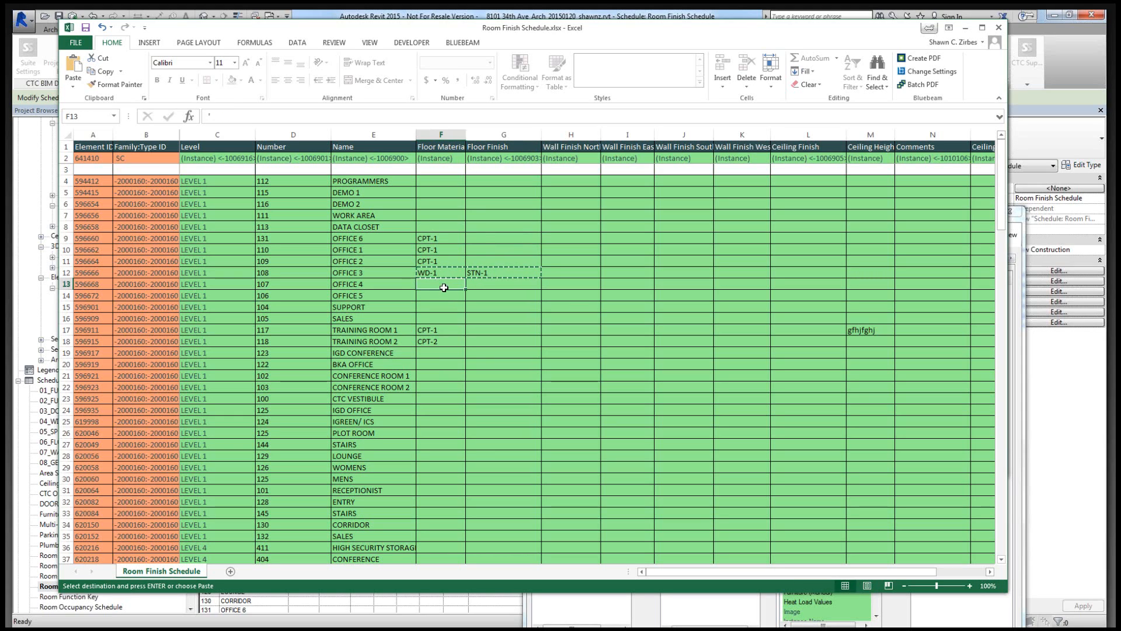
key(ctrl+v)
click(445, 295)
key(ctrl+v)
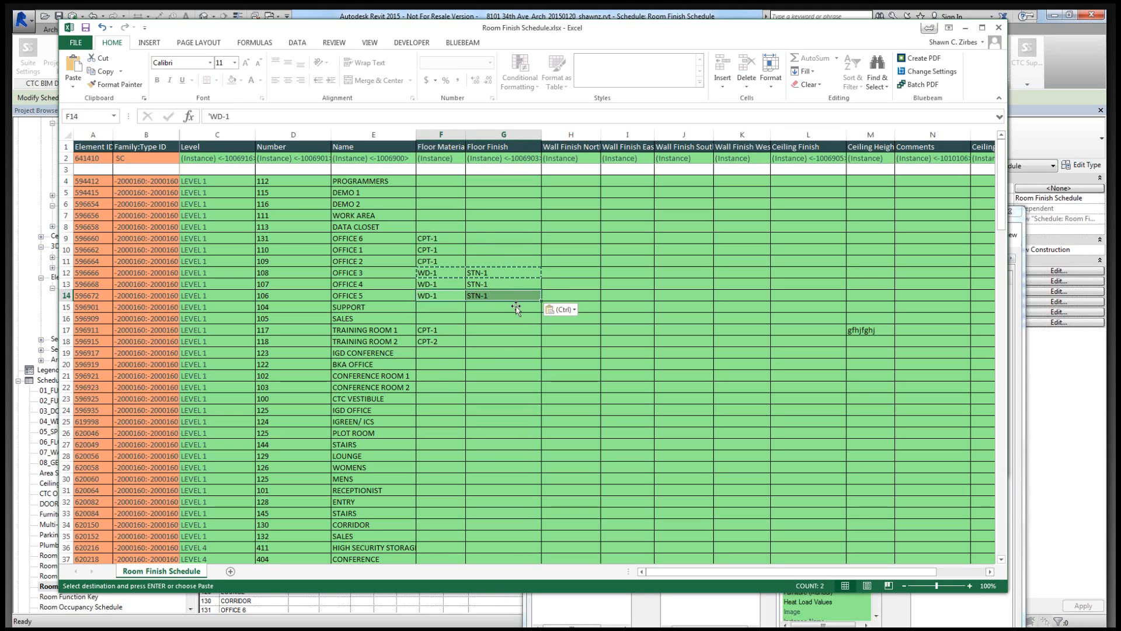
Set Wall Finish North to PNT-1 for all six office rows, OFFICE 6 down to OFFICE 5, then save and close the workbook.
click(561, 241)
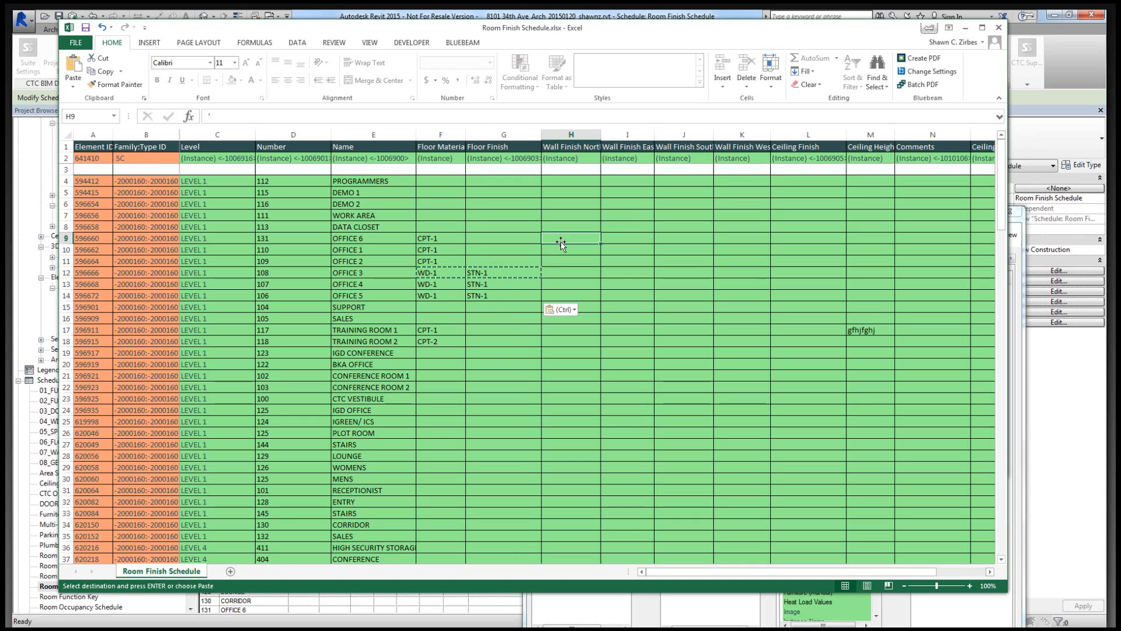
text(PNT-1)
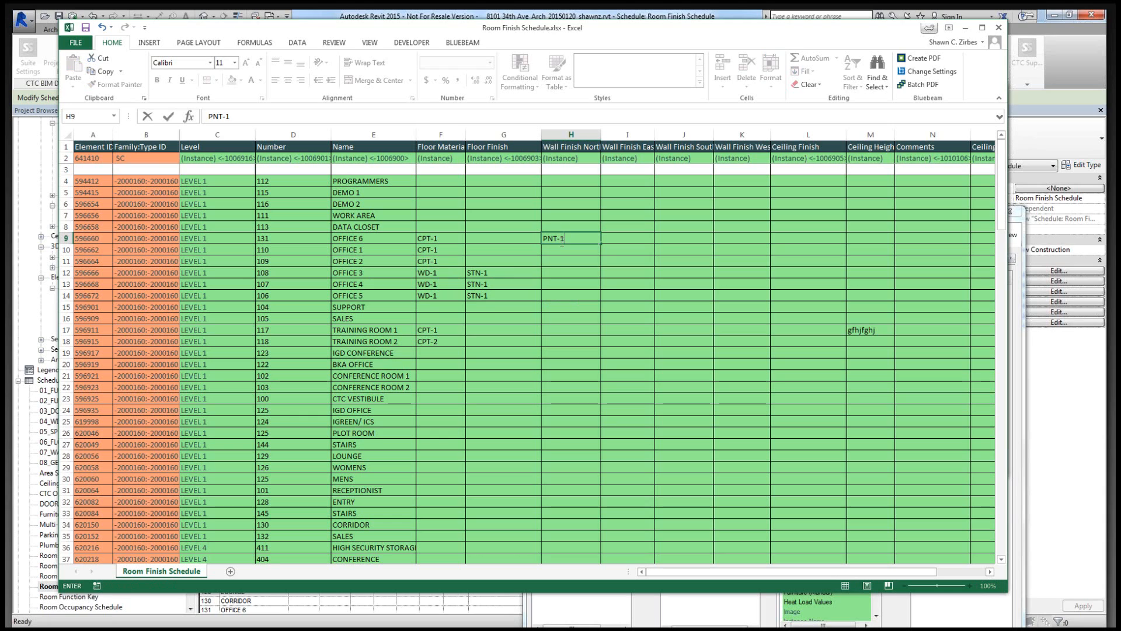
click(560, 241)
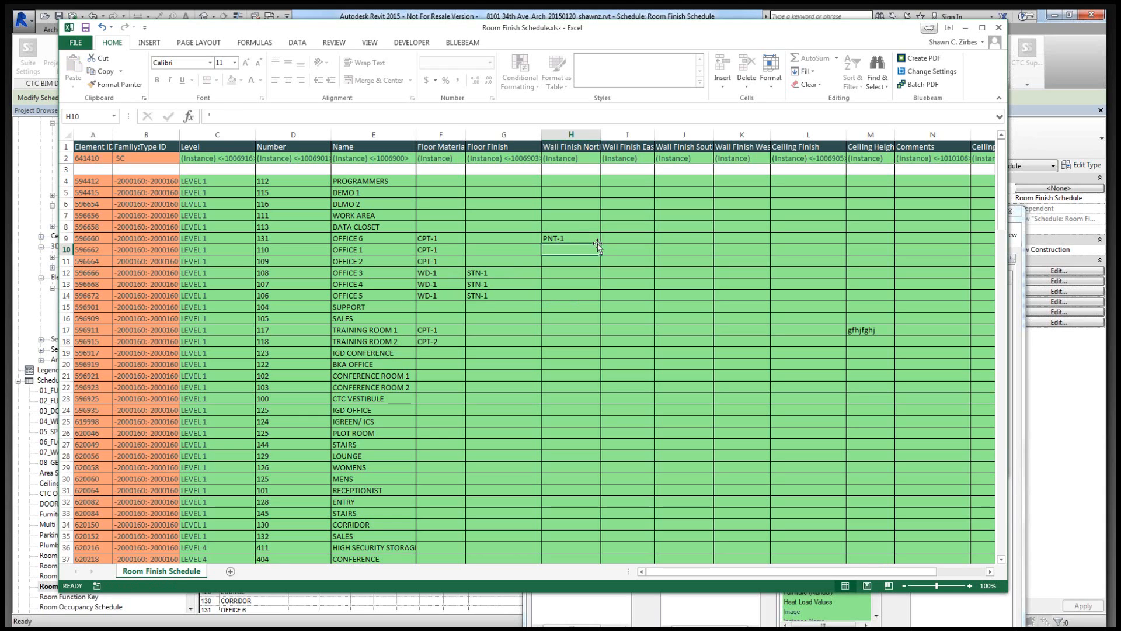
key(ctrl+c)
click(564, 249)
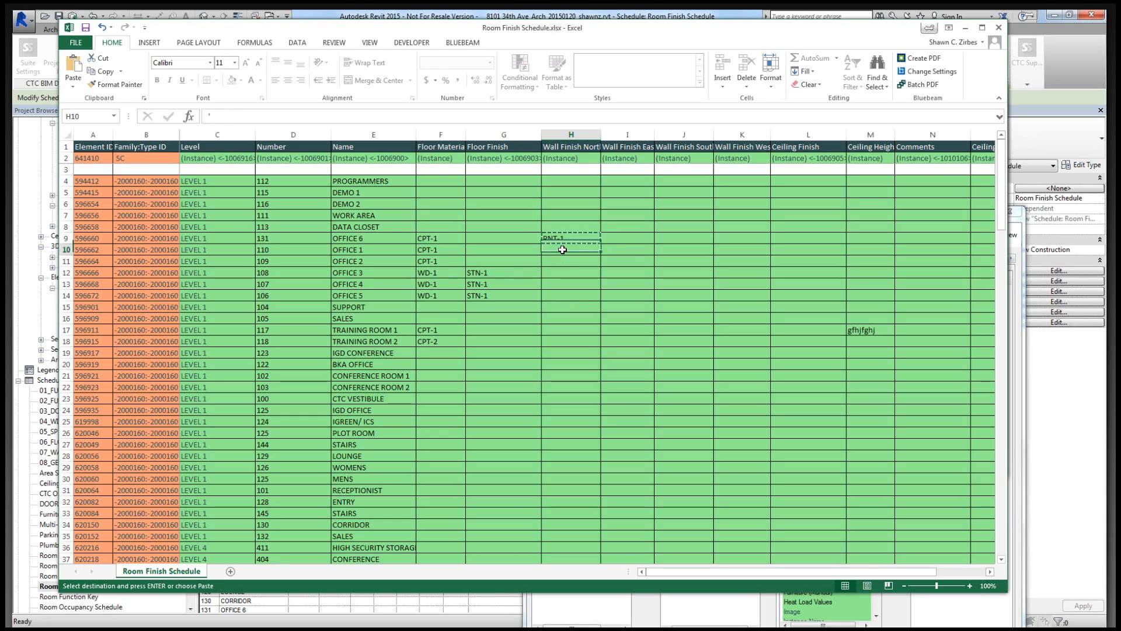
key(ctrl+v)
key(Escape)
drag(570, 238, 592, 298)
key(ctrl+d)
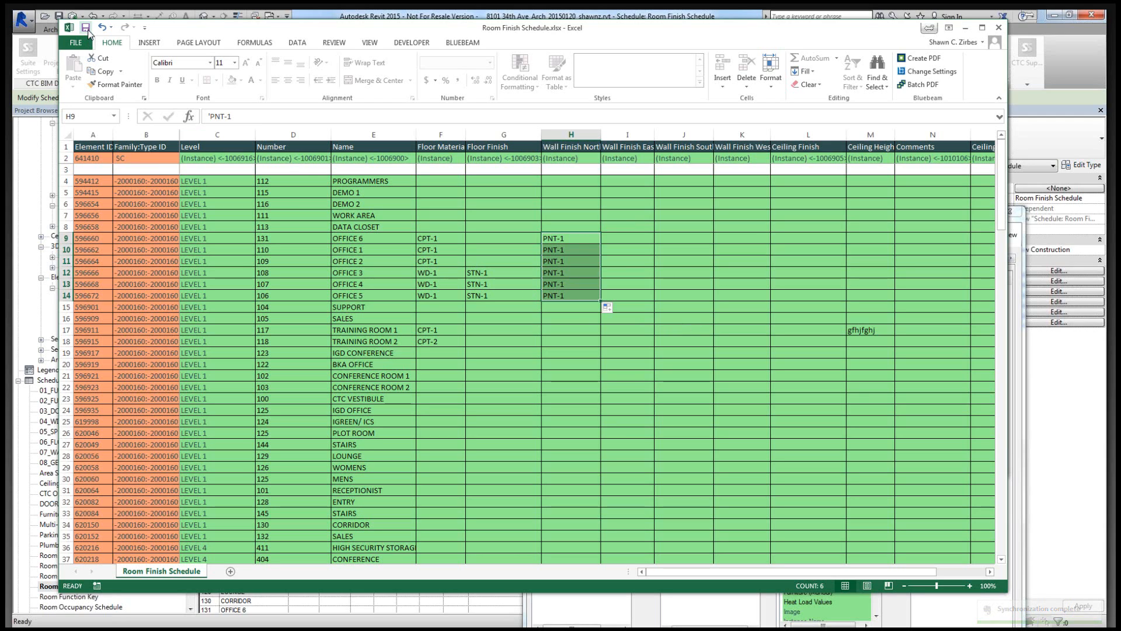
click(997, 28)
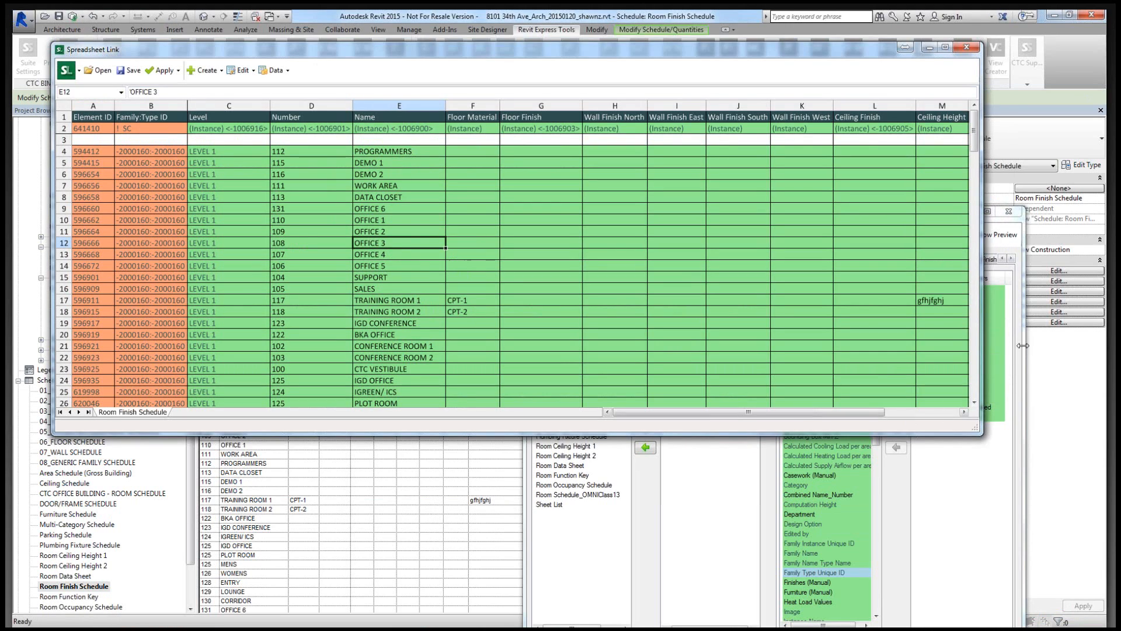
Close Spreadsheet Link without saving its settings and launch it again with an empty sheet.
click(1007, 212)
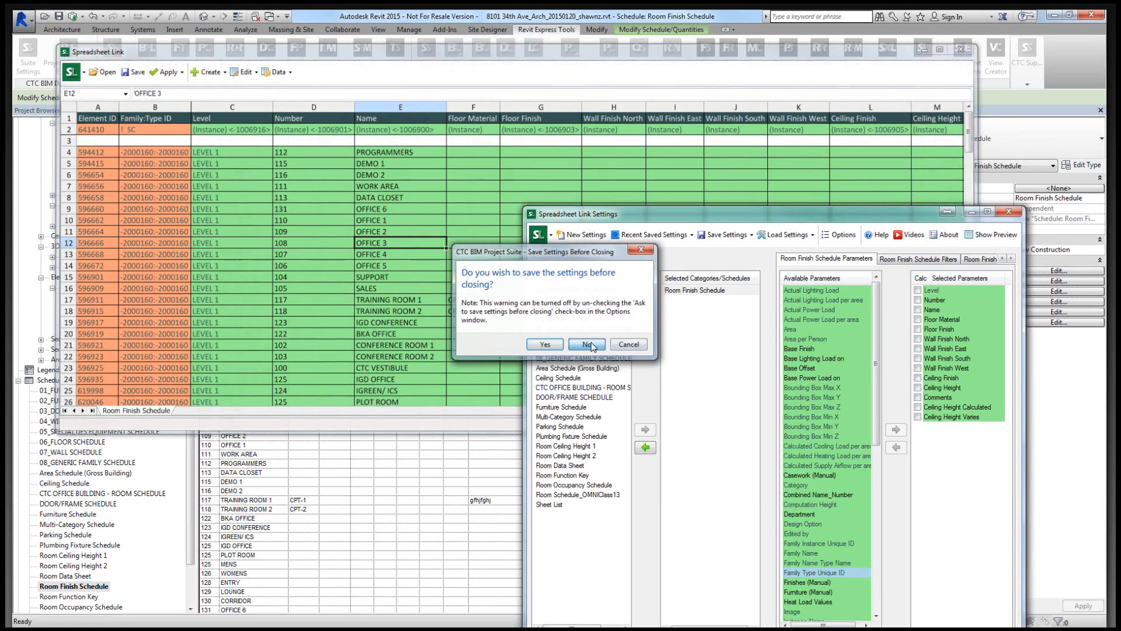
click(587, 344)
click(925, 70)
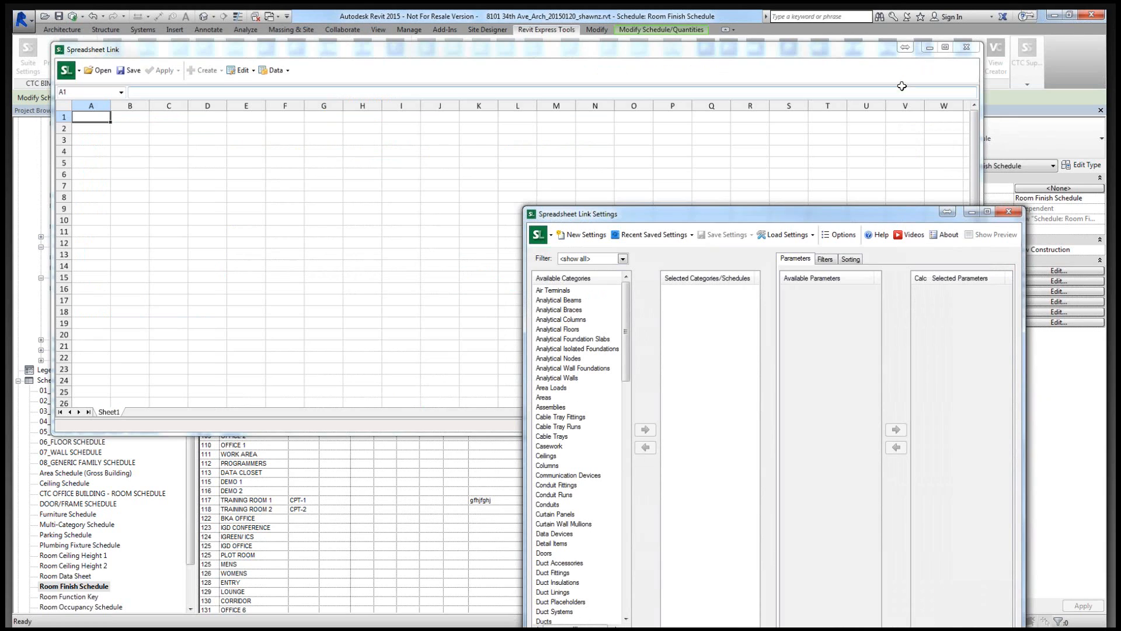
Open the edited Room Finish Schedule.xlsx from the Desktop in Spreadsheet Link and check the new finish values.
click(98, 71)
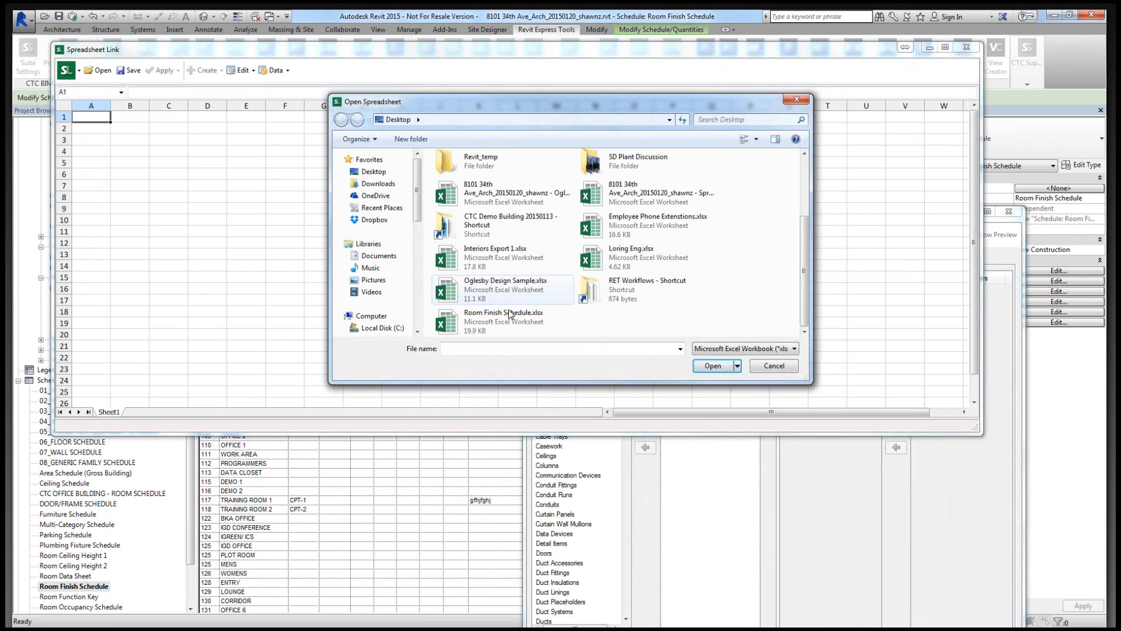
double_click(486, 327)
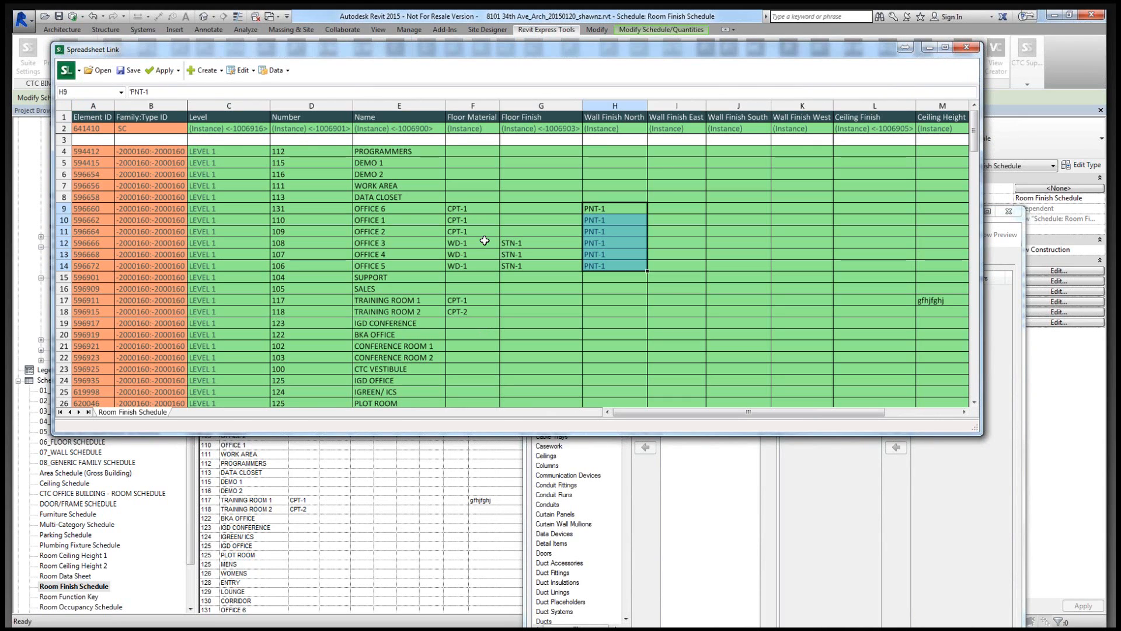
click(530, 267)
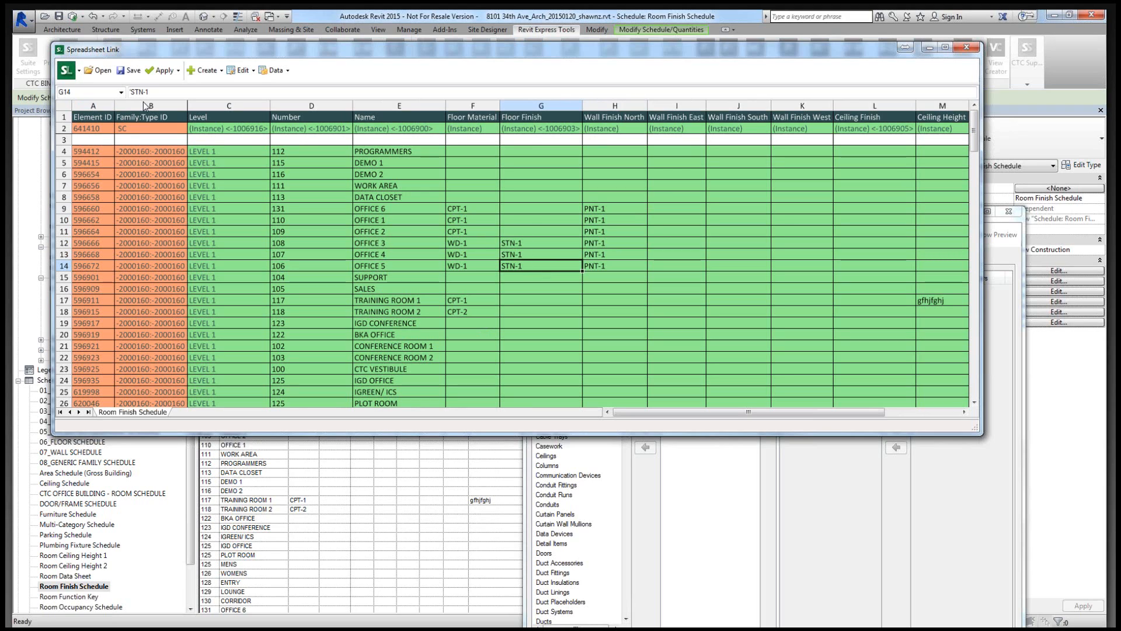
Apply the active worksheet's values to the Revit project and widen the wall N column in the Room Finish Schedule to fit PNT-1.
click(178, 70)
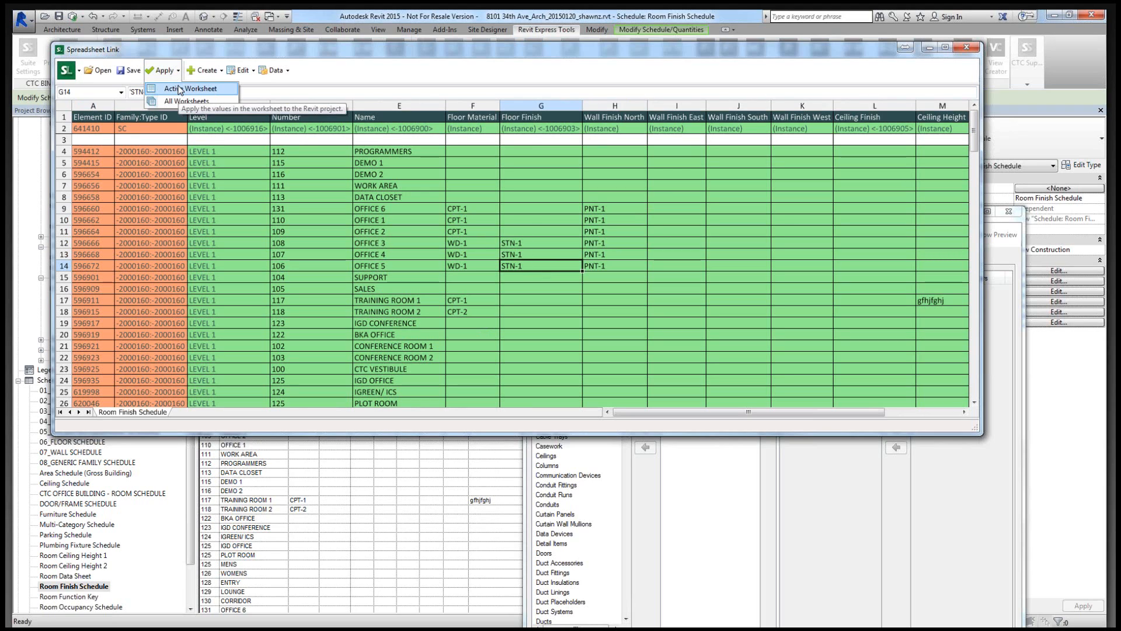
click(179, 89)
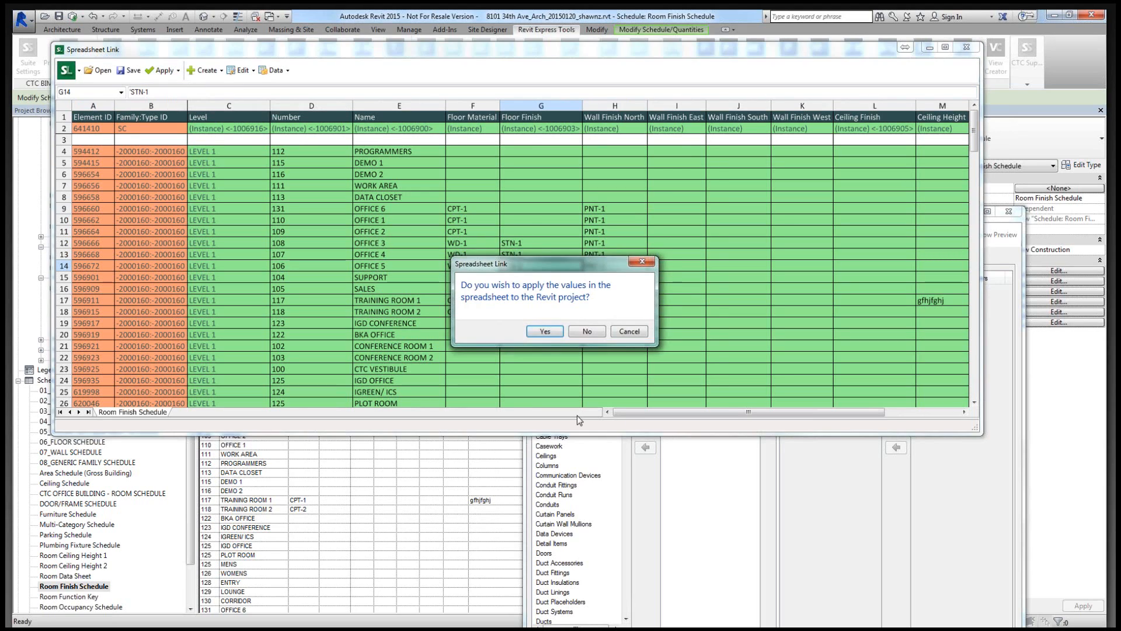
click(545, 331)
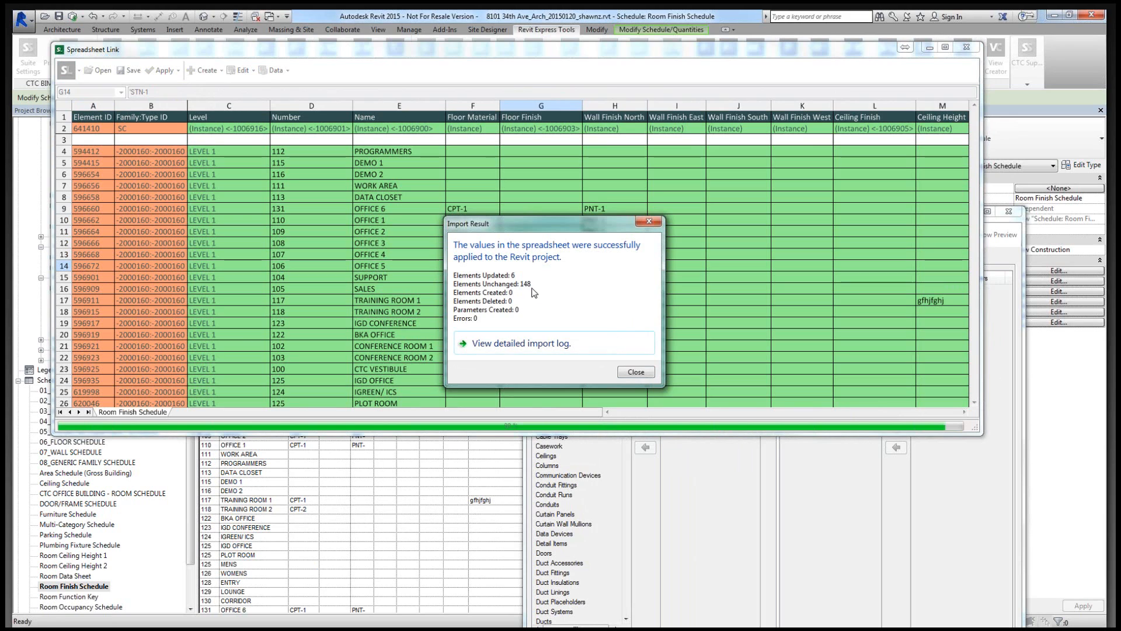
click(636, 372)
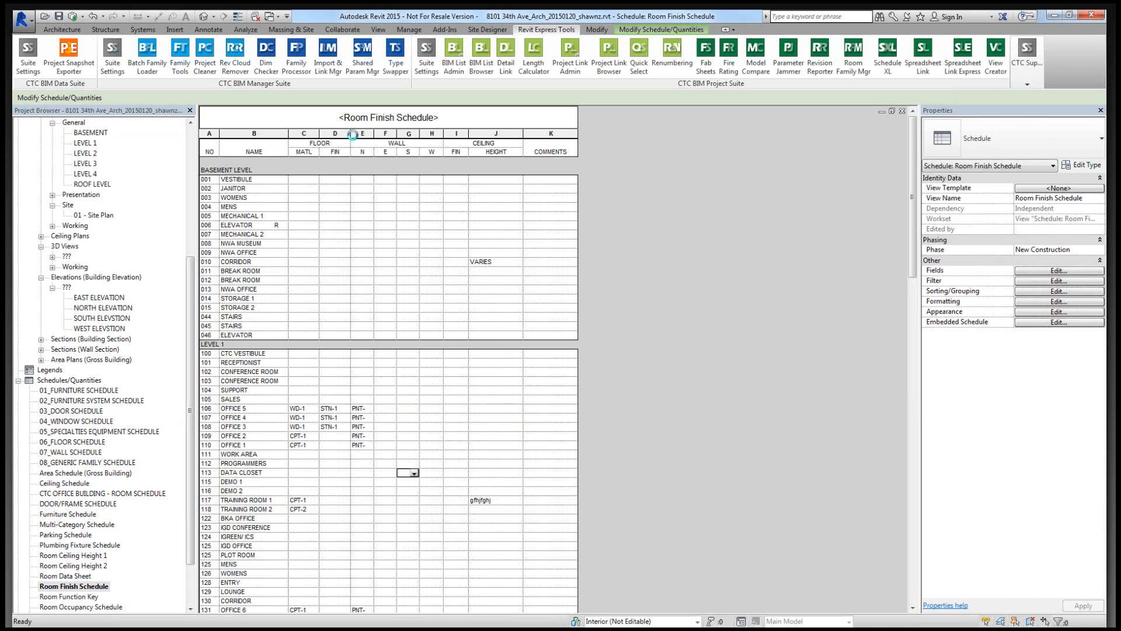
drag(351, 134, 354, 133)
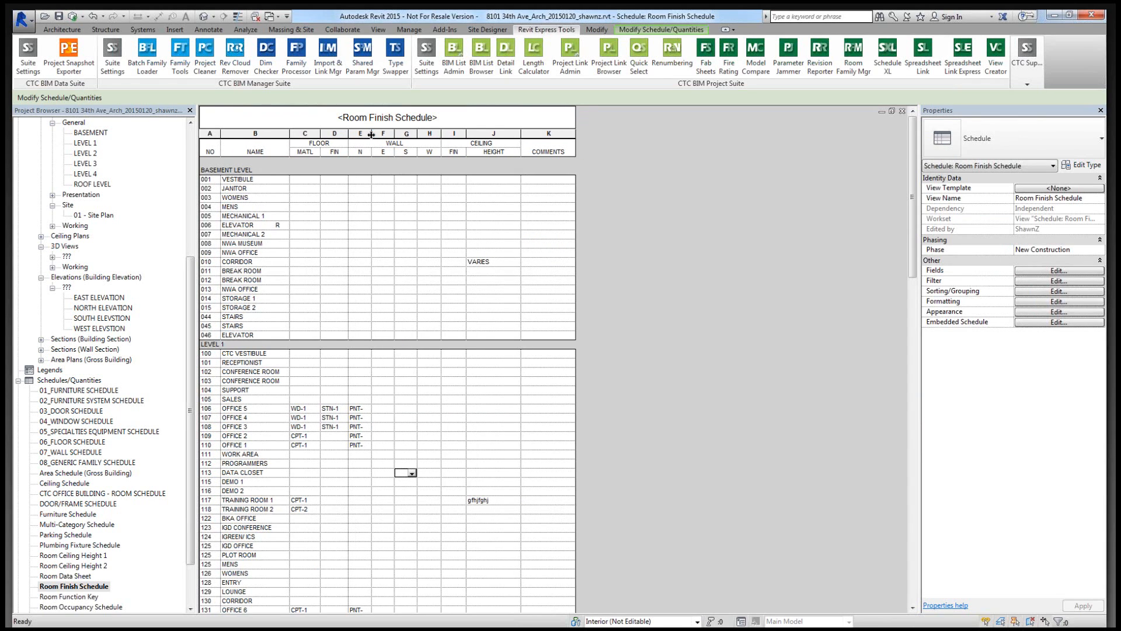
drag(371, 135, 375, 134)
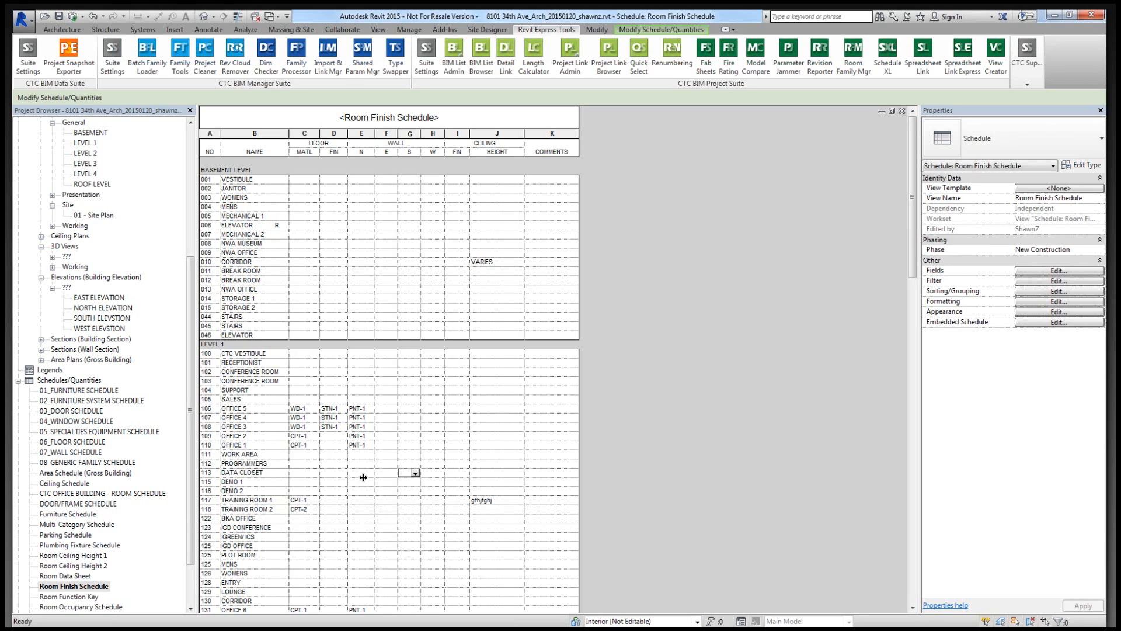
click(191, 312)
drag(190, 317, 175, 230)
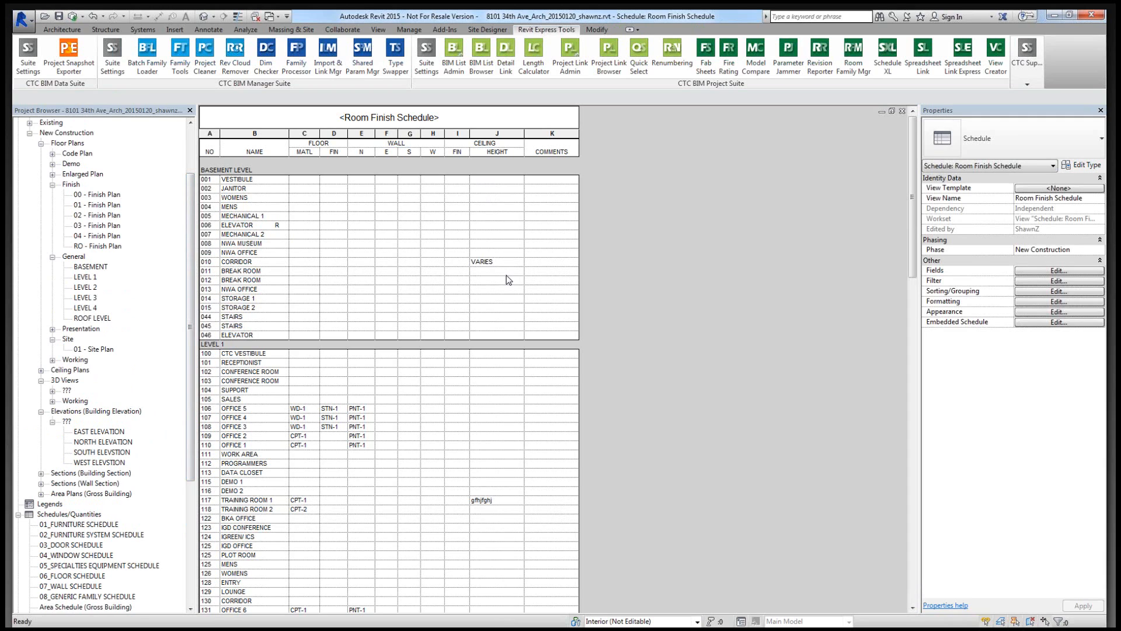
scroll(507, 275, down, 1)
scroll(507, 275, up, 3)
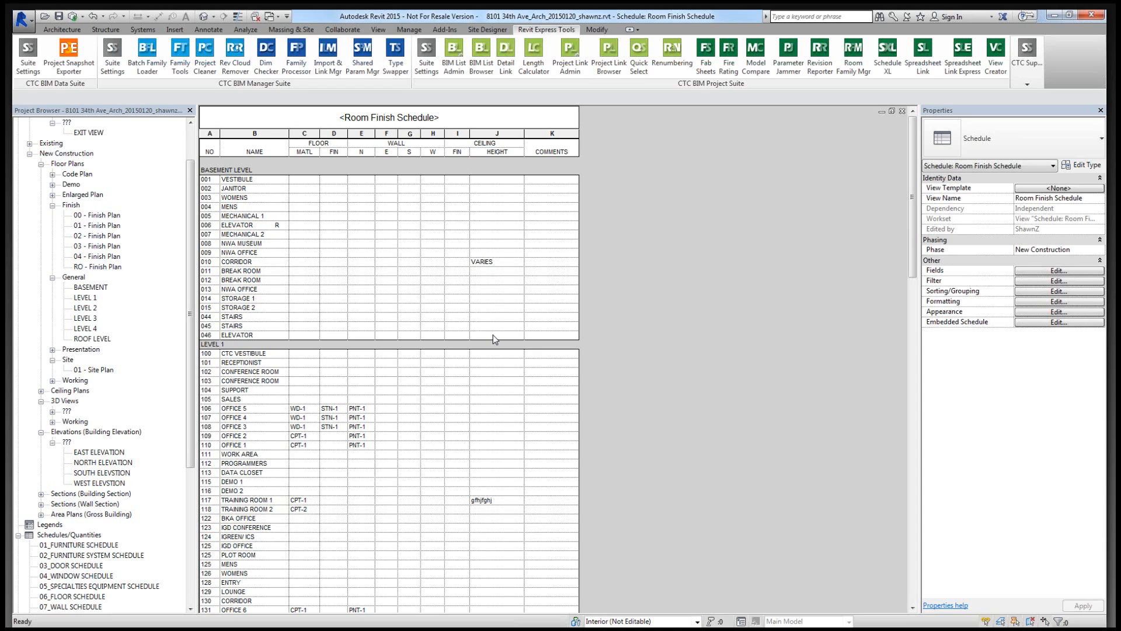
Launch Spreadsheet Link again and load the Room Finish Schedule from the project's schedules into the worksheet.
click(920, 73)
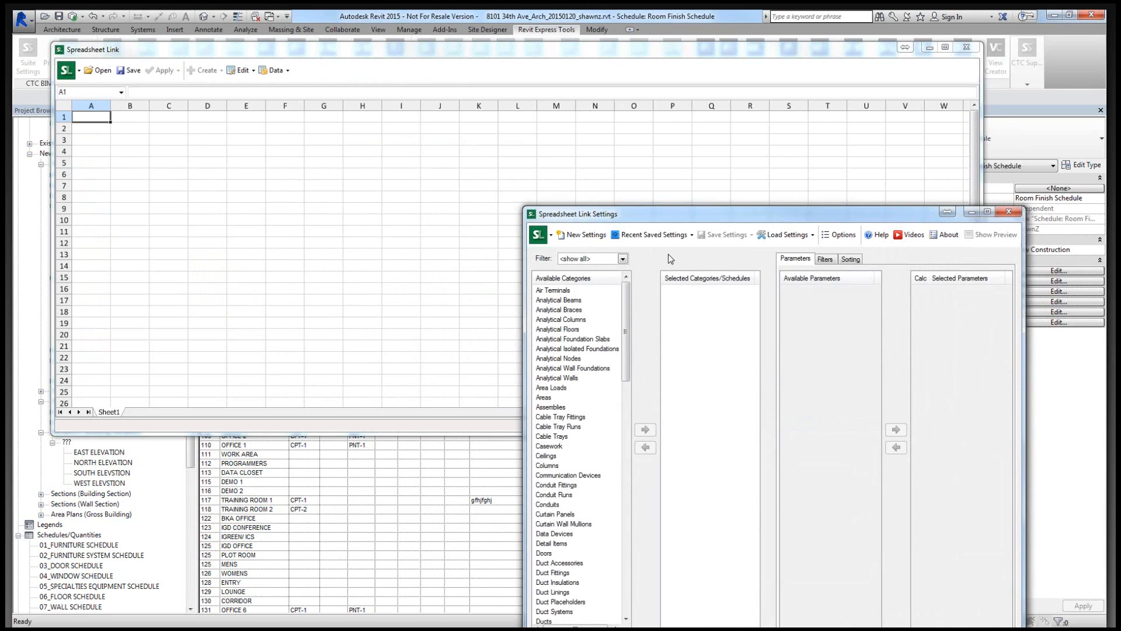
click(586, 560)
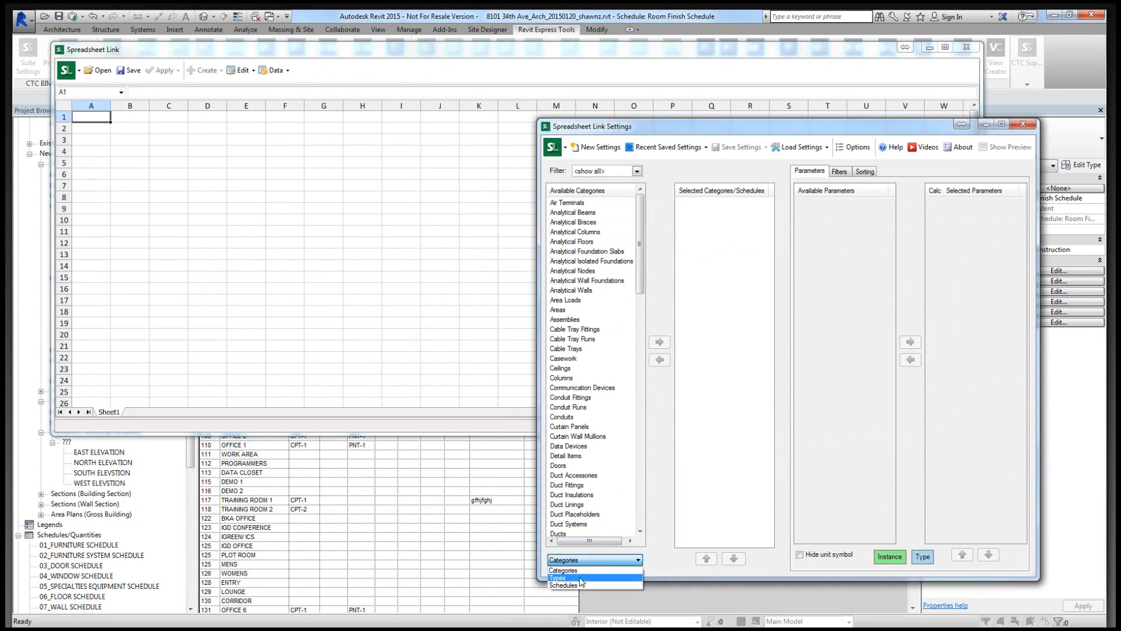
click(582, 570)
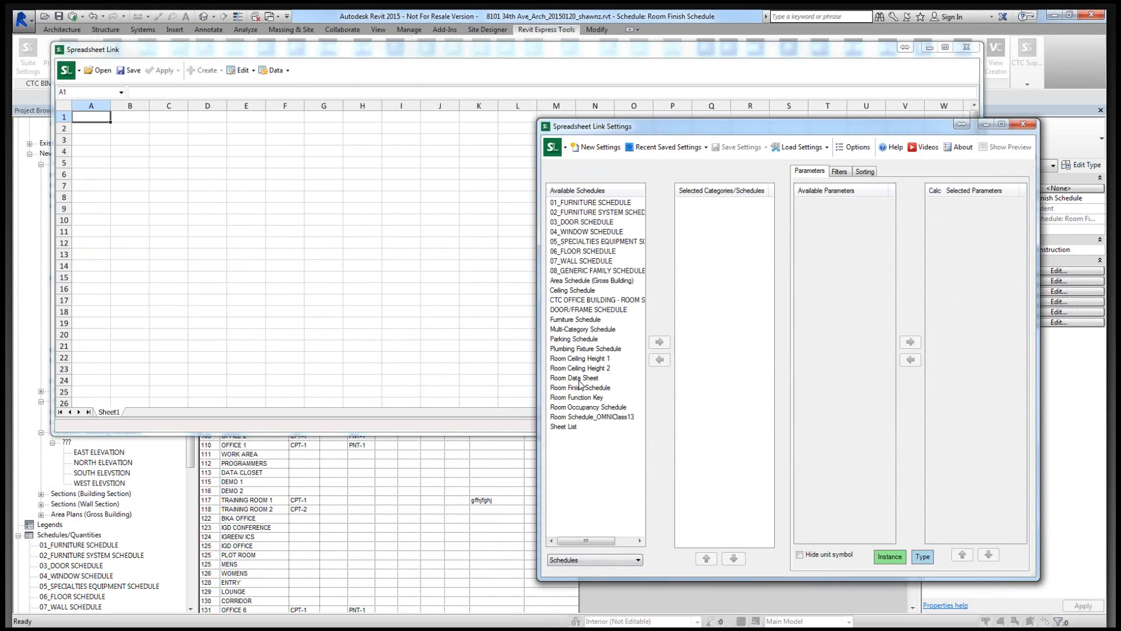
click(584, 387)
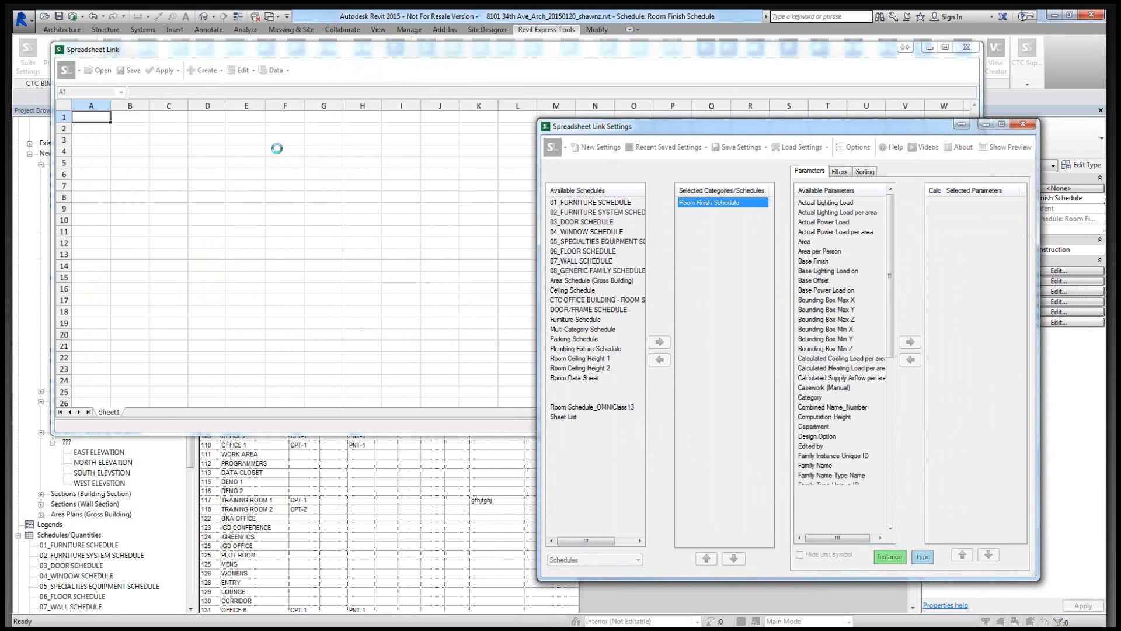
click(403, 266)
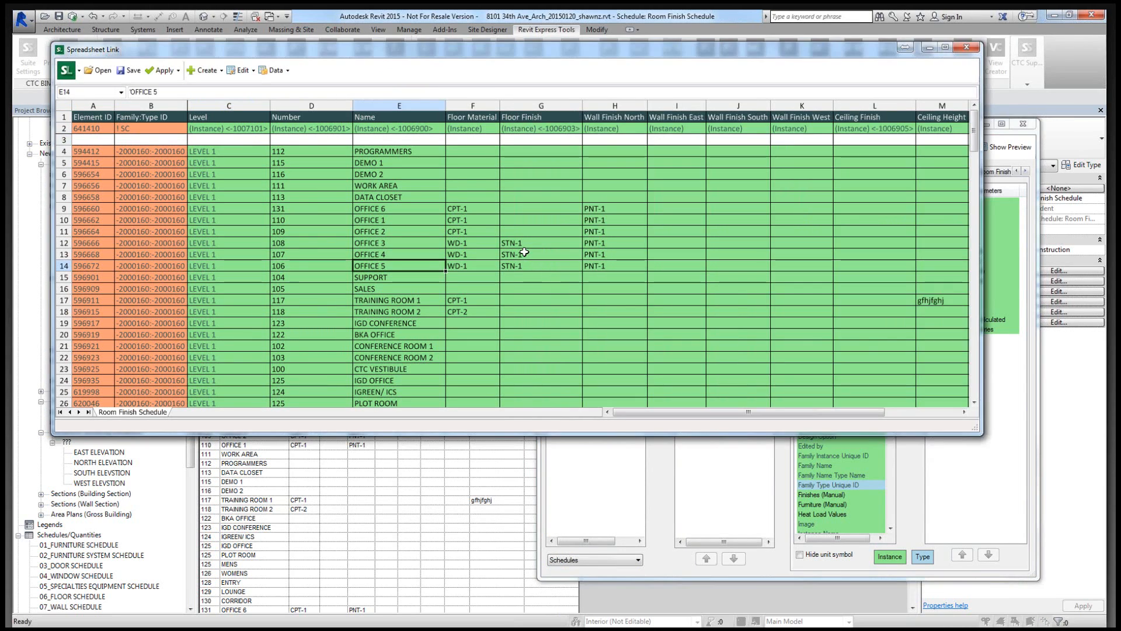
Try to fill Wall Finish East for the six office rows from their Wall Finish North values.
drag(538, 244, 539, 255)
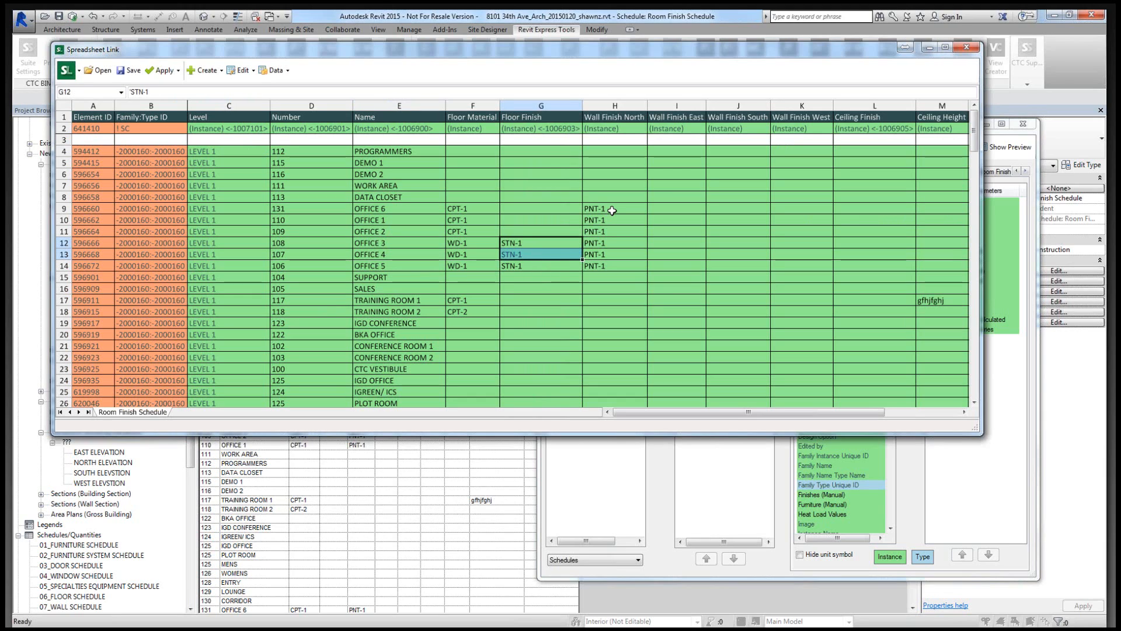
drag(612, 210, 681, 270)
click(678, 266)
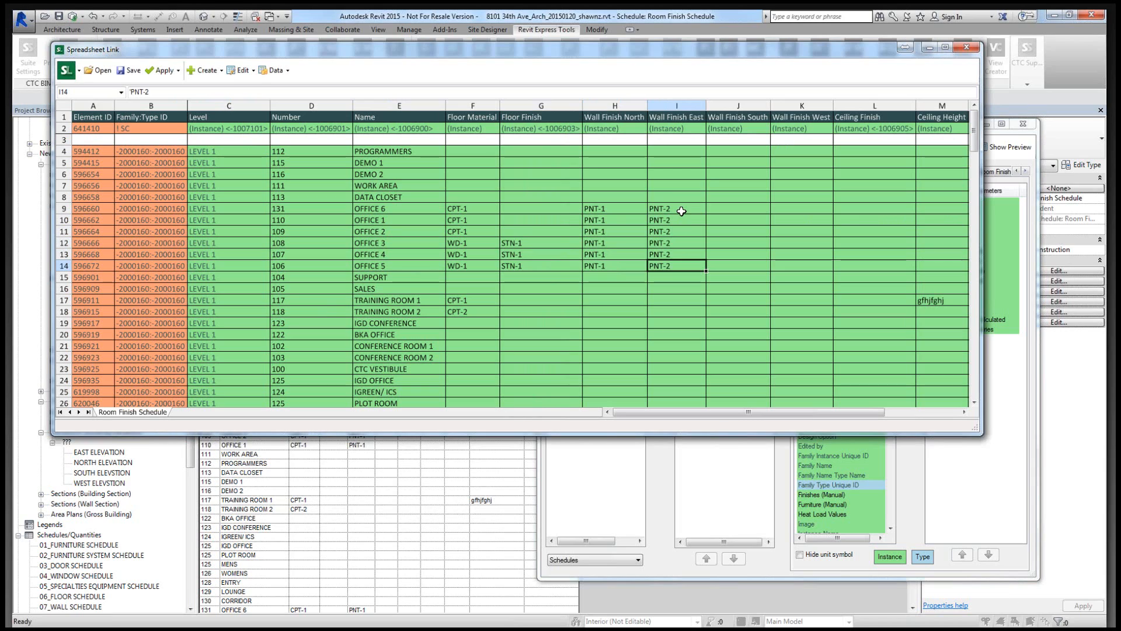
drag(682, 211, 673, 265)
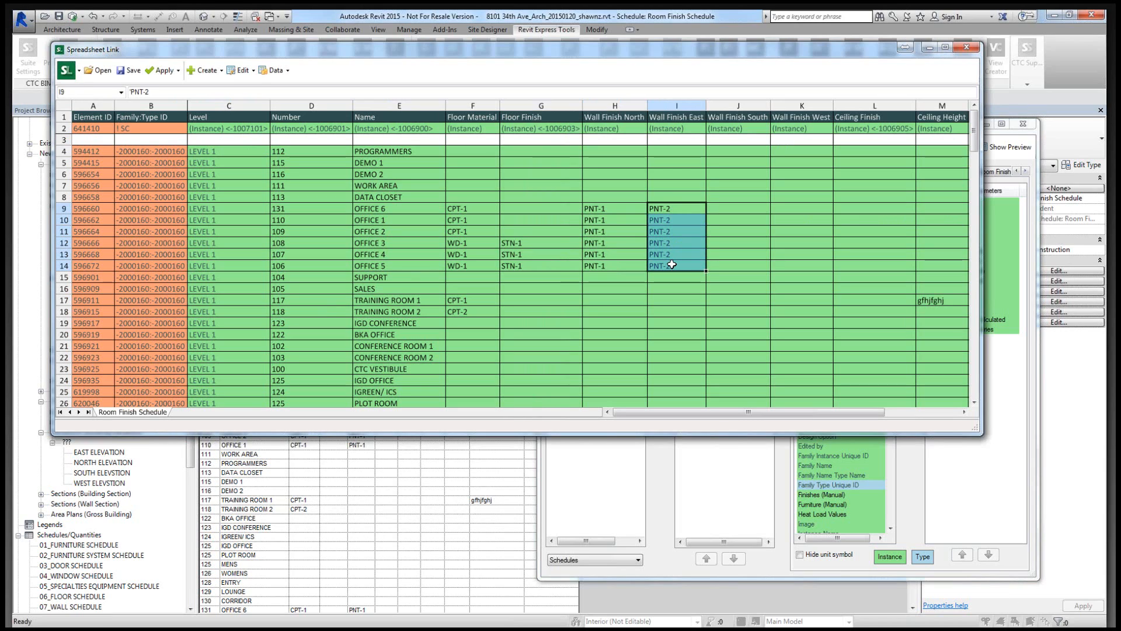
Copy the six office rows' PNT-1 values from Wall Finish North to Wall Finish East, South and West.
click(622, 210)
drag(622, 211, 617, 263)
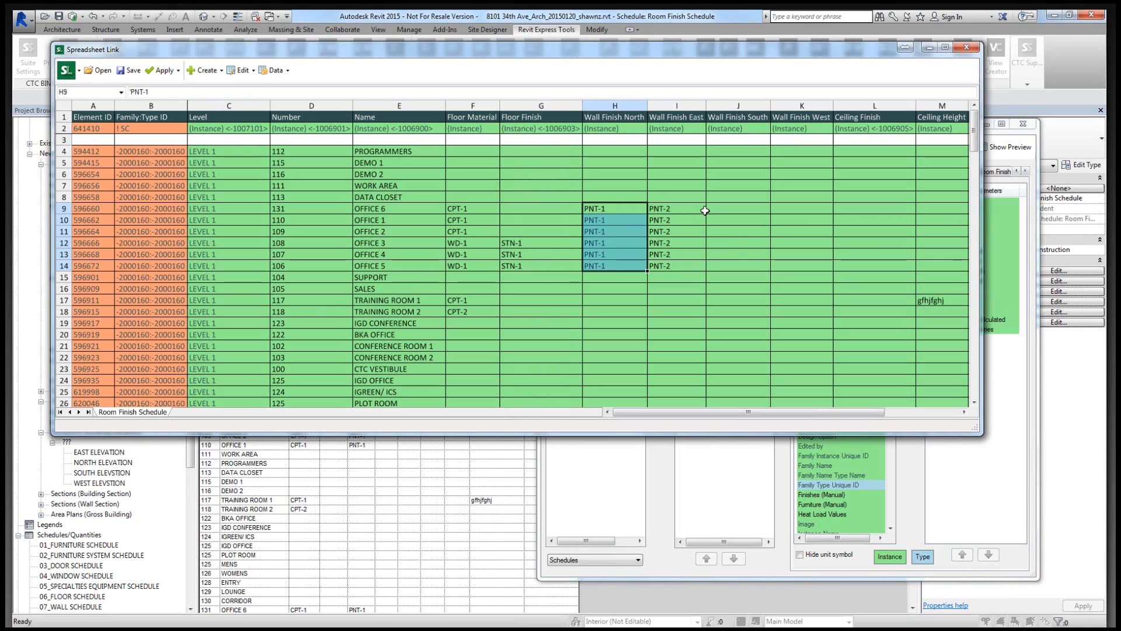
key(ctrl+c)
click(689, 211)
key(ctrl+v)
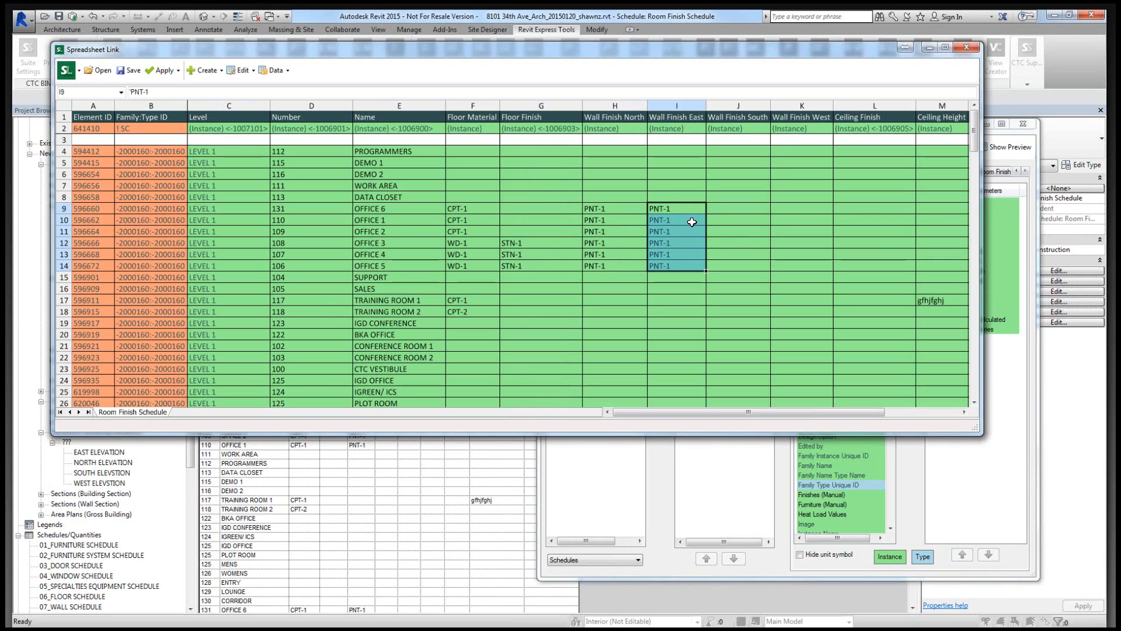
click(722, 210)
key(ctrl+v)
click(783, 211)
key(ctrl+v)
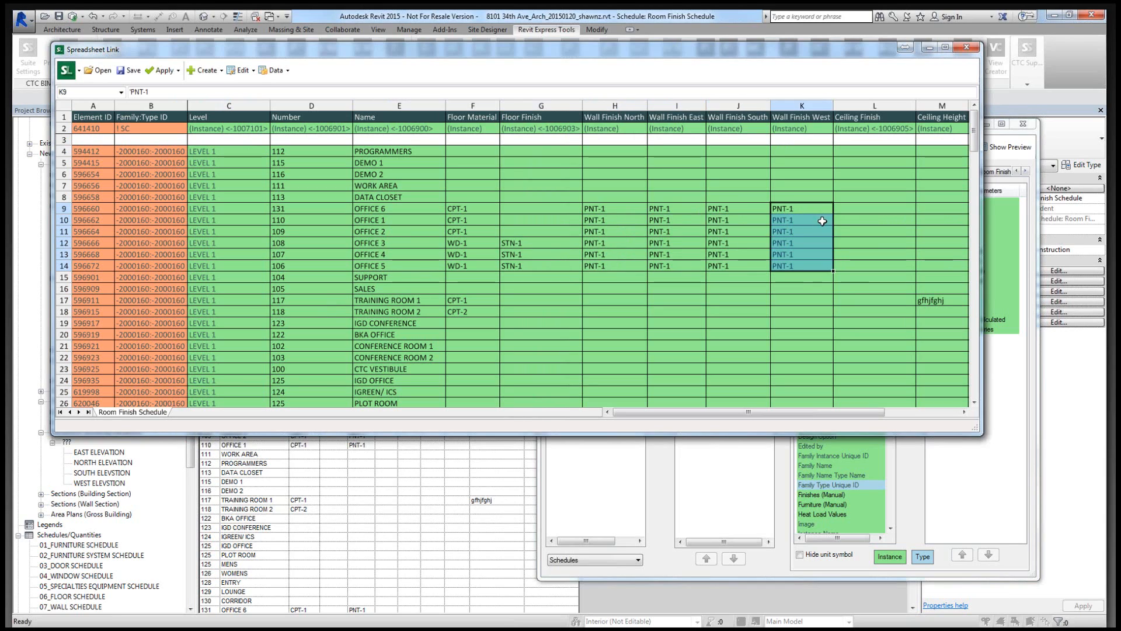
Set Ceiling Finish to ACT-1 for all six office rows, OFFICE 6 down to OFFICE 5.
click(852, 211)
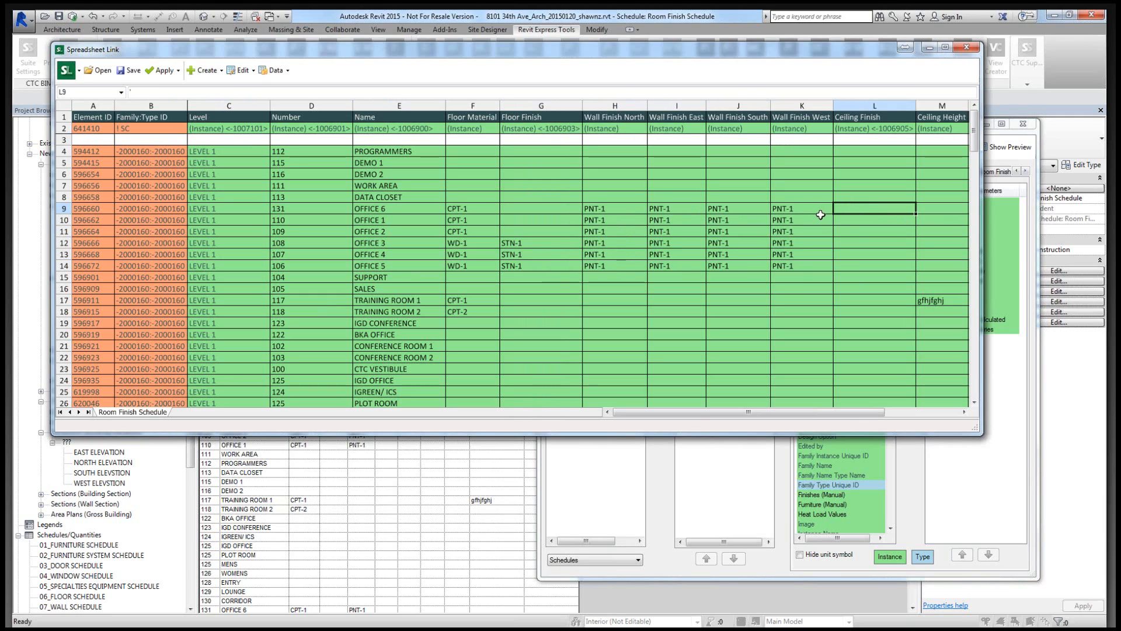
text(ACT-1)
key(Return)
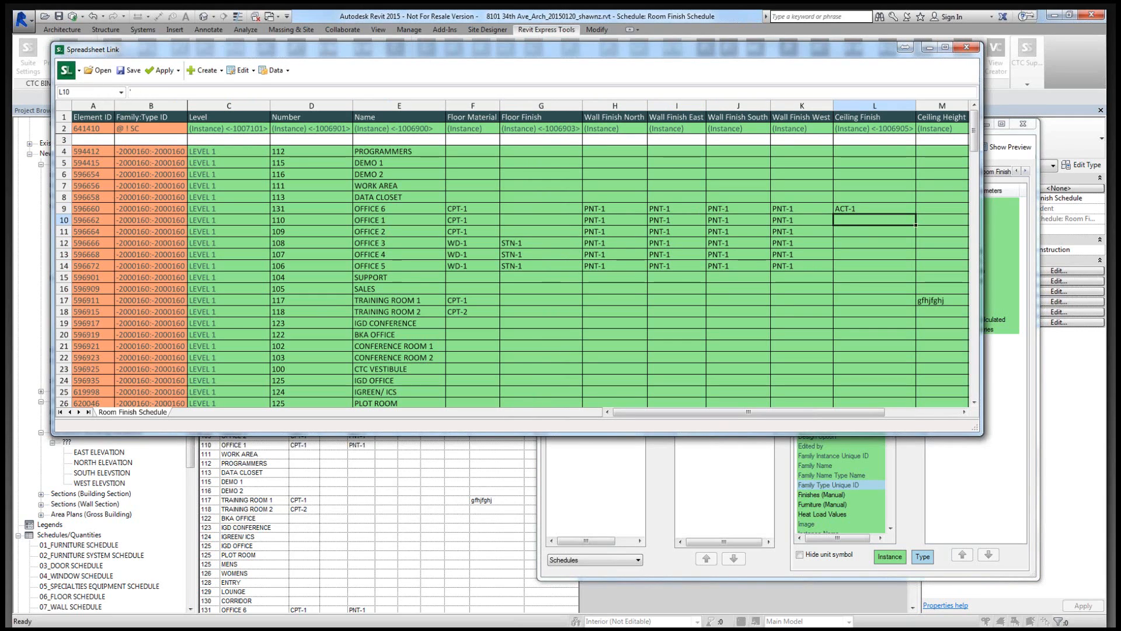
text(ACT-1)
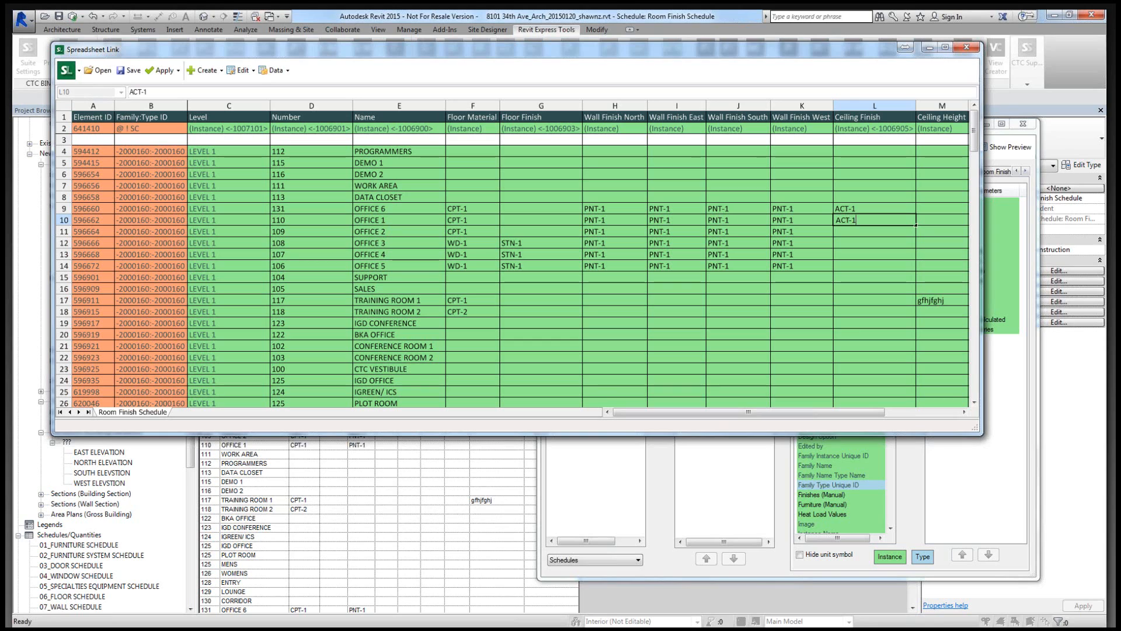
key(Return)
drag(876, 209, 909, 269)
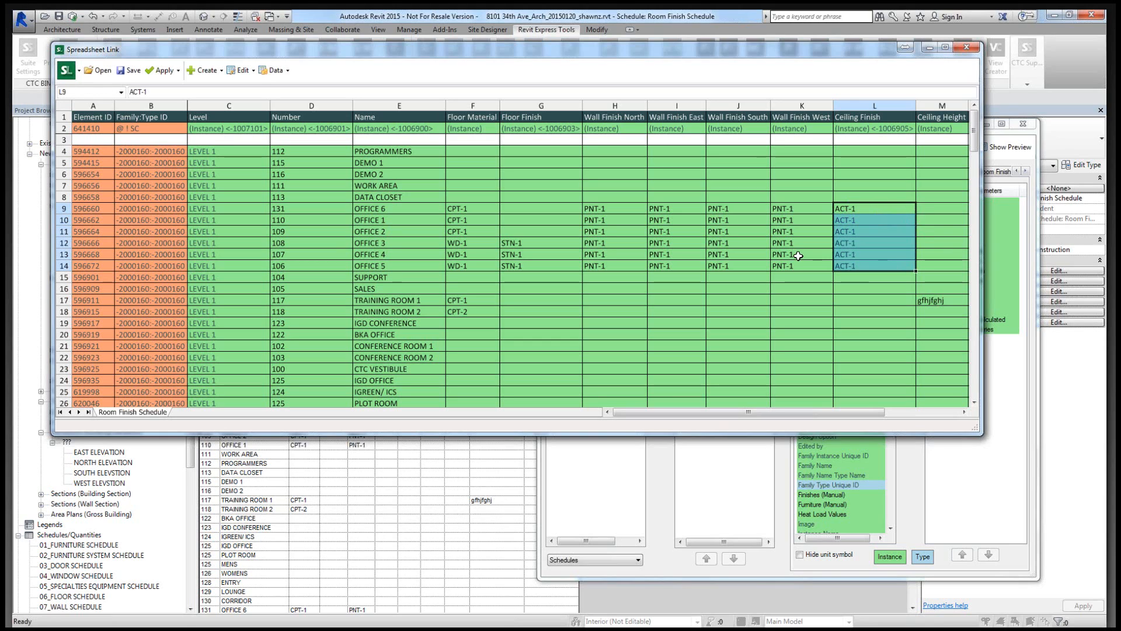
click(802, 254)
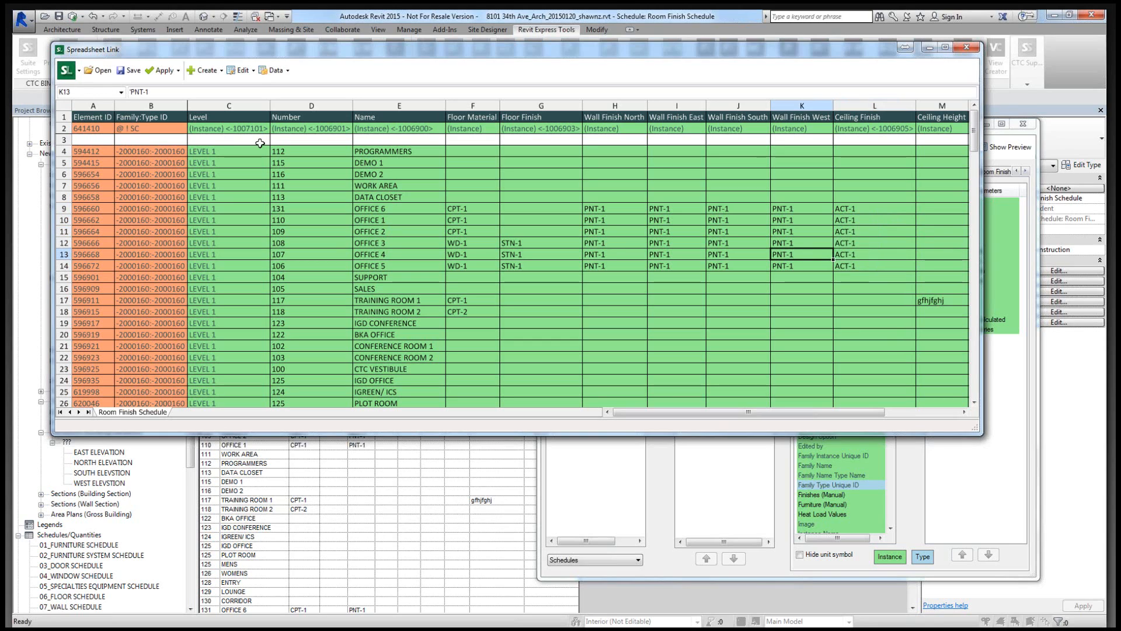
Apply the active worksheet's new wall and ceiling finishes to the Revit project and dismiss the import result.
click(177, 70)
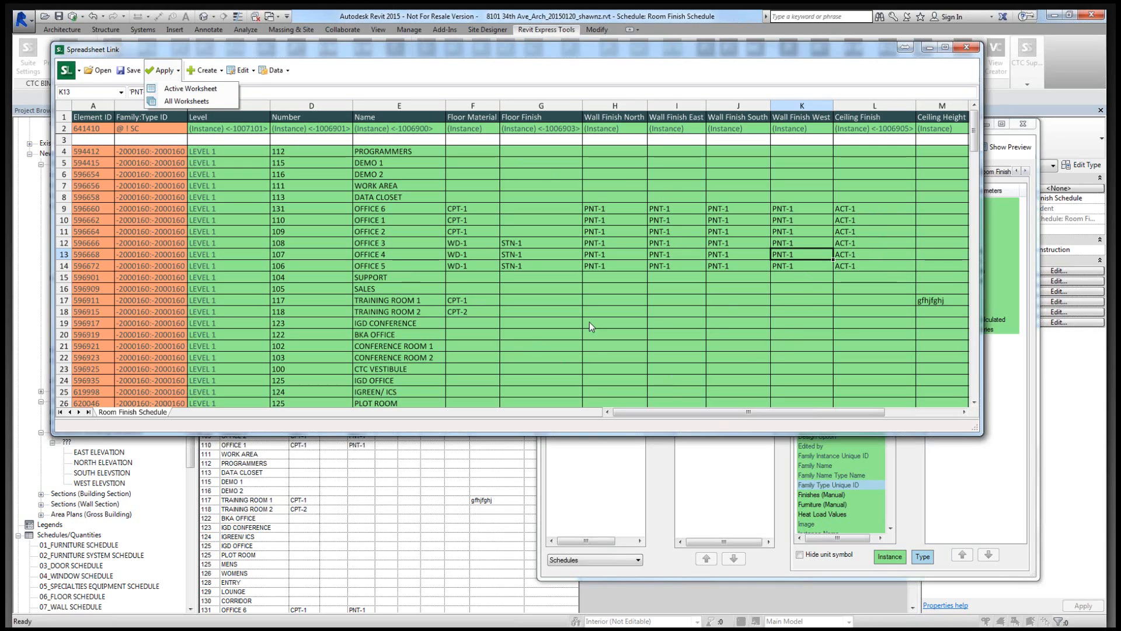
click(191, 89)
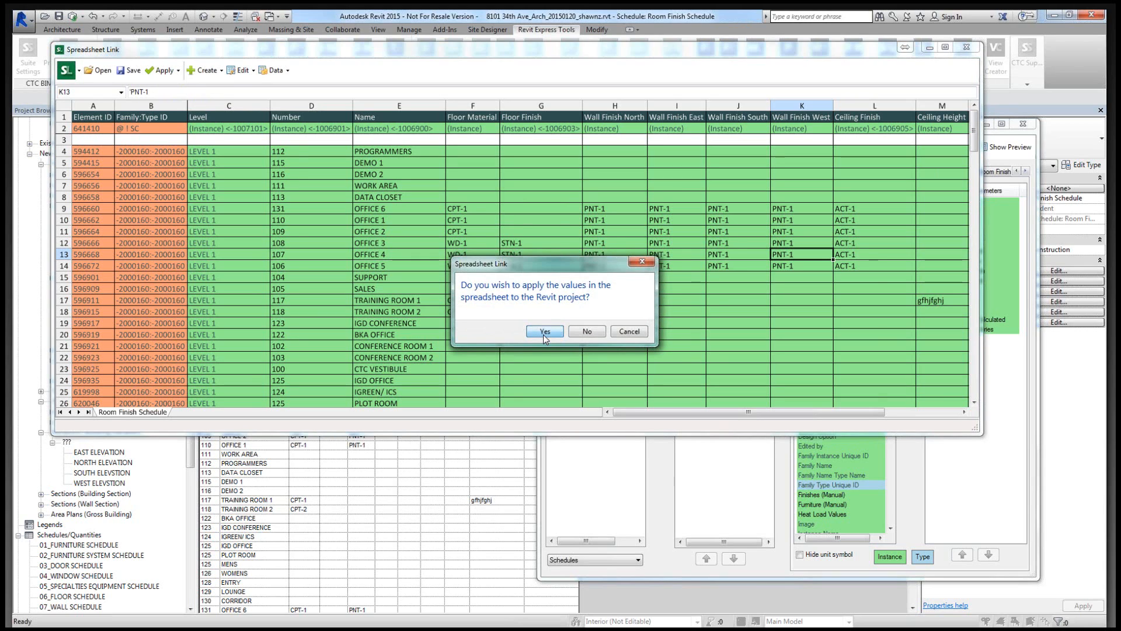
click(543, 333)
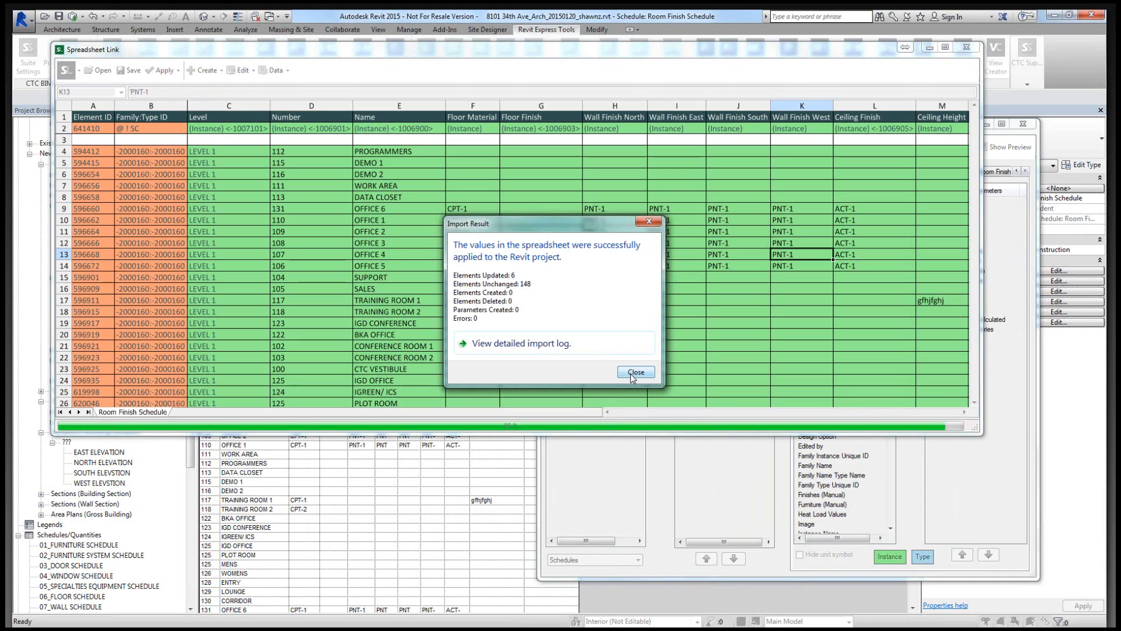
click(634, 373)
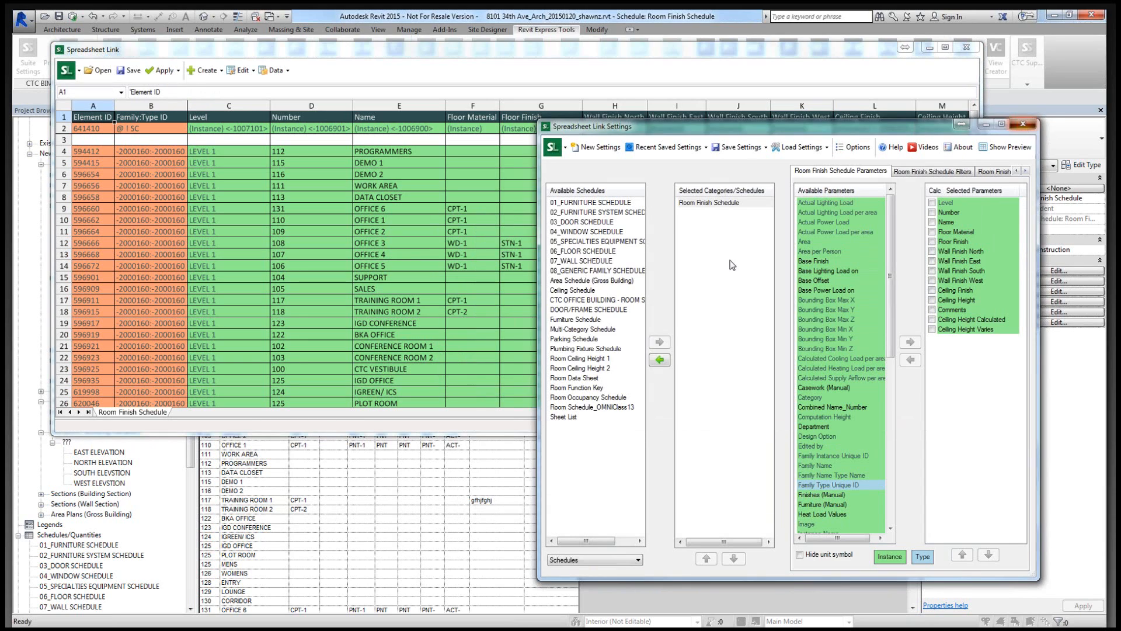
Close Spreadsheet Link without saving its settings and widen the Room Finish Schedule's remaining wall and ceiling finish columns to fit their codes.
click(587, 345)
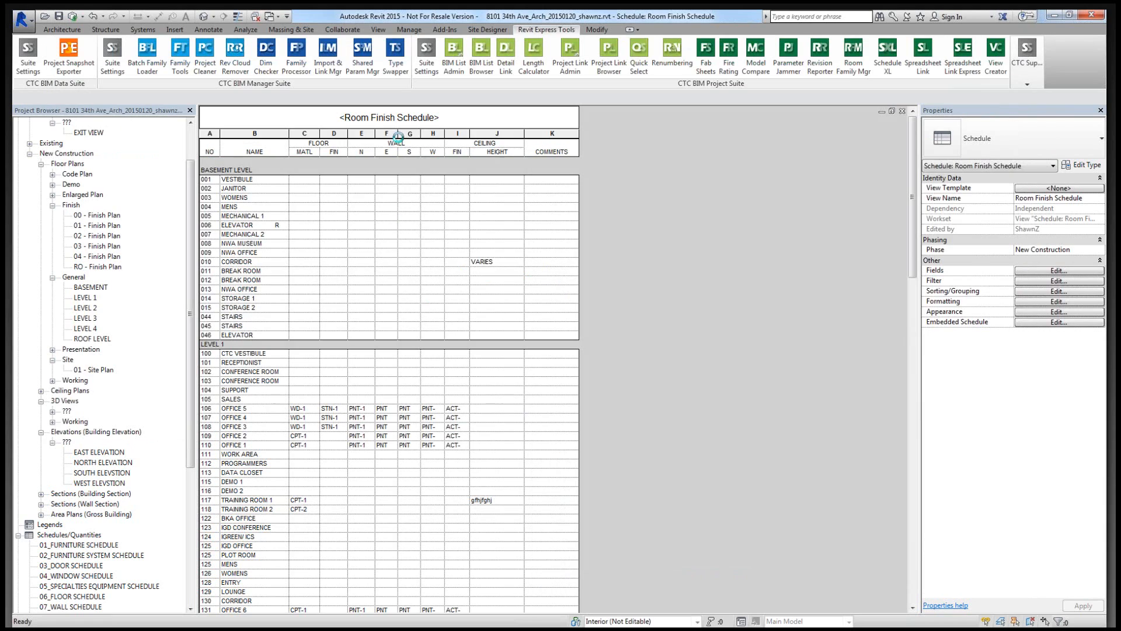
drag(399, 134, 485, 133)
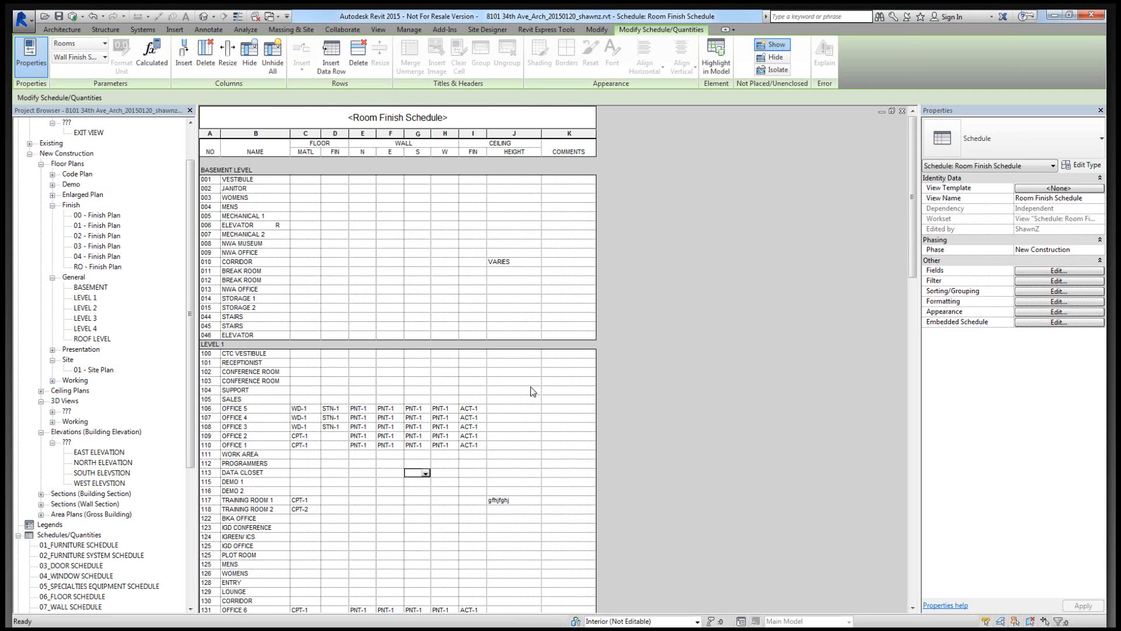
Open the Room Ceiling Height 1 schedule and examine the VESTIBULE row's calculated ceiling height, volume and area.
drag(193, 375, 192, 511)
click(93, 495)
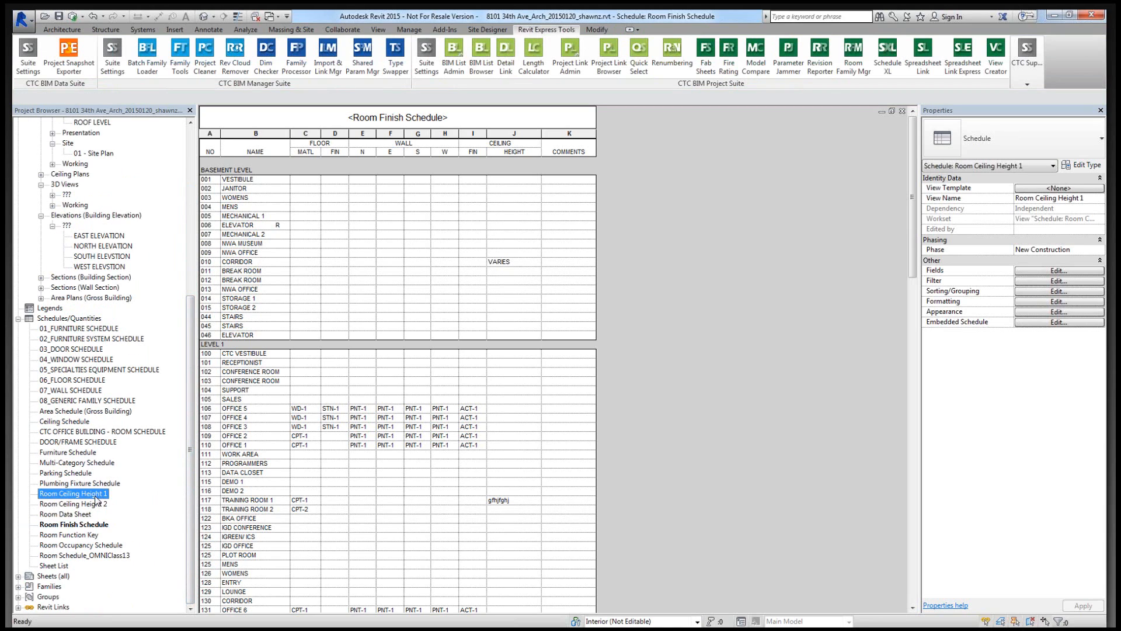
click(95, 504)
click(97, 495)
click(97, 503)
click(98, 495)
click(99, 501)
click(100, 495)
click(100, 502)
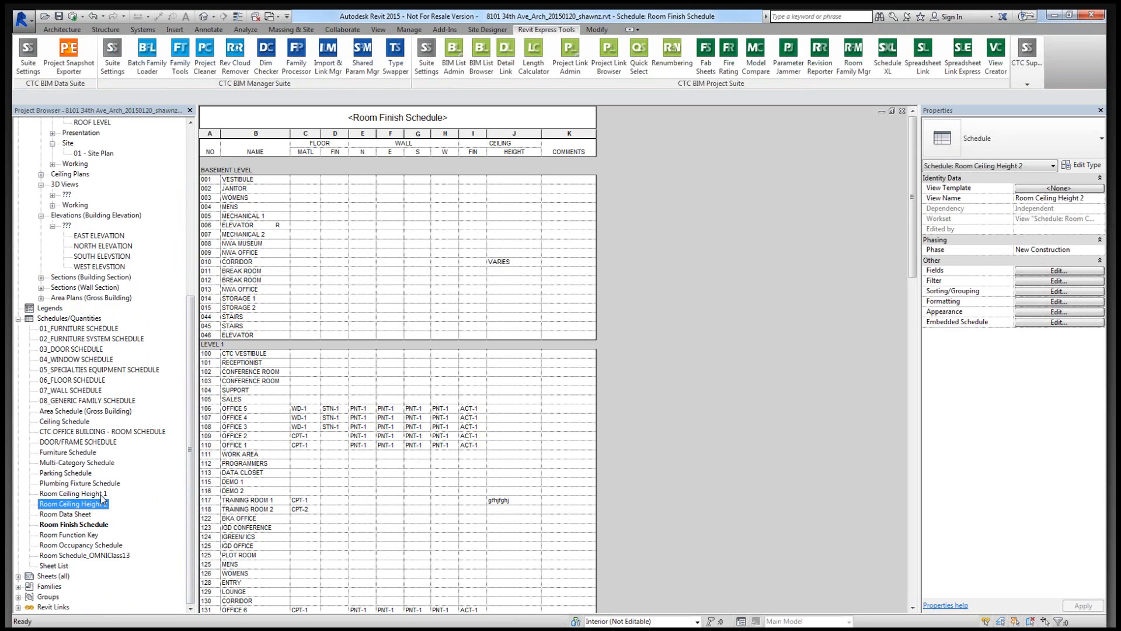
double_click(100, 494)
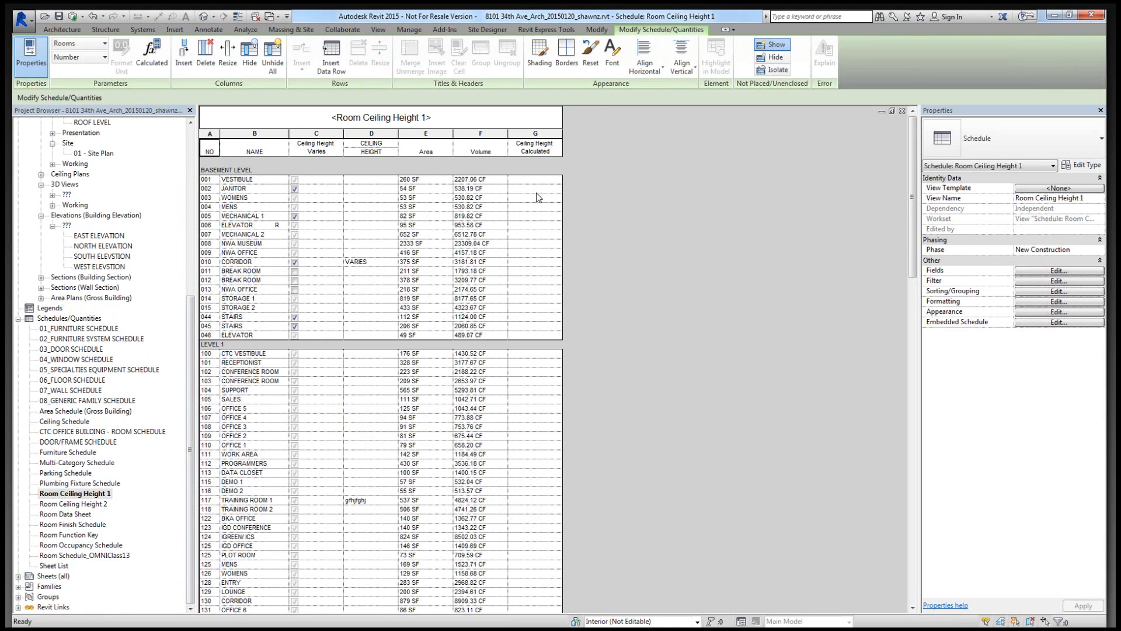
click(534, 182)
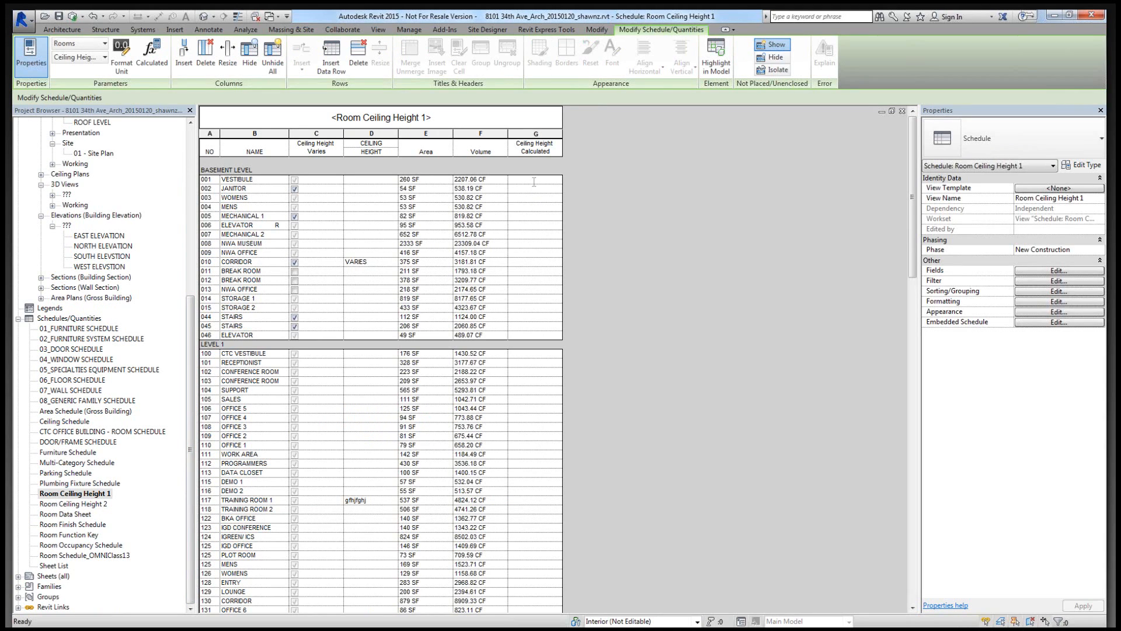
click(480, 181)
click(428, 180)
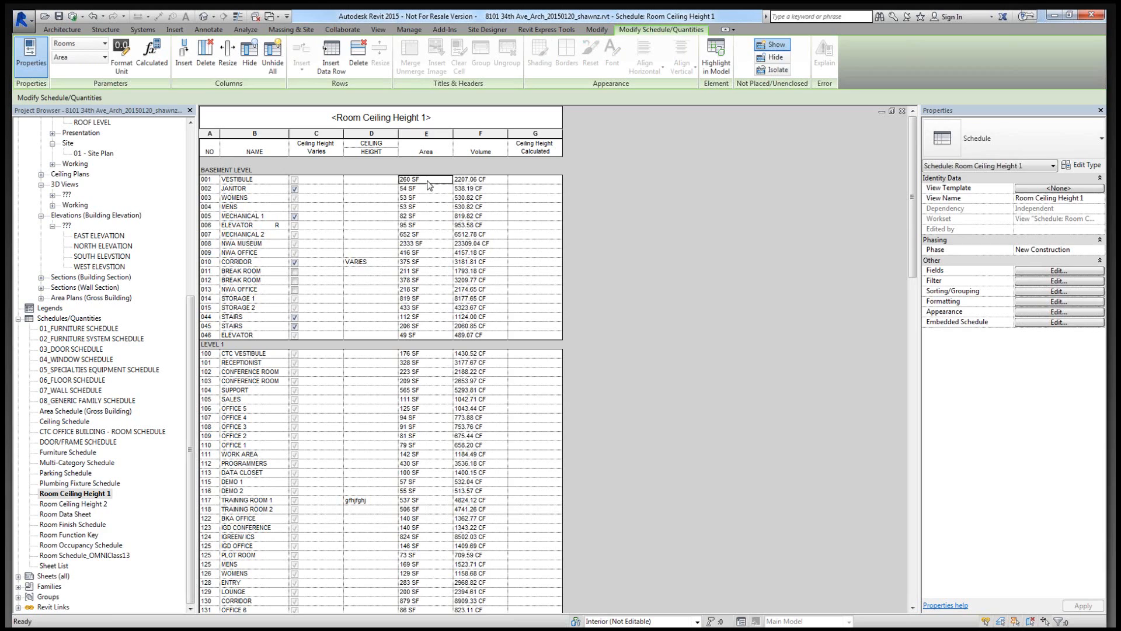
Examine the VESTIBULE row's volume and calculated ceiling height, the JANITOR row's Ceiling Height Varies setting and the CORRIDOR row's ceiling height.
click(527, 180)
click(496, 185)
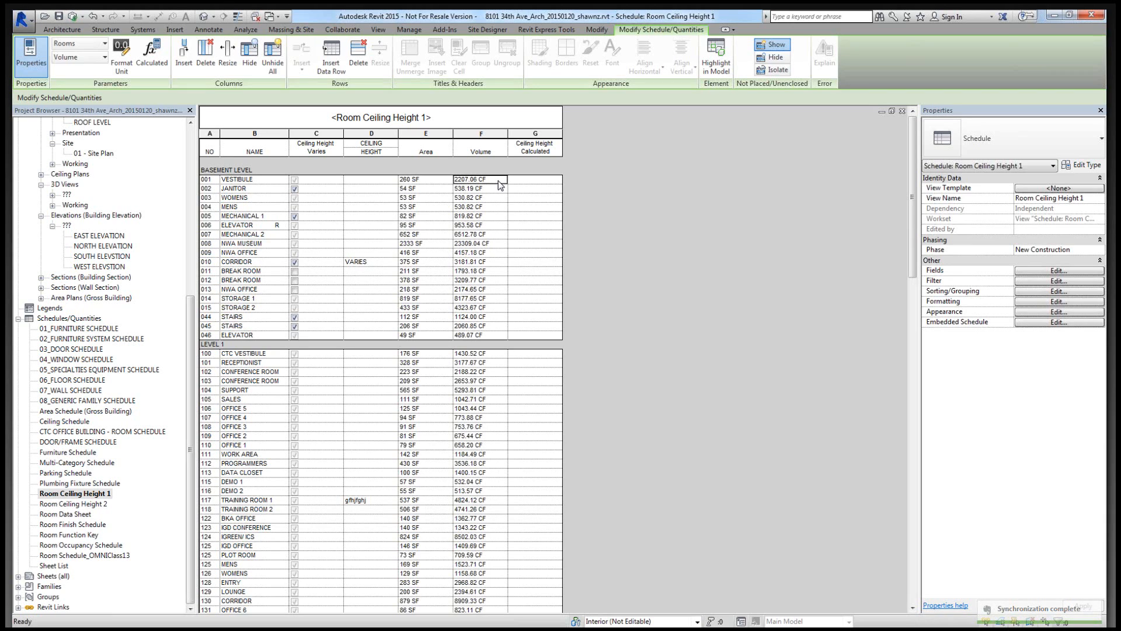
click(532, 182)
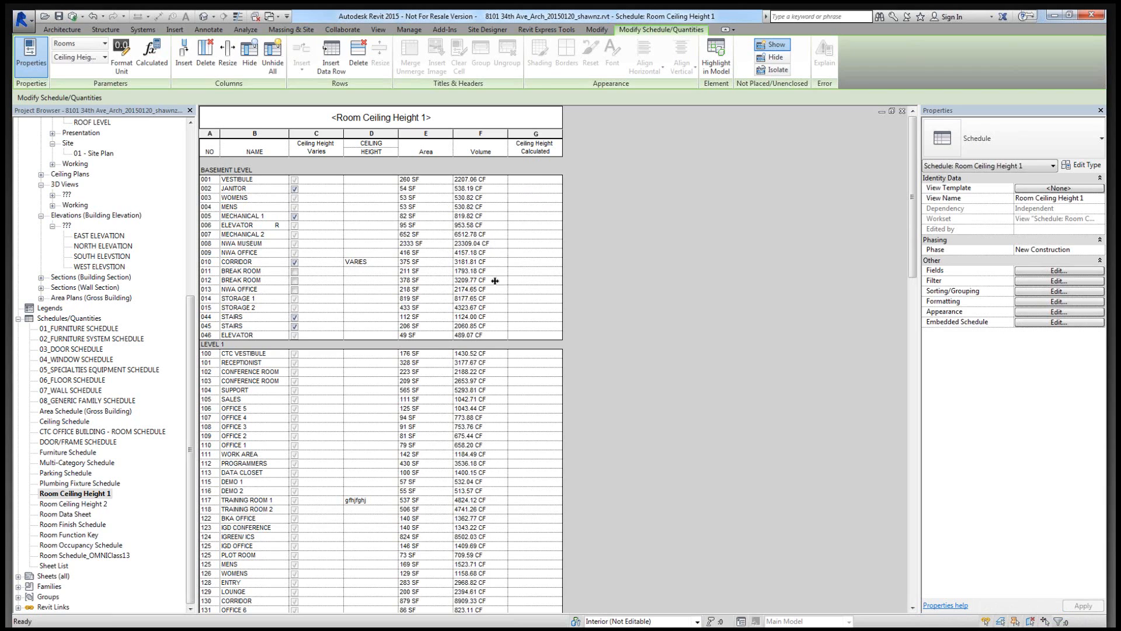
click(83, 505)
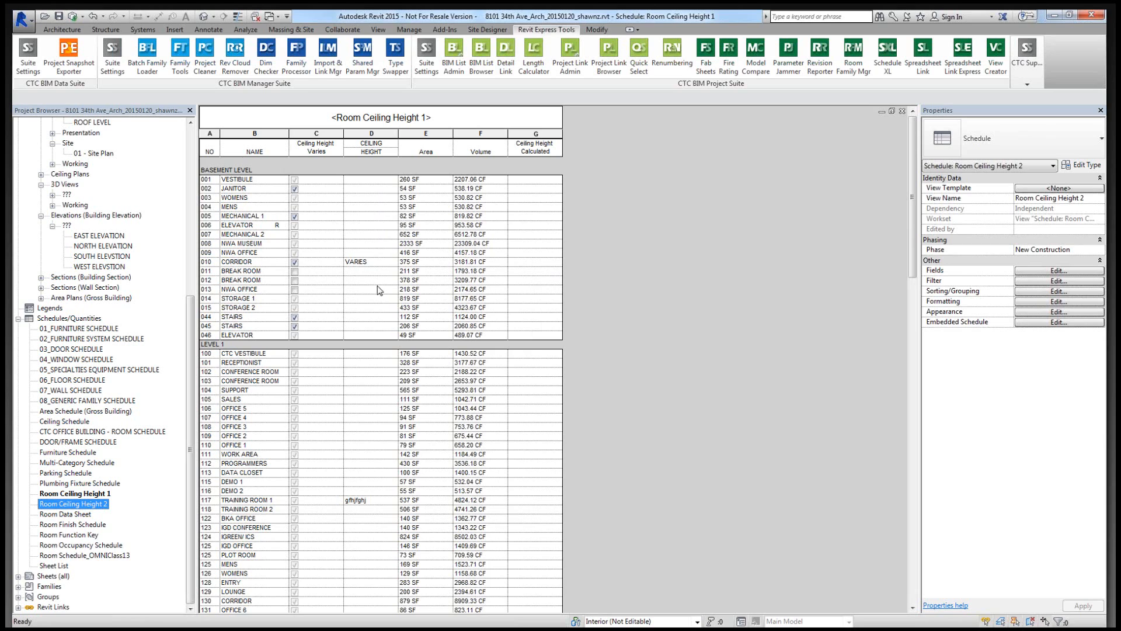
click(295, 188)
click(358, 262)
drag(373, 263, 341, 263)
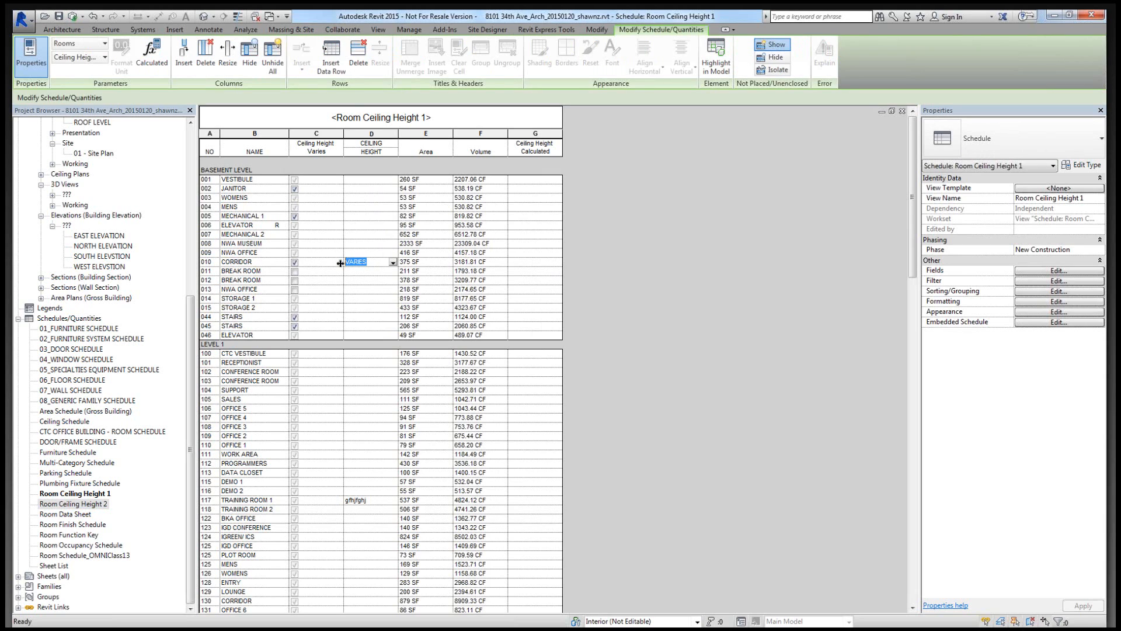
click(374, 263)
click(107, 495)
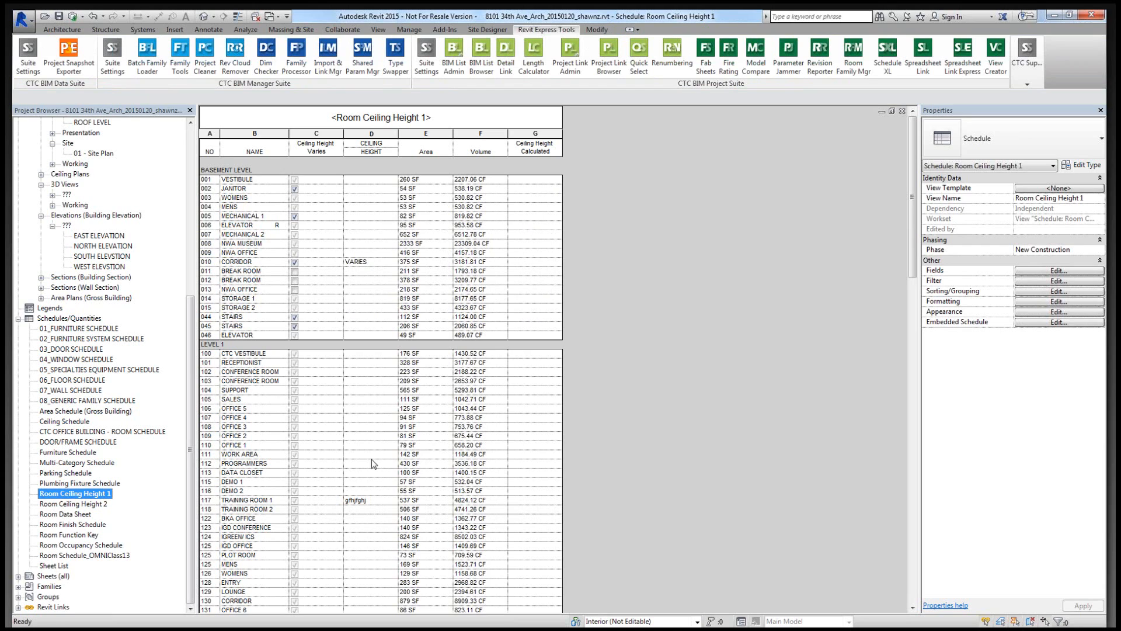
click(92, 506)
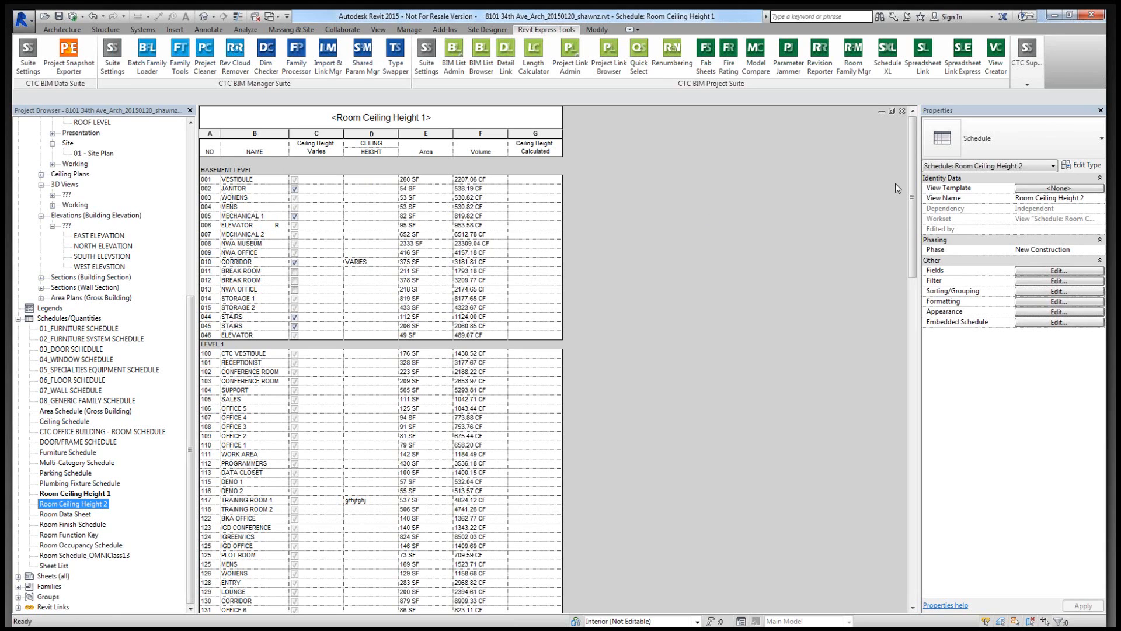
Open Spreadsheet Link and list the project's schedules instead of its categories.
click(933, 73)
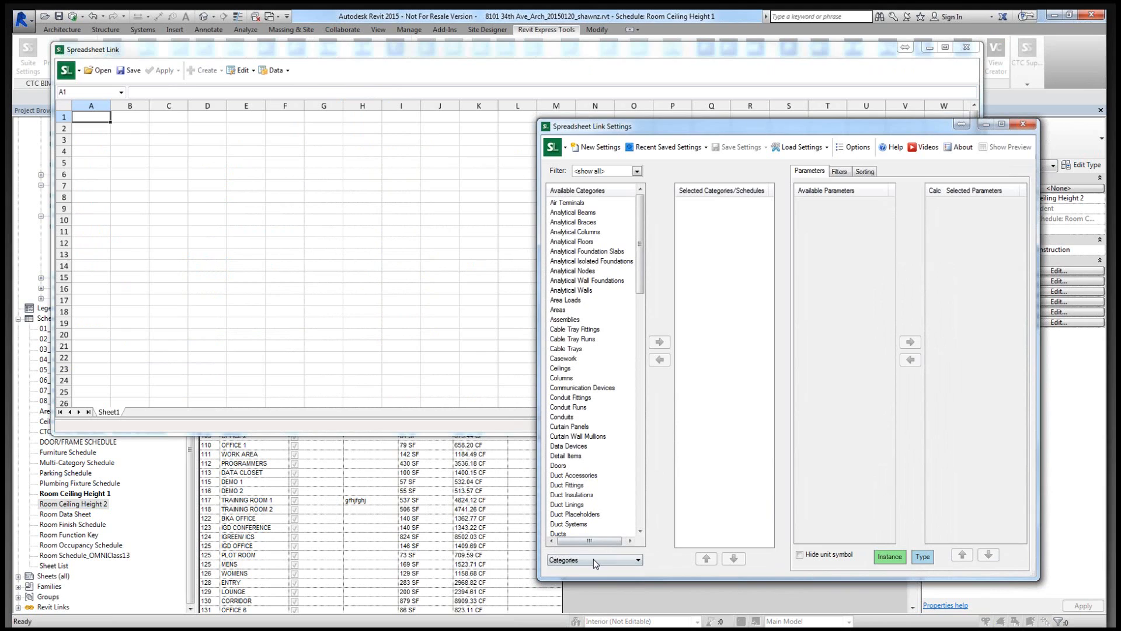
click(593, 560)
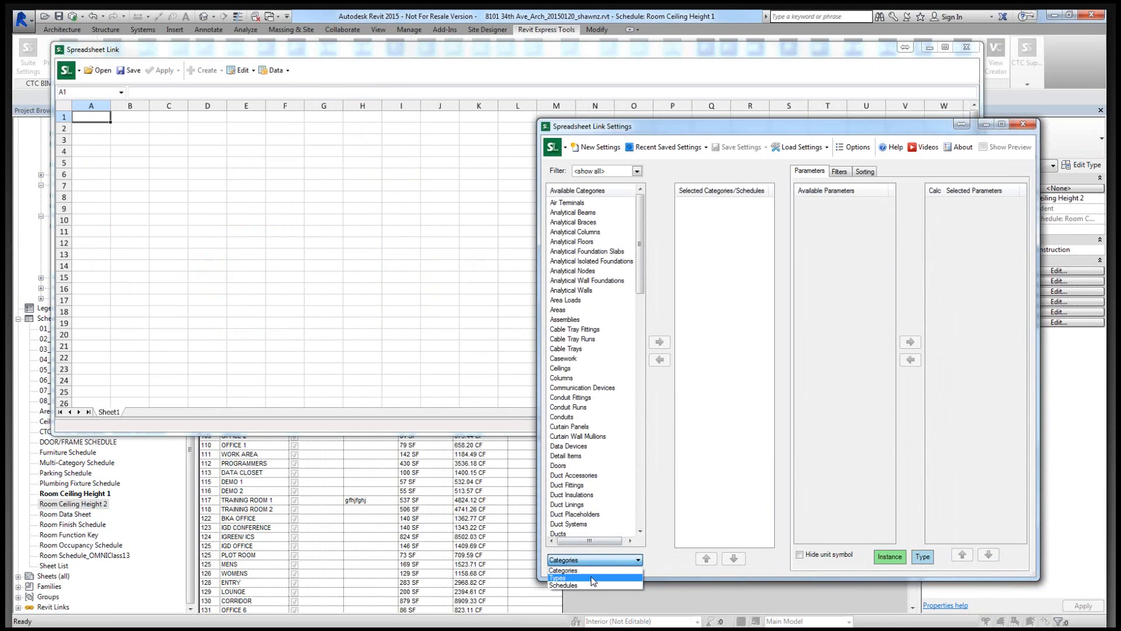
click(590, 584)
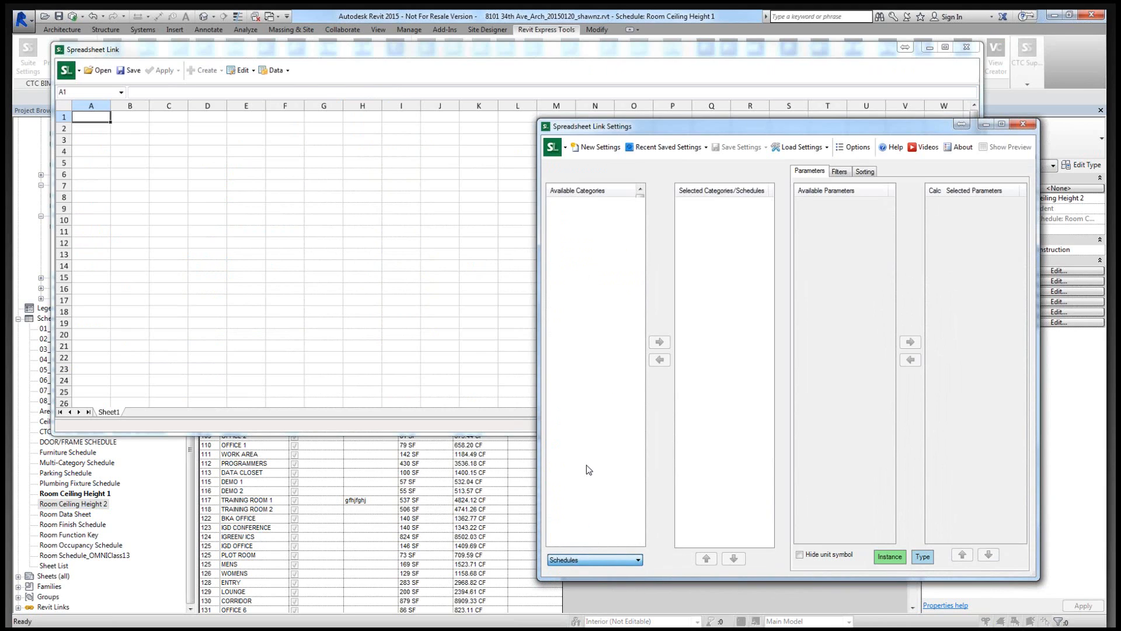
Add the Room Ceiling Height 1 and Room Ceiling Height 2 schedules to the selected schedules for export.
click(596, 358)
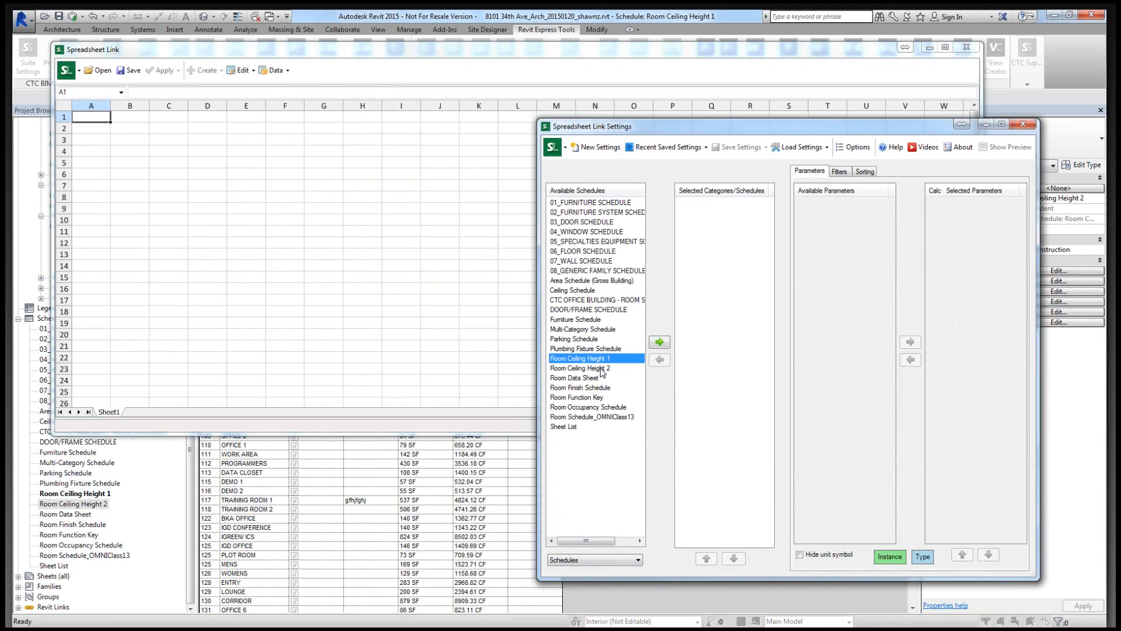
click(601, 368)
click(600, 360)
click(601, 369)
click(600, 361)
click(659, 343)
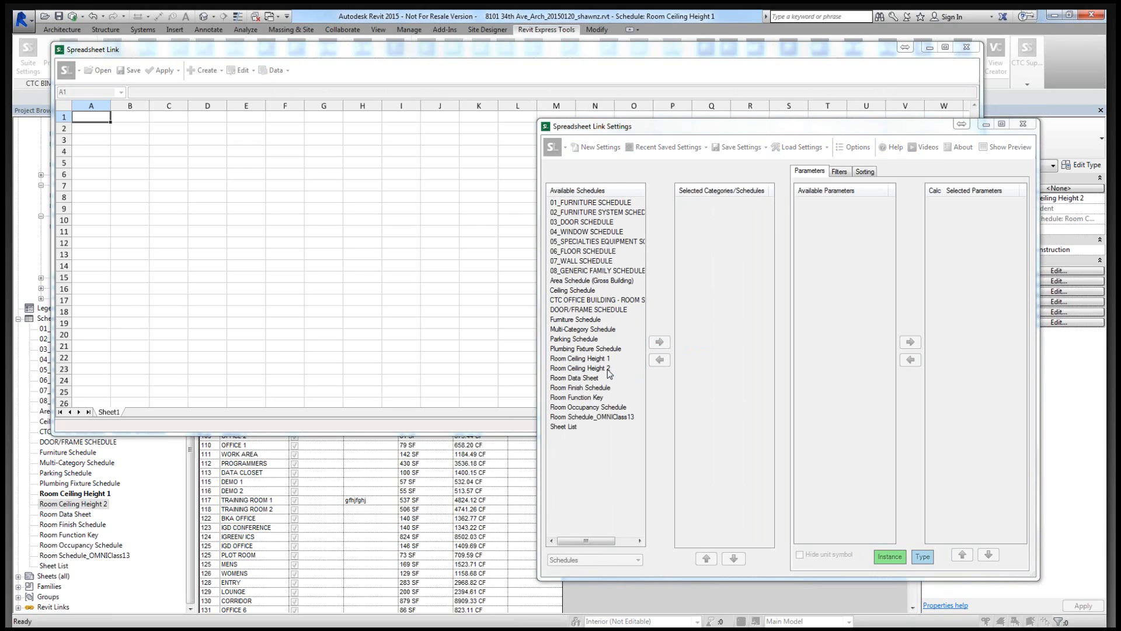
click(608, 369)
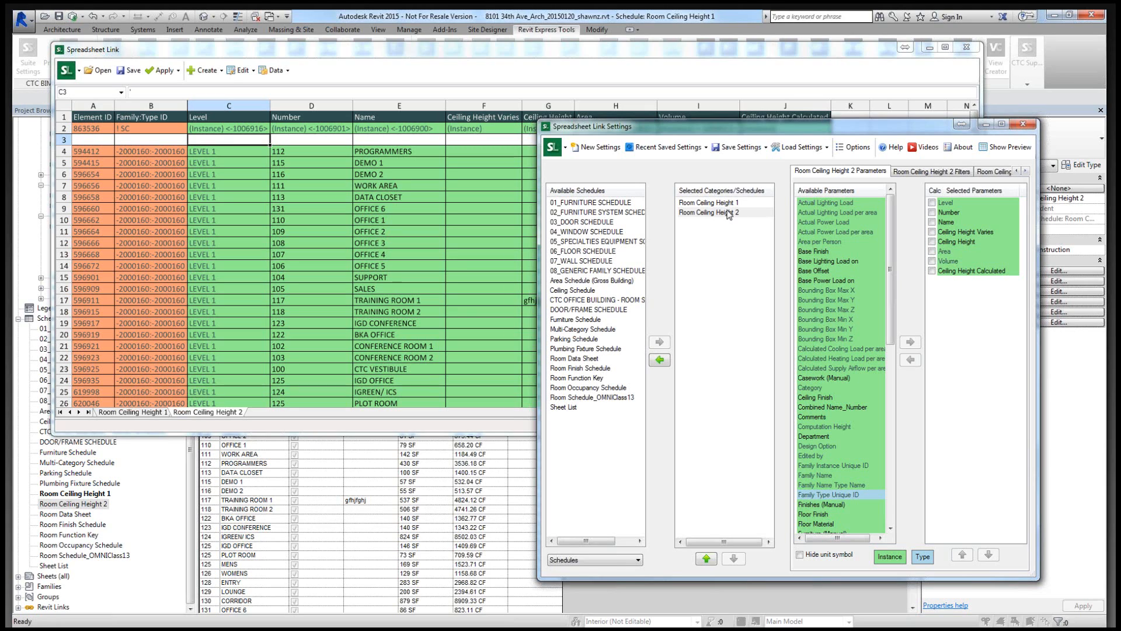
Add the Bounding Box Max Z parameter to the Room Ceiling Height 1 schedule's selected parameters.
click(724, 213)
click(721, 204)
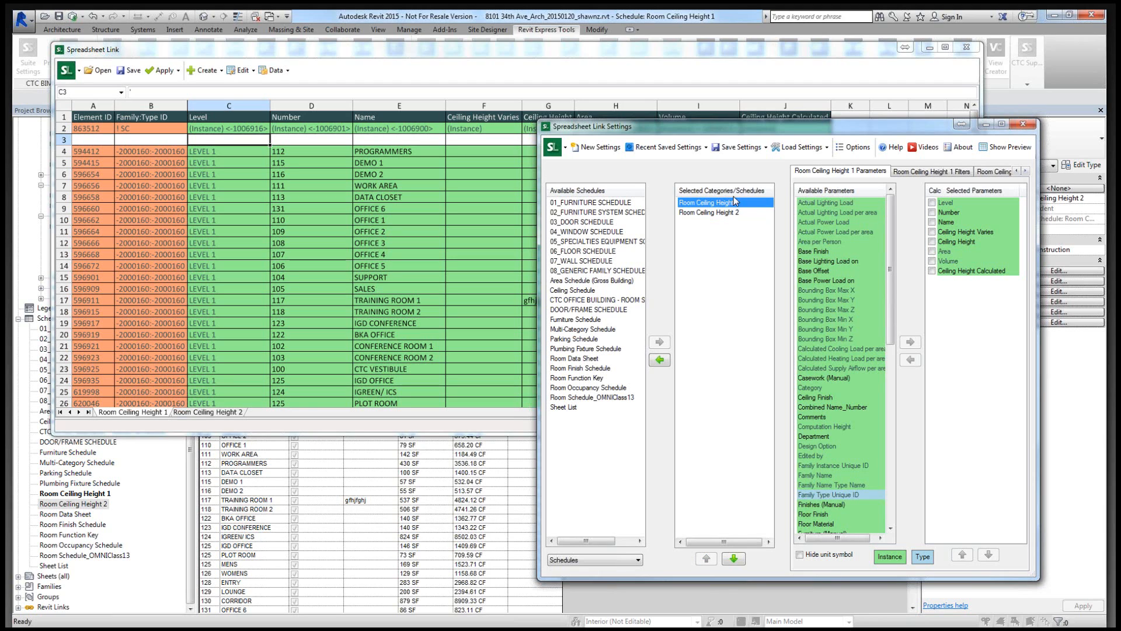
drag(787, 130, 690, 172)
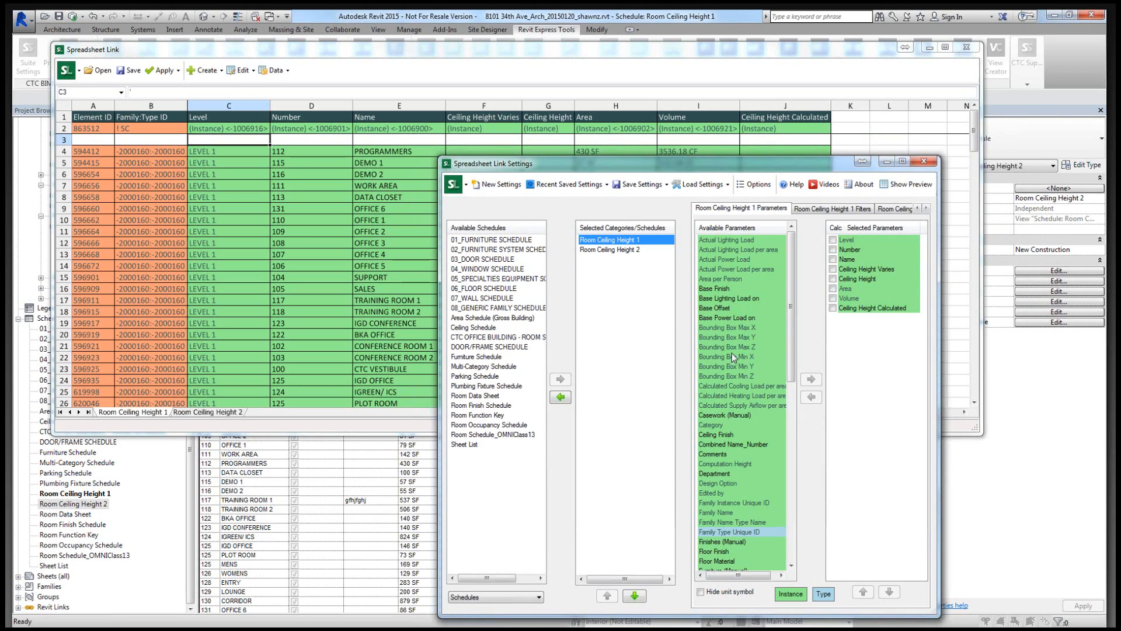
click(726, 377)
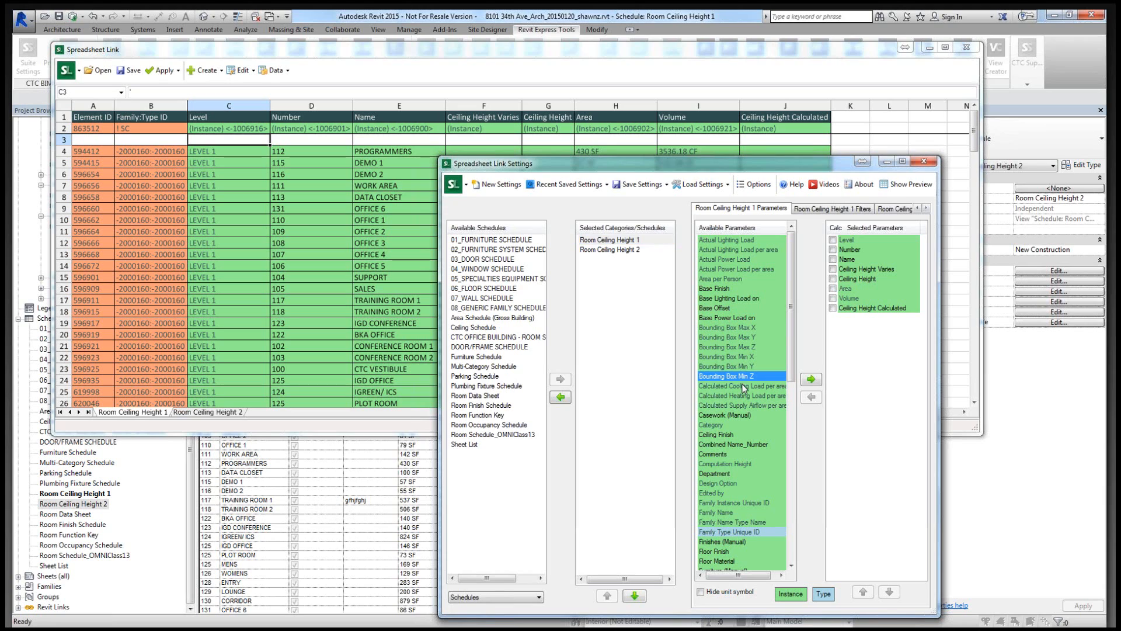
click(709, 348)
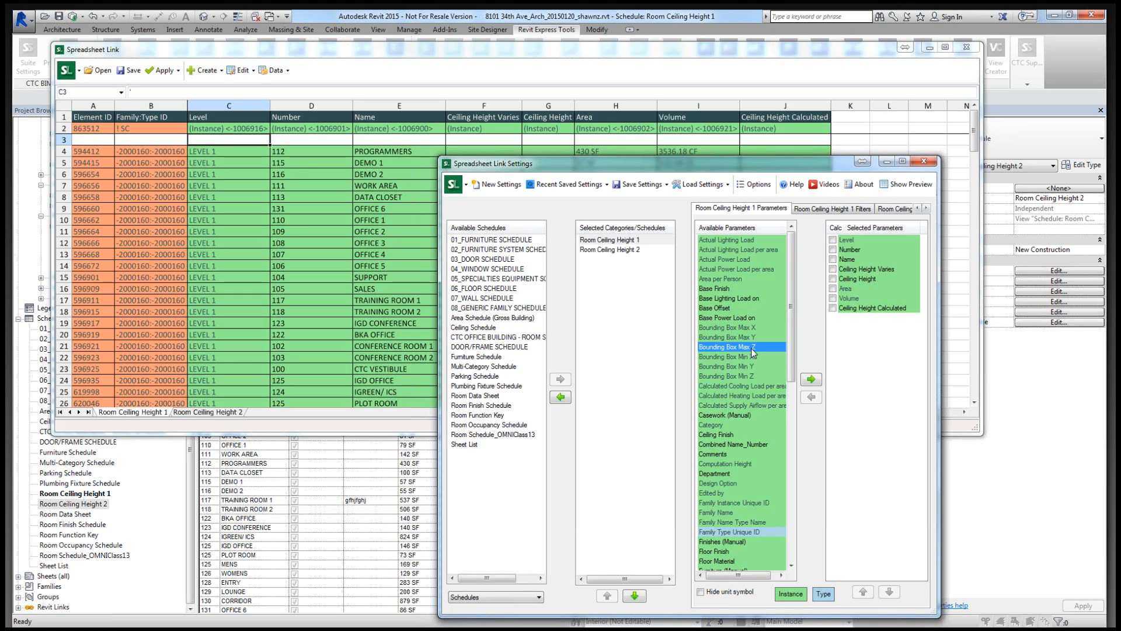
click(811, 380)
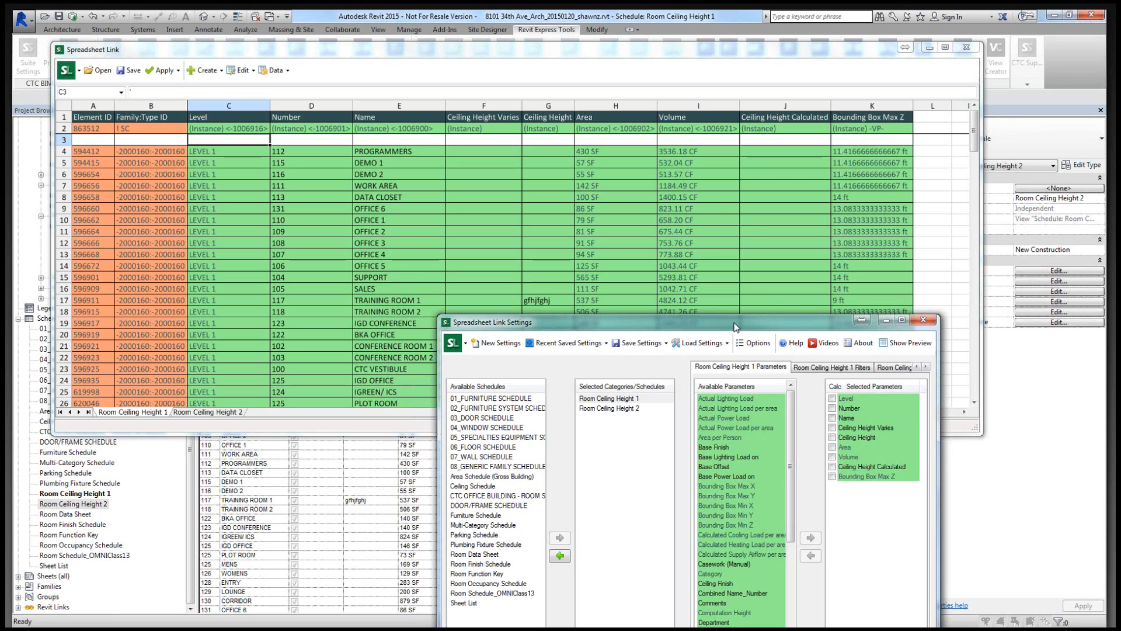
Uncover the Room Ceiling Height 1 worksheet and examine the Ceiling Height Calculated and Bounding Box Max Z columns for the Level 1 rooms.
drag(736, 327, 509, 96)
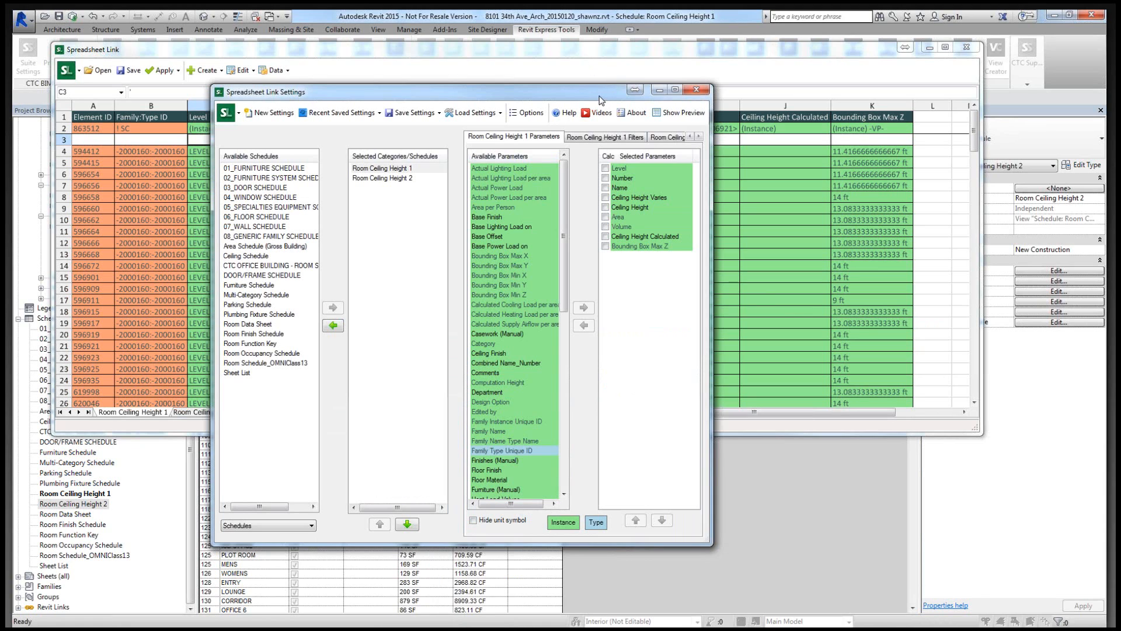
drag(600, 97, 437, 115)
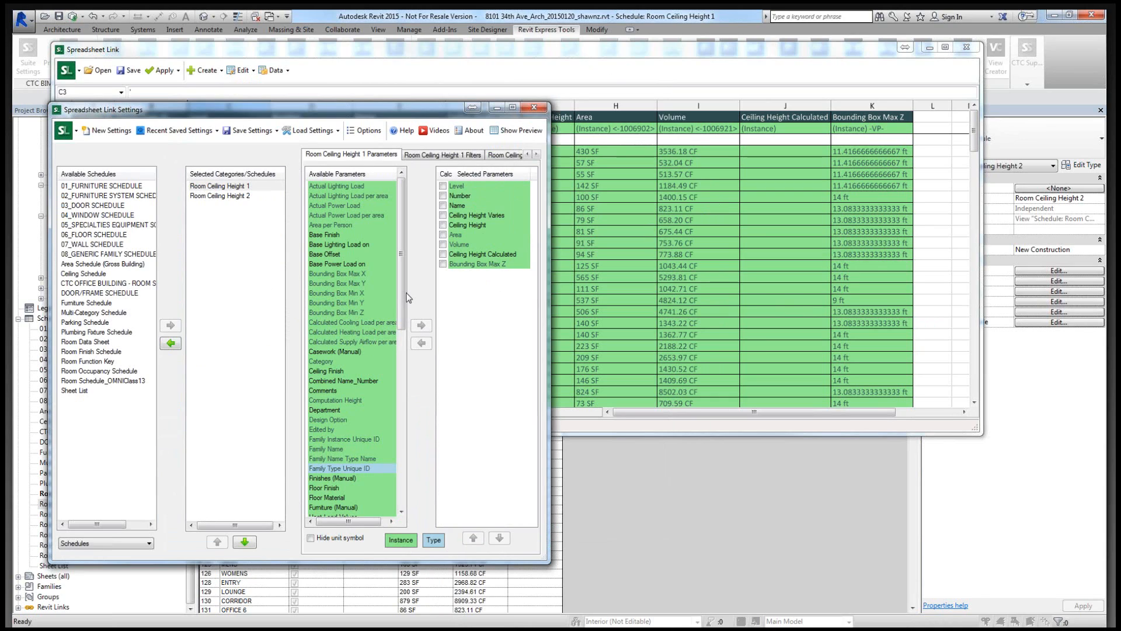
click(495, 264)
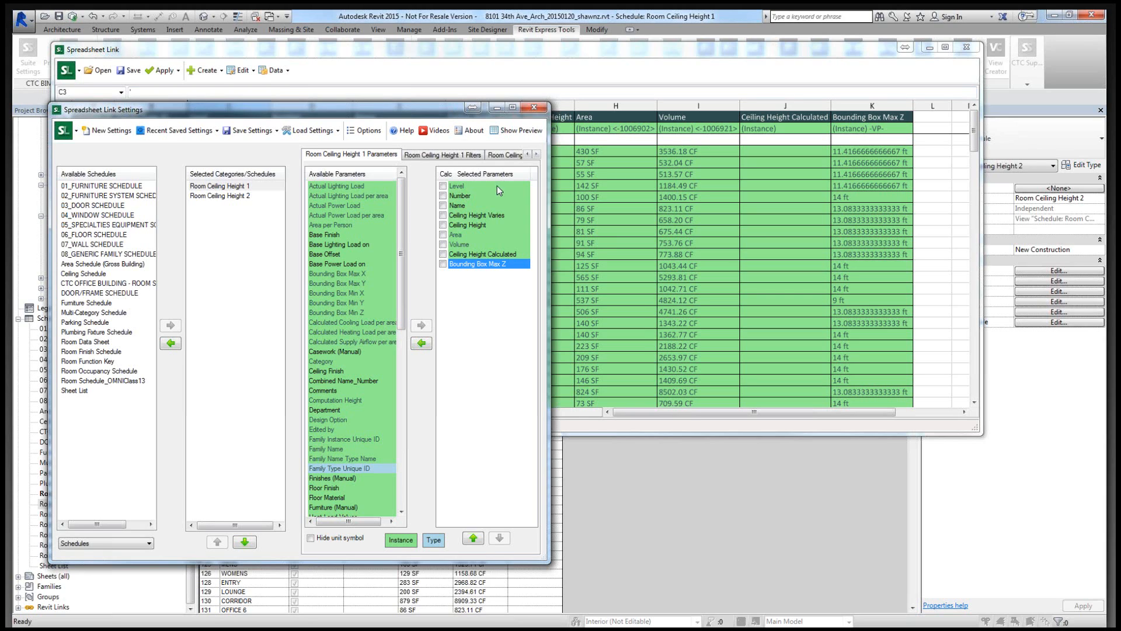
drag(451, 110, 540, 292)
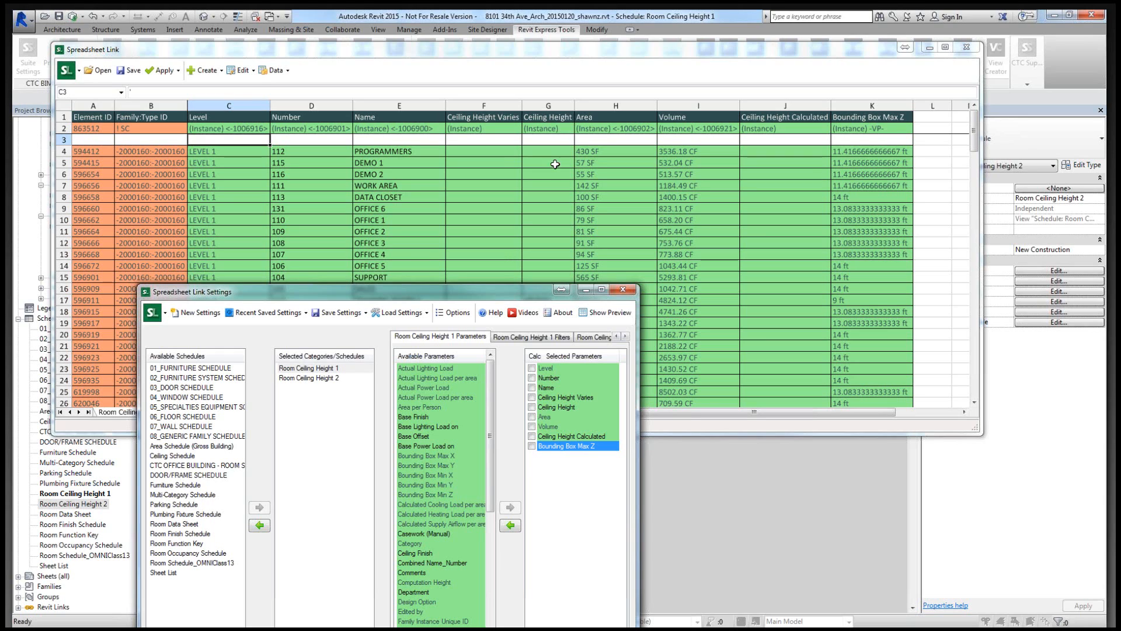
click(771, 154)
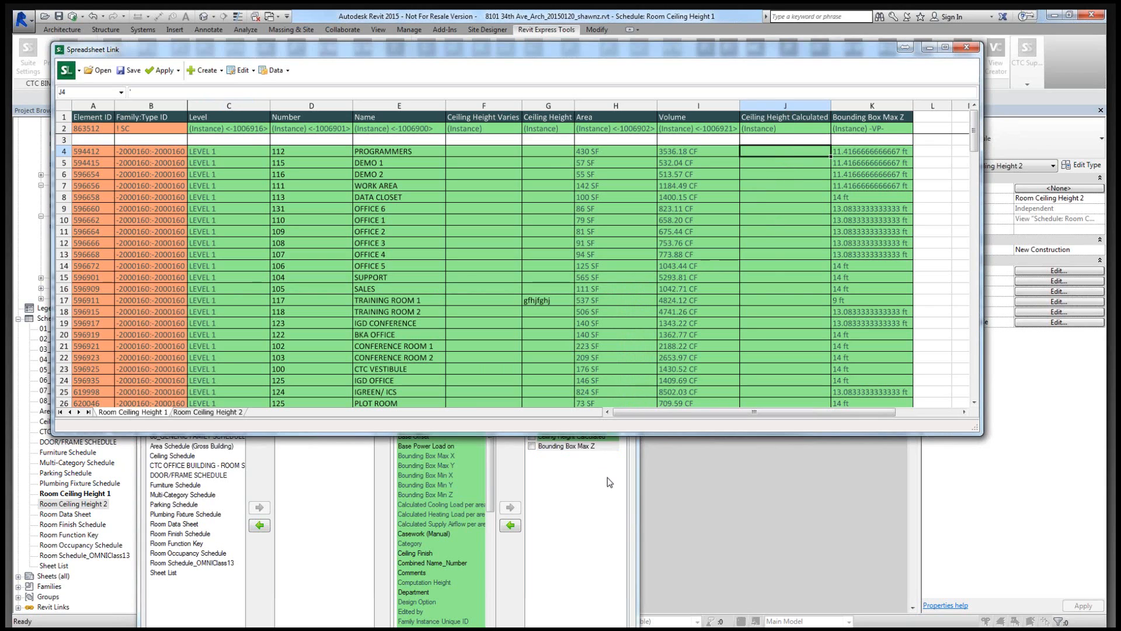
click(863, 116)
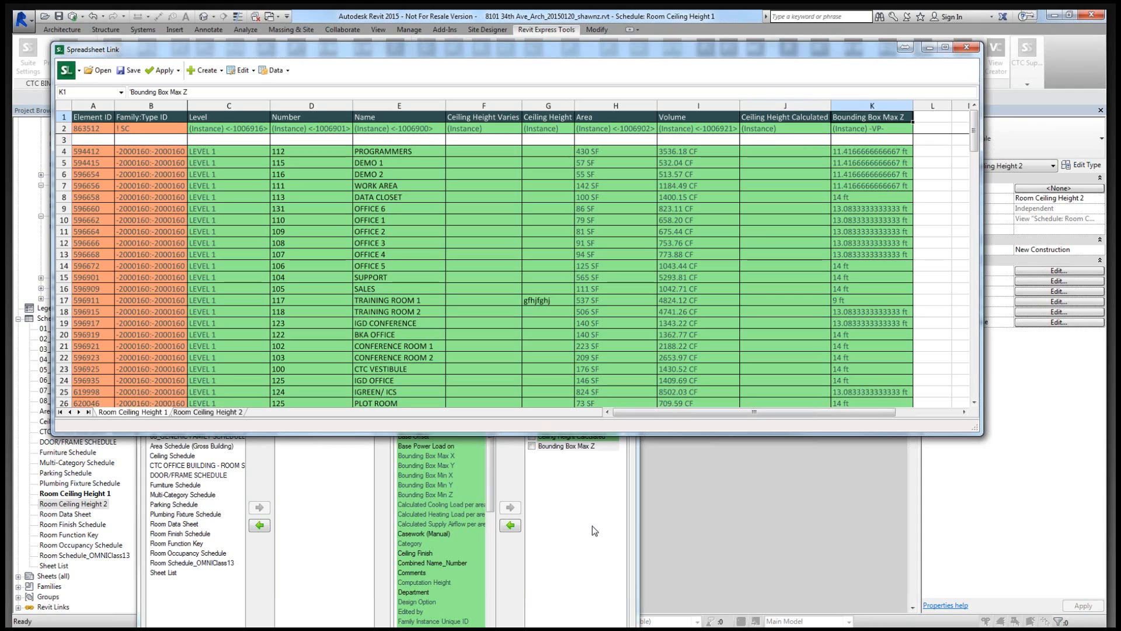
click(841, 198)
click(853, 300)
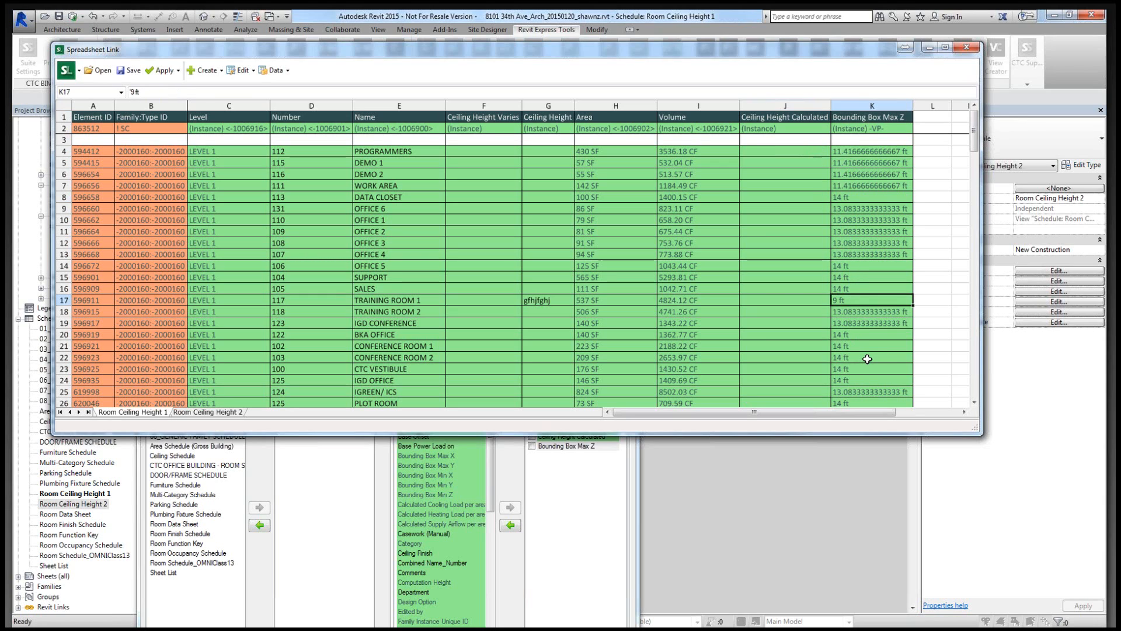
Compare the Bounding Box Max Z values of rooms on Level 4, the Basement Level, Level 2 and Level 3.
scroll(867, 358, down, 1)
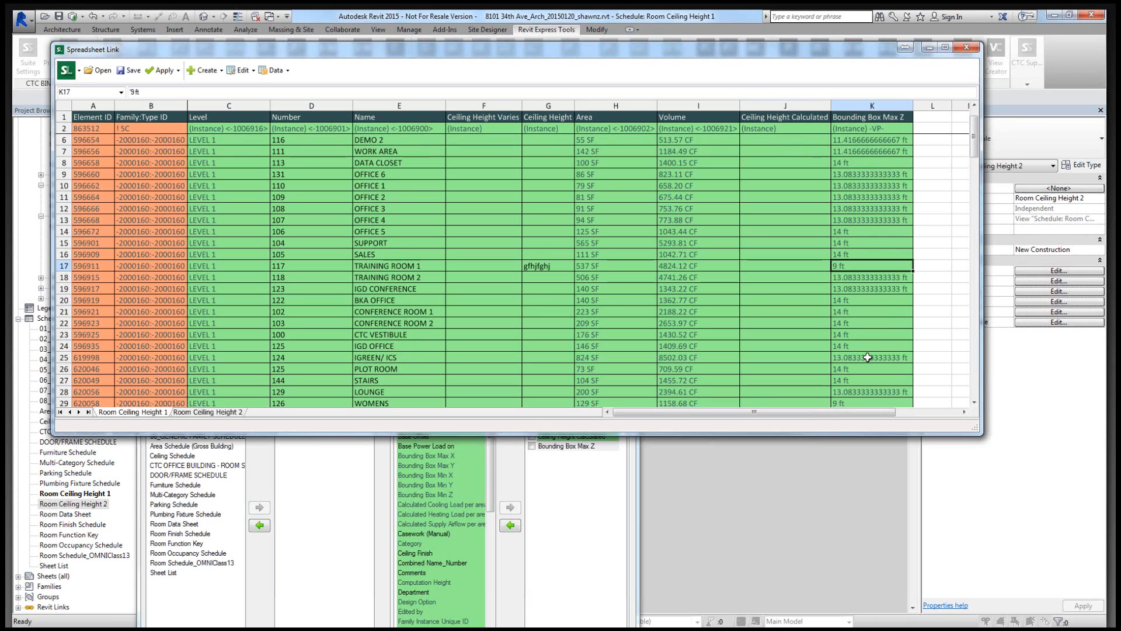
scroll(868, 358, down, 20)
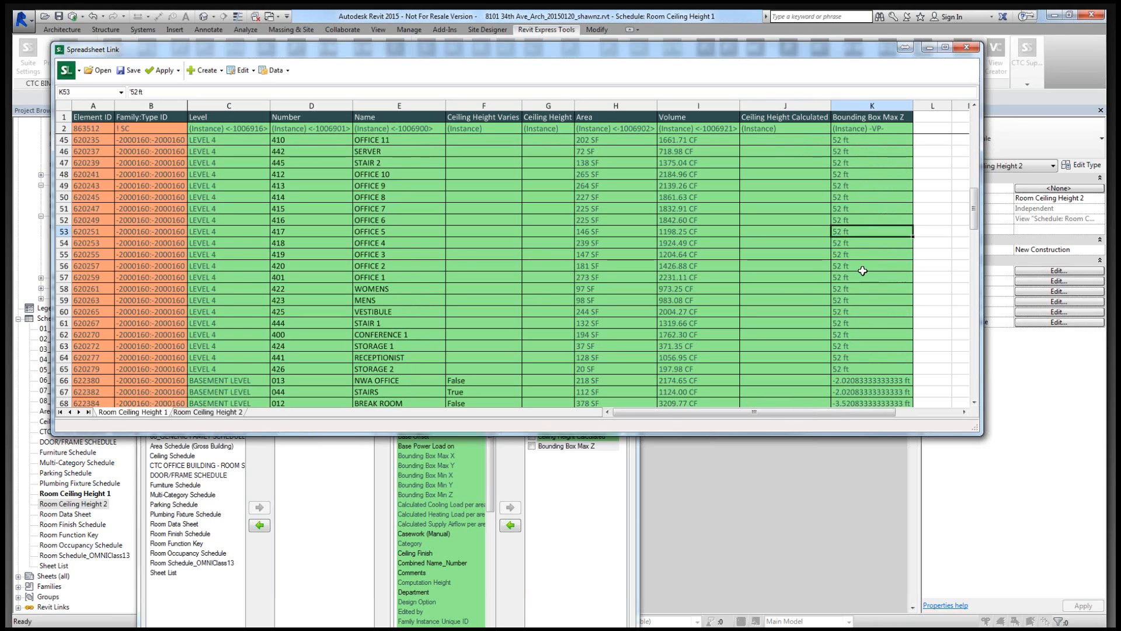
click(853, 322)
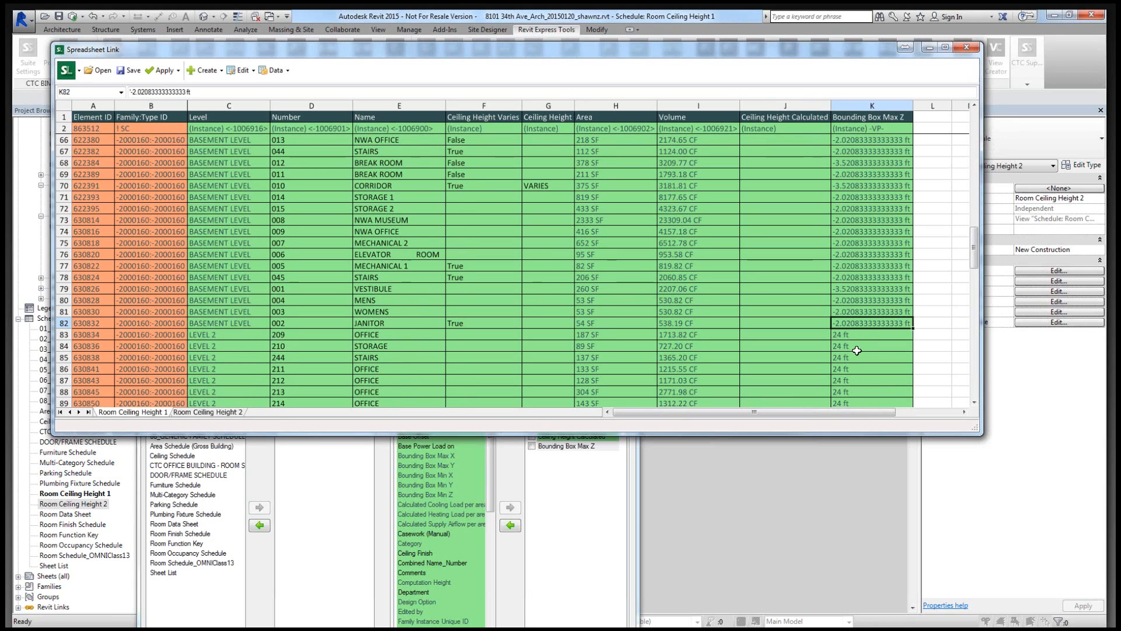
click(854, 348)
scroll(854, 350, down, 4)
scroll(855, 352, down, 3)
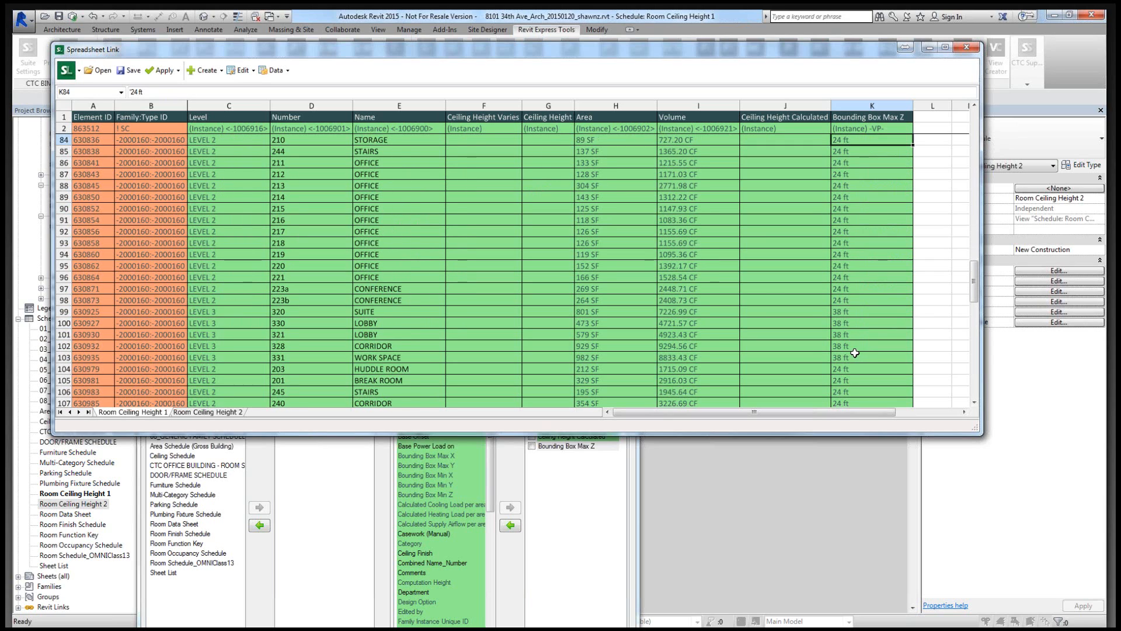
click(860, 268)
click(861, 277)
click(861, 293)
scroll(861, 293, up, 1)
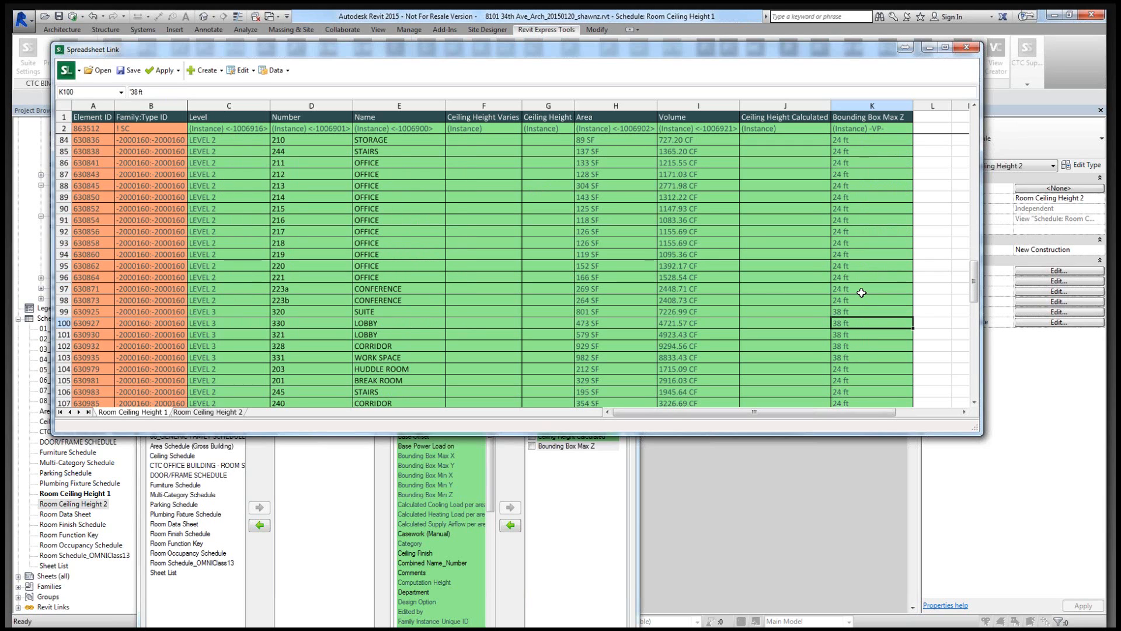
scroll(862, 293, up, 2)
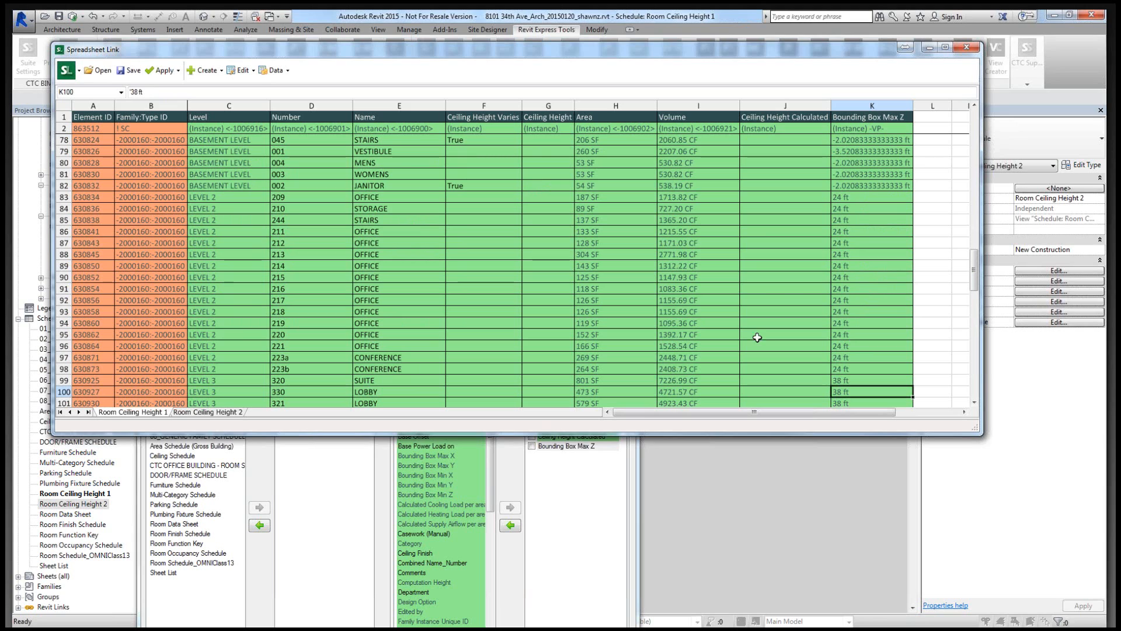
Add the Position Z parameter to the Room Ceiling Height 1 schedule's selected parameters.
click(558, 543)
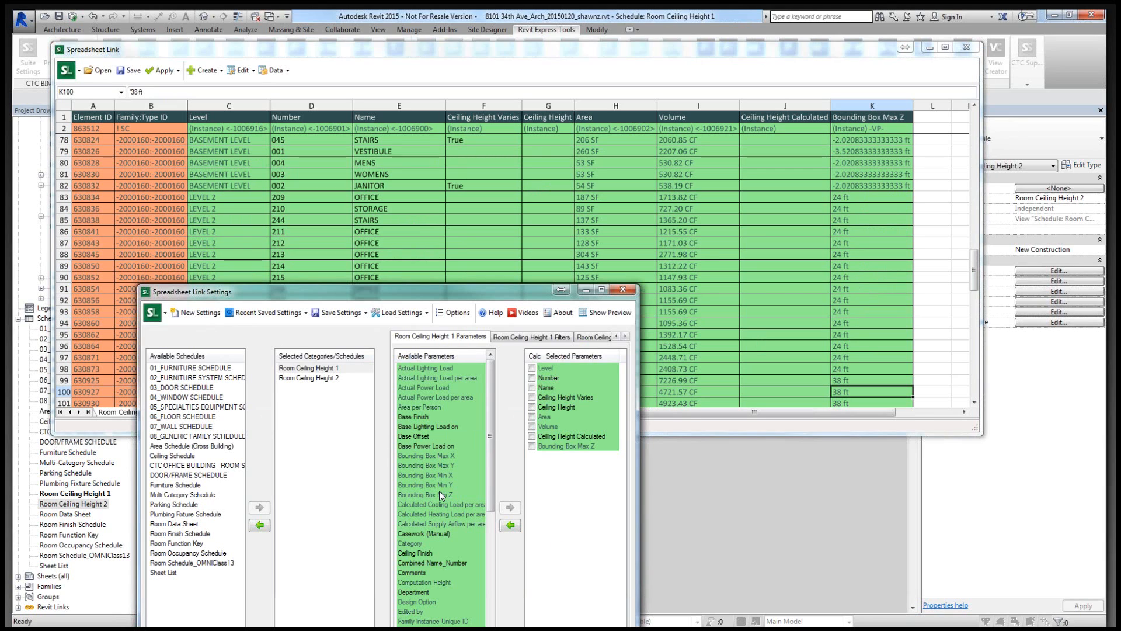
click(444, 495)
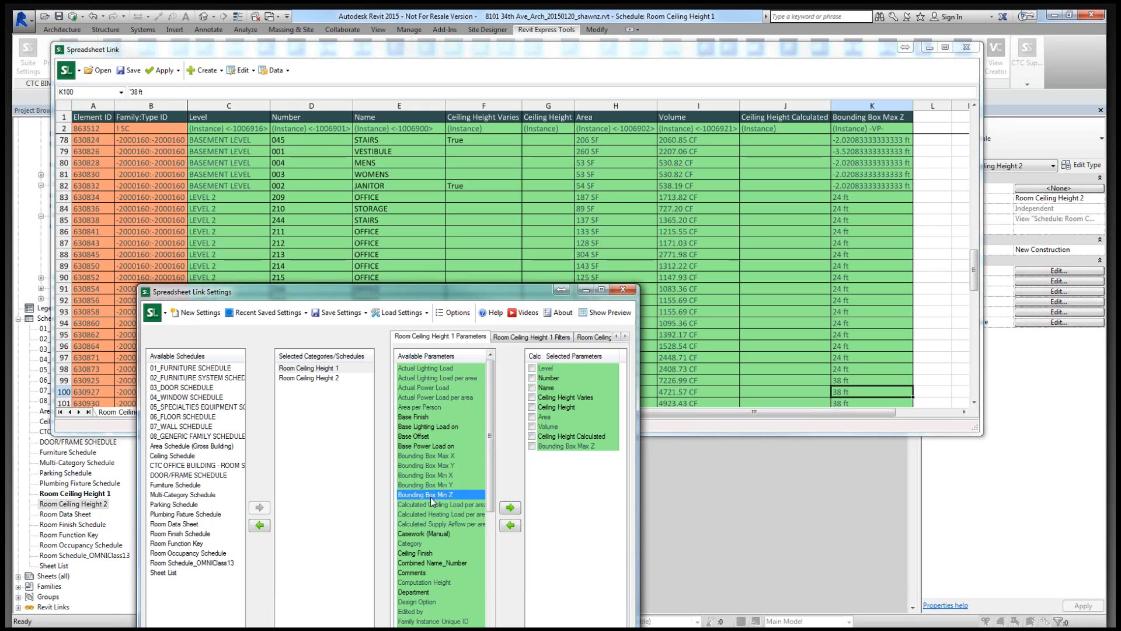
drag(487, 489, 489, 629)
click(440, 582)
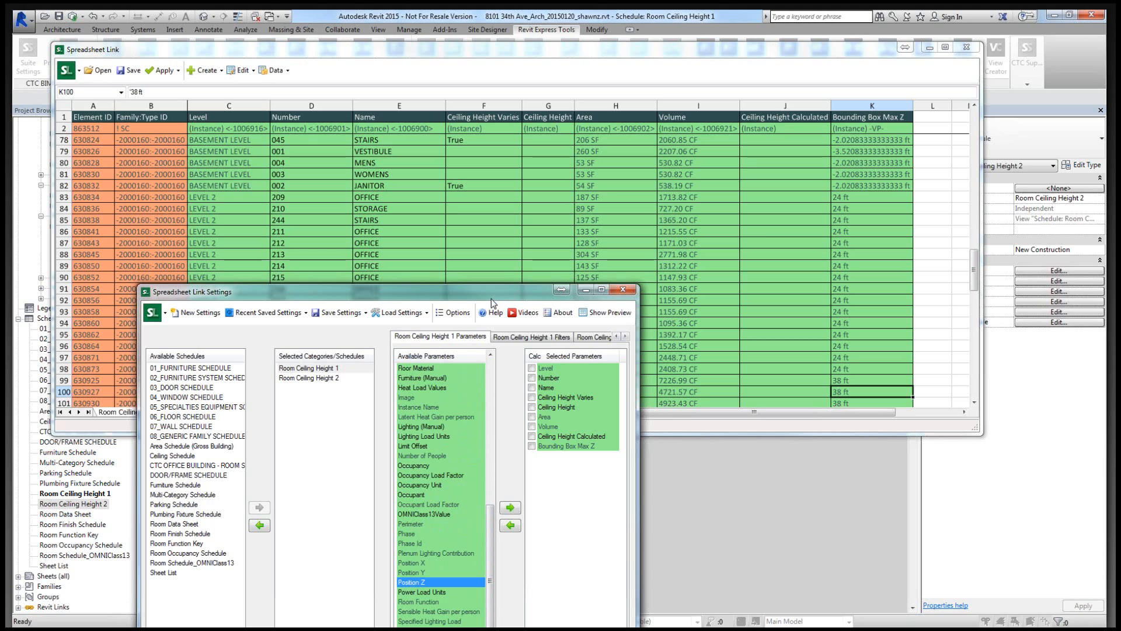
drag(492, 299, 496, 196)
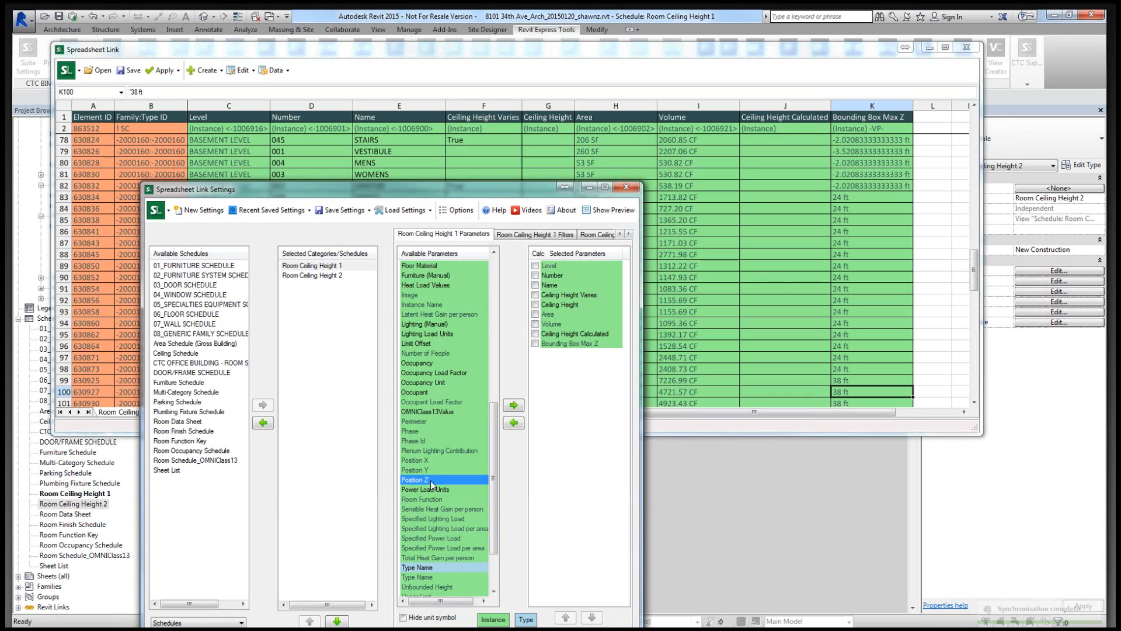
click(513, 405)
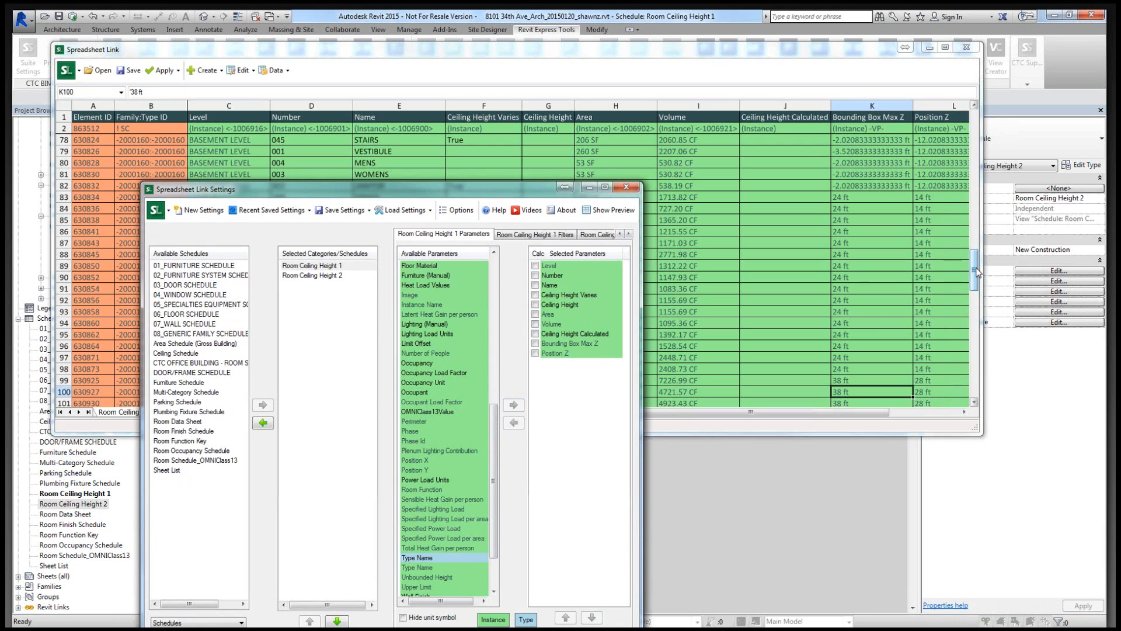
Compare the Position Z and Bounding Box Max Z values of the Level 1 and Level 4 rooms in Room Ceiling Height 1.
drag(976, 273, 974, 148)
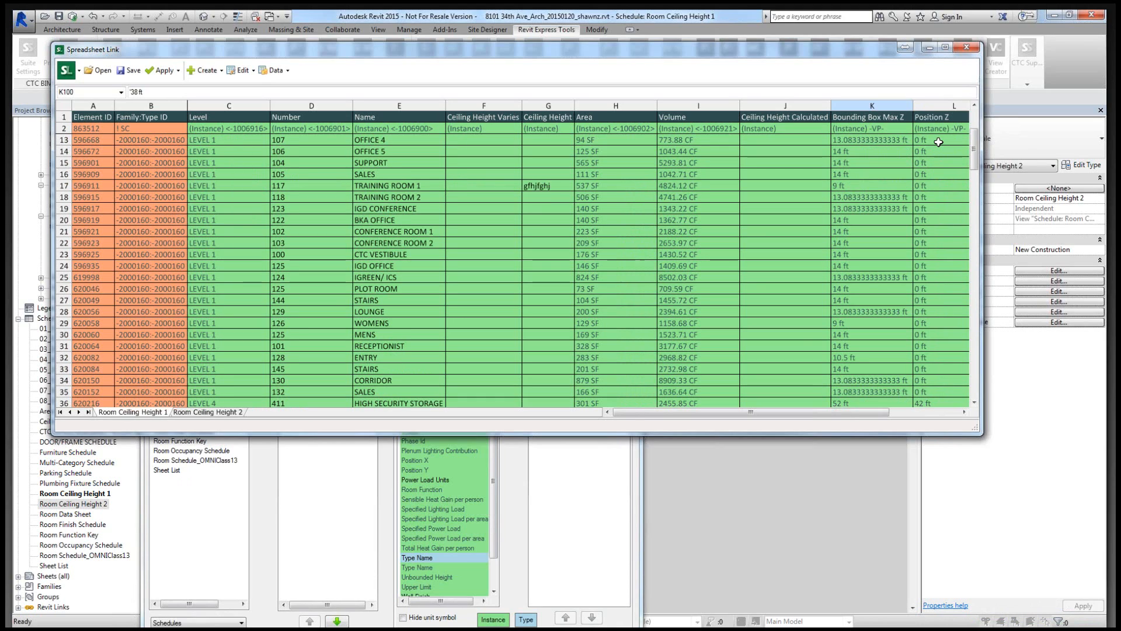
click(913, 164)
scroll(928, 199, down, 6)
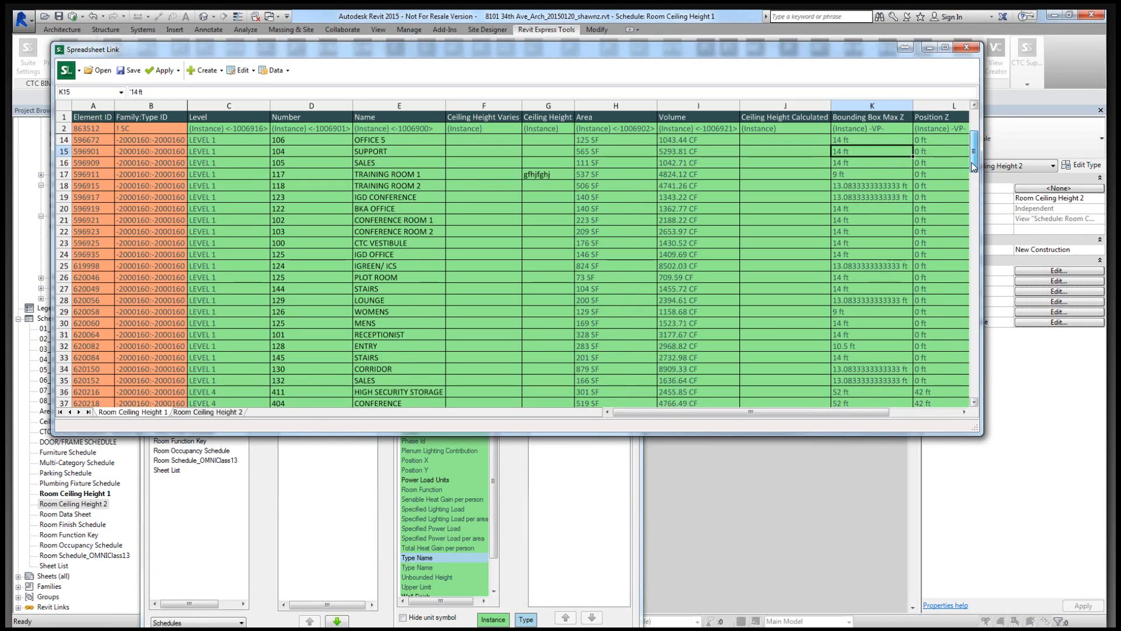
click(933, 210)
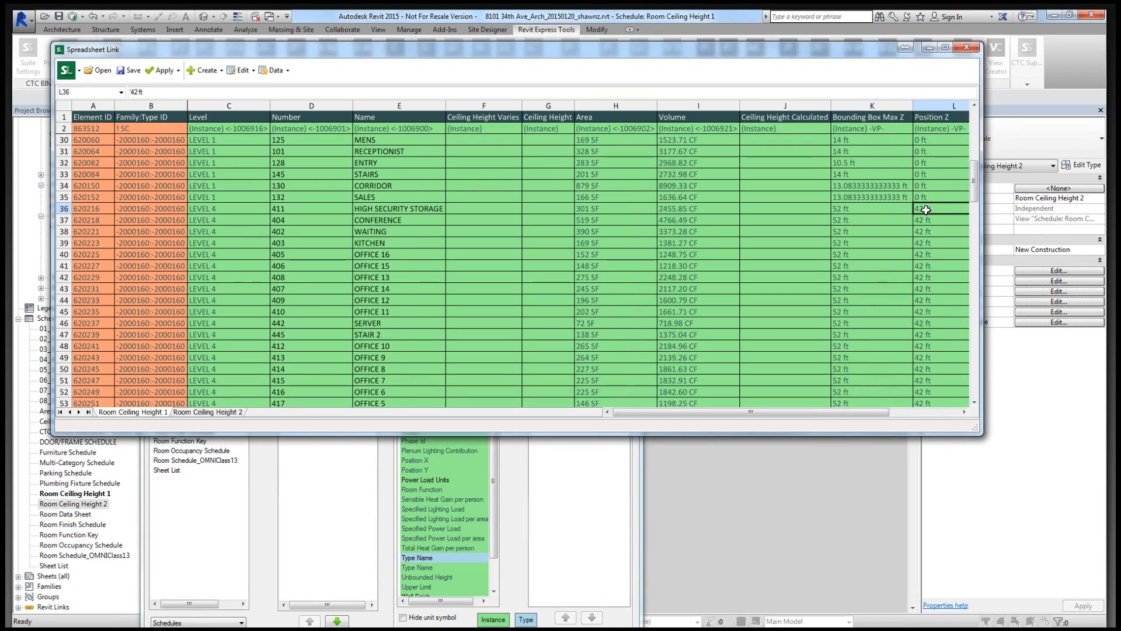
click(864, 212)
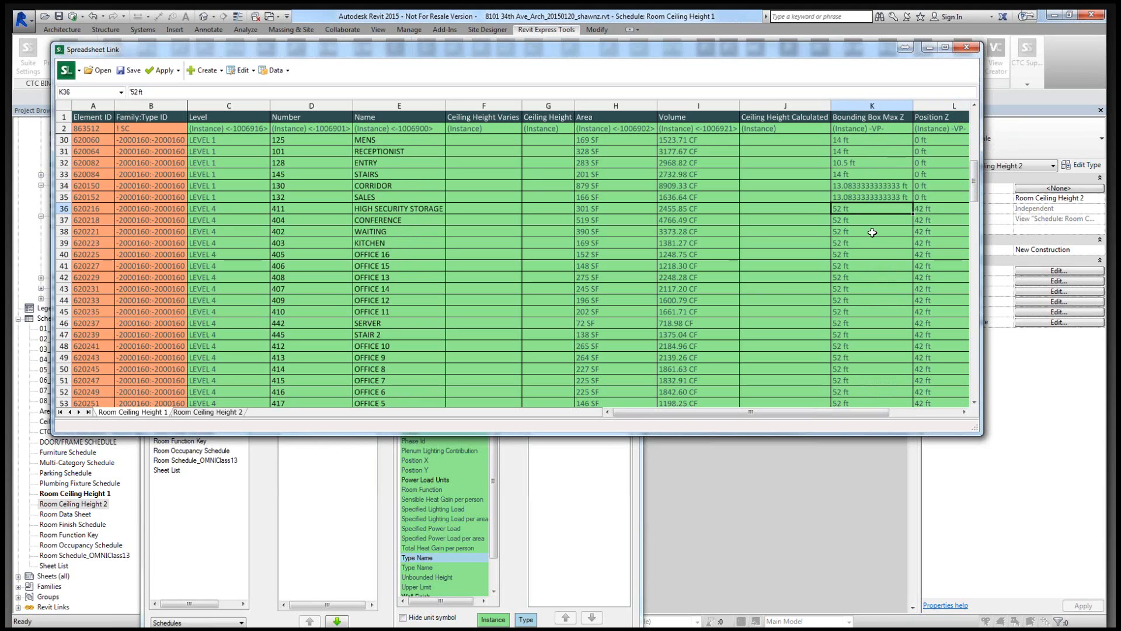
scroll(872, 233, up, 1)
scroll(872, 232, up, 1)
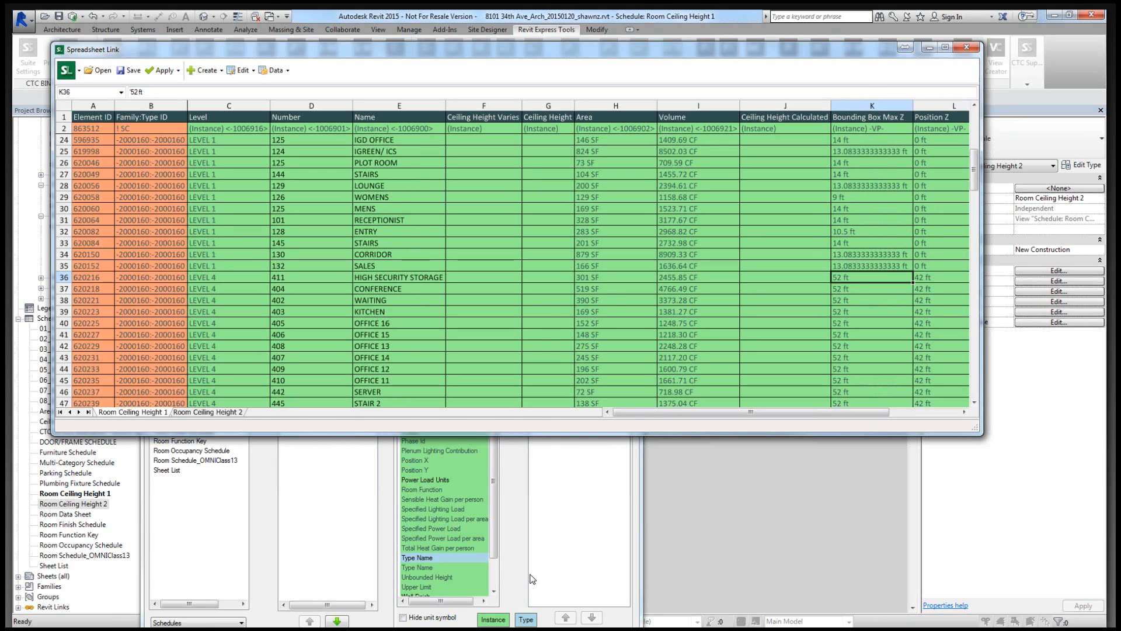
Hide the unit symbols for the Room Ceiling Height 1 schedule and bring its Position Z column fully into view.
click(533, 579)
click(403, 617)
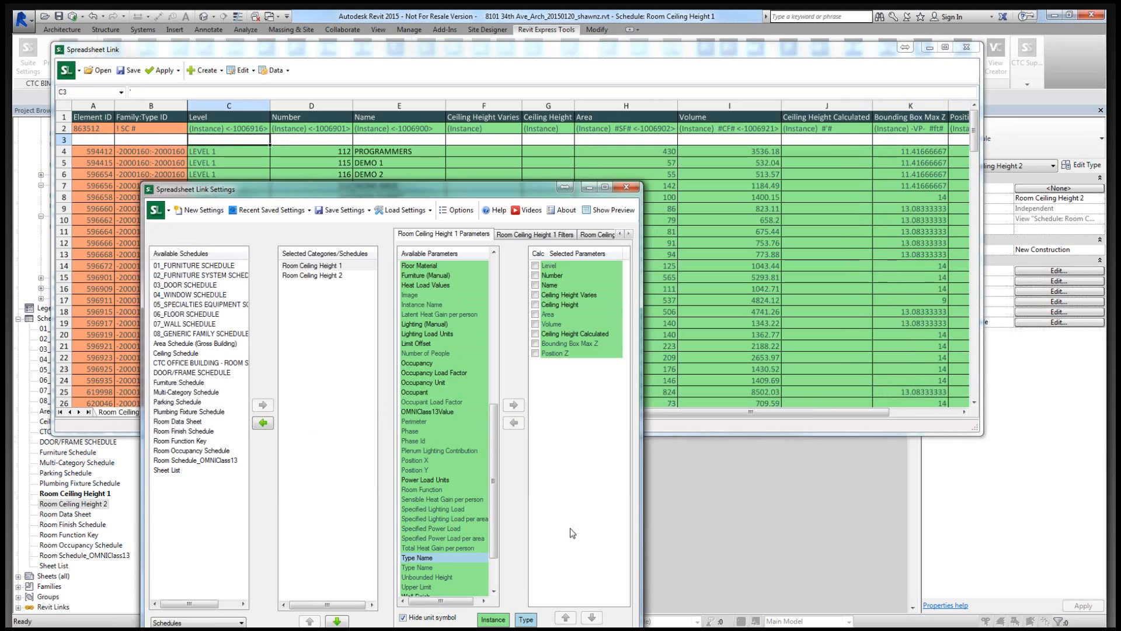
drag(830, 415, 868, 414)
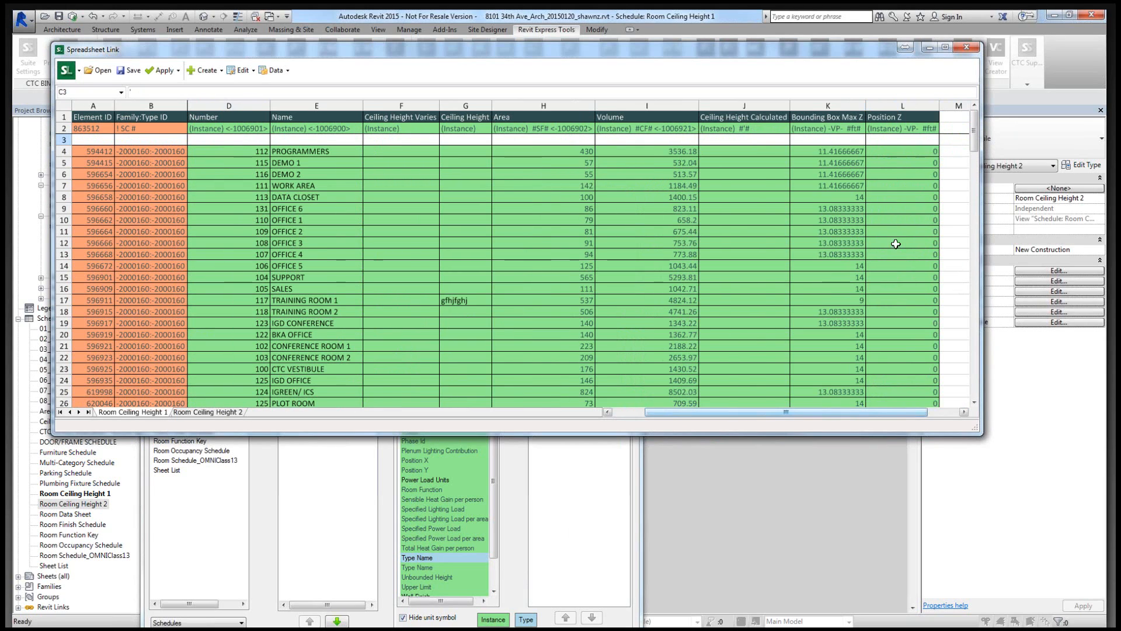
Check the Bounding Box Max Z and Position Z values row by row against the empty Ceiling Height Calculated column.
click(857, 153)
click(887, 154)
click(858, 162)
click(879, 163)
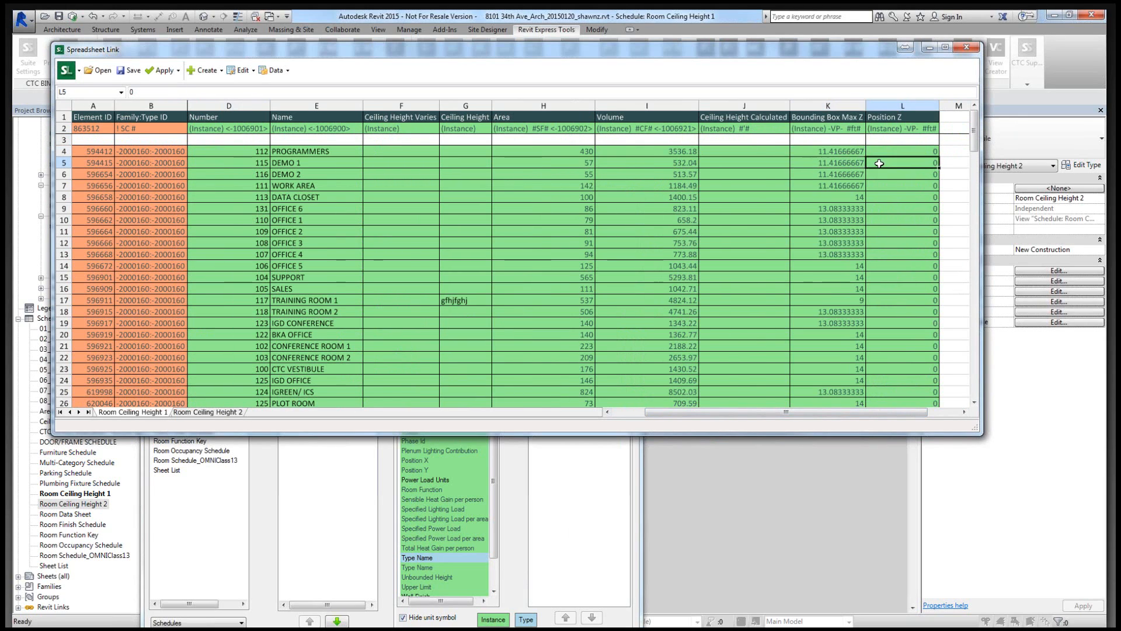
click(860, 173)
click(876, 175)
click(859, 186)
click(875, 187)
click(856, 196)
click(870, 197)
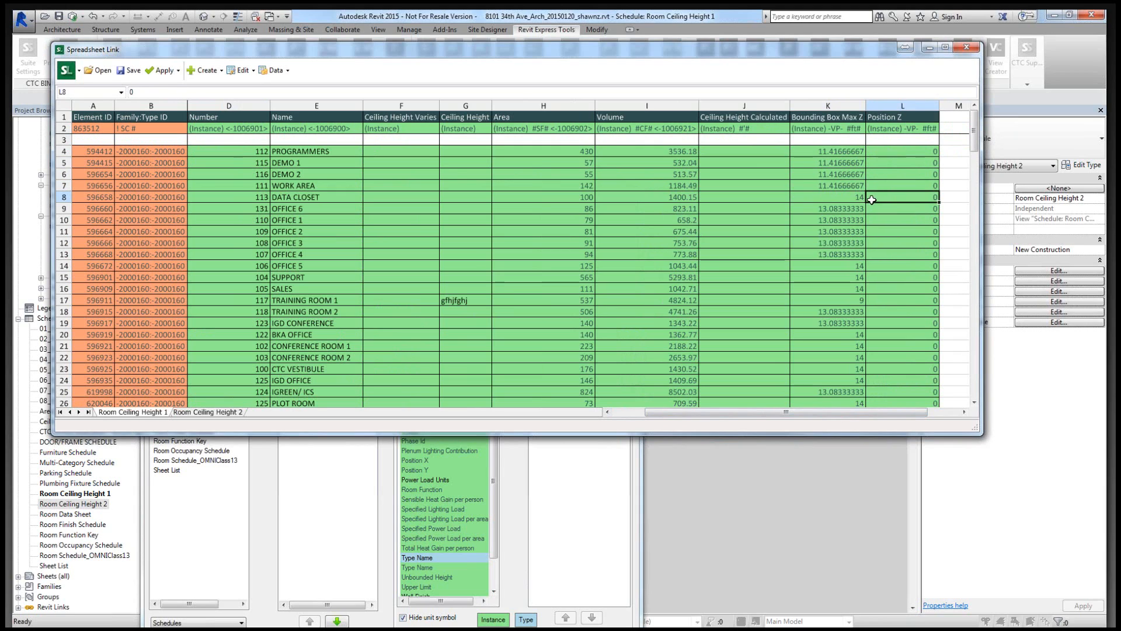
click(845, 211)
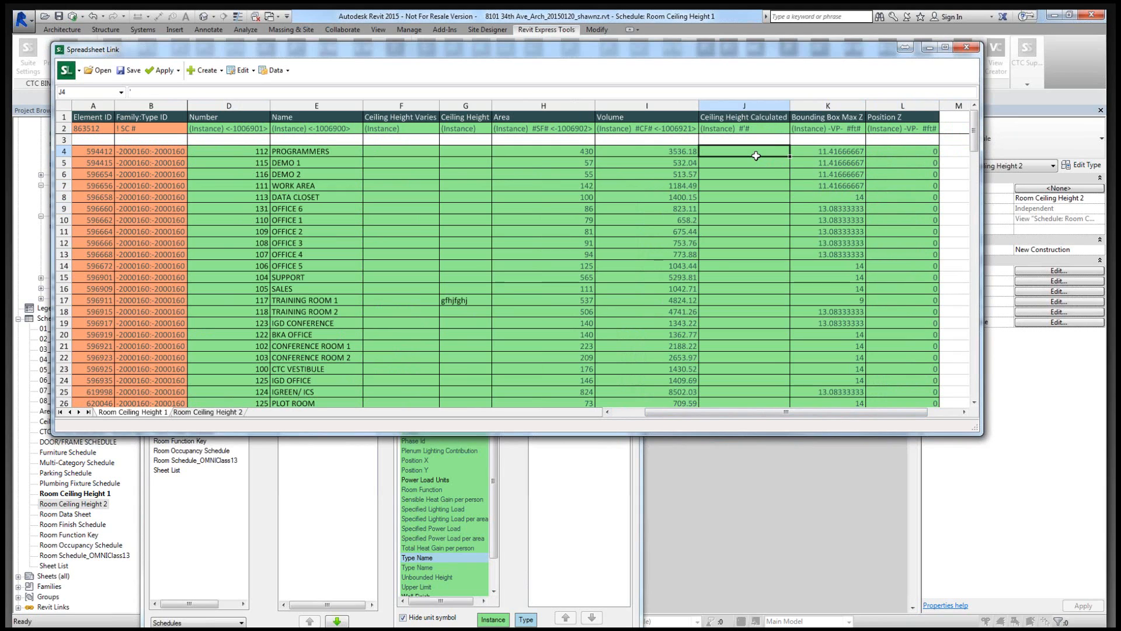
click(810, 152)
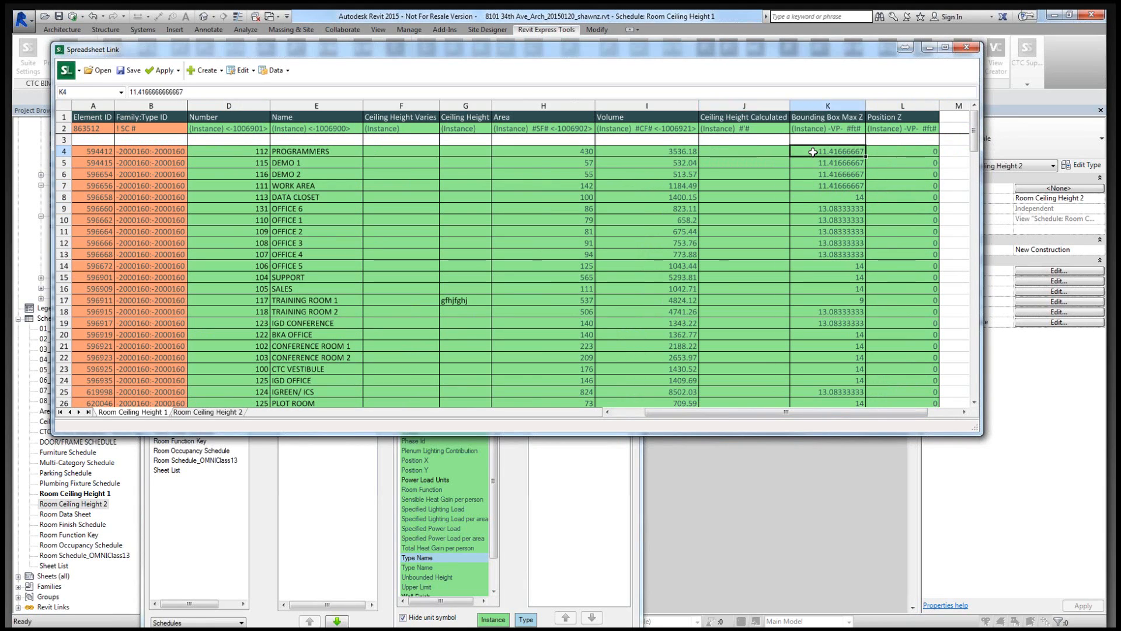
click(885, 152)
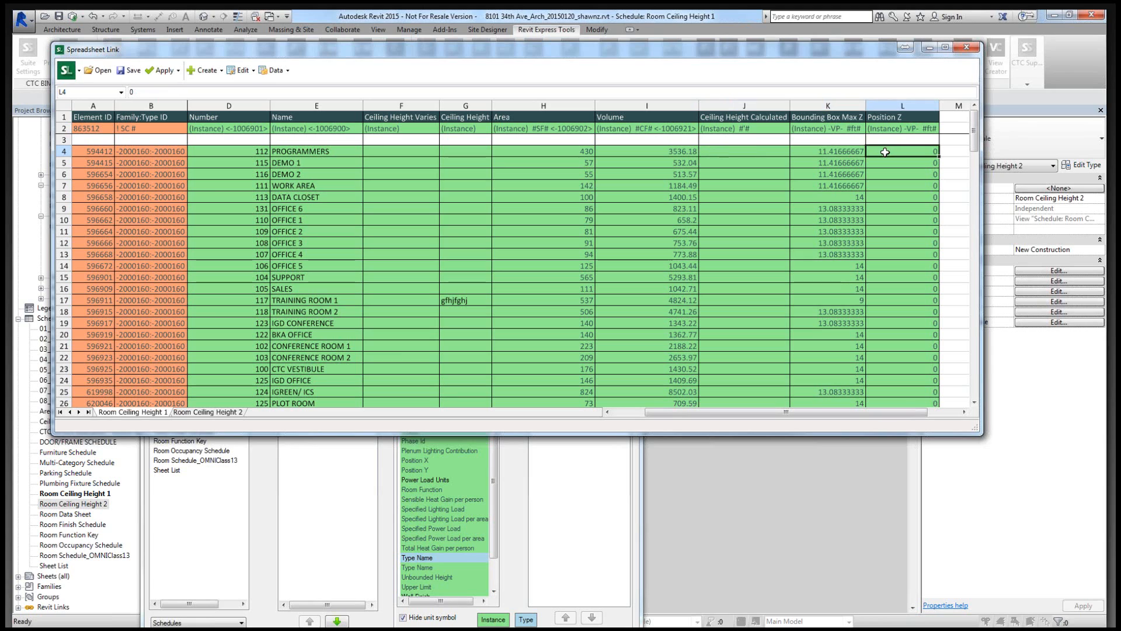
click(750, 156)
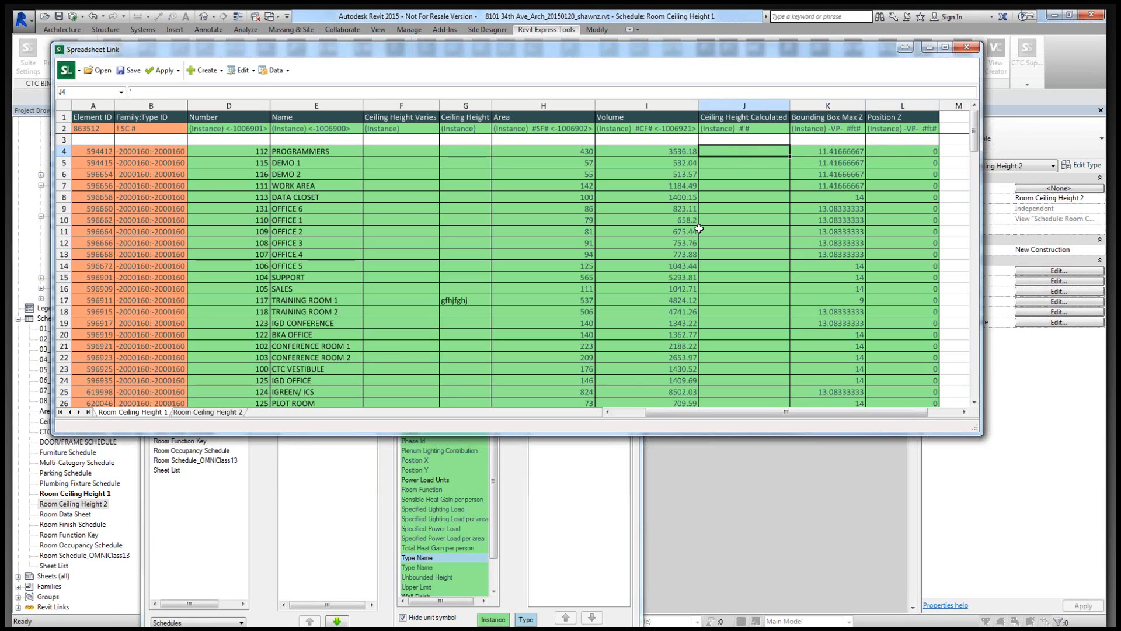
Mark Ceiling Height Calculated as a Calc parameter in Room Ceiling Height 1 and enter the formula =K4-L4 in cell J4.
click(570, 526)
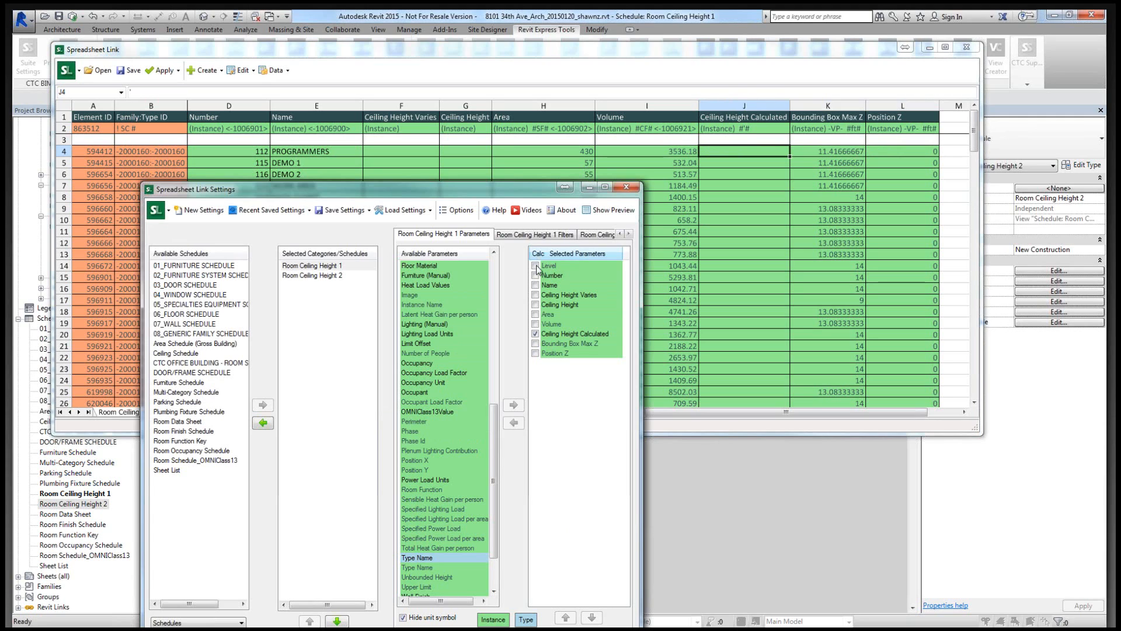
click(749, 151)
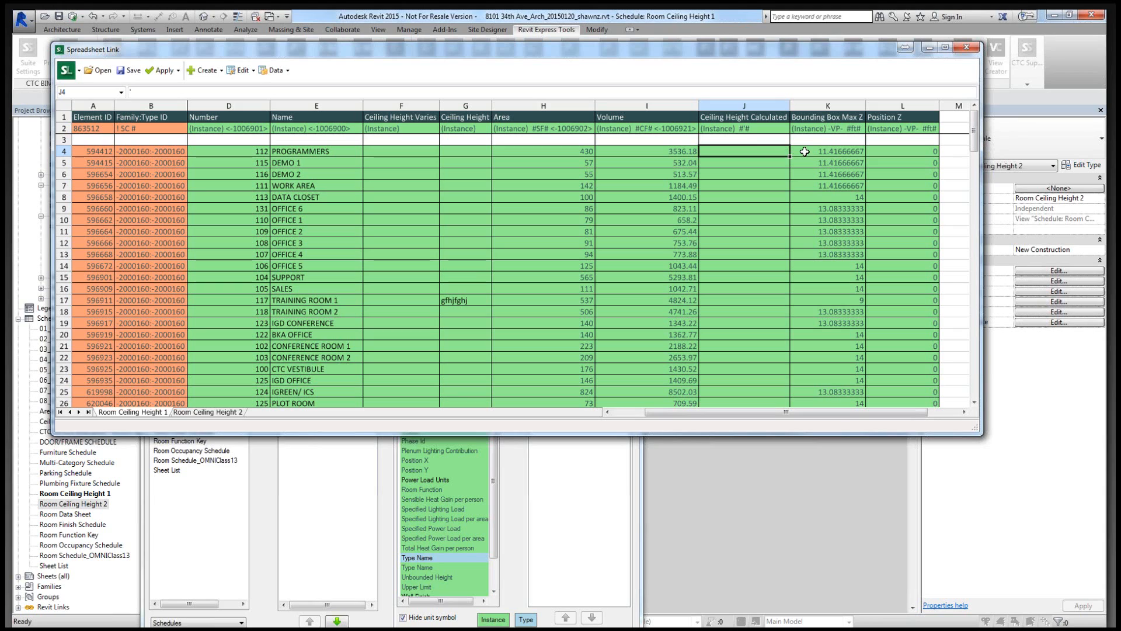
text(=)
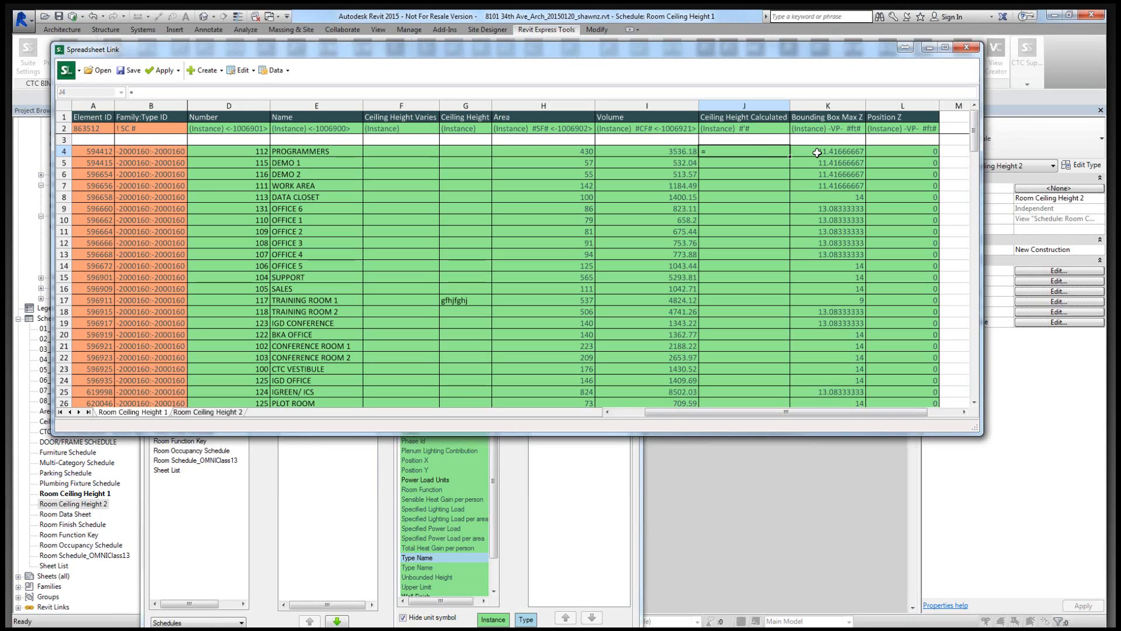
click(831, 153)
text(-)
click(884, 153)
key(Return)
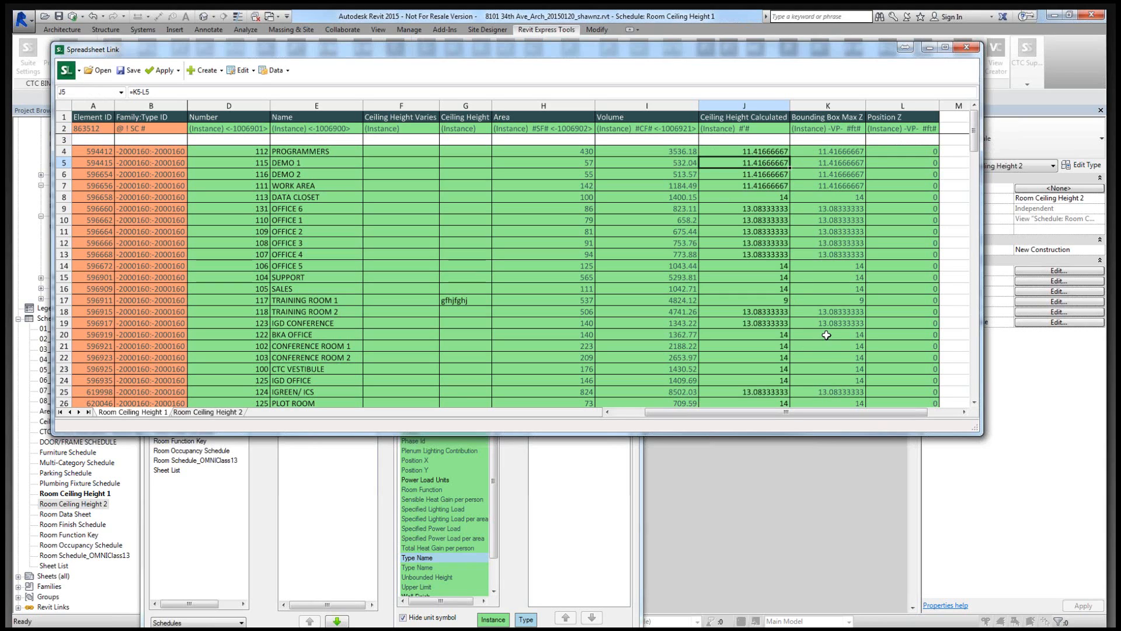
Examine the Ceiling Height Calculated formulas and results for rooms on Level 1, Level 4 and the Basement Level.
click(762, 153)
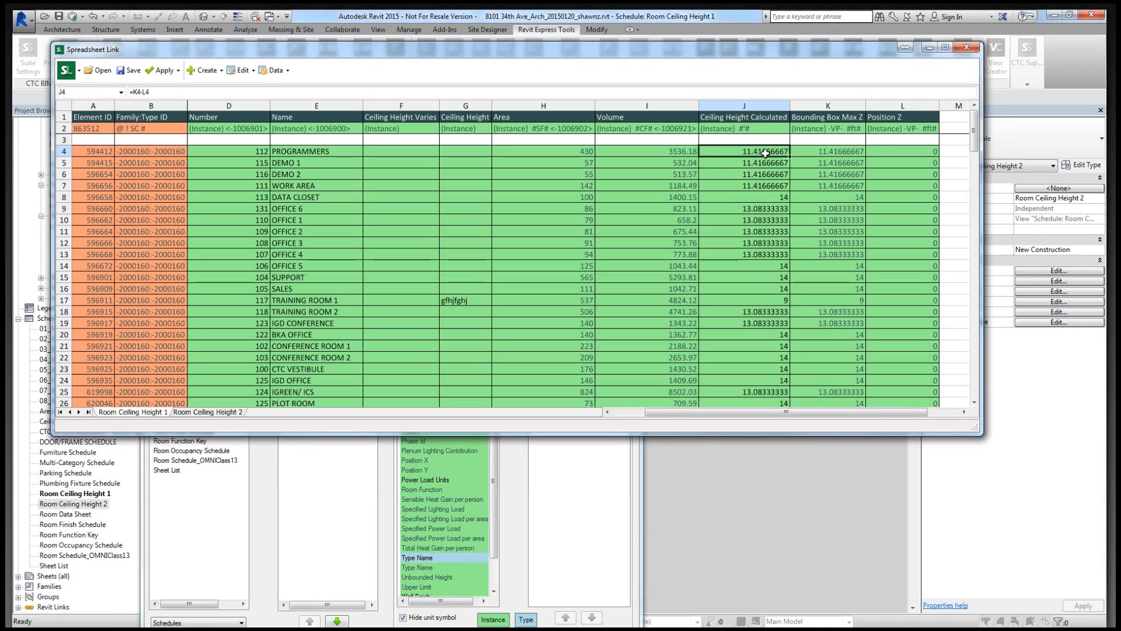
click(774, 299)
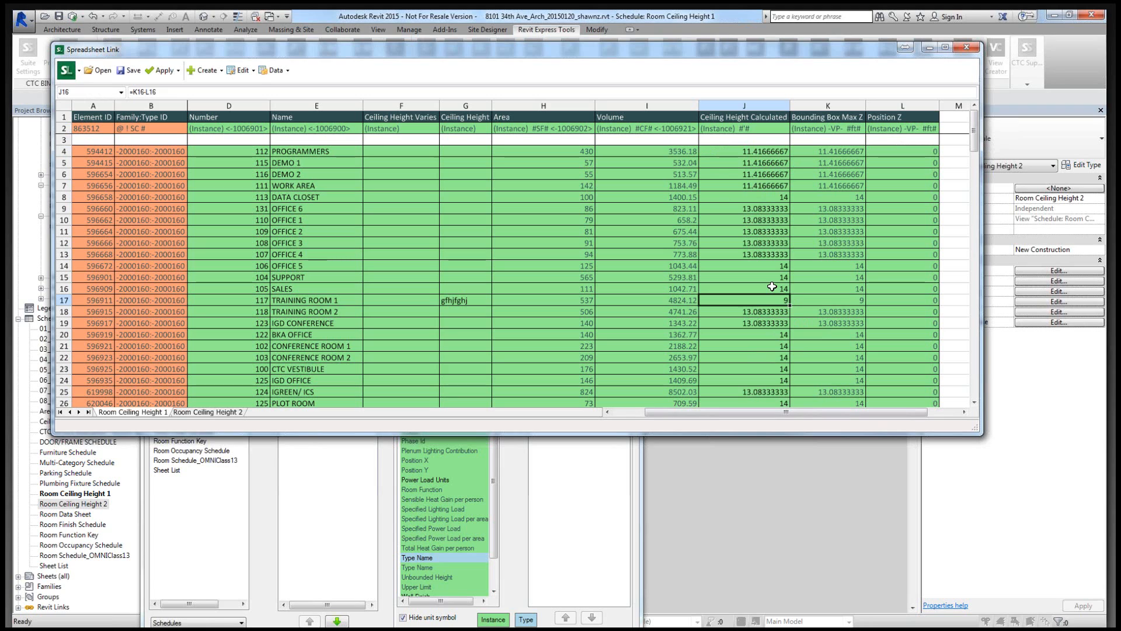
click(772, 288)
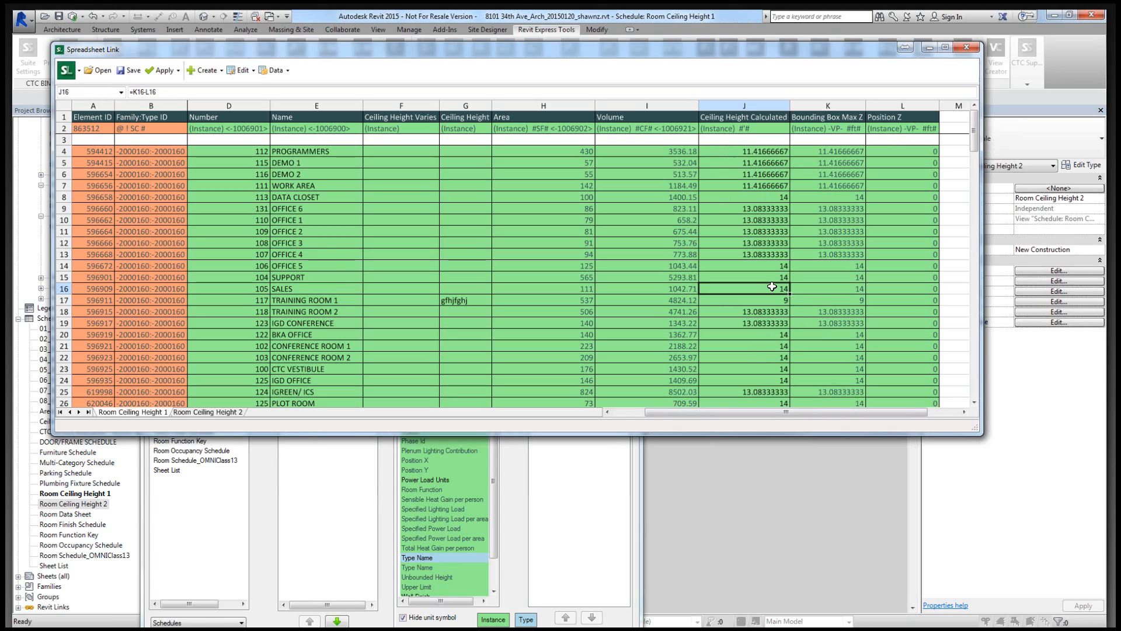
scroll(771, 288, down, 6)
click(769, 366)
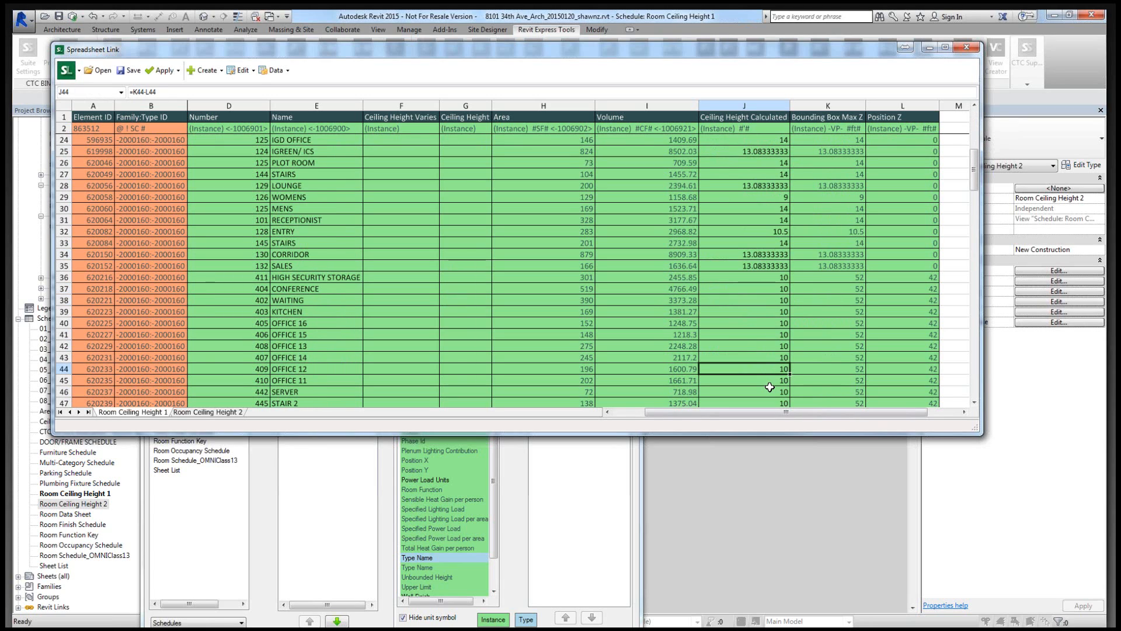
scroll(769, 385, down, 3)
scroll(765, 351, down, 12)
click(770, 254)
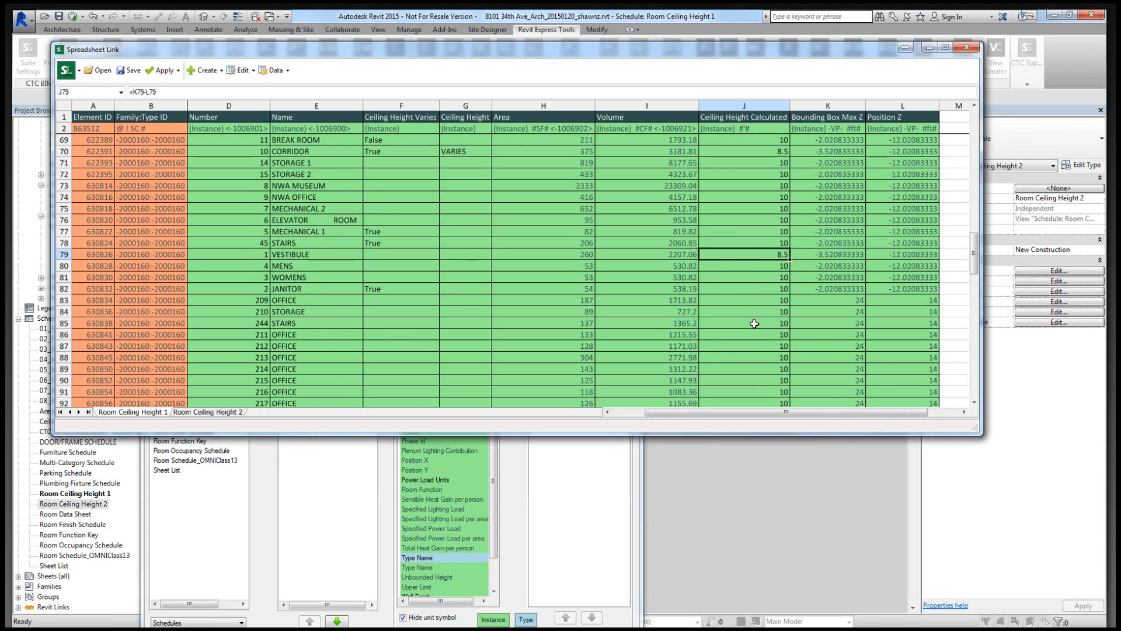
scroll(755, 323, up, 20)
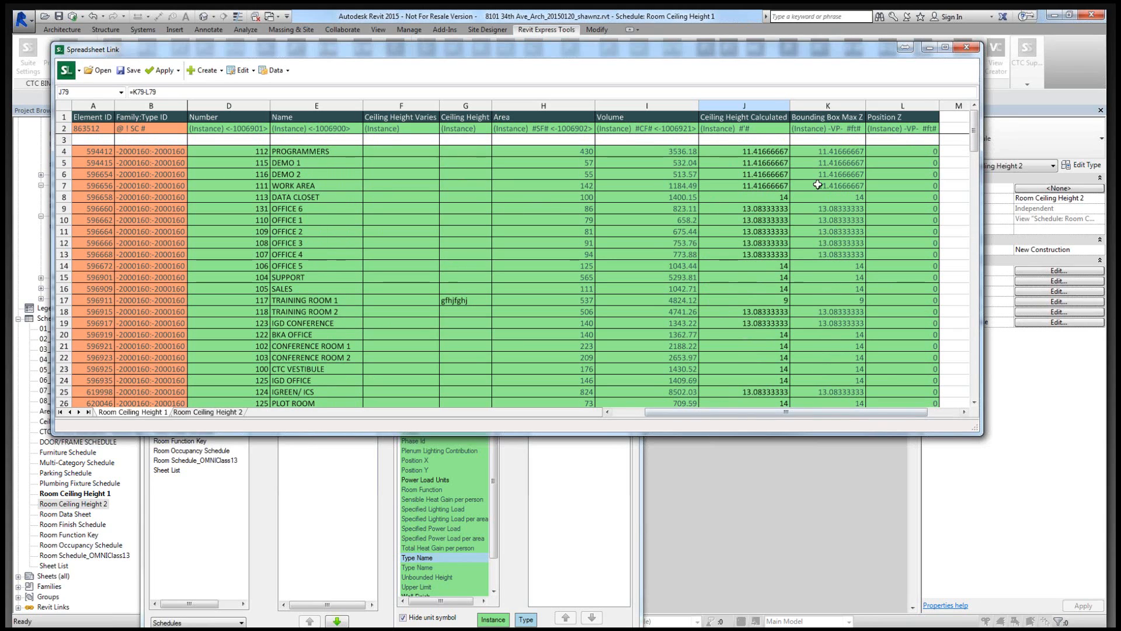
click(758, 151)
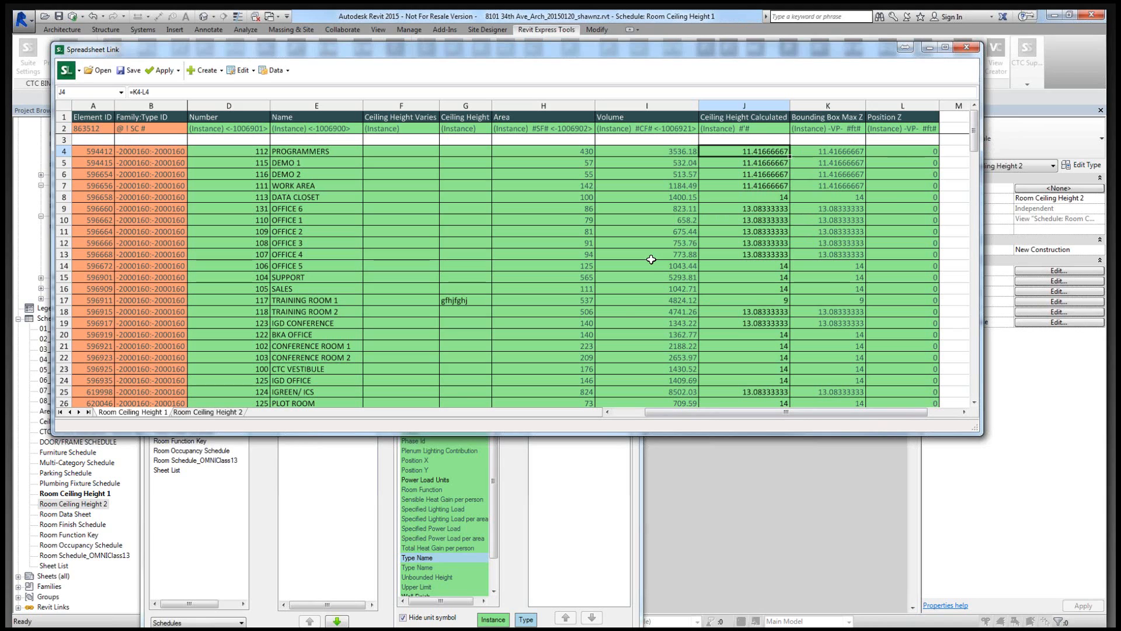
Open the Room Ceiling Height 2 worksheet and examine the Ceiling Height Varies, Ceiling Height and Ceiling Height Calculated columns, including the basement corridor.
click(231, 413)
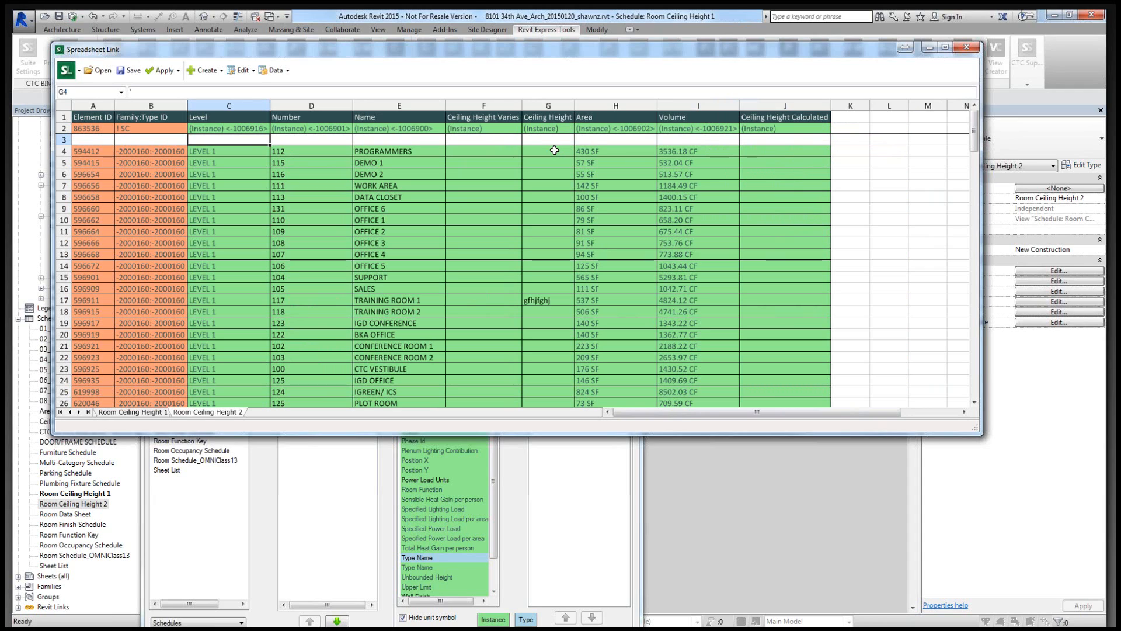
click(770, 152)
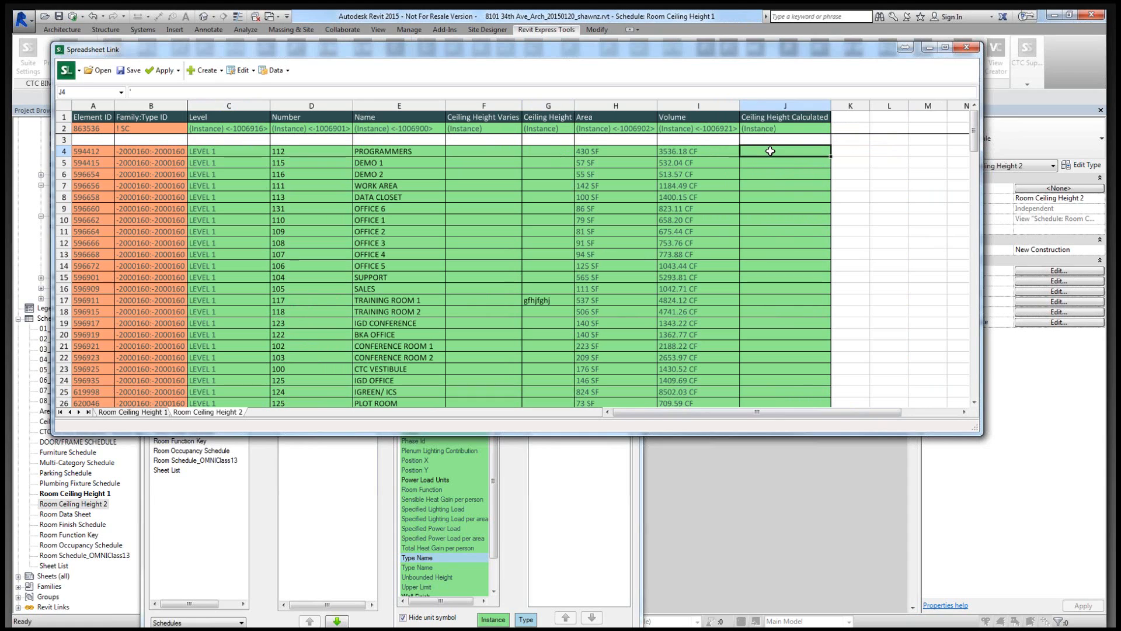
click(487, 152)
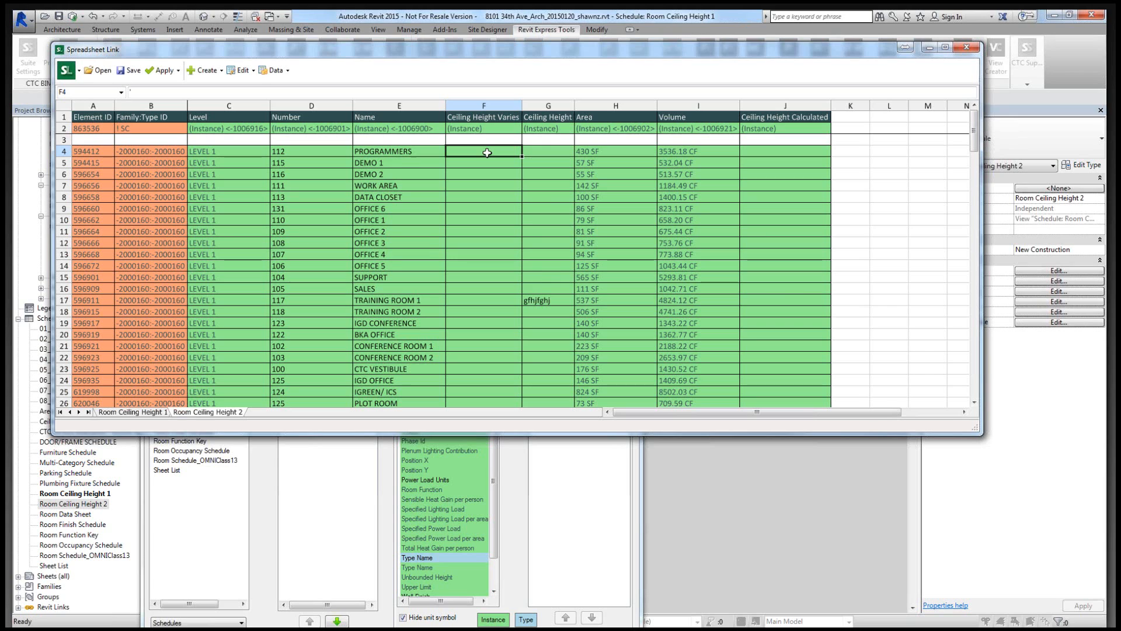
scroll(487, 151, down, 19)
click(467, 220)
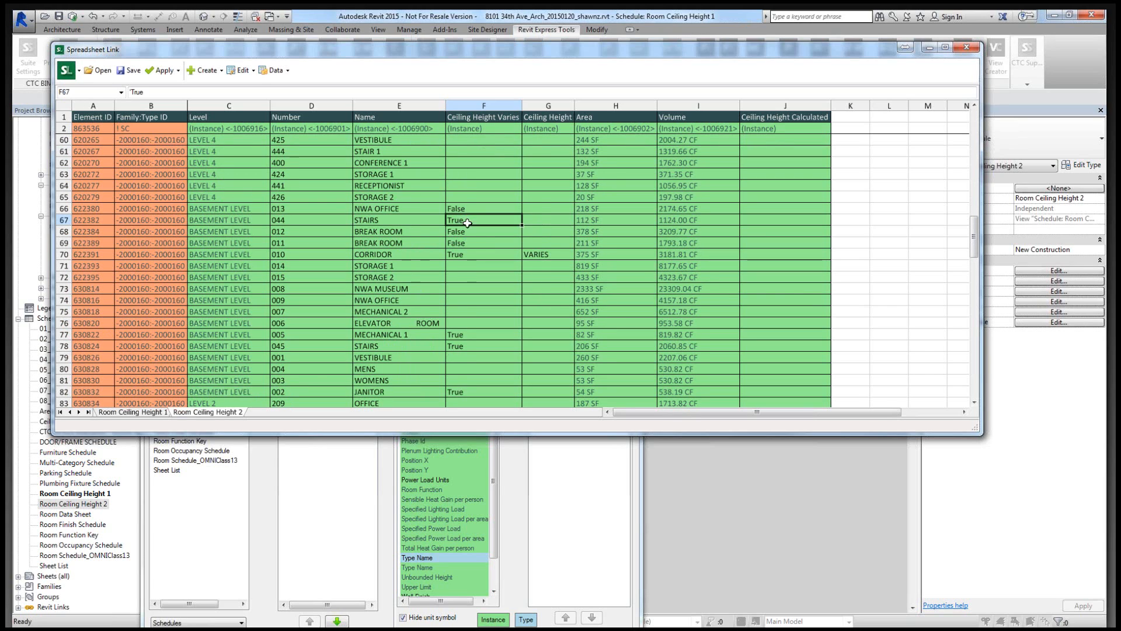
click(470, 256)
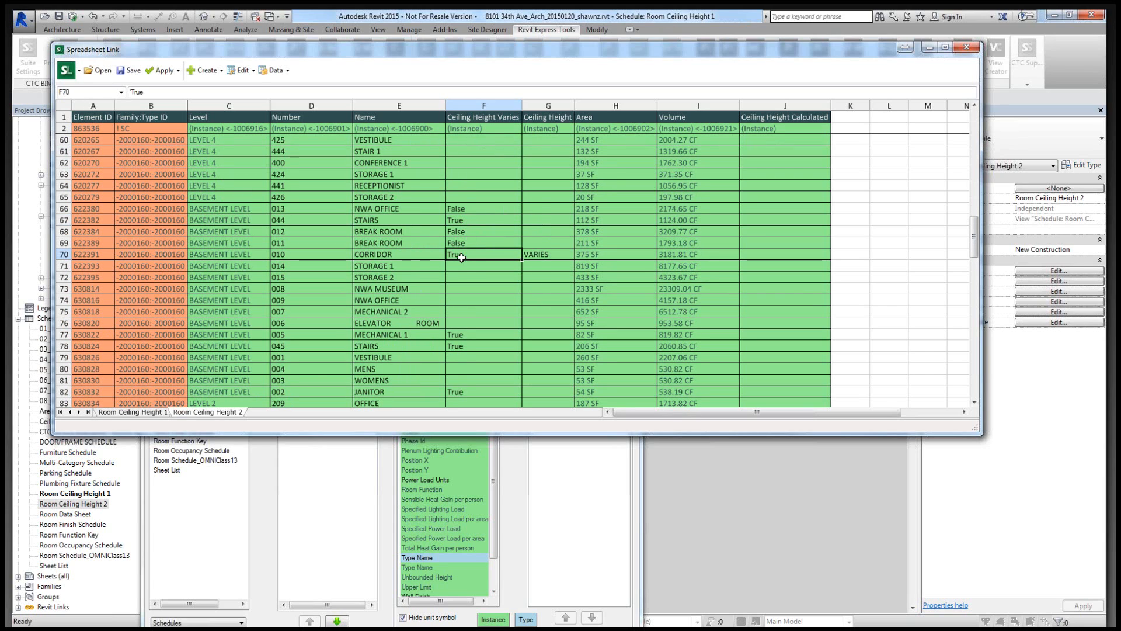
click(537, 255)
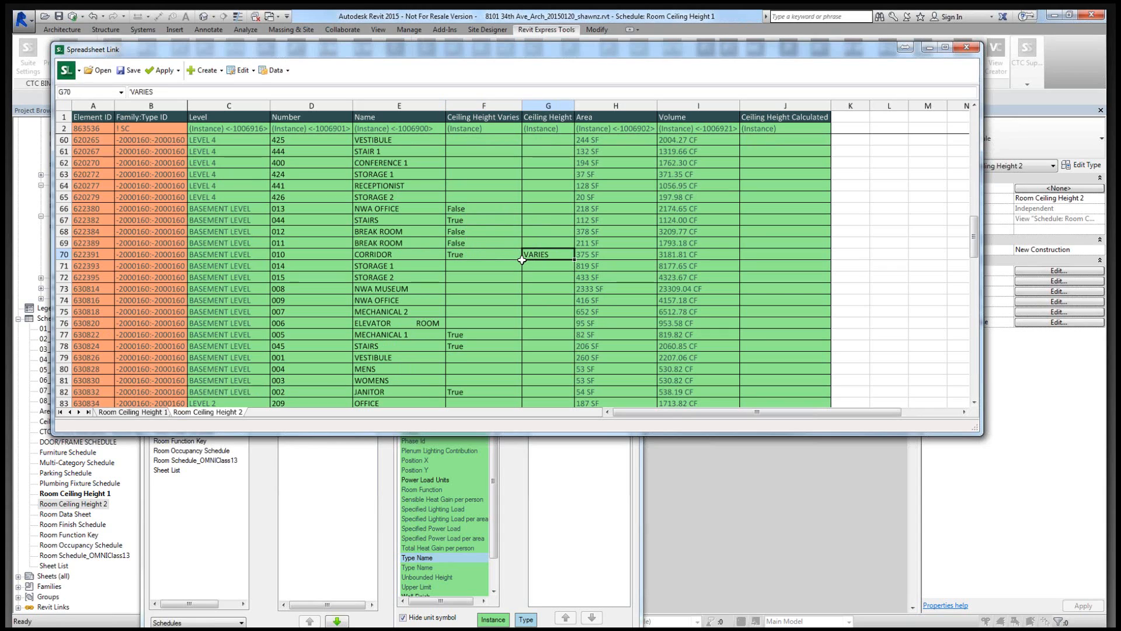
click(518, 256)
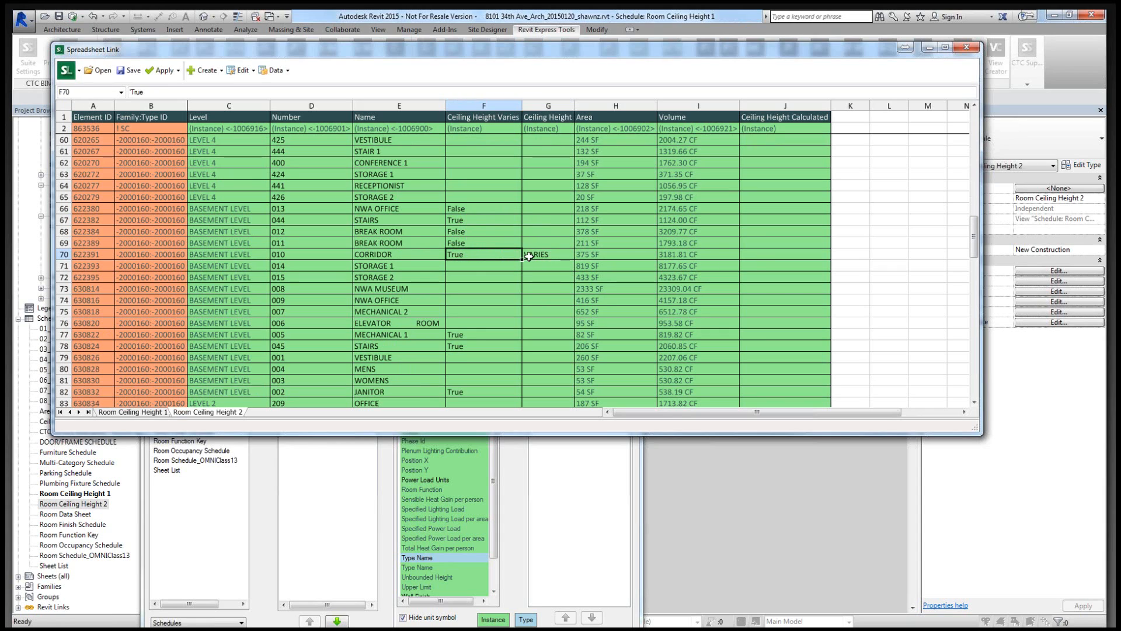
click(755, 255)
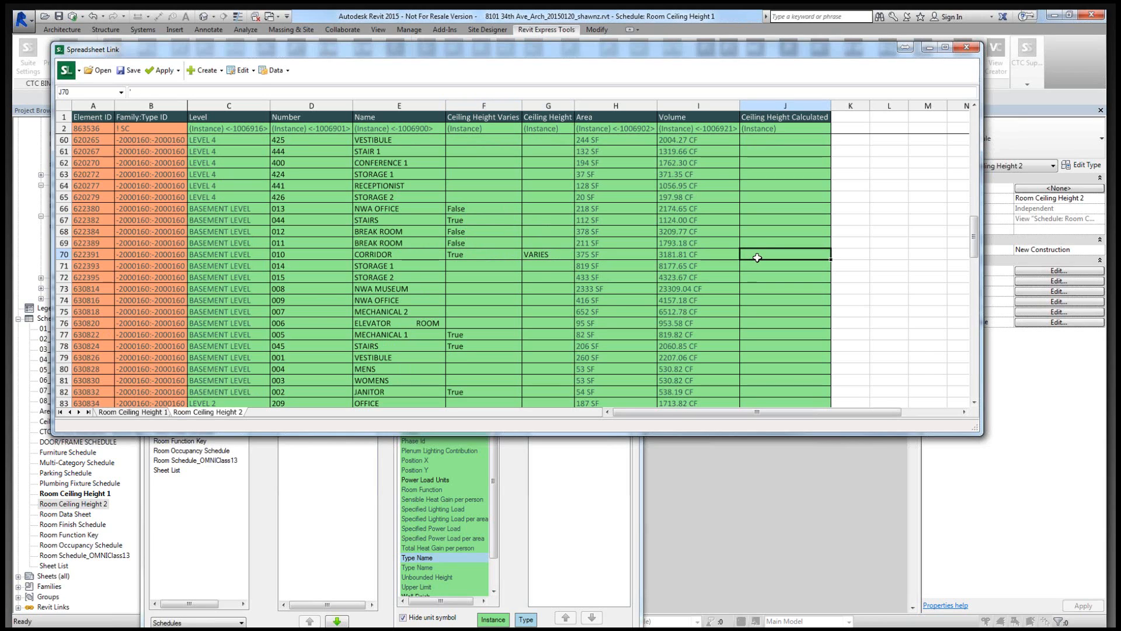
scroll(756, 258, up, 20)
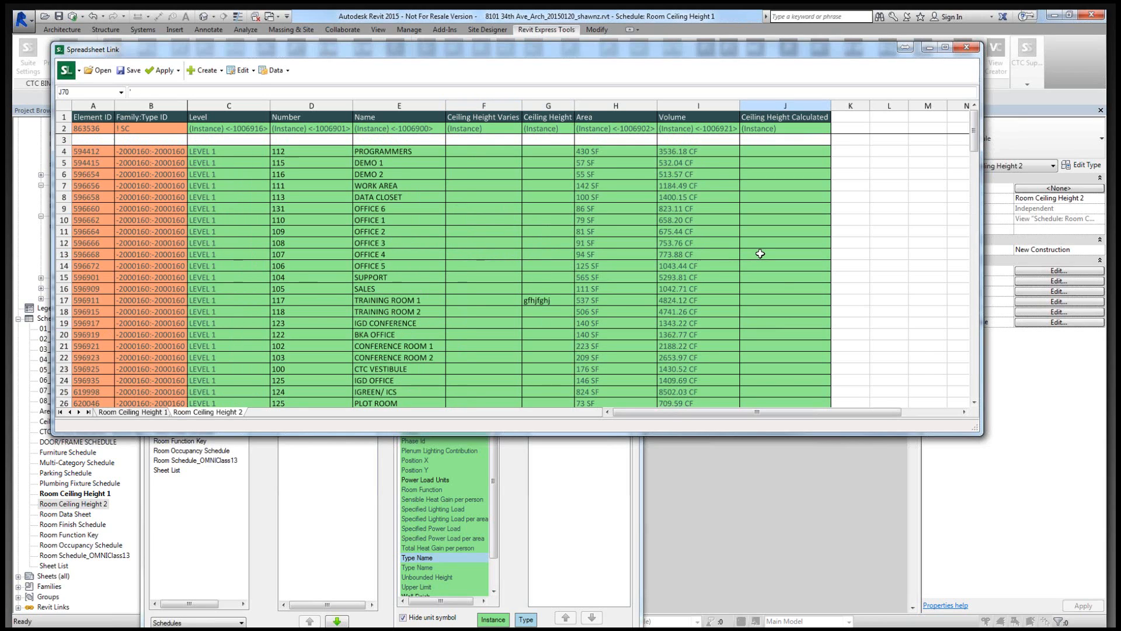
Mark the Ceiling Height parameter of the Room Ceiling Height 2 schedule as a Calc parameter.
click(600, 500)
click(327, 275)
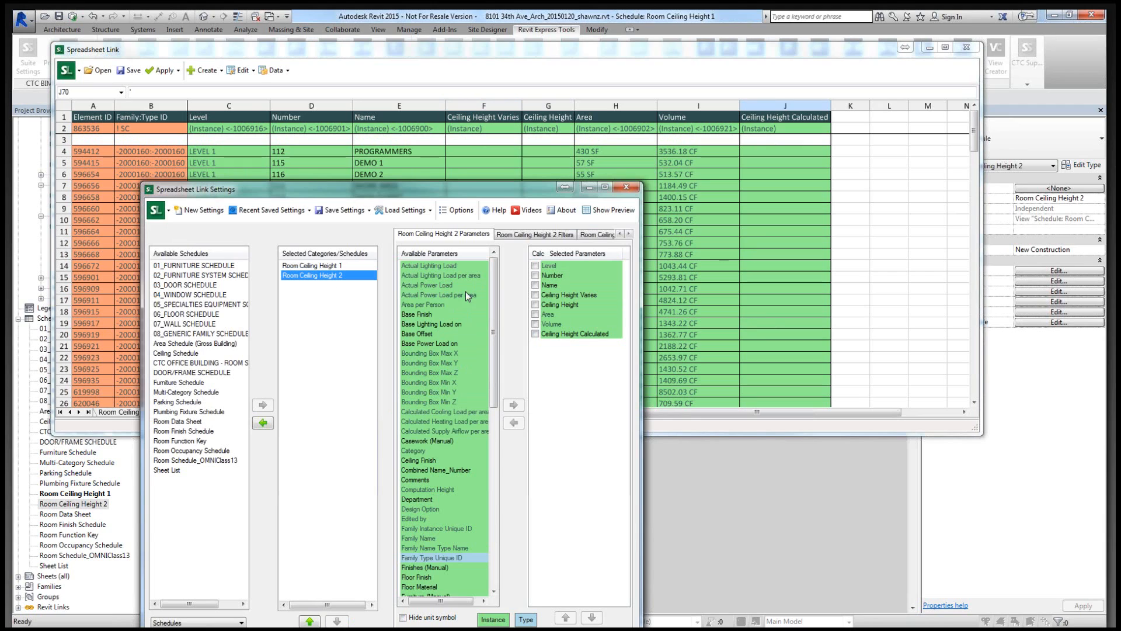
click(535, 305)
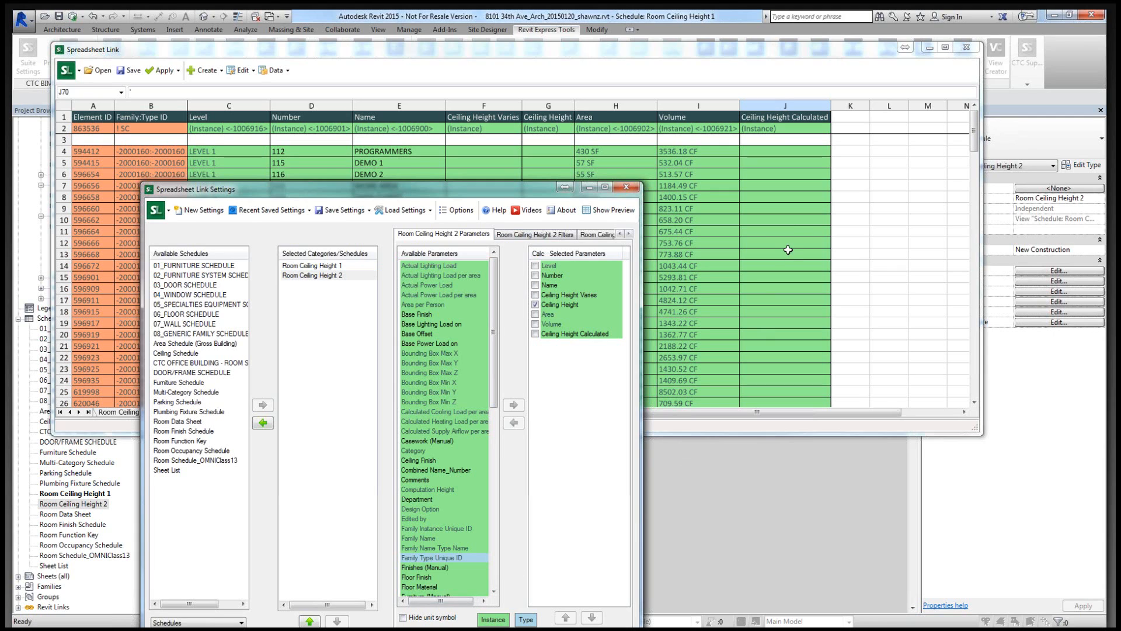
click(785, 231)
mouse_move(779, 151)
mouse_down()
mouse_move(770, 393)
mouse_move(776, 155)
mouse_up()
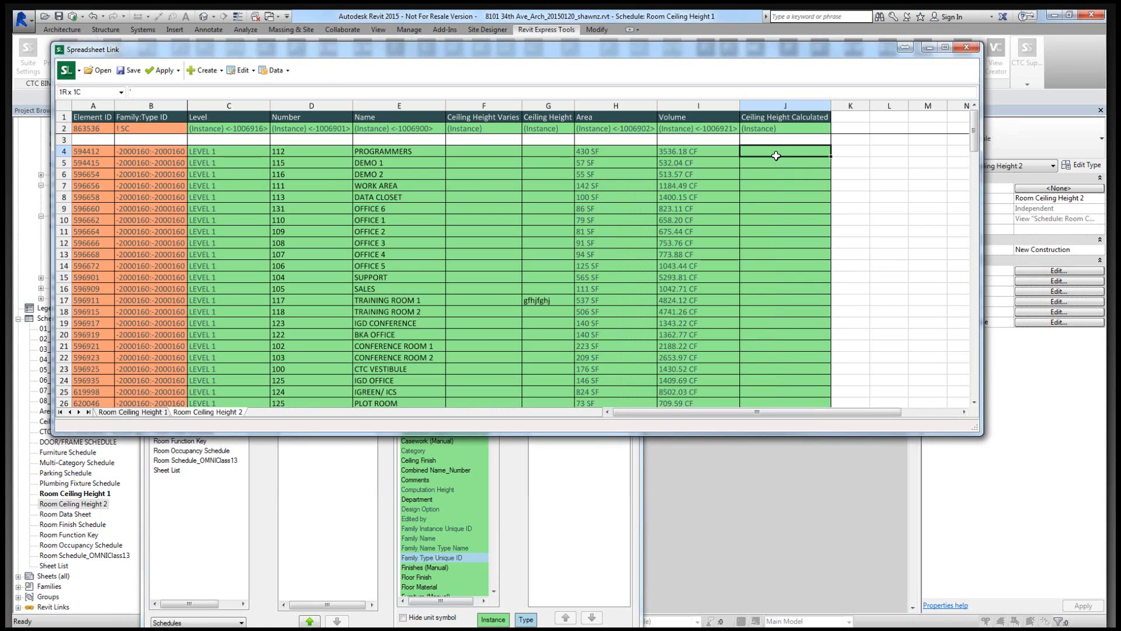
drag(776, 156, 776, 155)
click(539, 151)
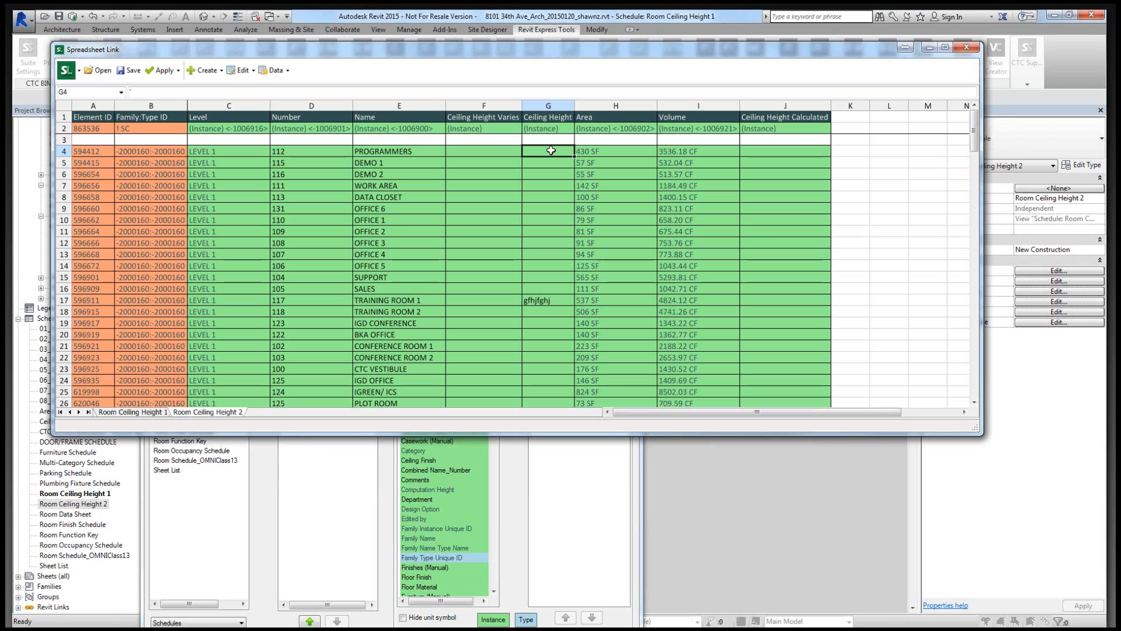
click(581, 460)
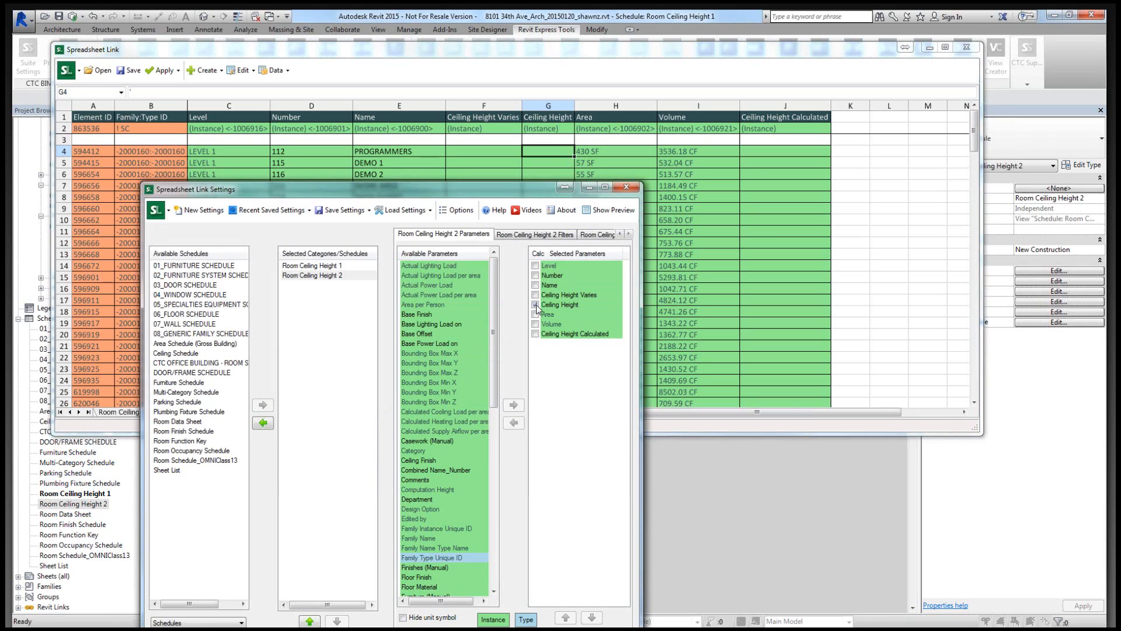
Start a formula in Ceiling Height cell G4 of the Room Ceiling Height 2 worksheet with the condition =if(F4="True".
click(554, 150)
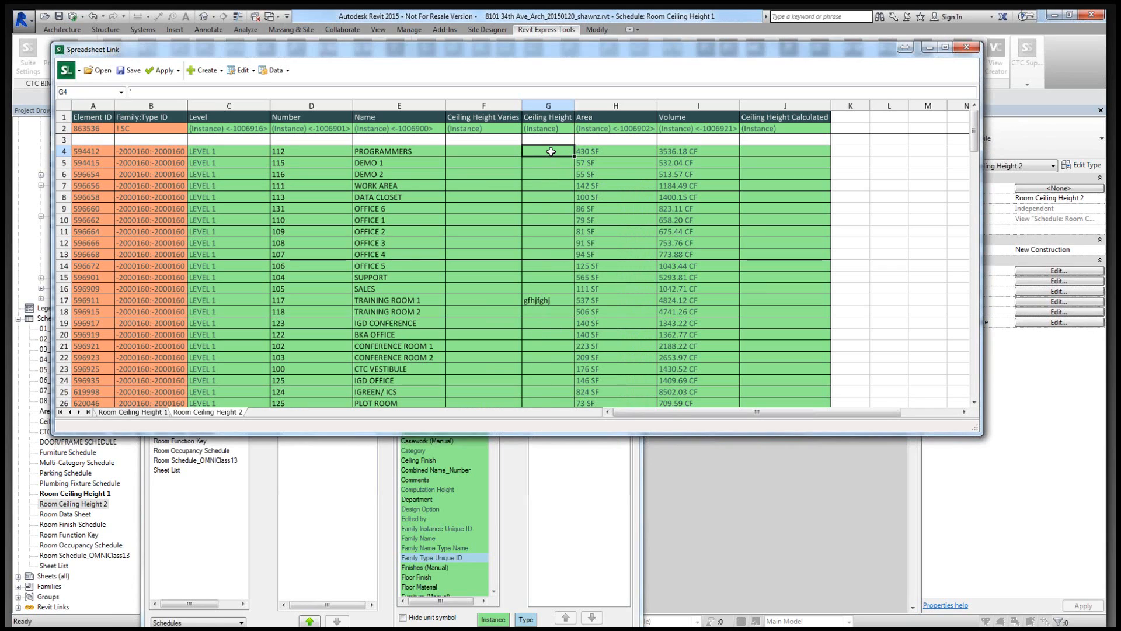
text(=)
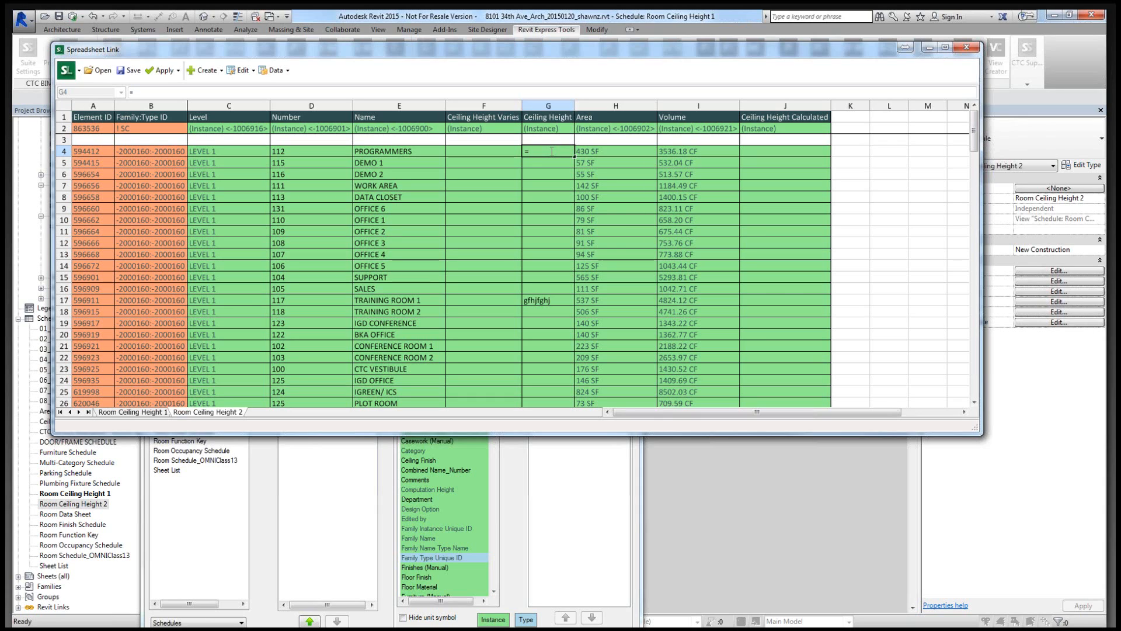
click(501, 154)
click(535, 151)
double_click(534, 151)
text(if()
click(509, 152)
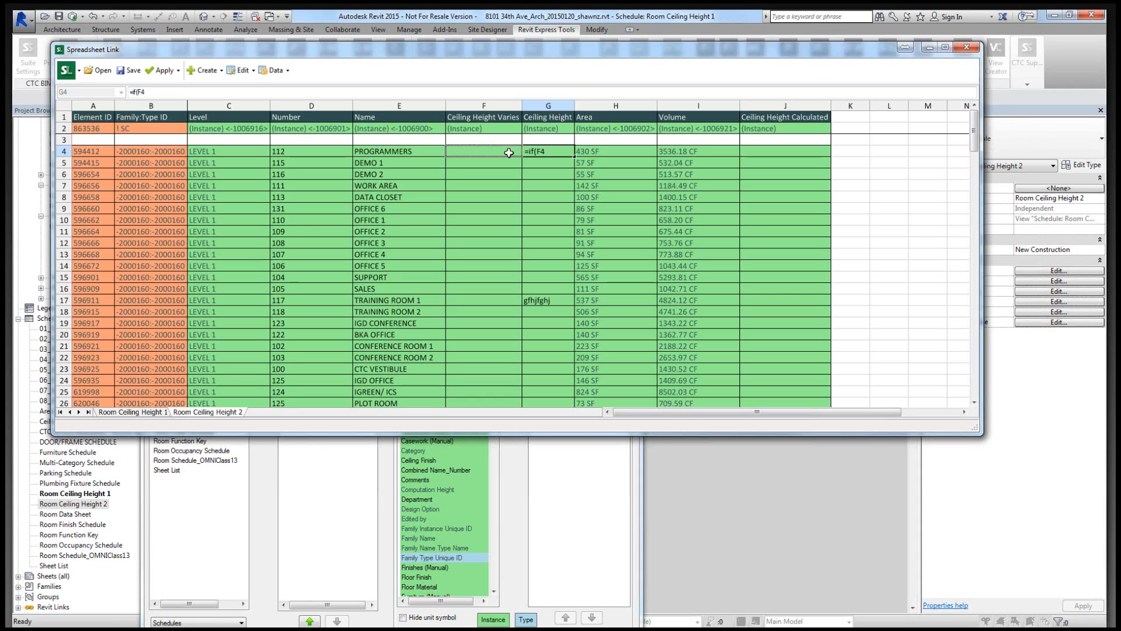
text(="True")
Complete the G4 formula so it returns "VARIES" when the condition is true and the value of J4 otherwise.
scroll(499, 230, down, 4)
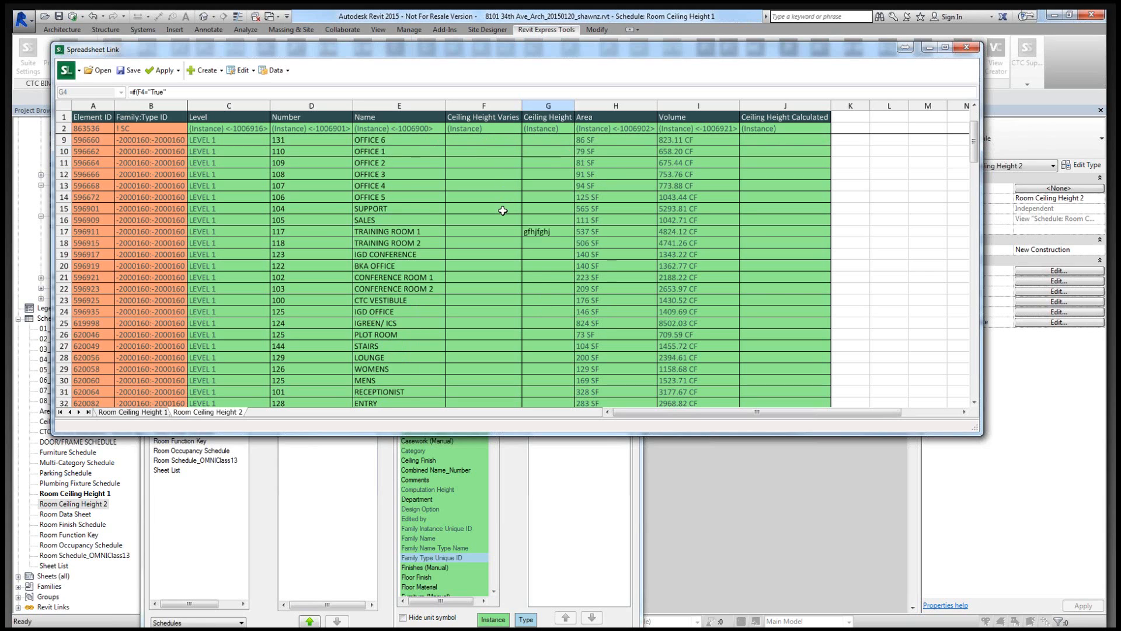
scroll(498, 230, down, 16)
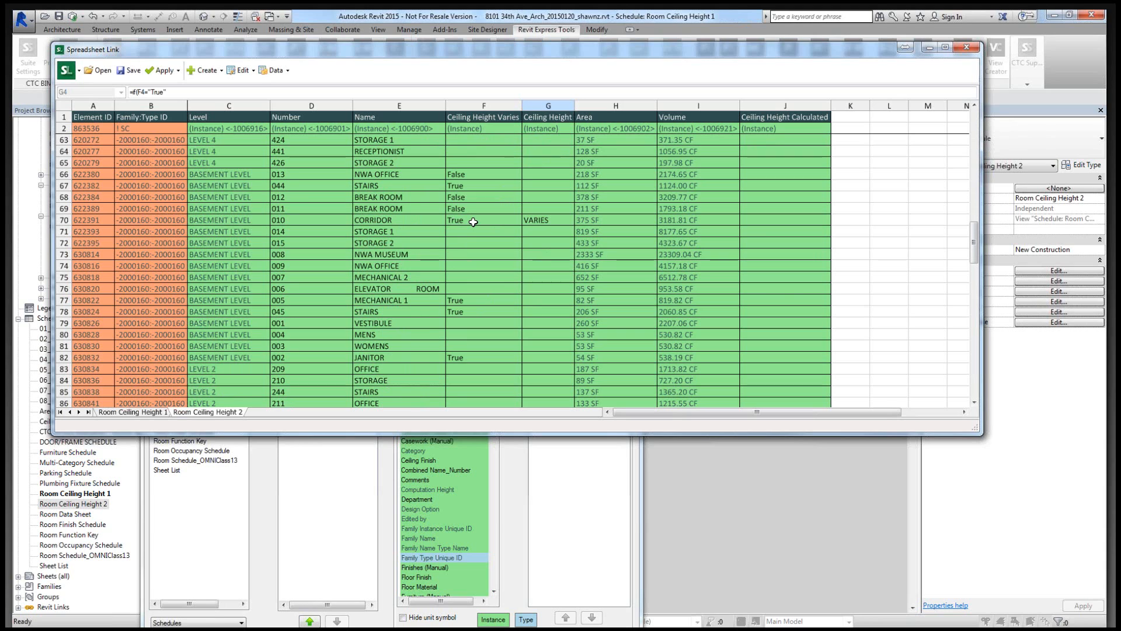
scroll(473, 222, up, 20)
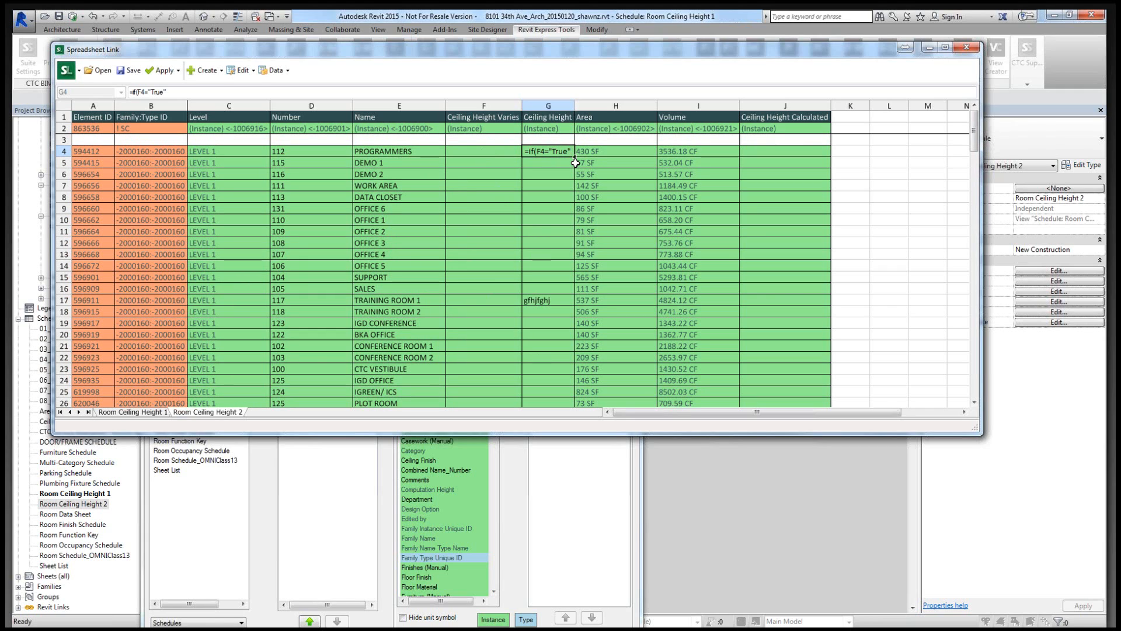
text(,"VARIES",)
click(754, 154)
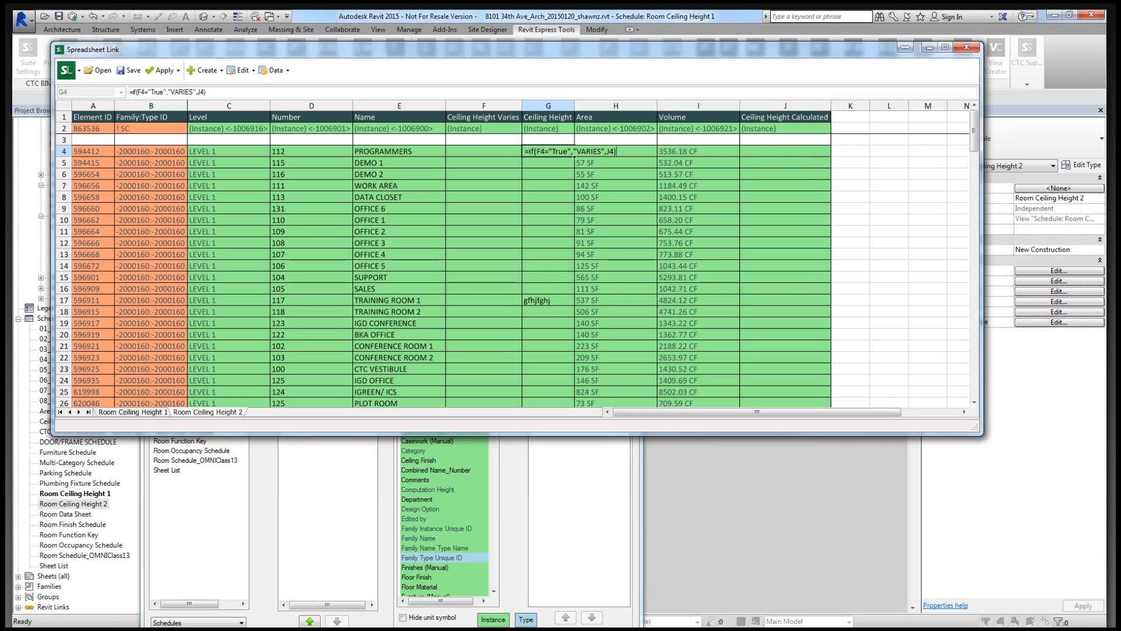
key(Return)
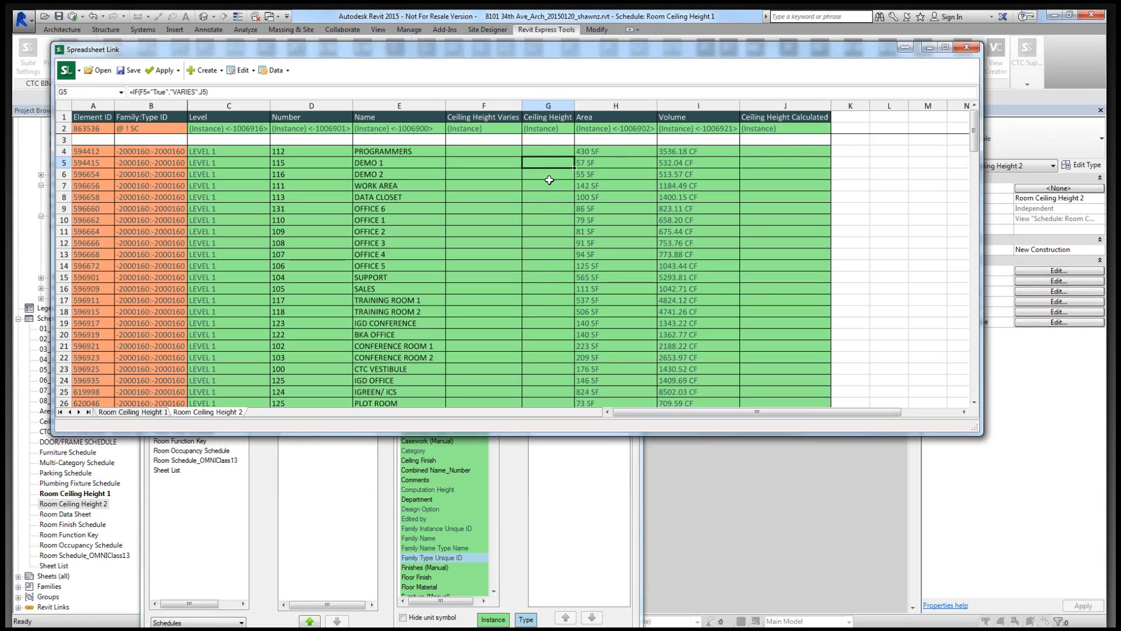
Examine the Ceiling Height formulas in the following rows and the Ceiling Height results for the basement rooms.
click(549, 174)
click(553, 187)
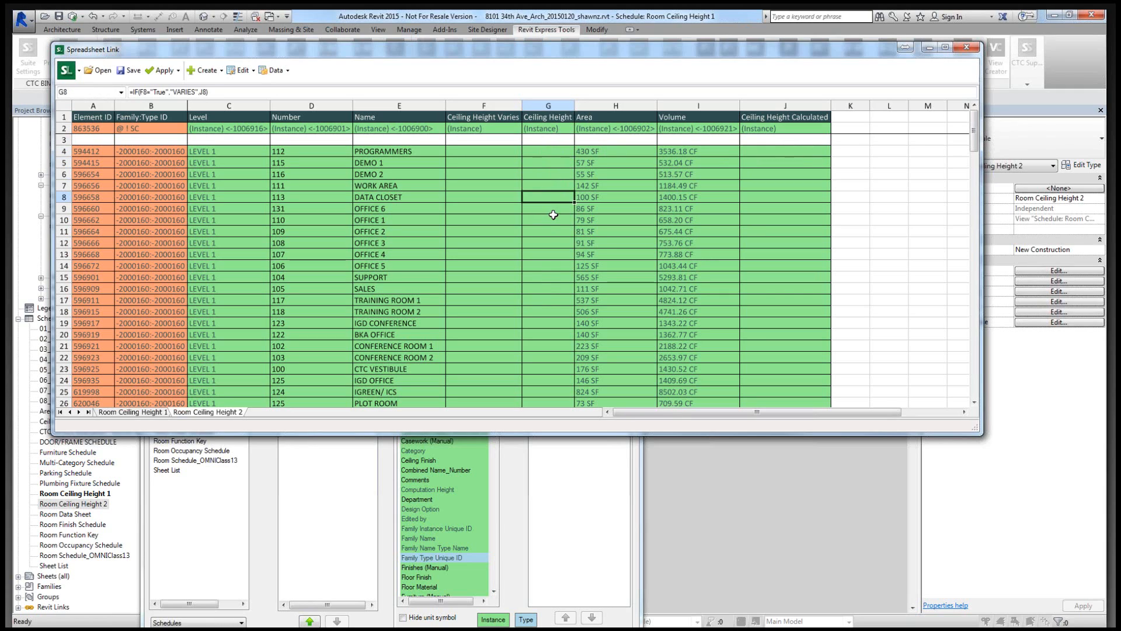
click(554, 231)
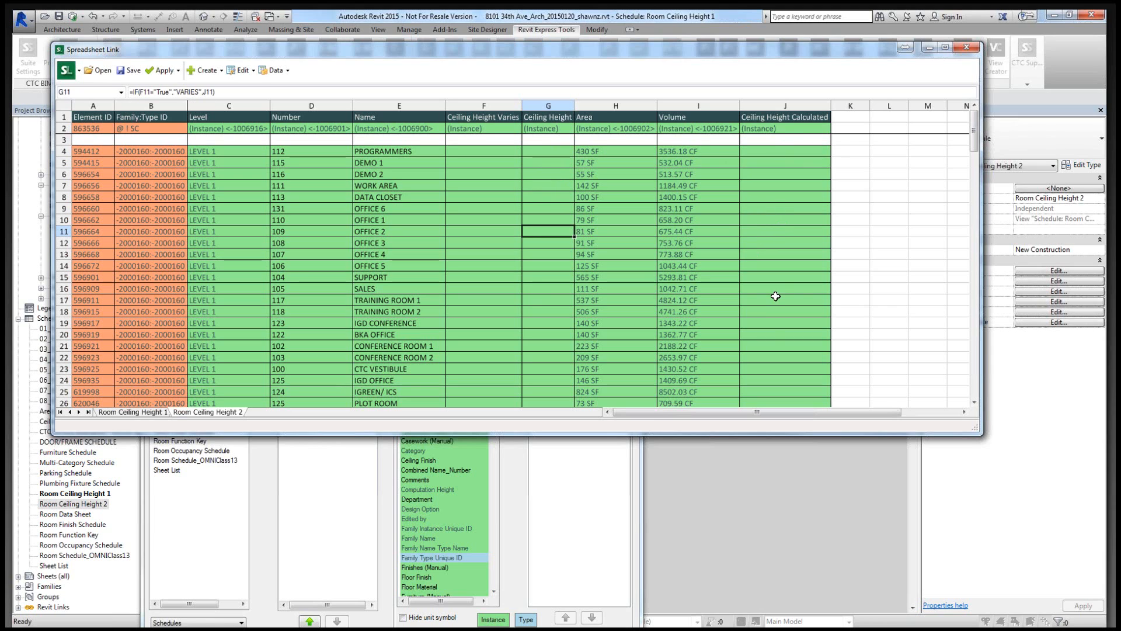
scroll(538, 250, down, 4)
scroll(538, 250, down, 17)
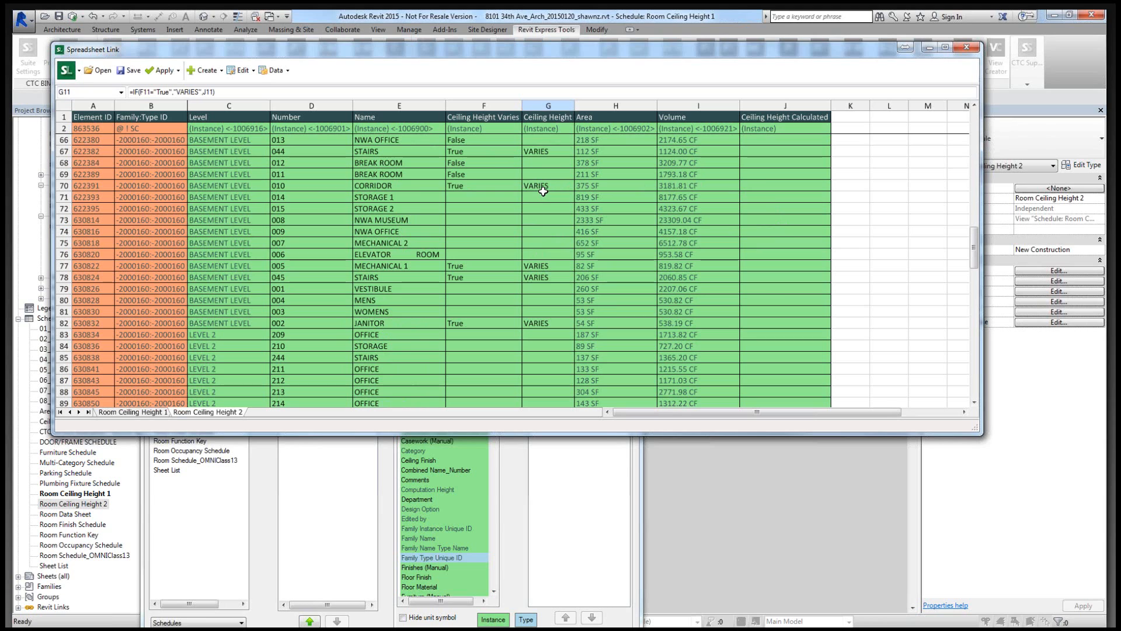
Save the Spreadsheet Link settings to a Desktop file named Ceiling Height Calculations and close Spreadsheet Link without saving the settings again.
click(581, 496)
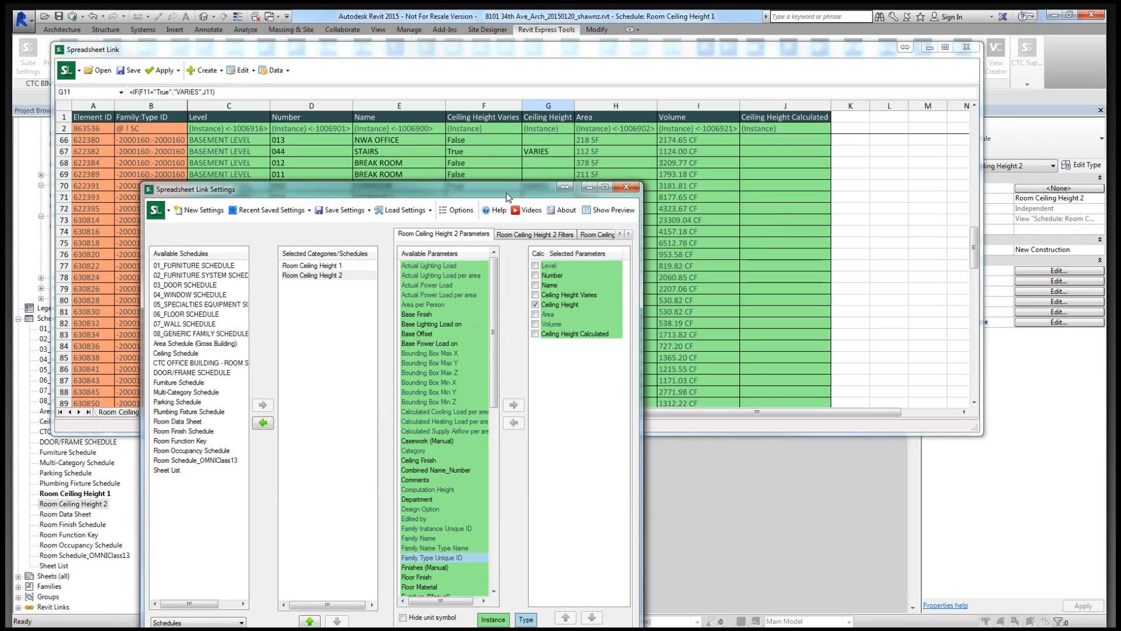
drag(507, 197, 710, 144)
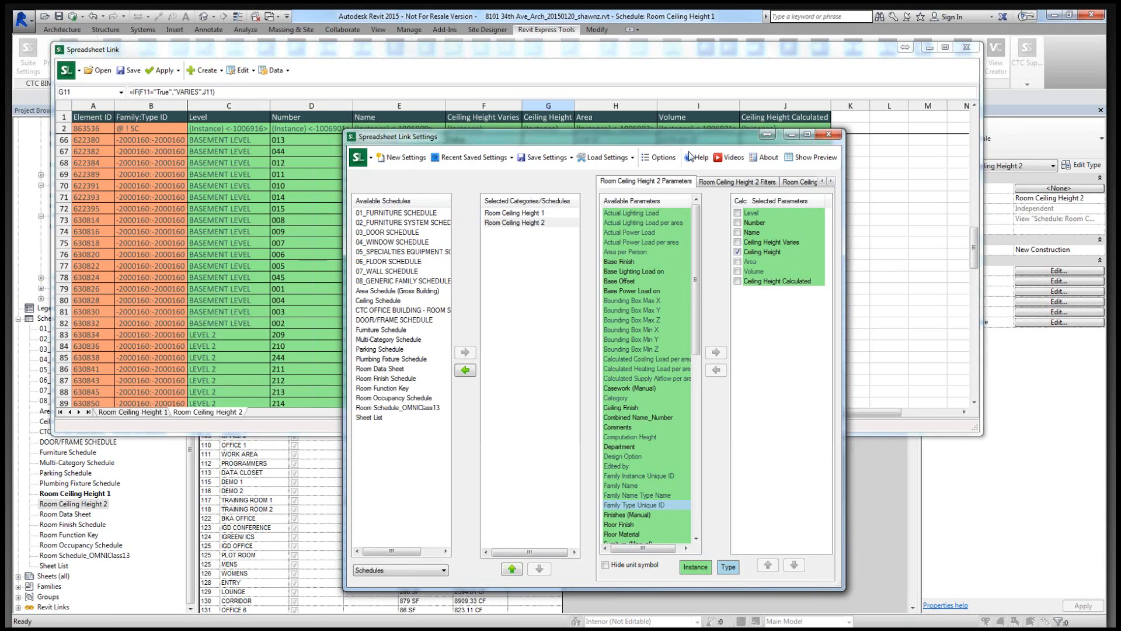
click(553, 159)
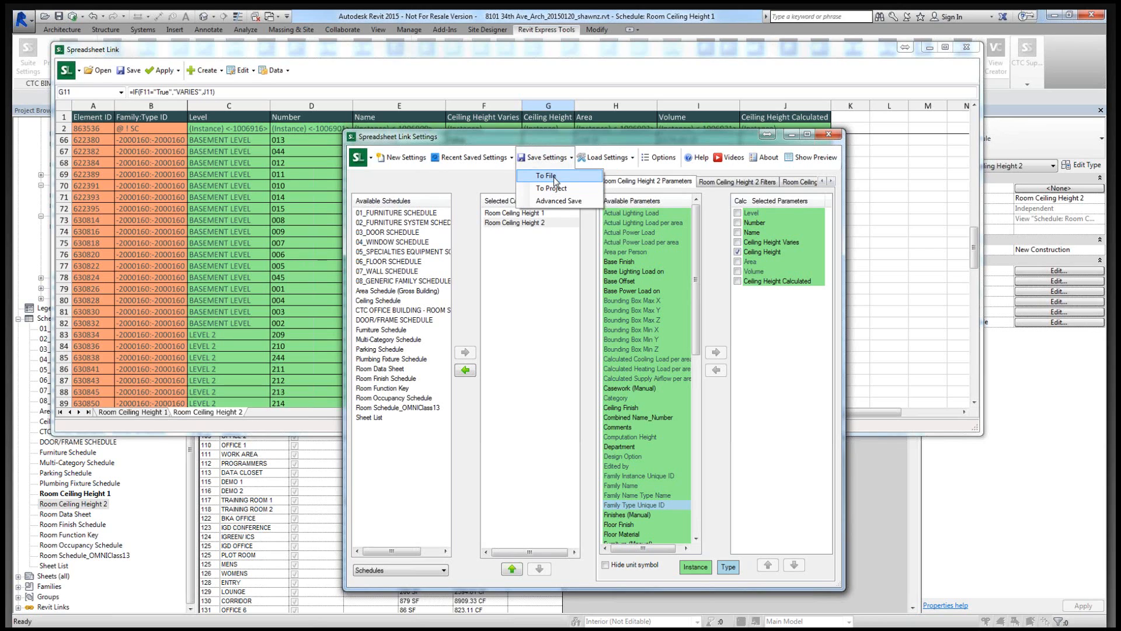
click(553, 177)
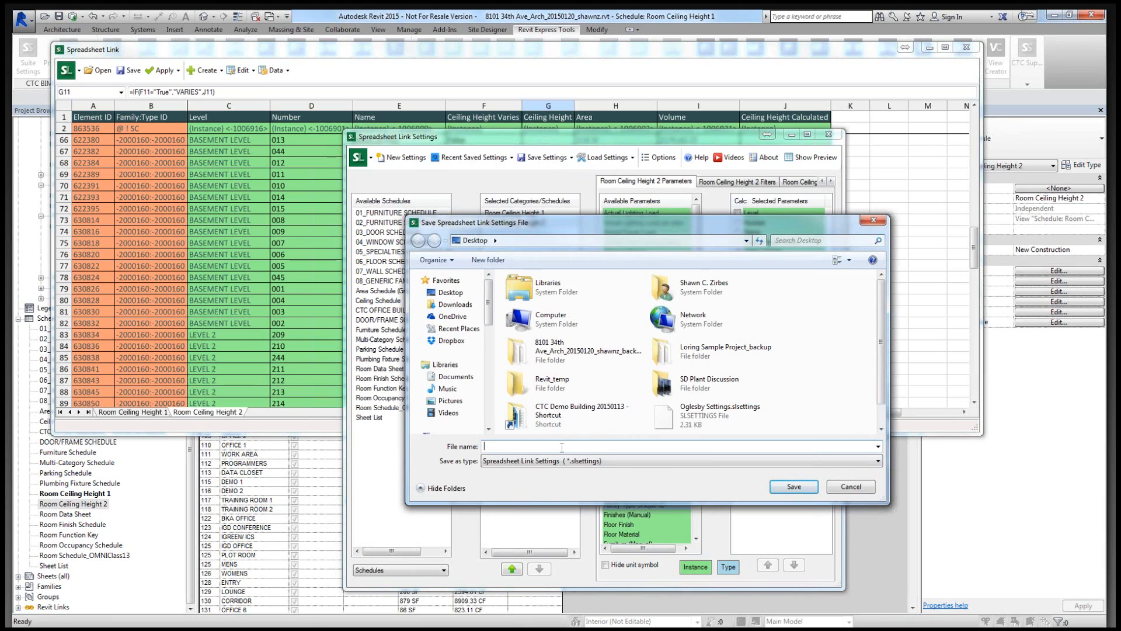
text(Ceiling Height Calculations)
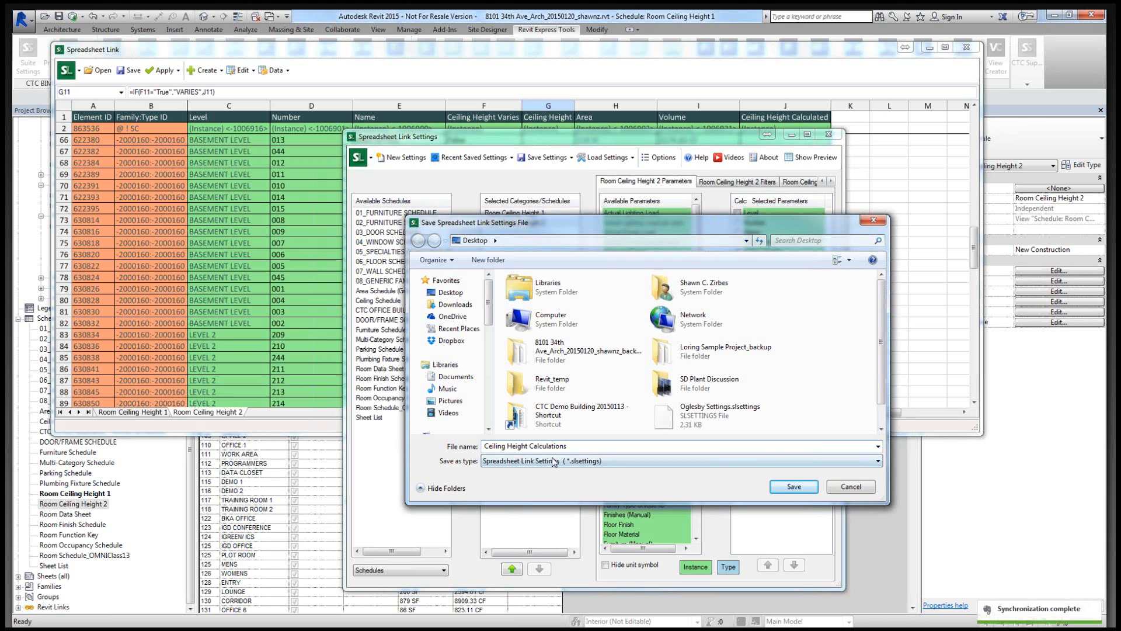
click(794, 487)
click(630, 335)
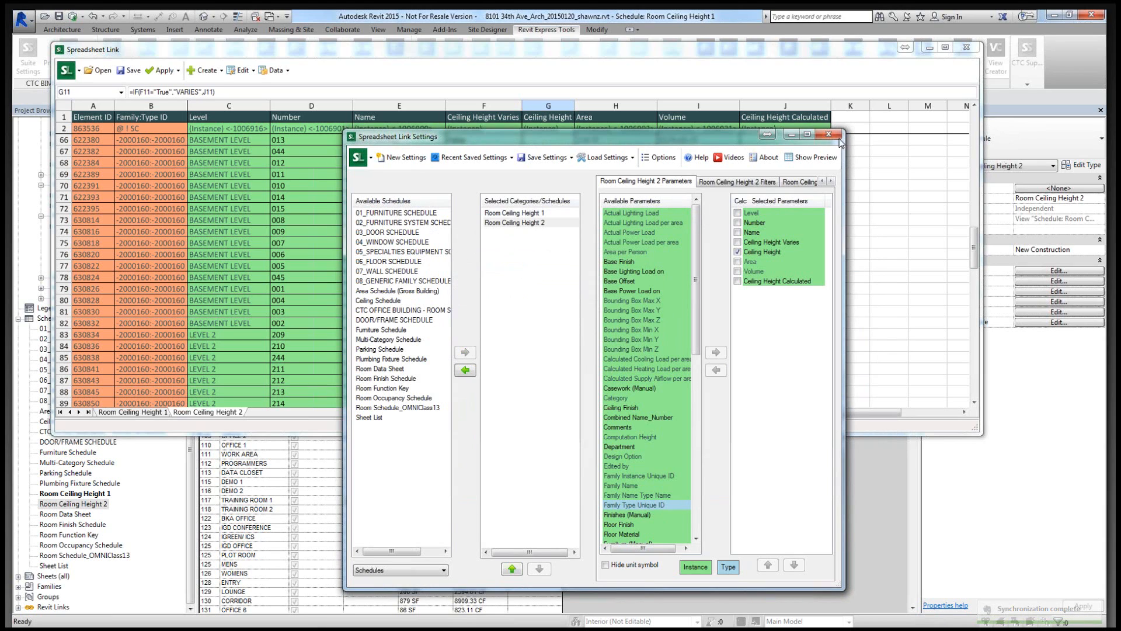
click(829, 136)
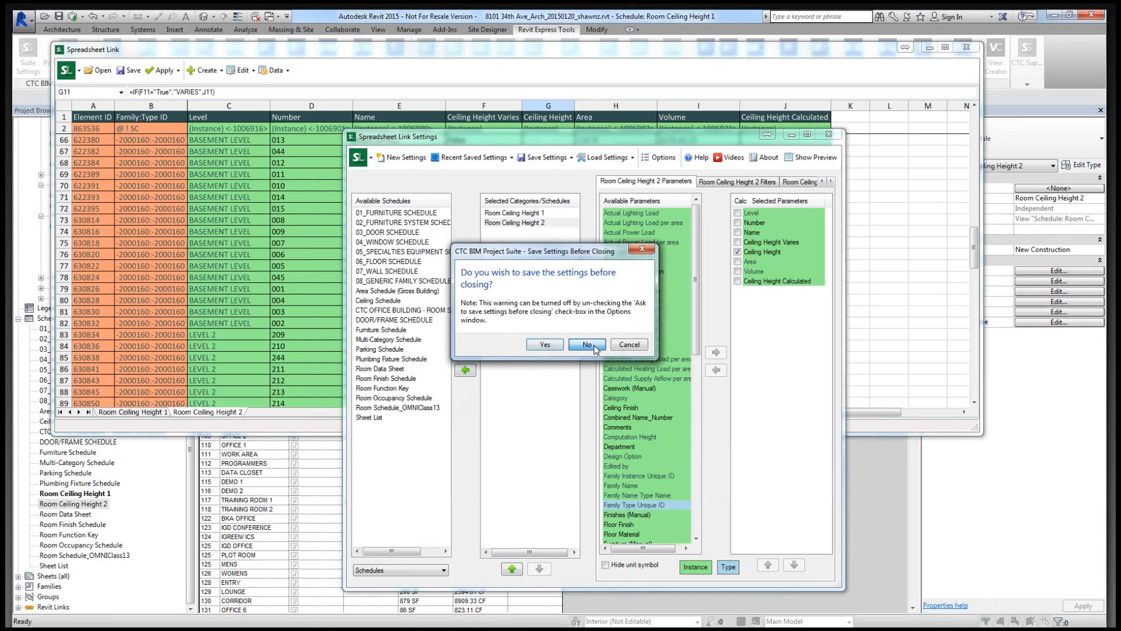
click(588, 345)
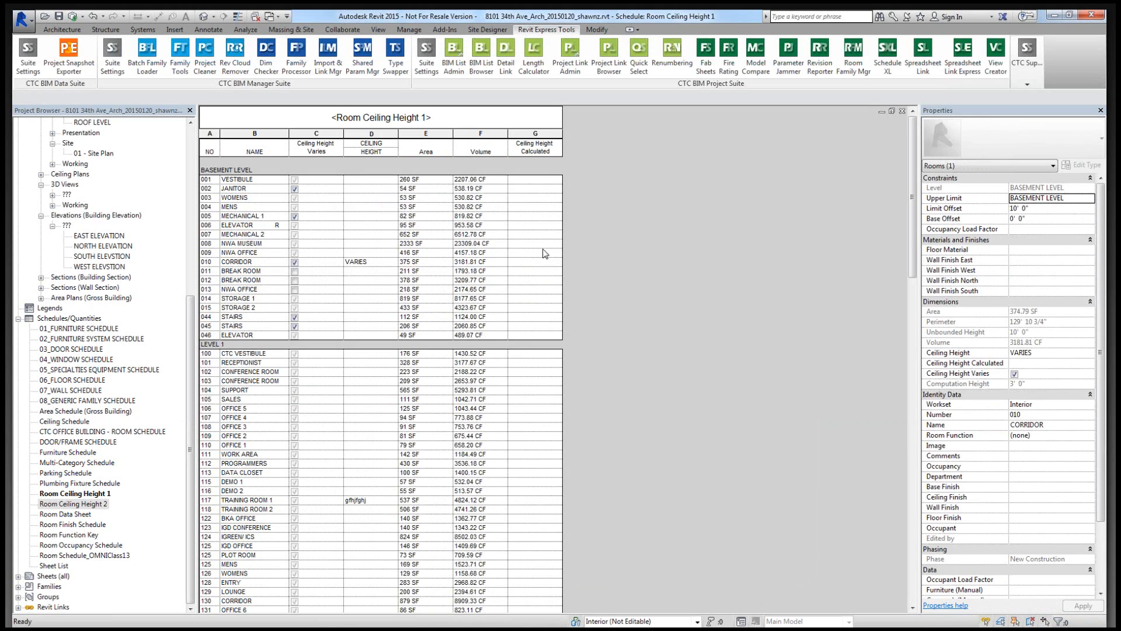
Apply the Ceiling Height Calculations.slsettings file from the Desktop to the project with Spreadsheet Link Express.
click(966, 76)
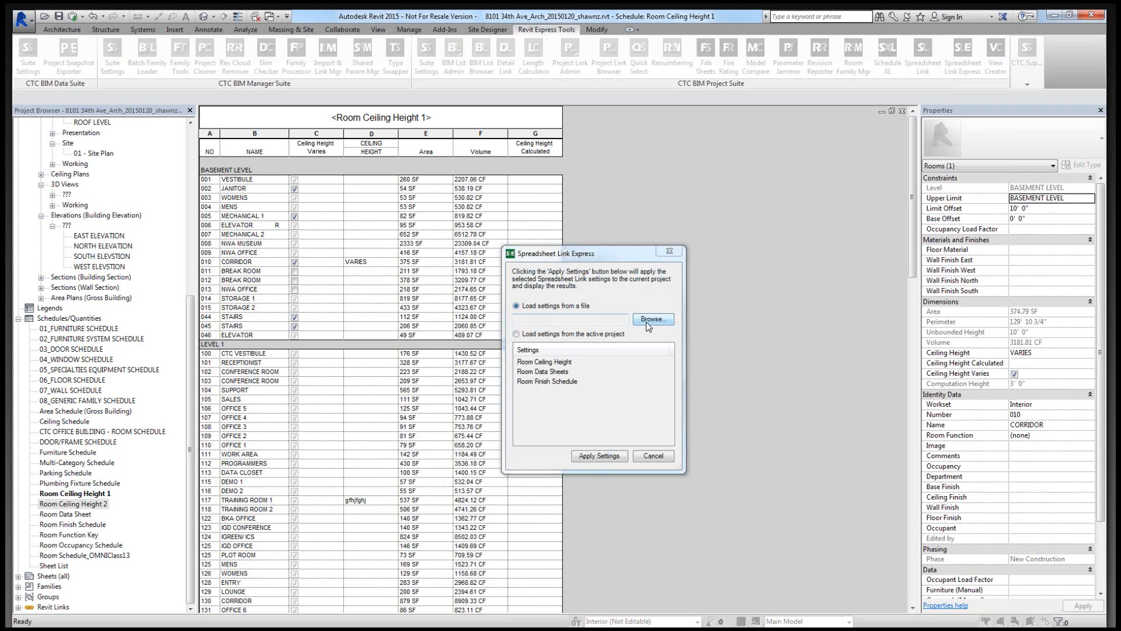
click(650, 319)
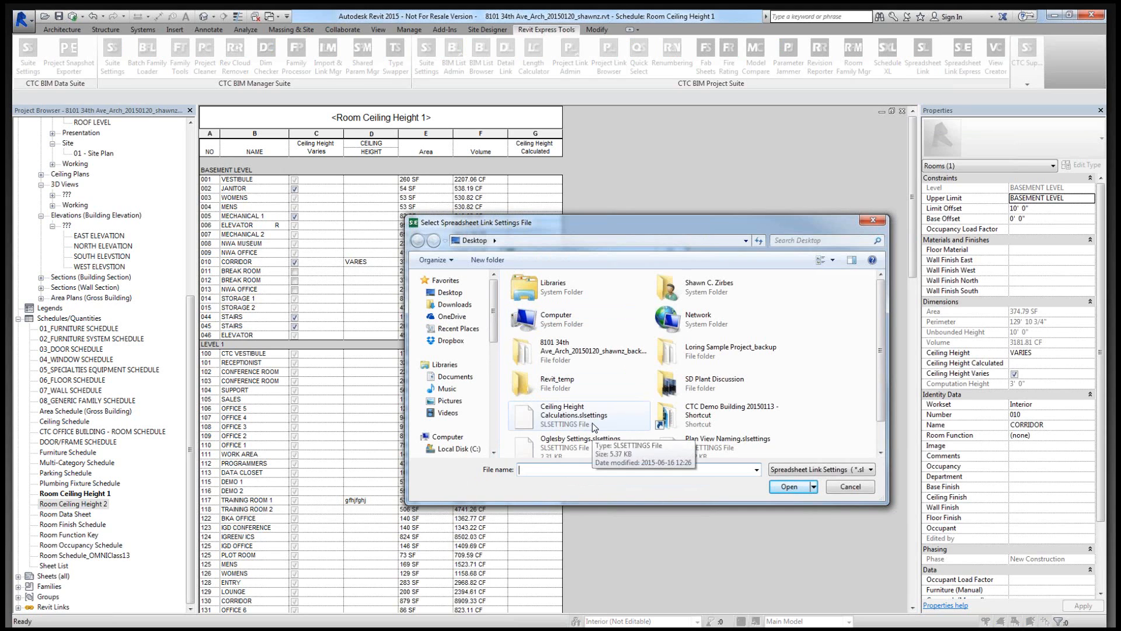
click(619, 423)
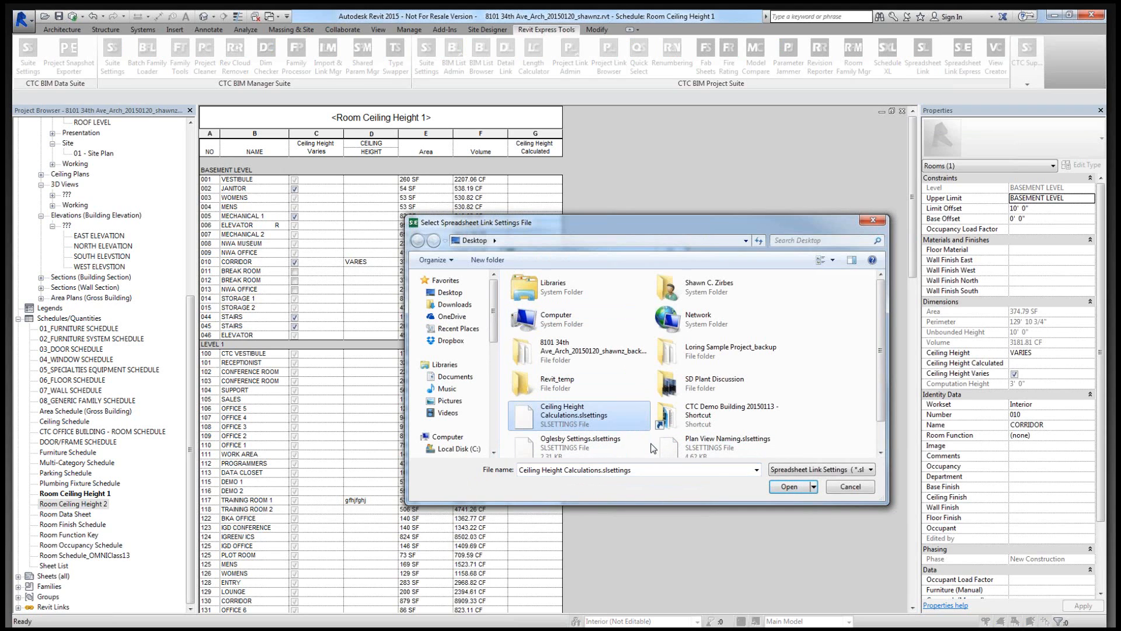
click(789, 487)
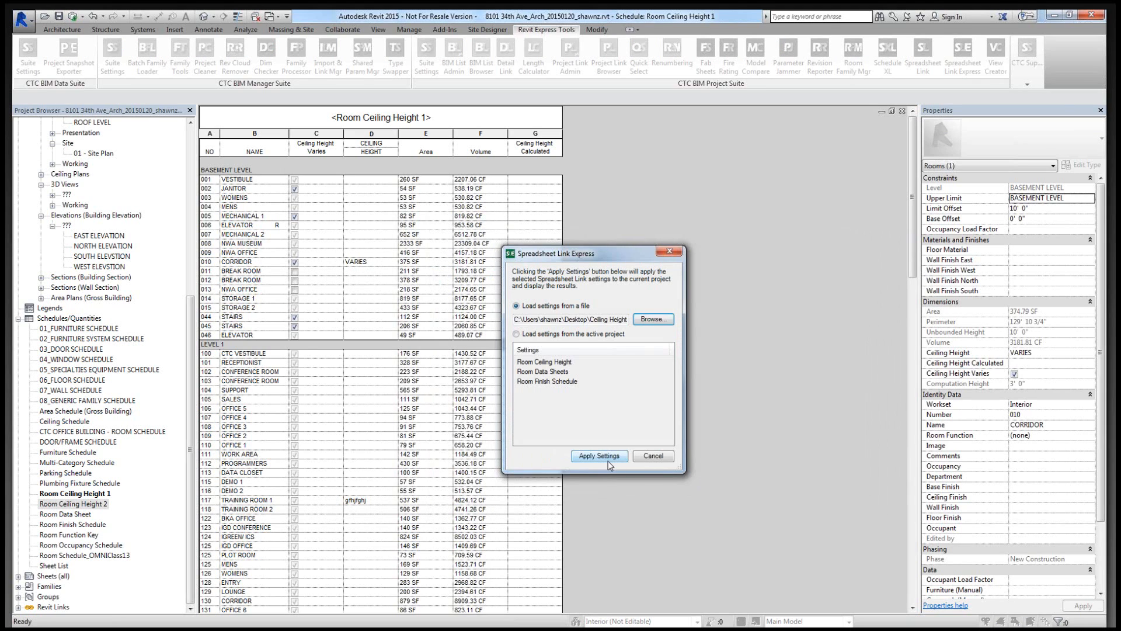
click(609, 461)
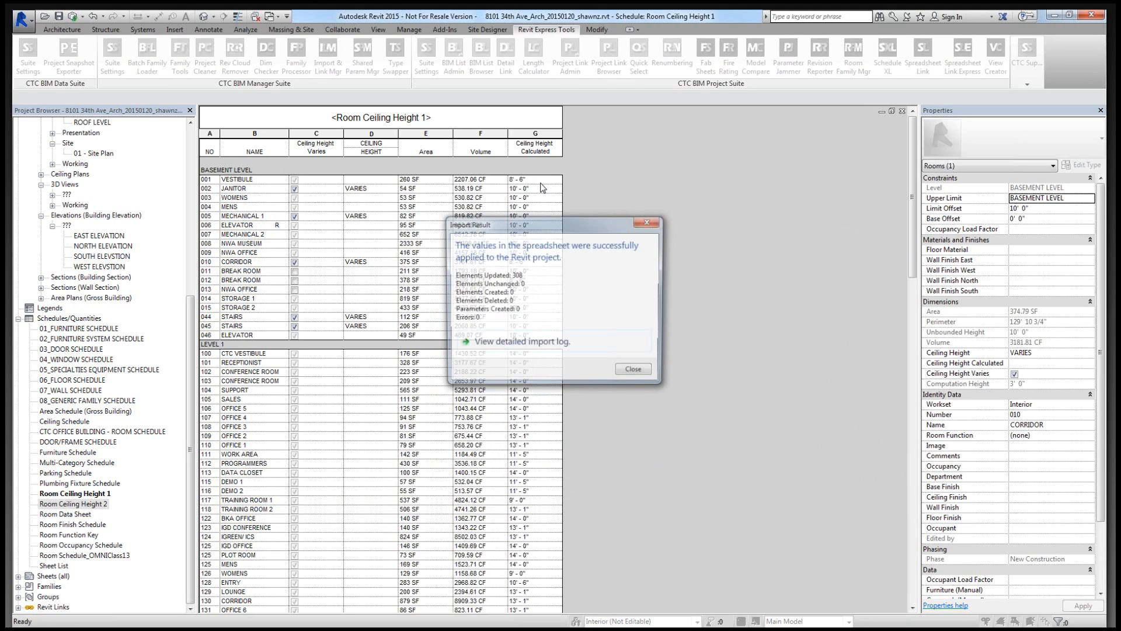
click(637, 372)
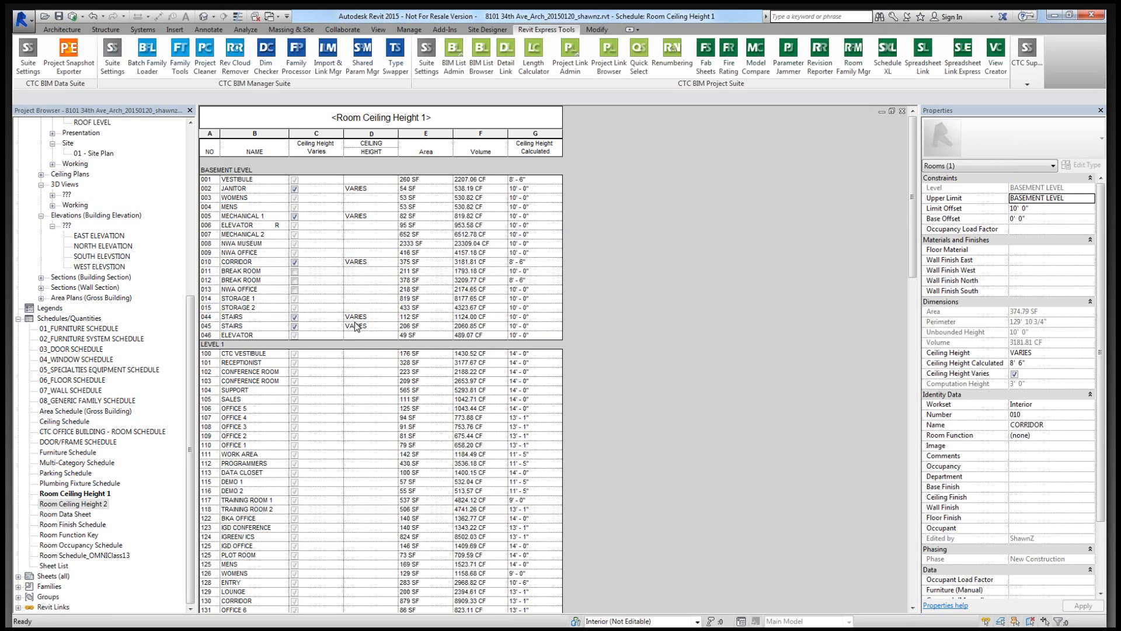
Run Spreadsheet Link Express again with settings loaded from a file to update the Ceiling Height values from the calculated heights.
click(969, 68)
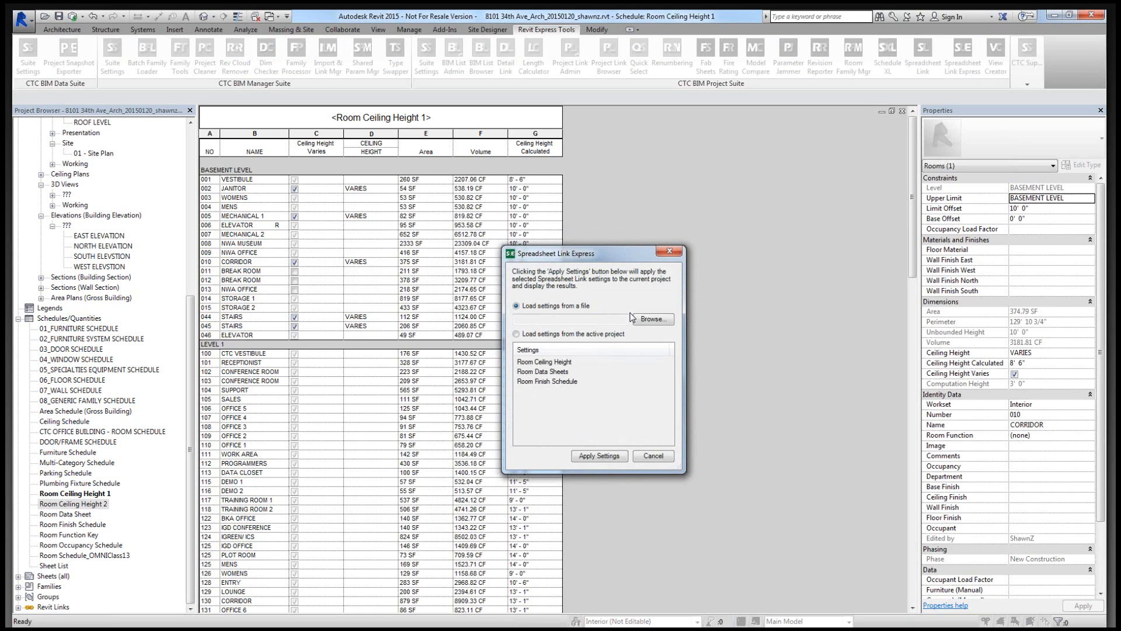
click(652, 319)
click(598, 456)
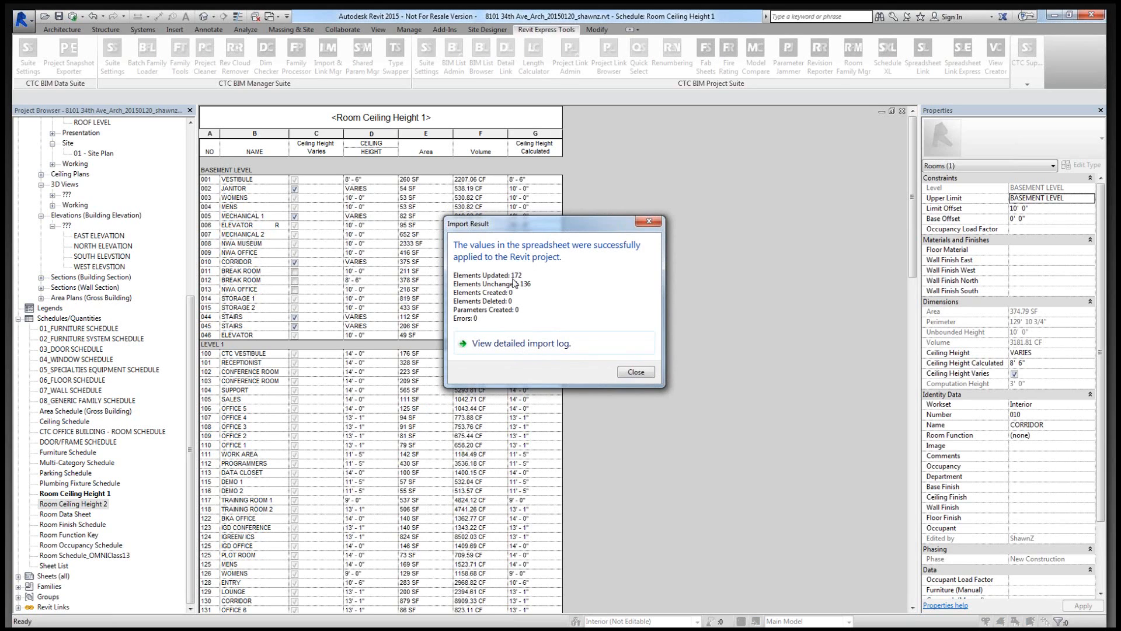
click(633, 374)
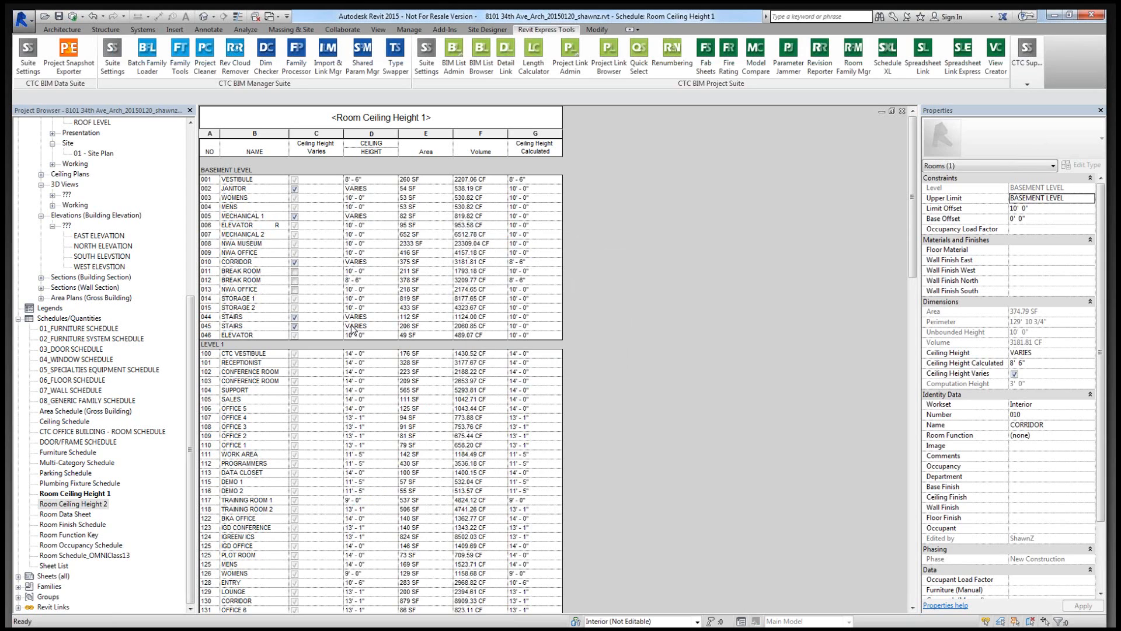
Turn on Ceiling Height Varies for Level 1's Training Room 1, Training Room 2, Corridor 130, Vestibule S0.3, Receptionist and CTC Vestibule in the schedule.
click(613, 410)
scroll(613, 414, down, 2)
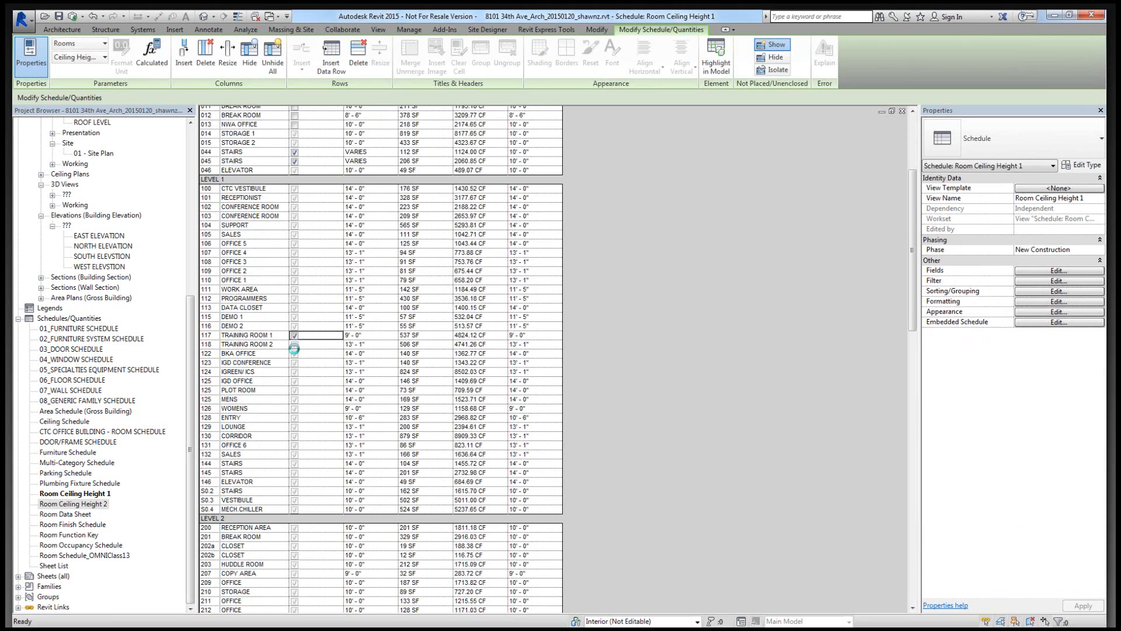
click(294, 346)
click(294, 436)
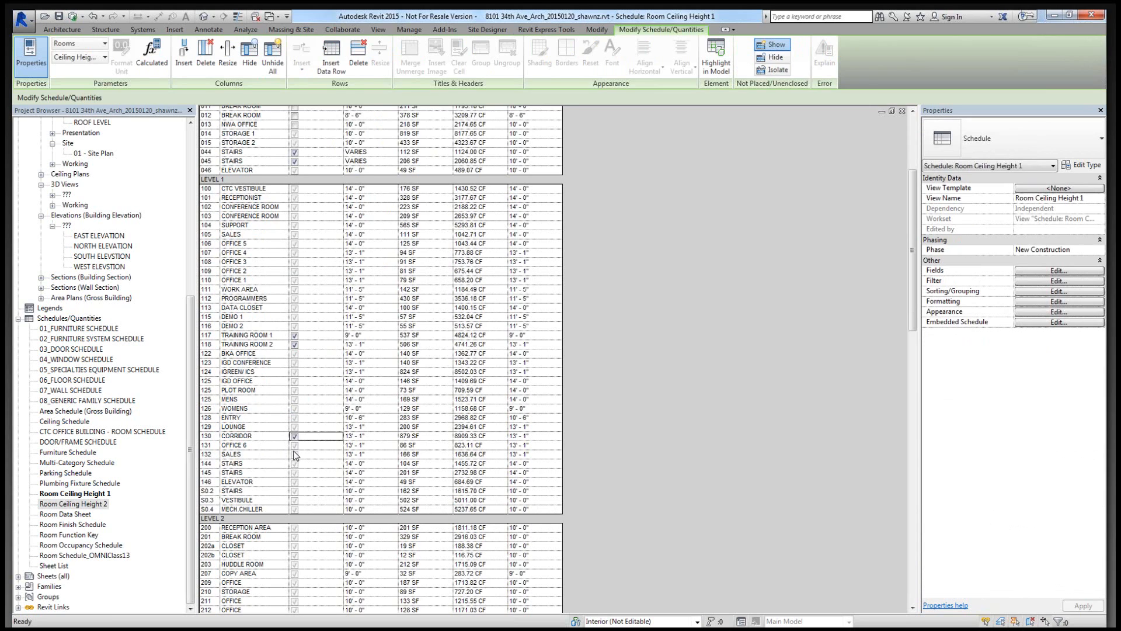
click(295, 501)
click(295, 197)
click(295, 189)
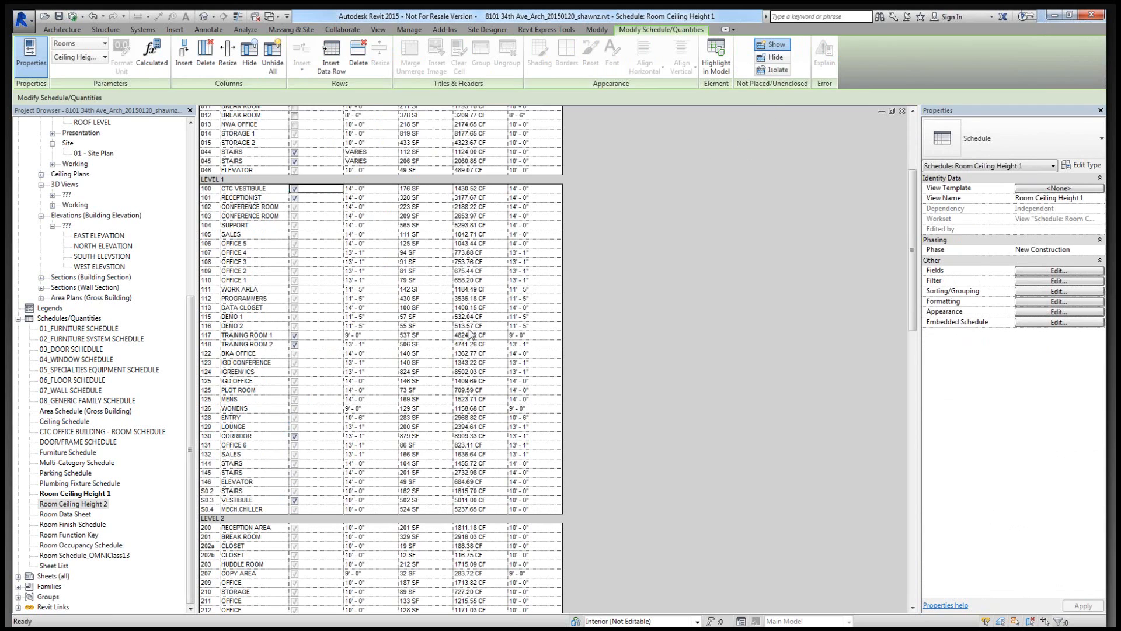
scroll(470, 333, up, 2)
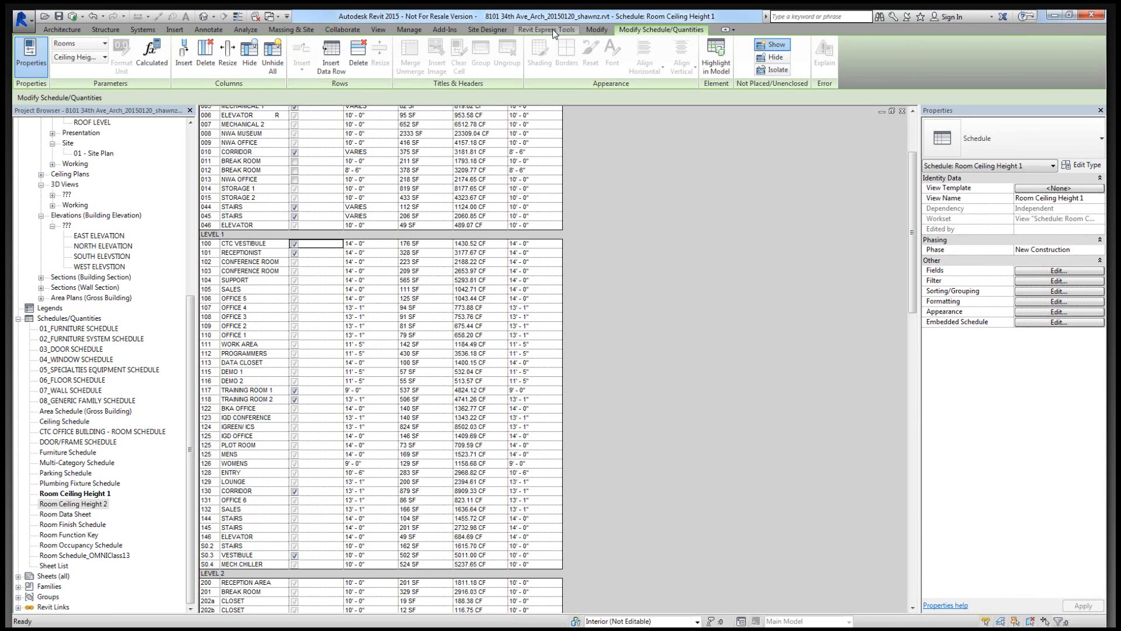
Apply the Ceiling Height Calculations.slsettings file from the Desktop with Spreadsheet Link Express to update the Level 1 ceiling heights.
click(574, 28)
click(962, 58)
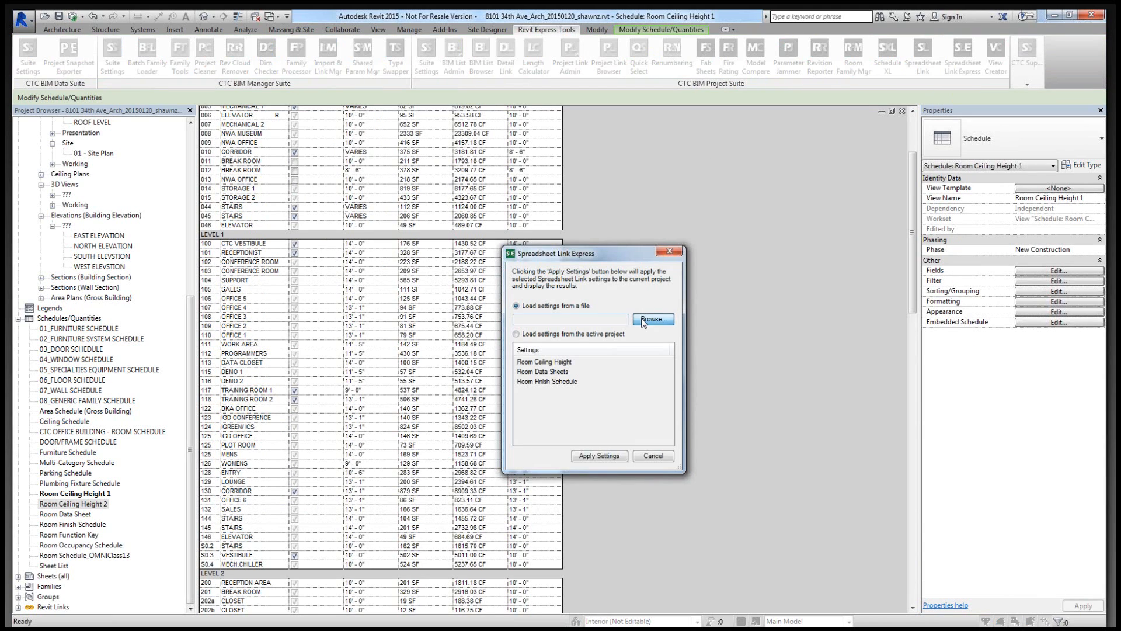
click(644, 320)
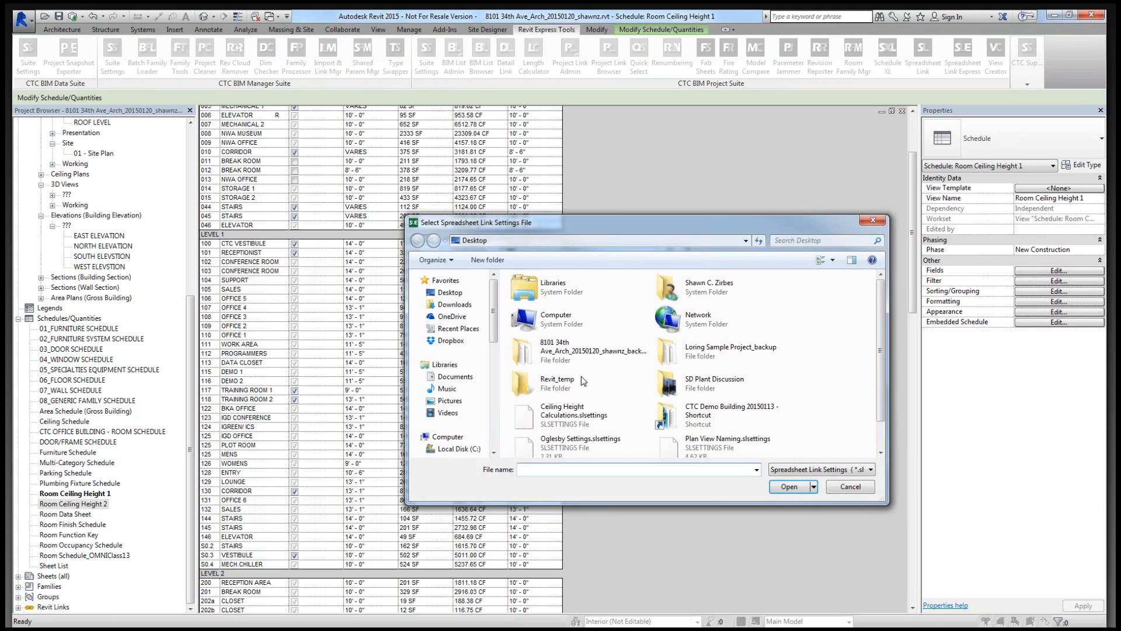
double_click(561, 419)
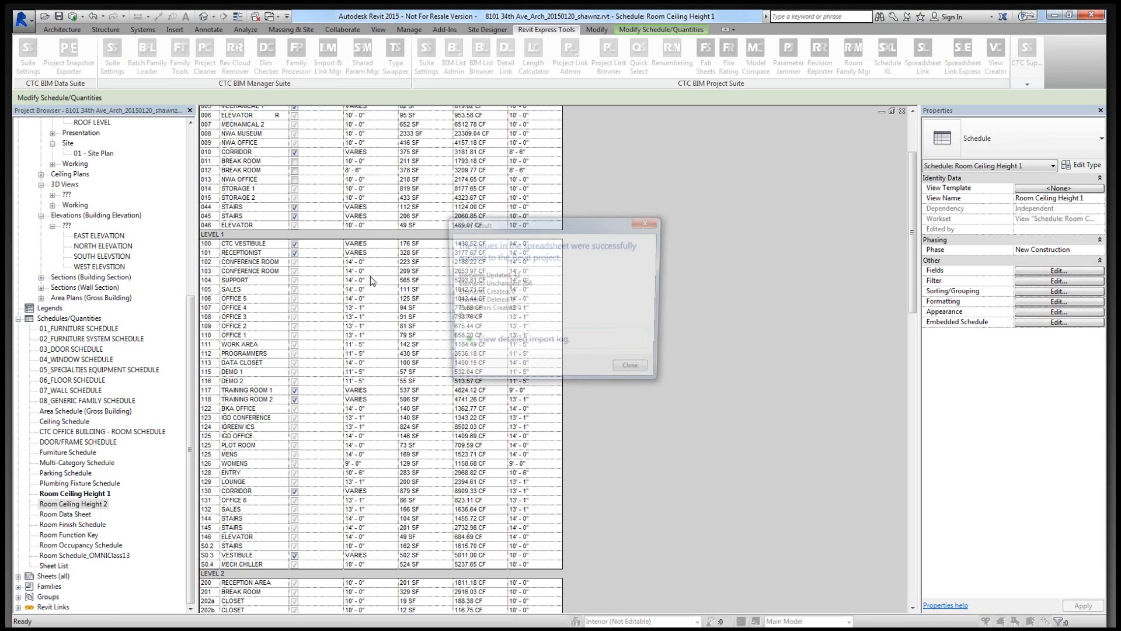
click(637, 366)
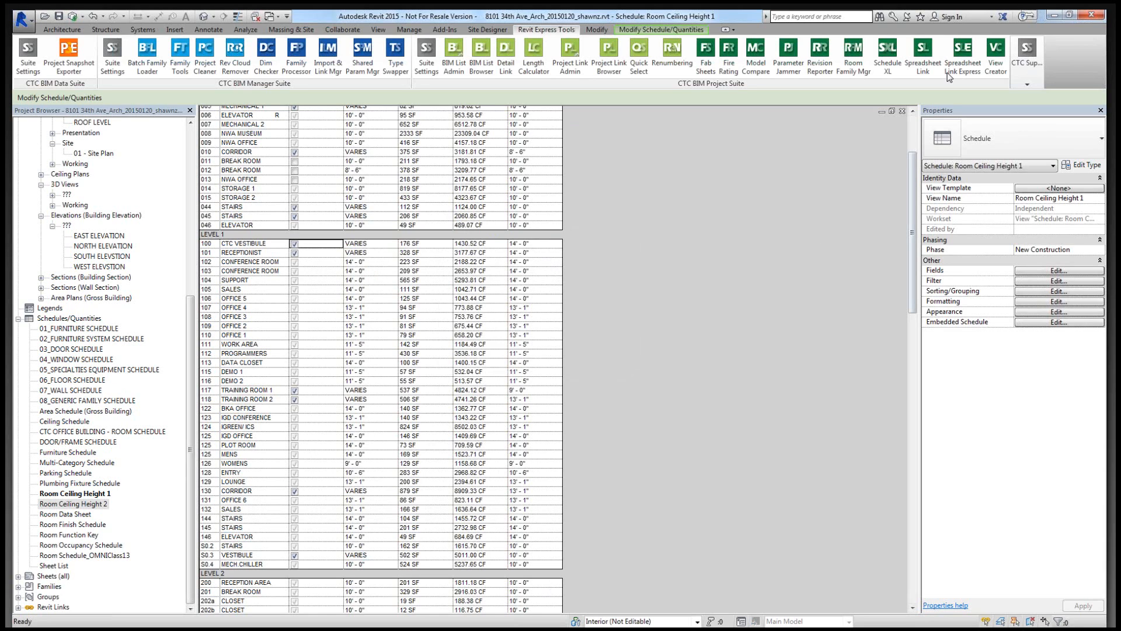
Open the Room Finish Schedule and check the ceiling heights listed for the rooms.
click(73, 525)
double_click(73, 525)
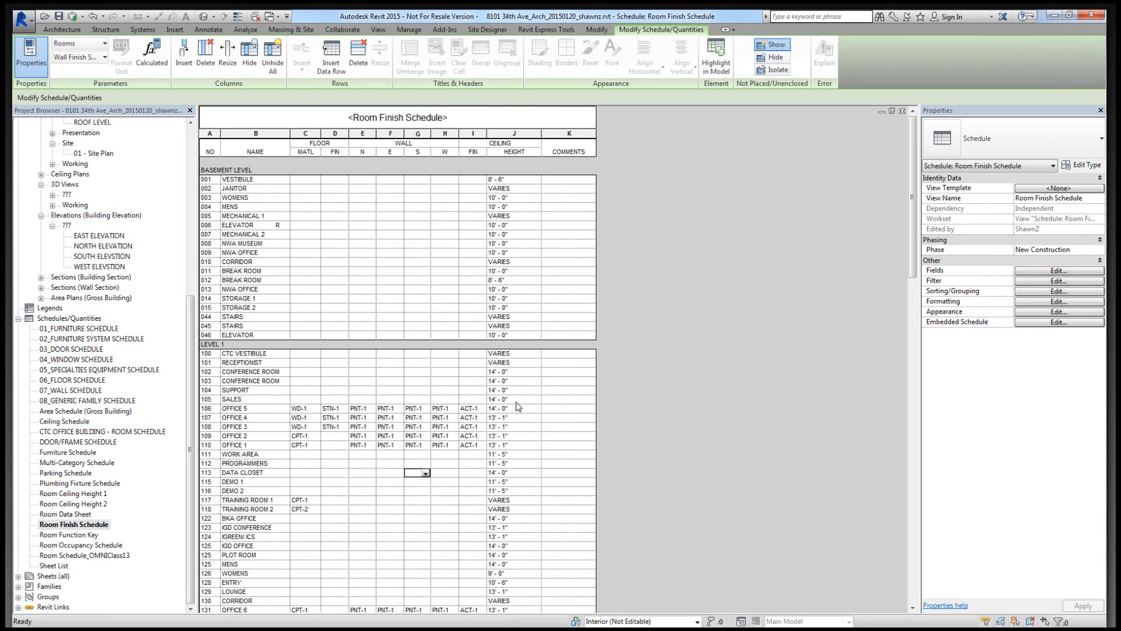
click(89, 504)
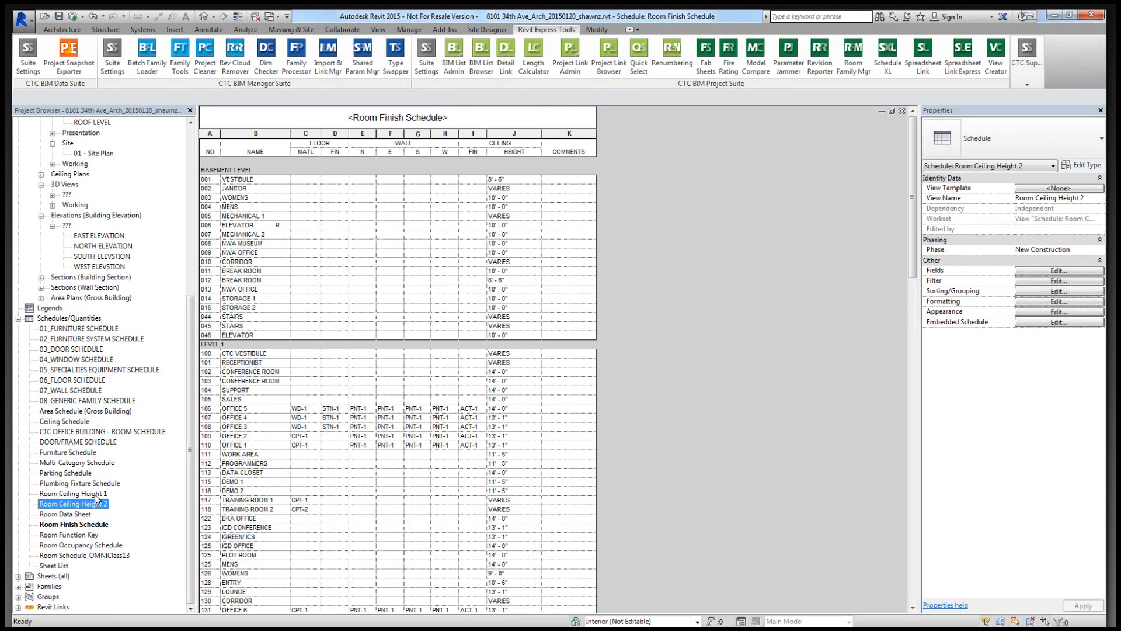
click(93, 525)
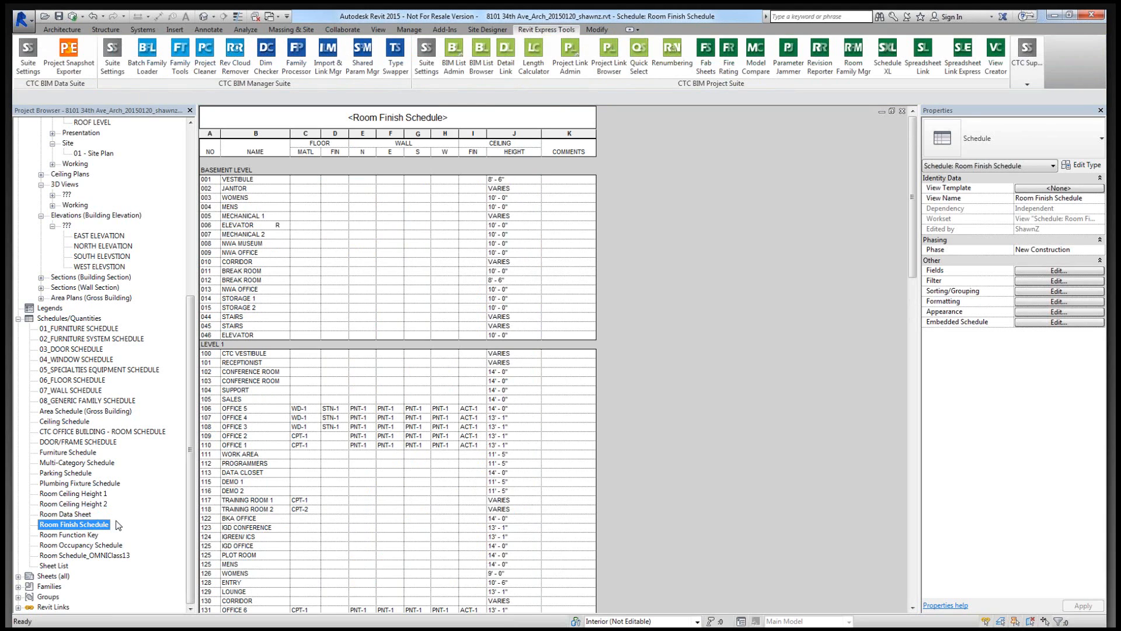
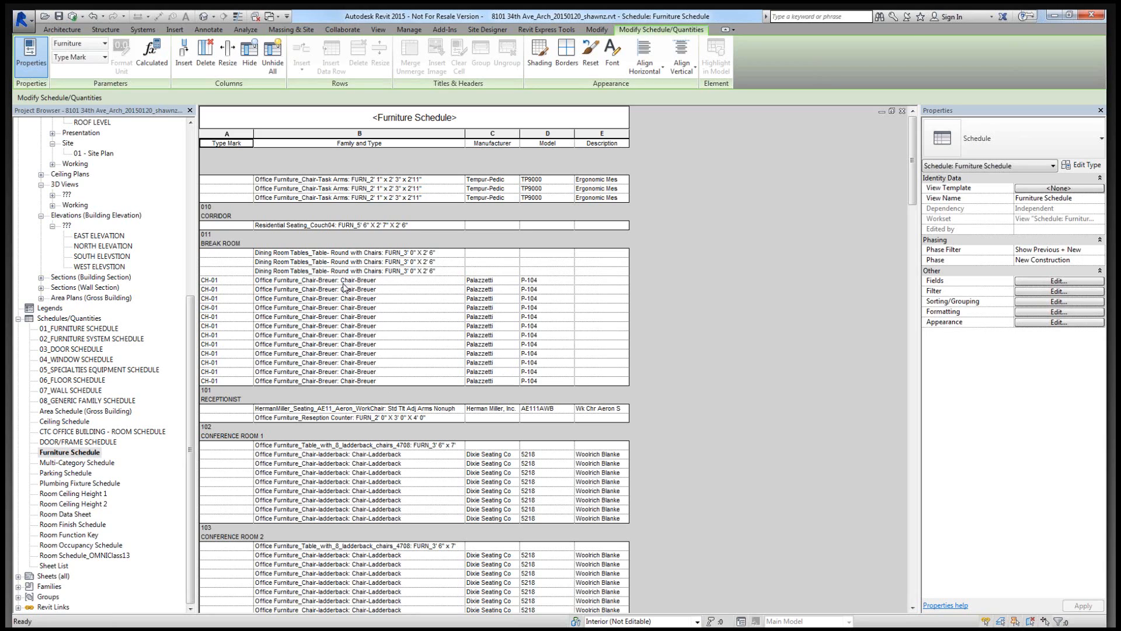
Look through the Furniture Schedule's items grouped by room.
scroll(344, 288, down, 1)
scroll(318, 330, down, 3)
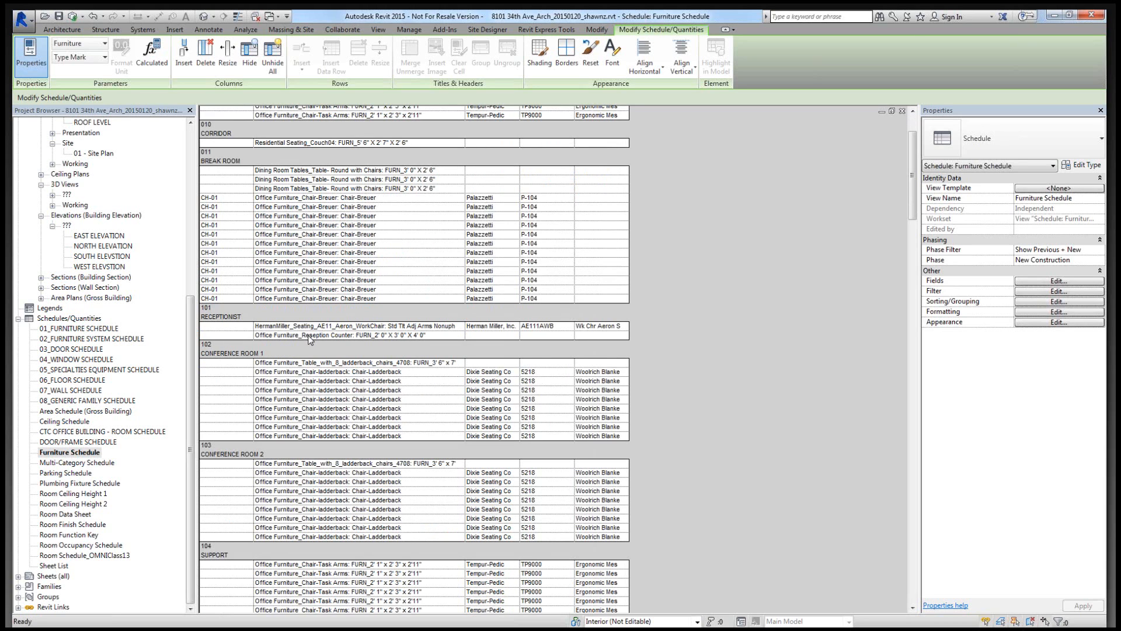
scroll(313, 334, up, 4)
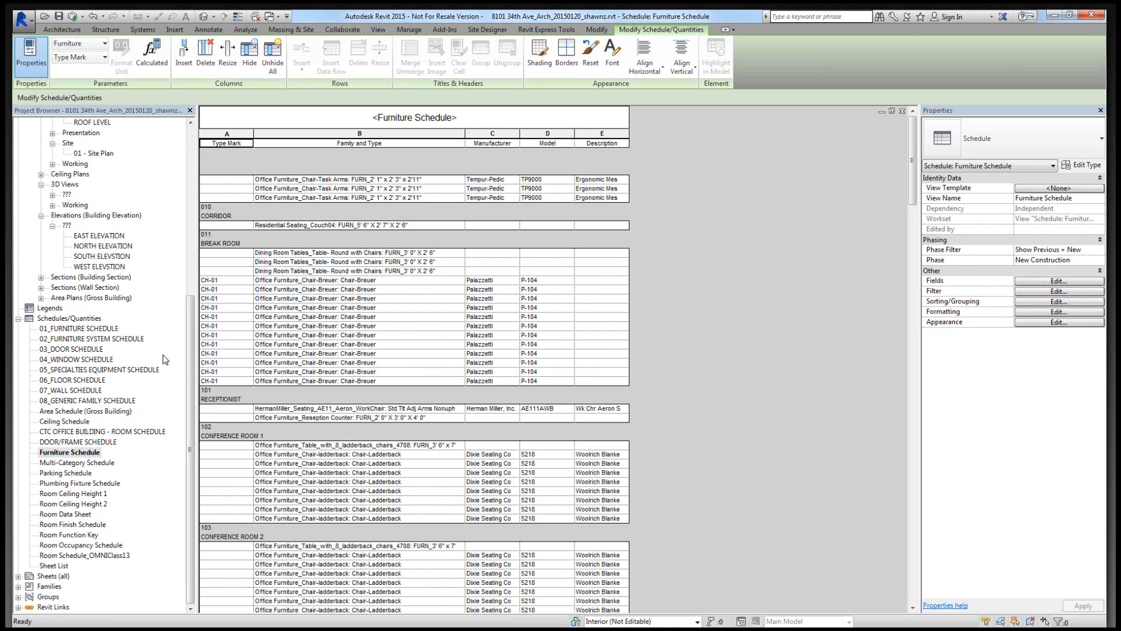
Open the Room Data Sheet schedule and inspect Vestibule 001's number, name, area, finishes and furniture cells.
double_click(70, 514)
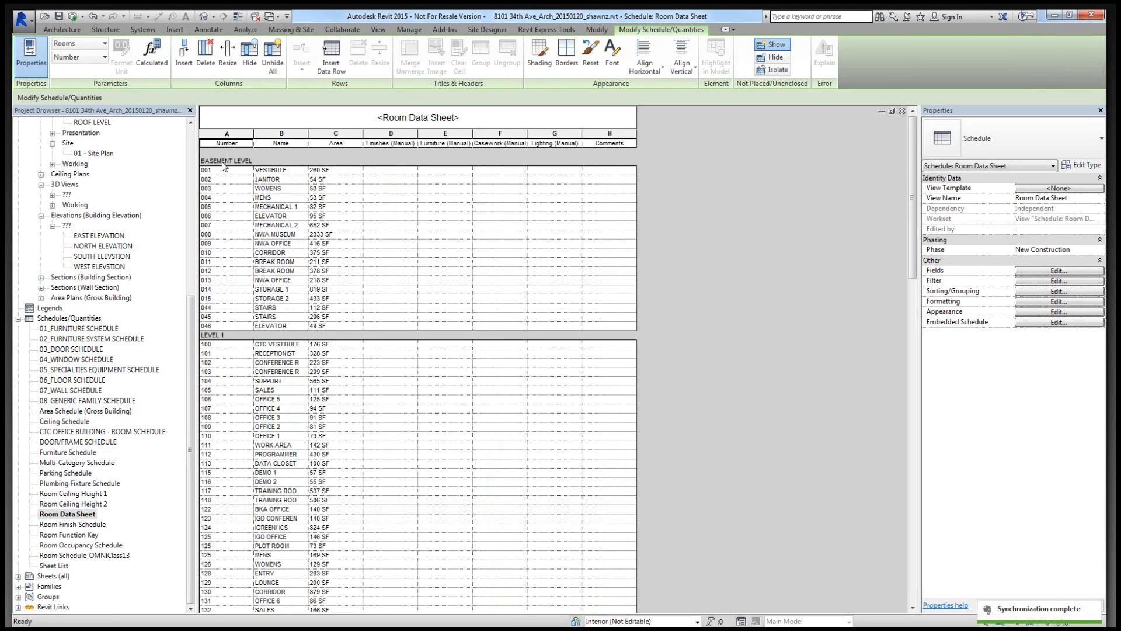
click(225, 170)
click(282, 170)
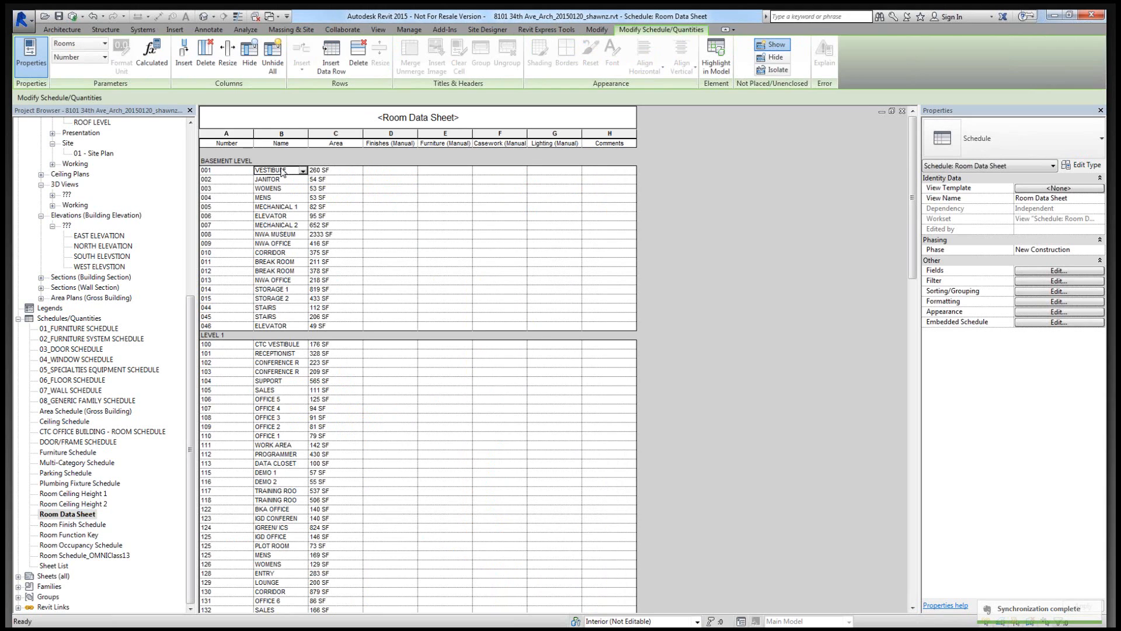
click(333, 170)
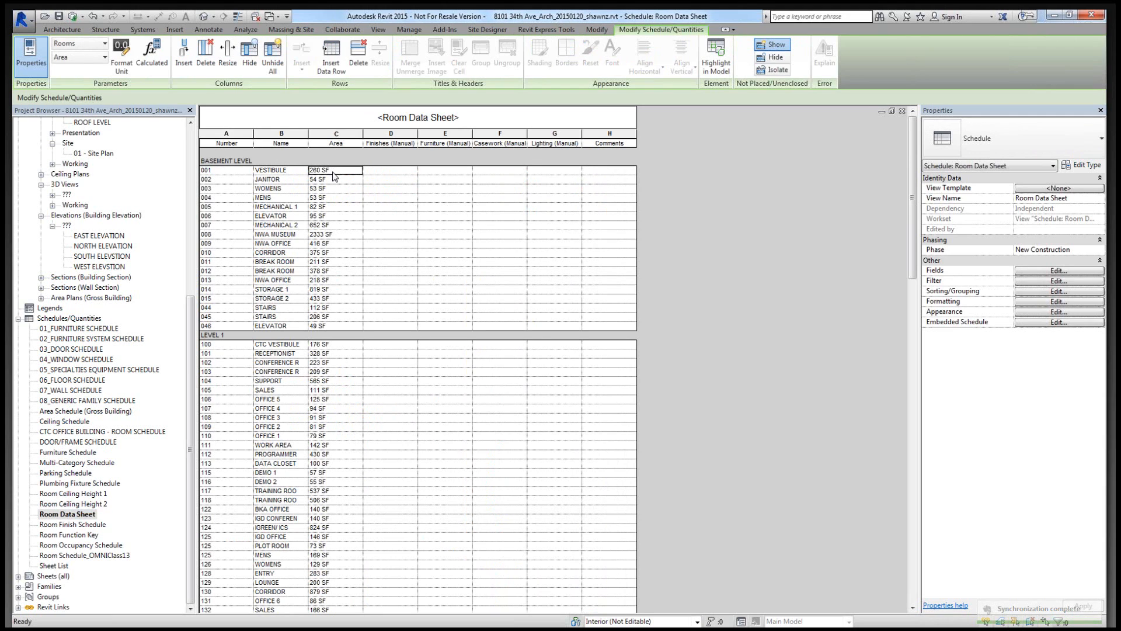
click(390, 172)
click(442, 174)
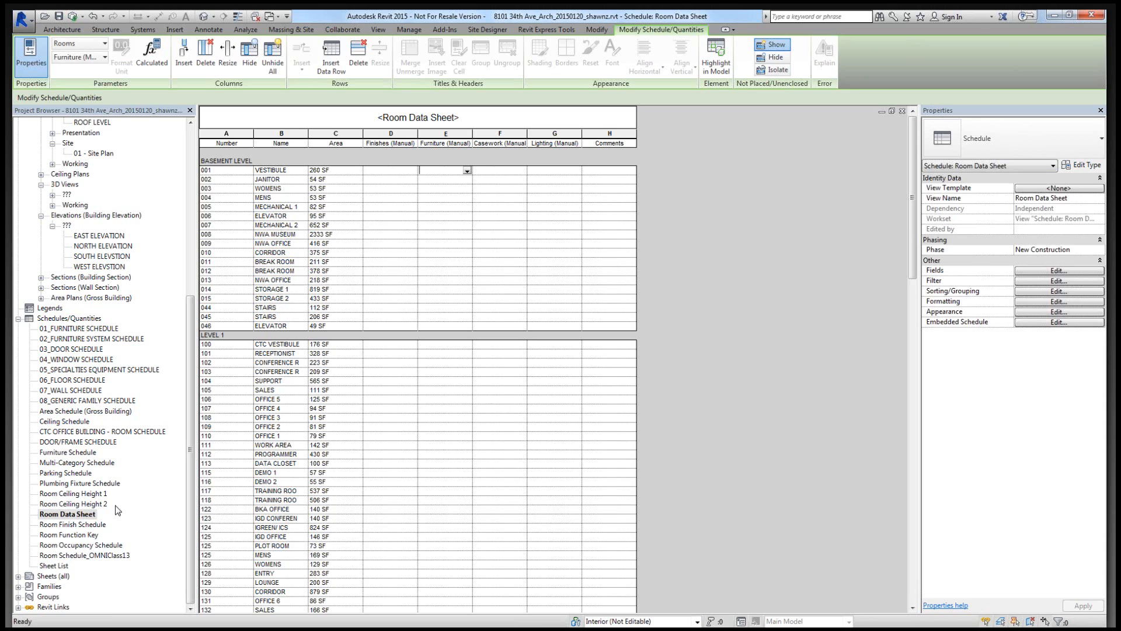
Open the Furniture Schedule and examine the Break Room's tables and Breuer chairs, including the chairs' manufacturer and model entries.
double_click(67, 452)
click(334, 280)
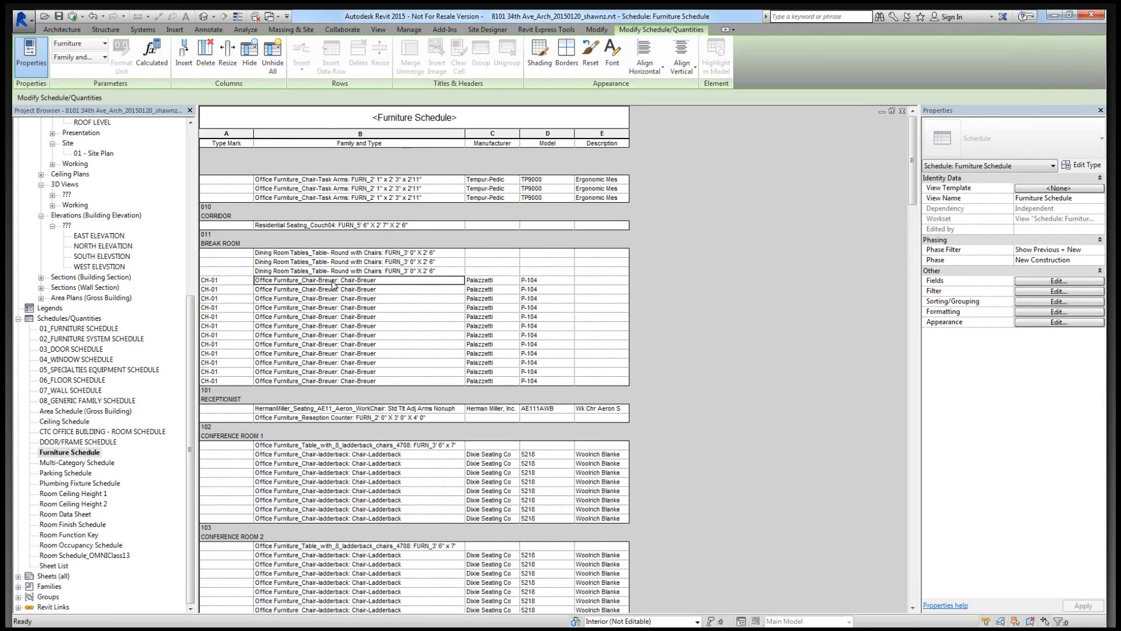
click(336, 289)
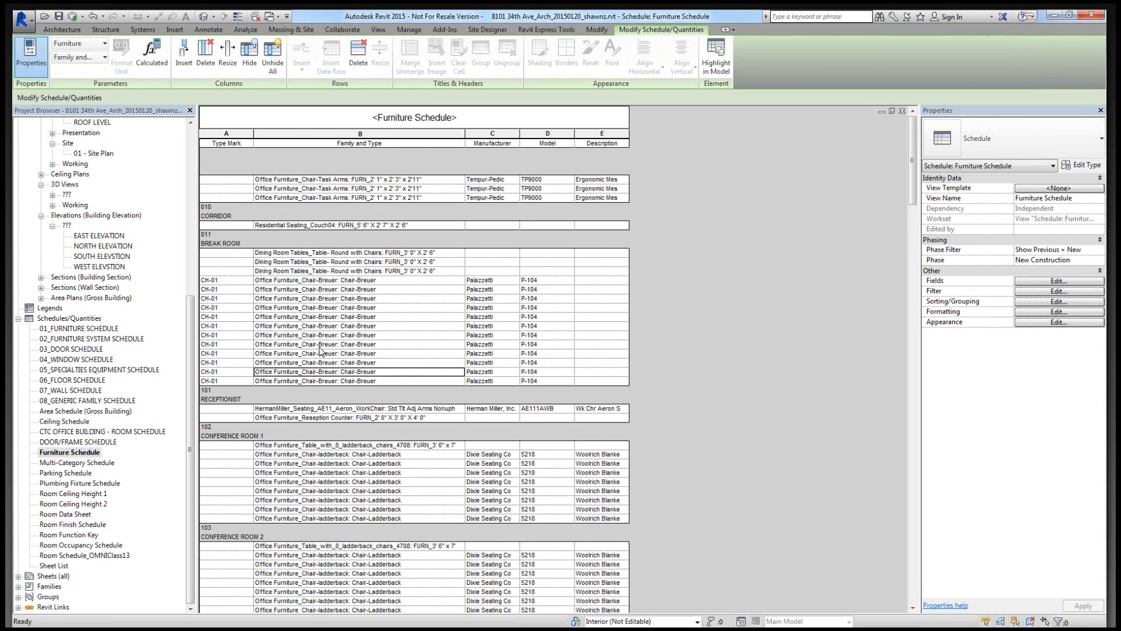
key(Up)
click(339, 275)
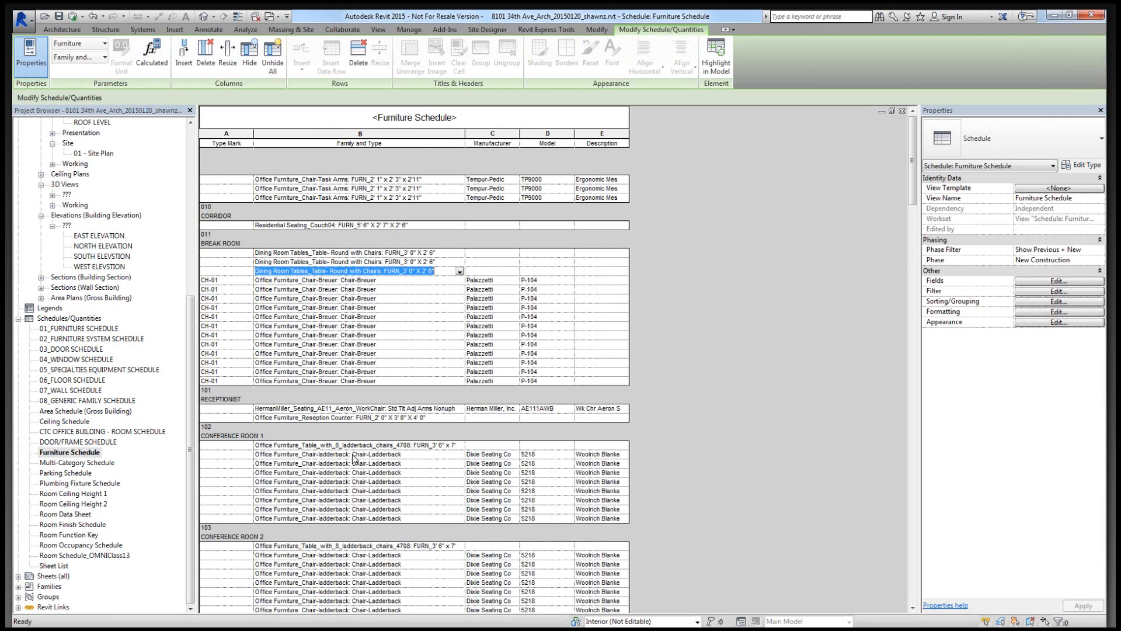
scroll(355, 459, down, 10)
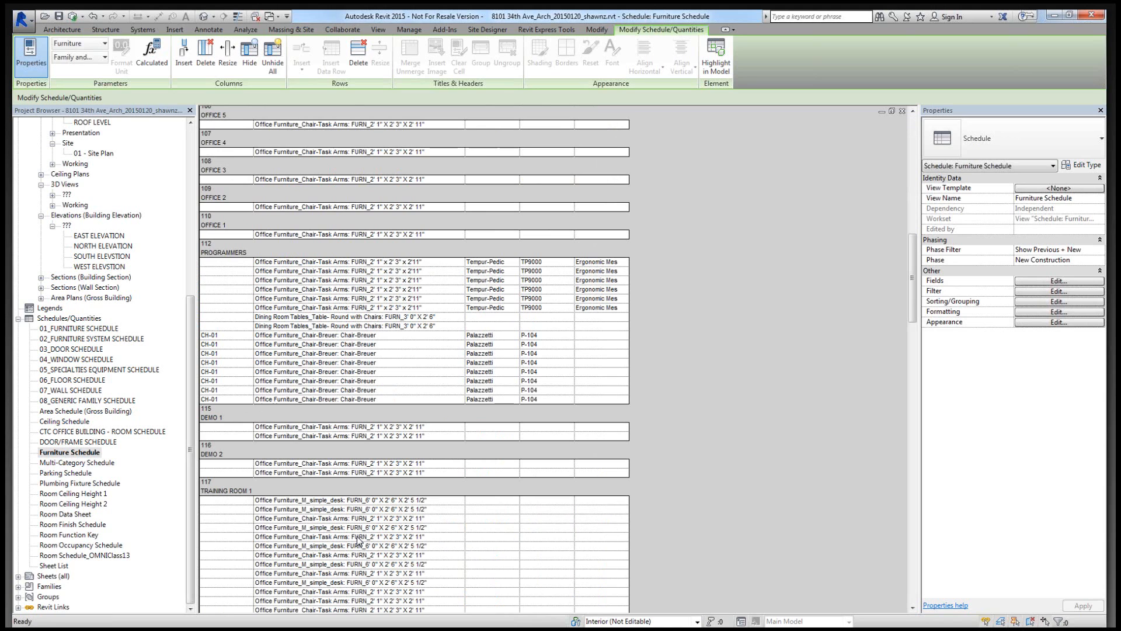
scroll(397, 479, up, 10)
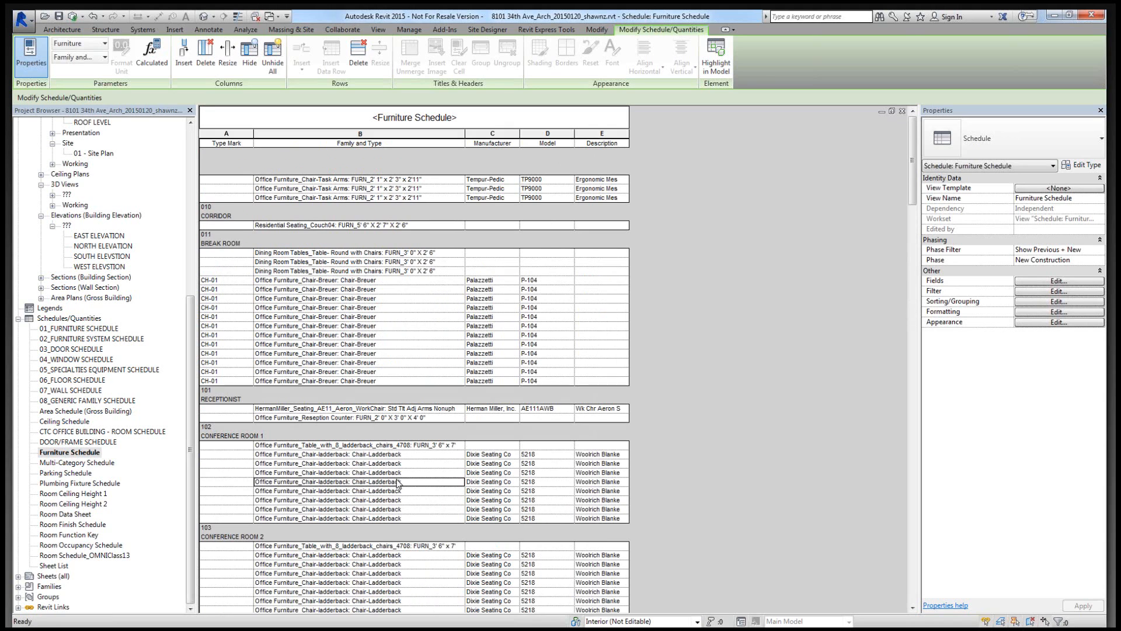
drag(365, 283, 366, 381)
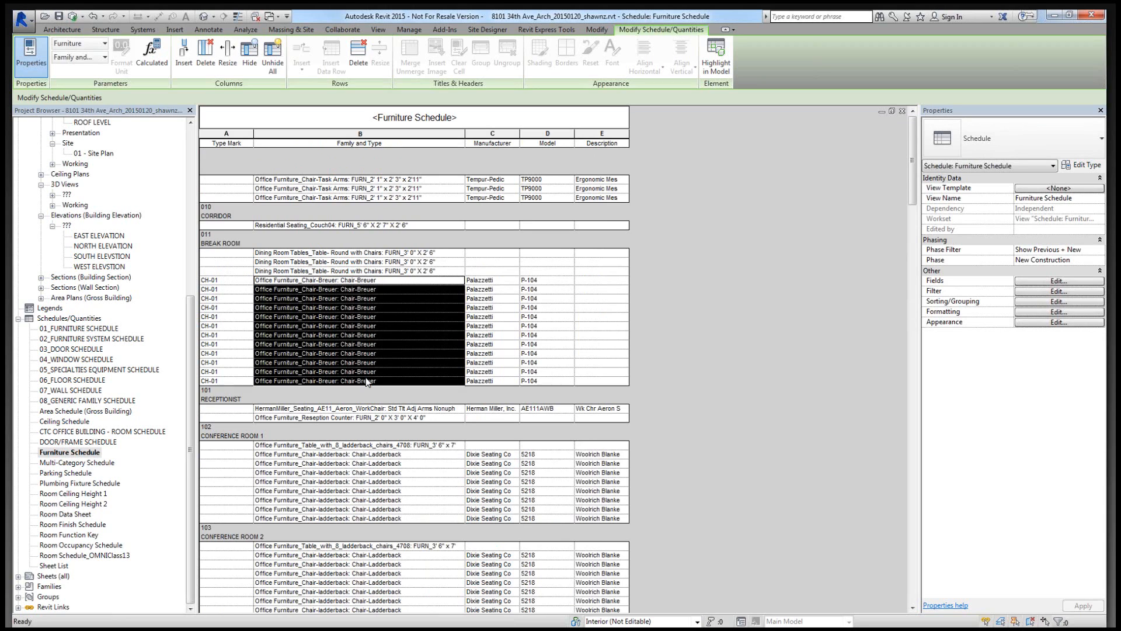
drag(511, 280, 514, 344)
drag(547, 281, 549, 336)
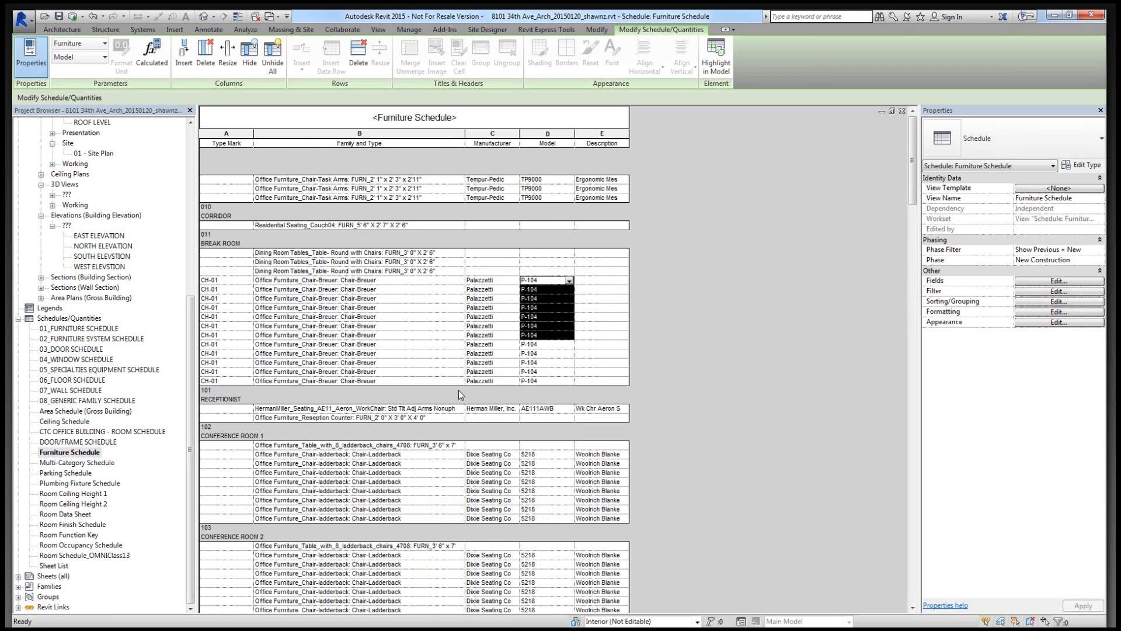
Return to the Room Data Sheet schedule and inspect Vestibule 001's Furniture (Manual) cell.
double_click(75, 515)
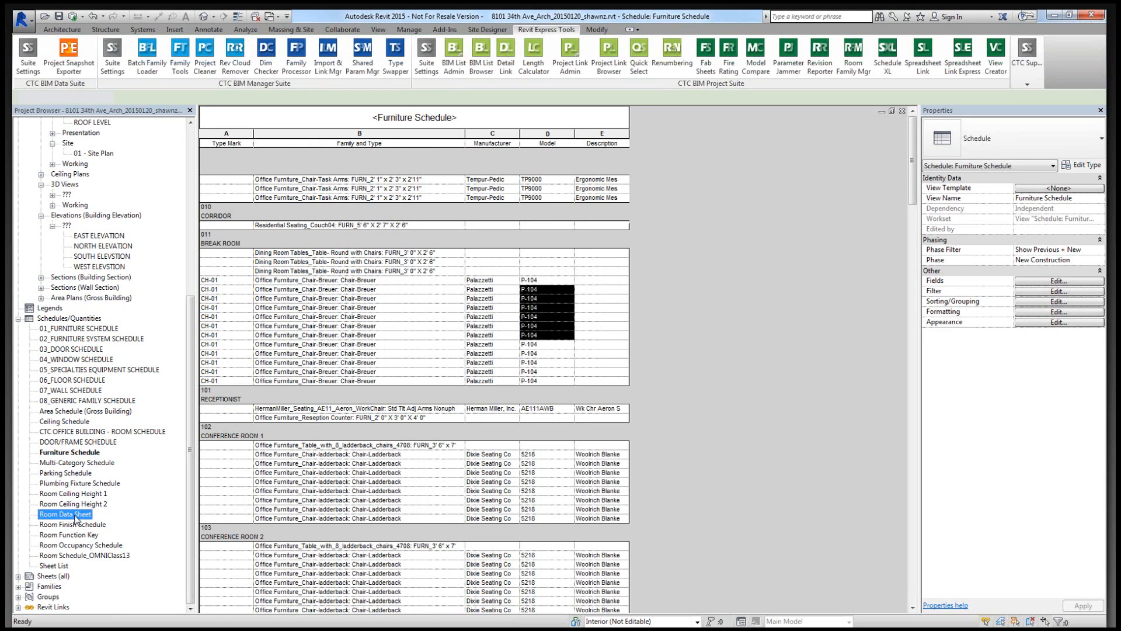
click(440, 171)
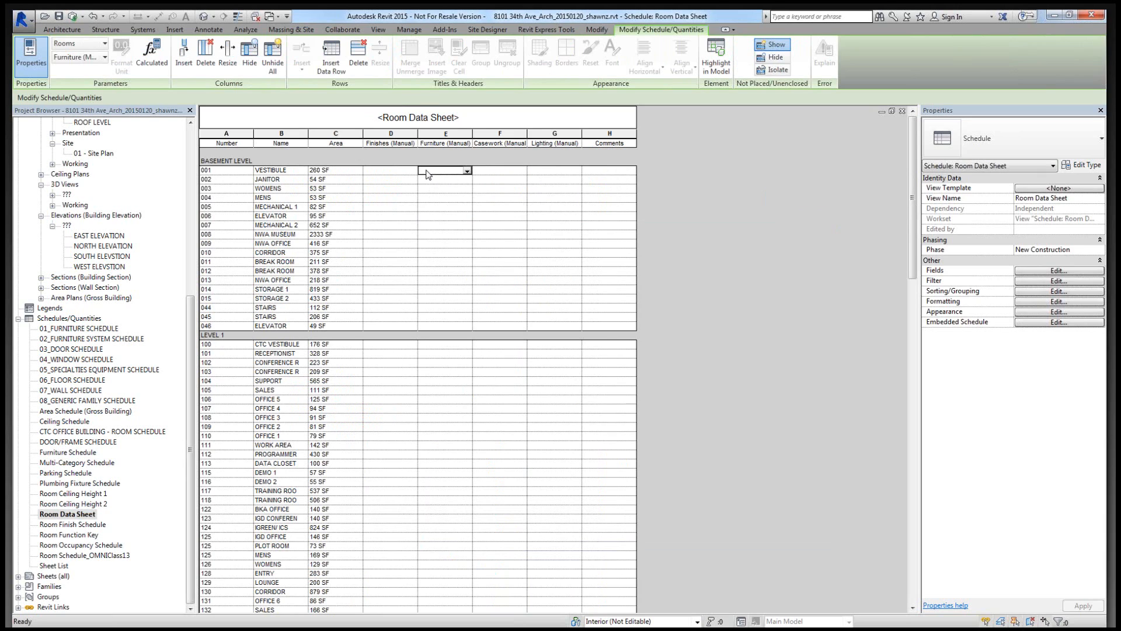
click(434, 171)
Load the Room Data Sheets settings from the project into Spreadsheet Link, overwriting the Room Data Sheet and Furniture Schedule worksheets.
click(561, 31)
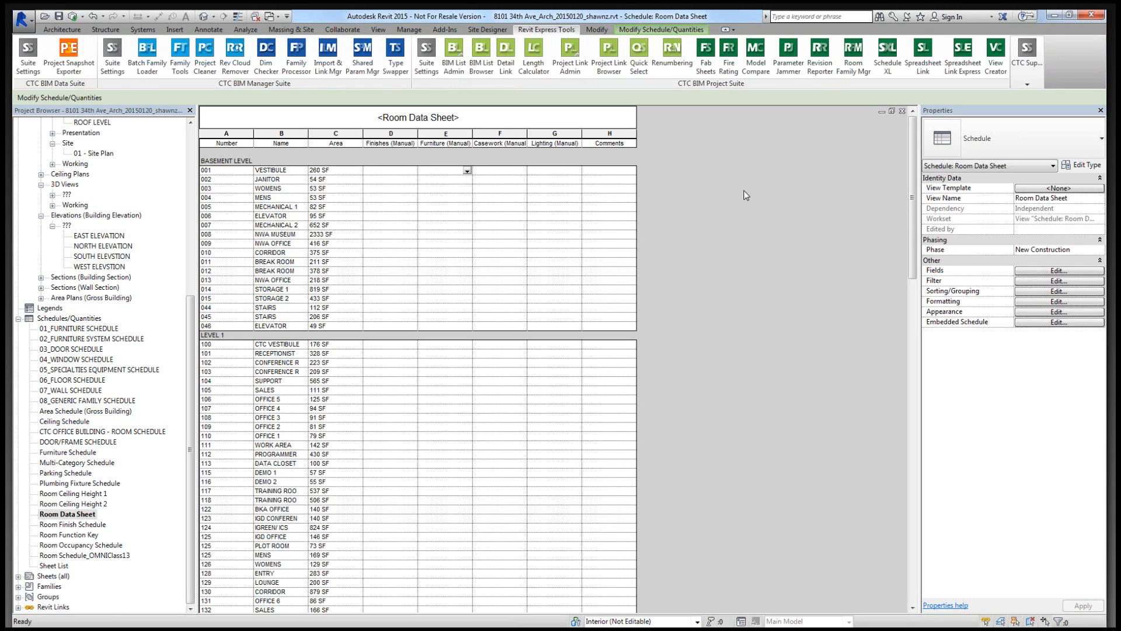
click(928, 72)
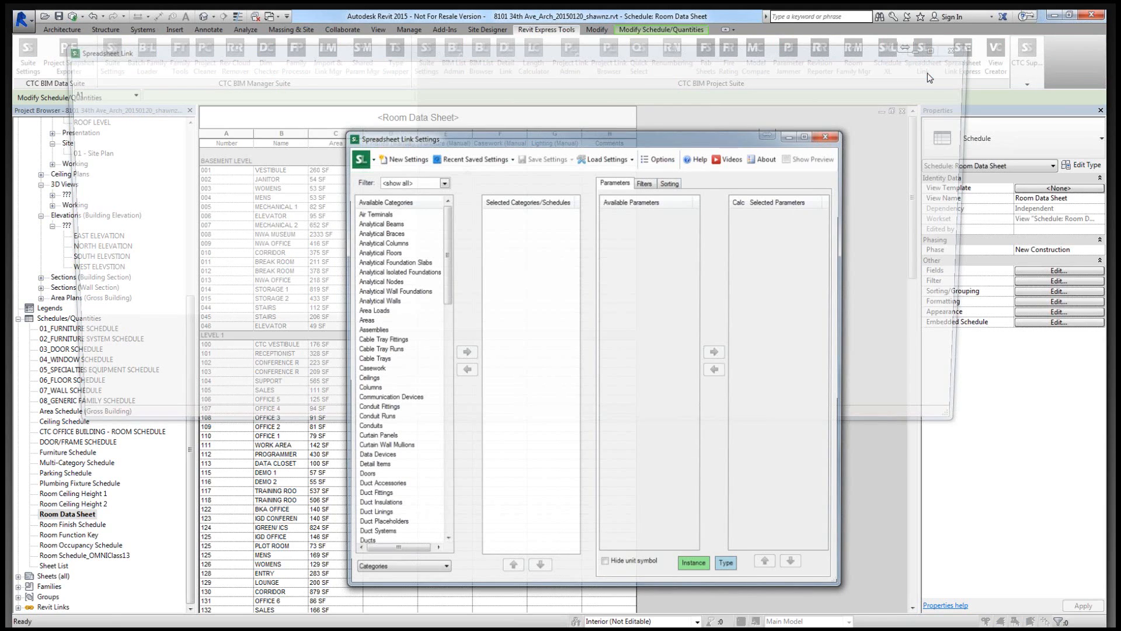
click(607, 157)
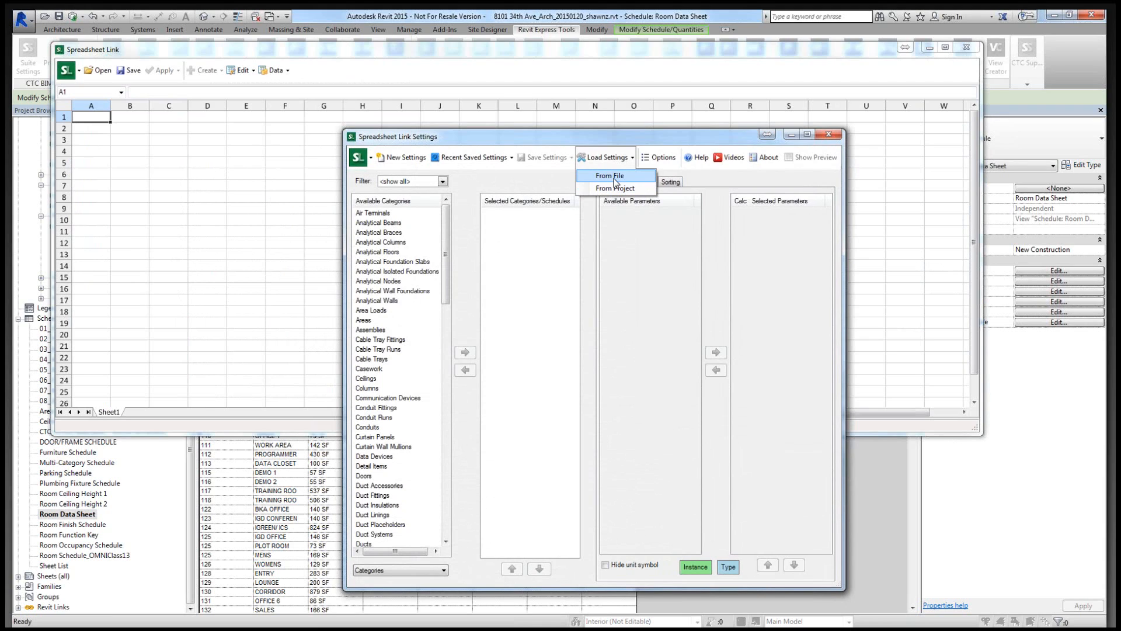
click(616, 189)
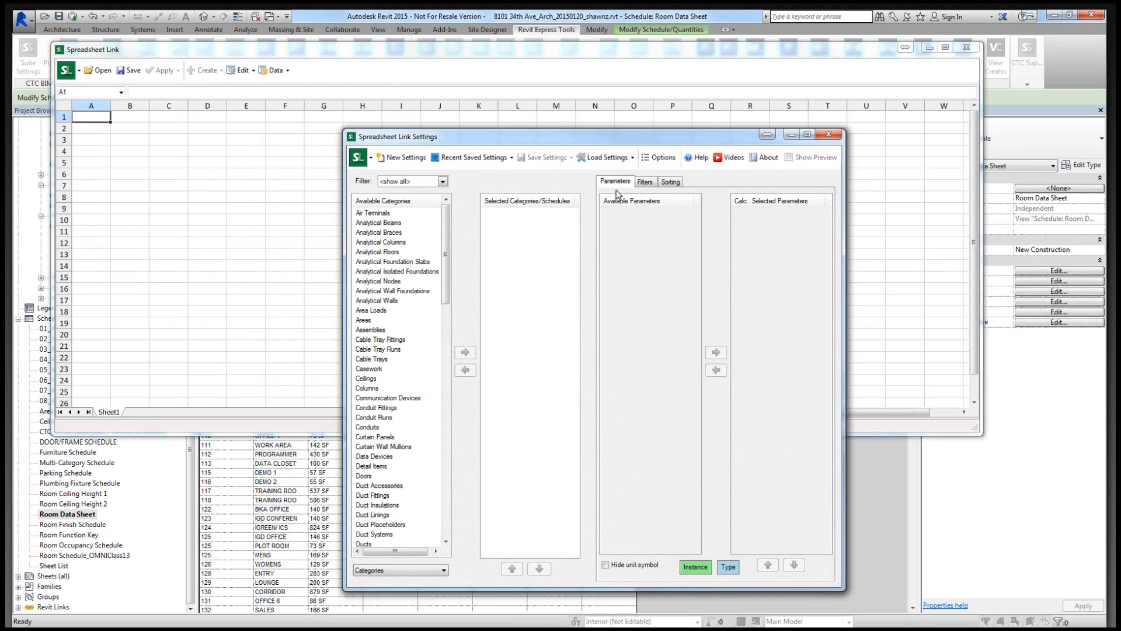
click(565, 303)
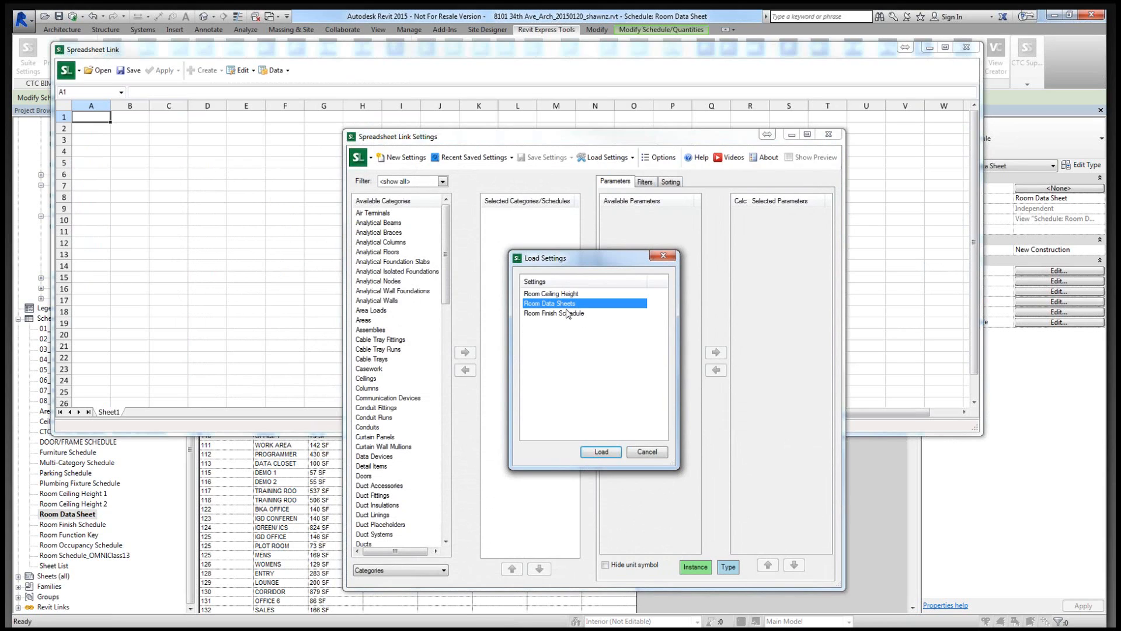
drag(586, 261, 602, 261)
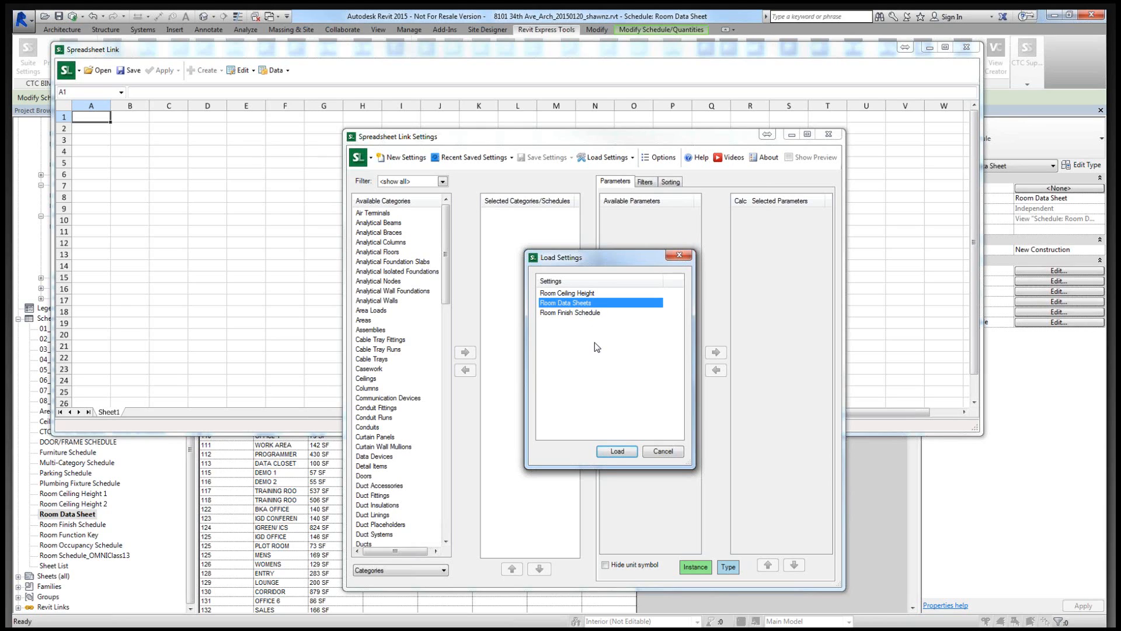
click(616, 456)
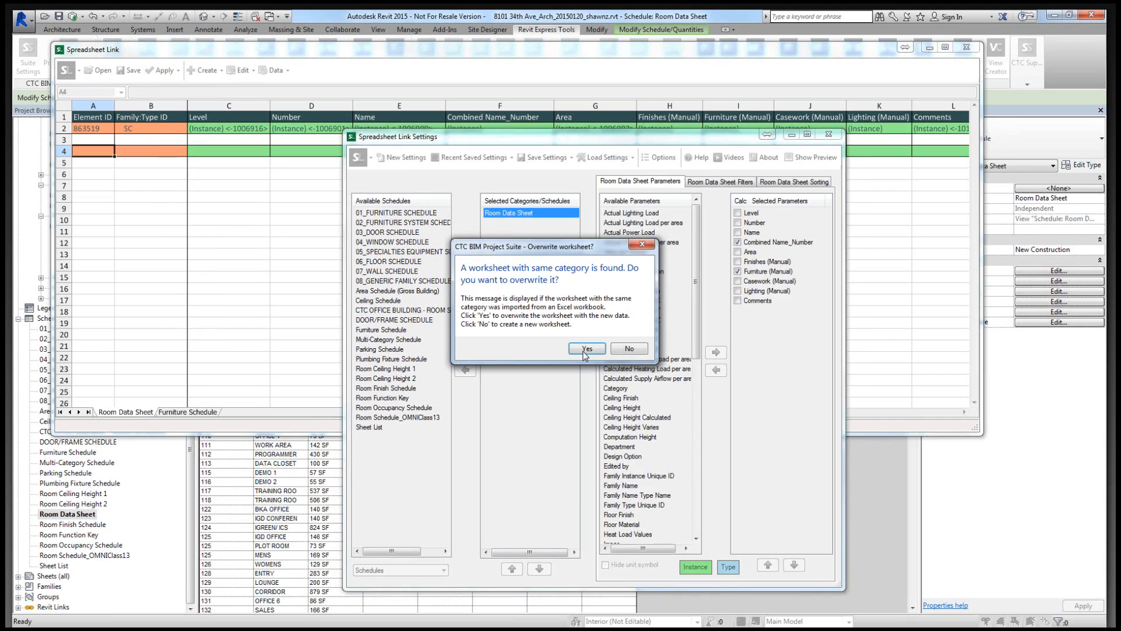
click(584, 351)
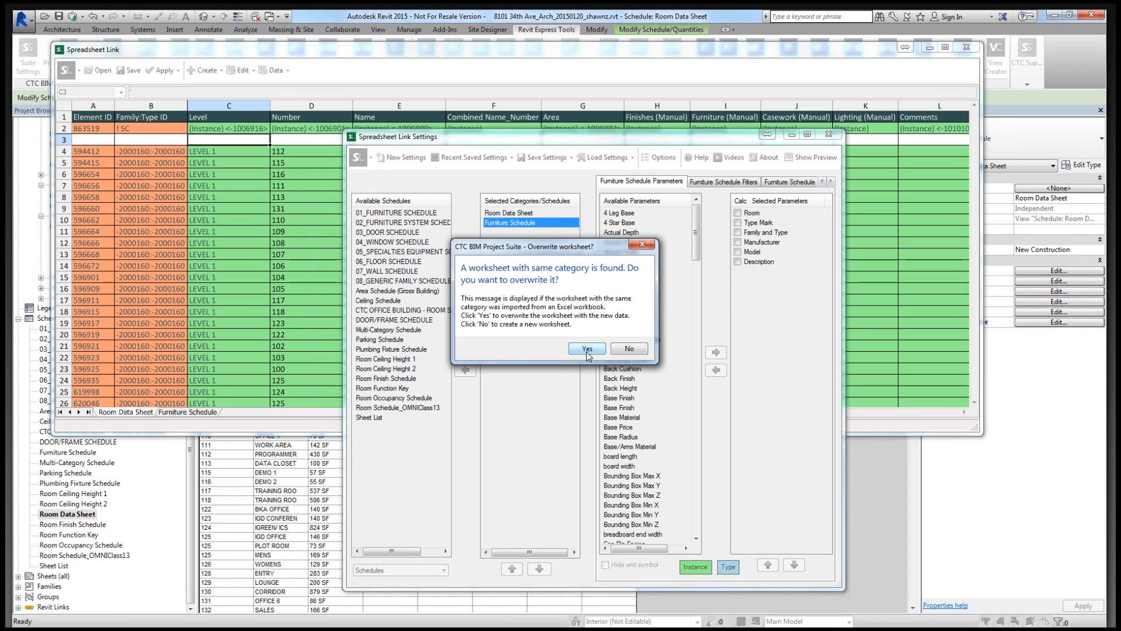
click(587, 351)
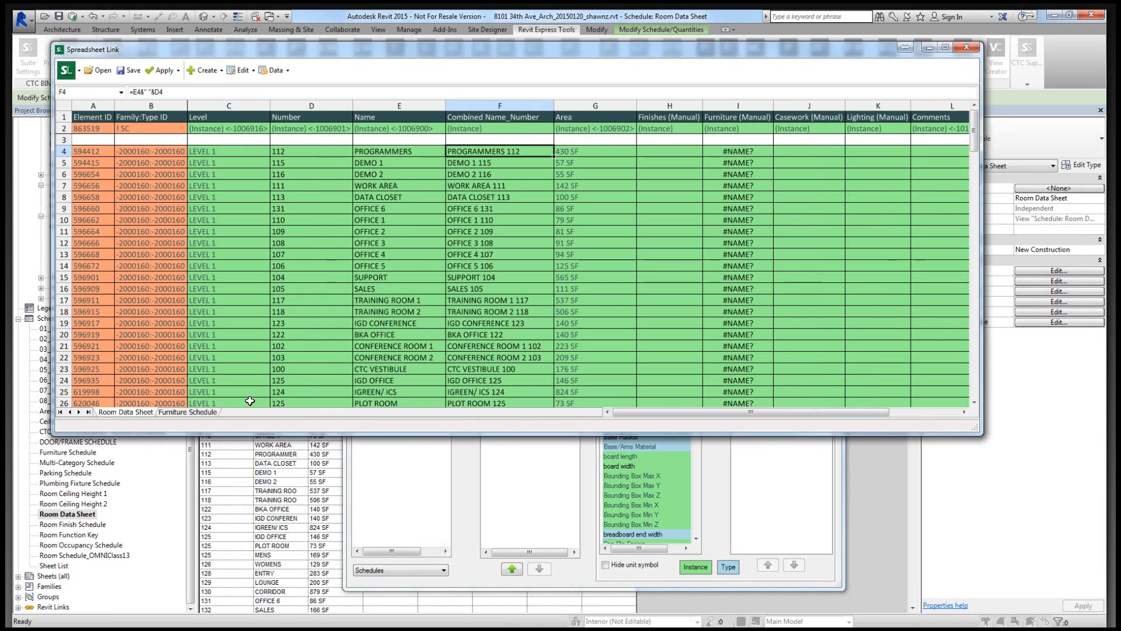
Examine the Room column values in the Furniture Schedule worksheet, going down row by row from row 4.
click(208, 412)
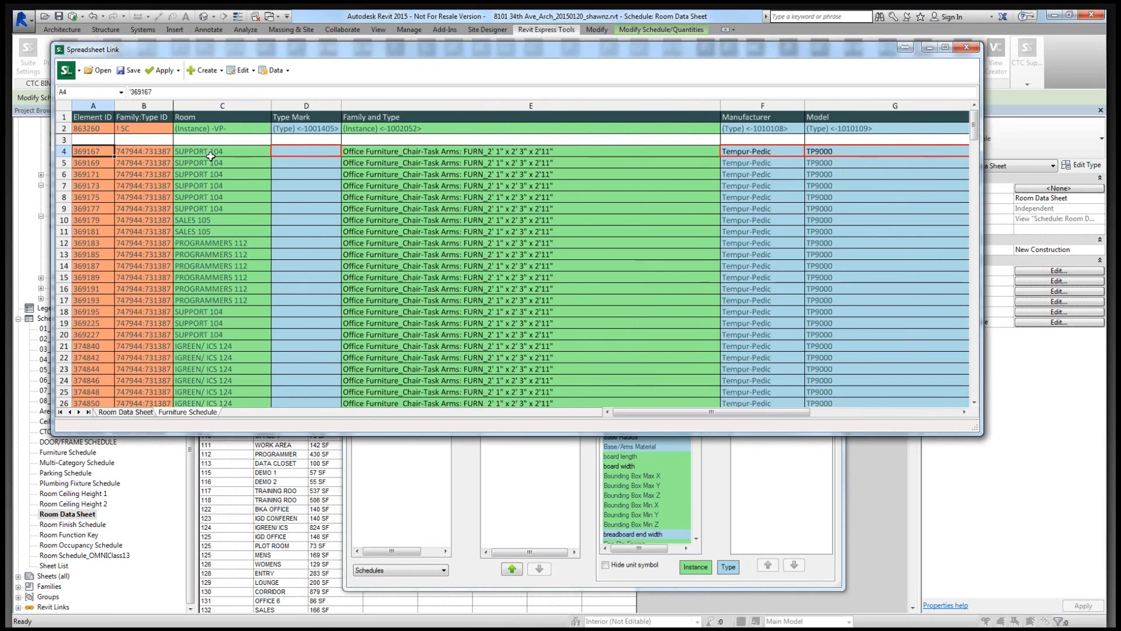
click(209, 153)
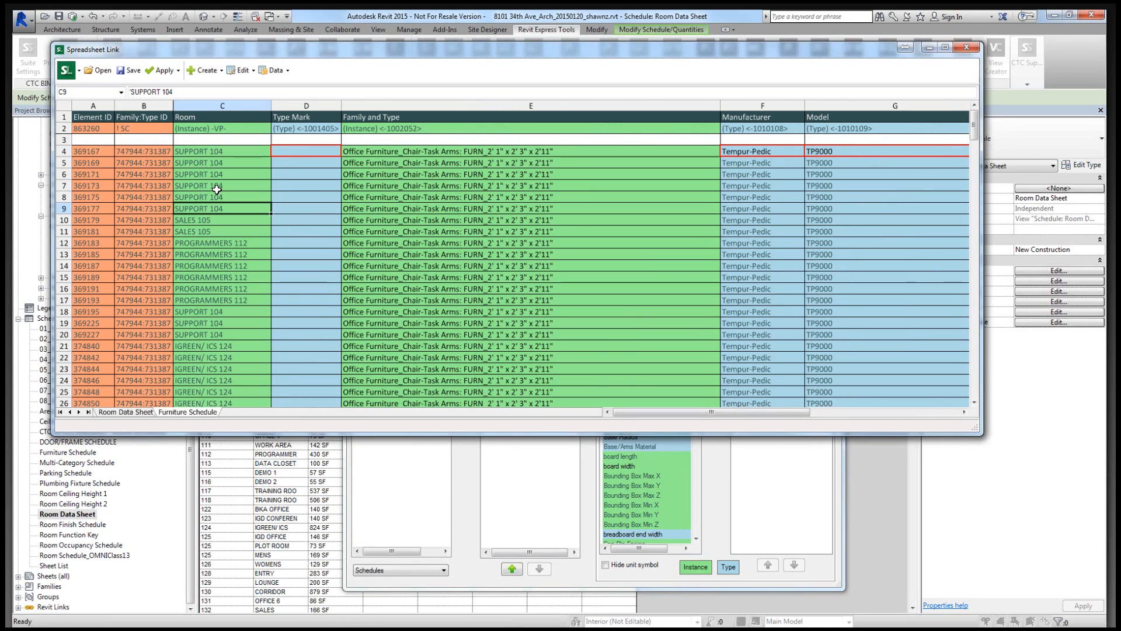
key(Down)
key(Down)
key(Down)
key(Down)
key(Down)
key(Down)
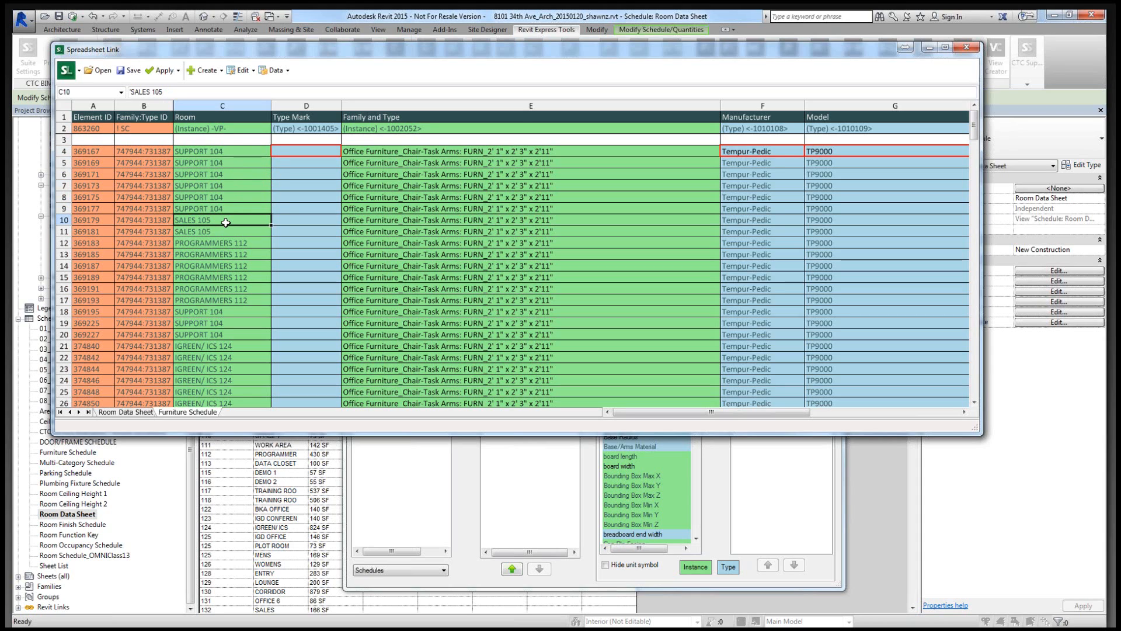
Return to the Spreadsheet Link settings and inspect the Room parameter selected for the Furniture Schedule.
click(761, 477)
click(510, 223)
click(759, 214)
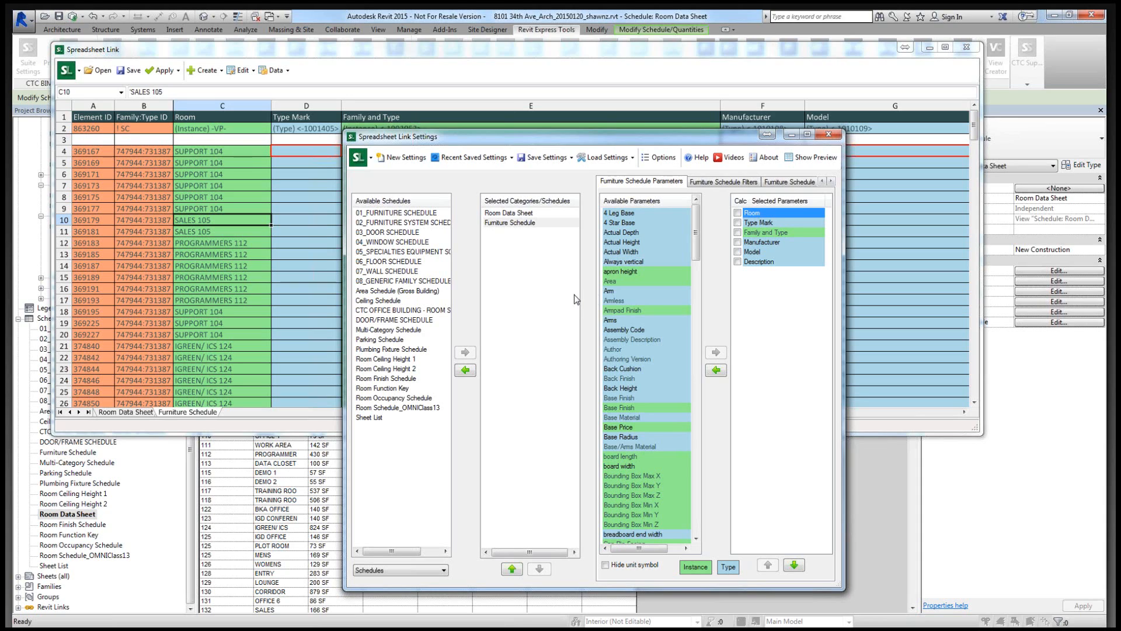
Inspect the Room Data Sheet's Combined Name_Number parameter and the lookup formula in worksheet cell I4 under Furniture (Manual).
click(532, 213)
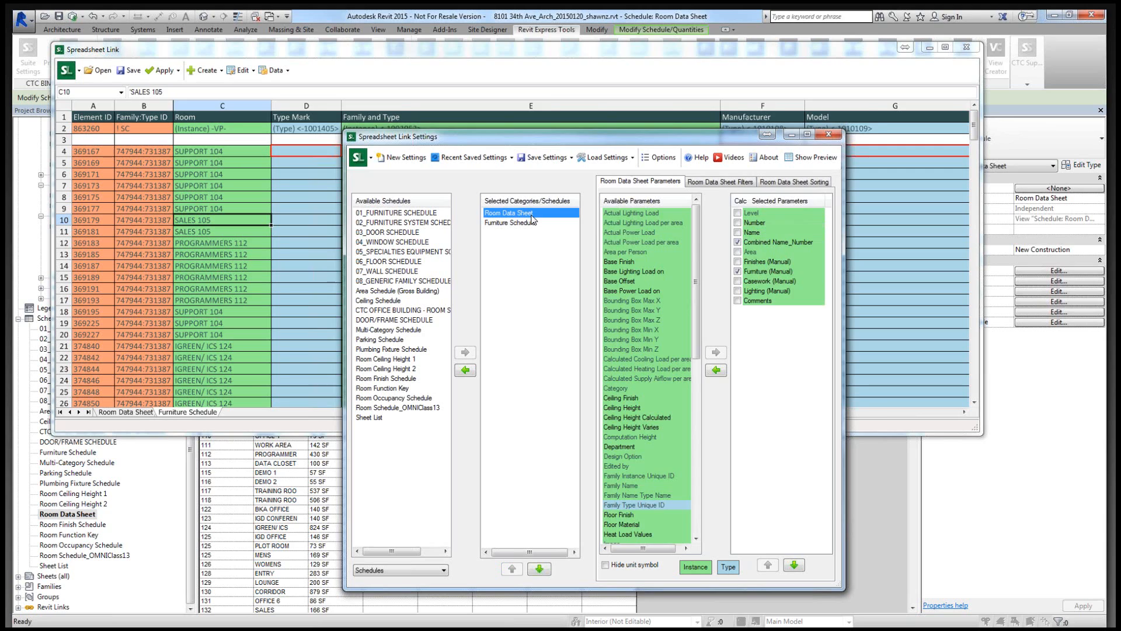
click(769, 242)
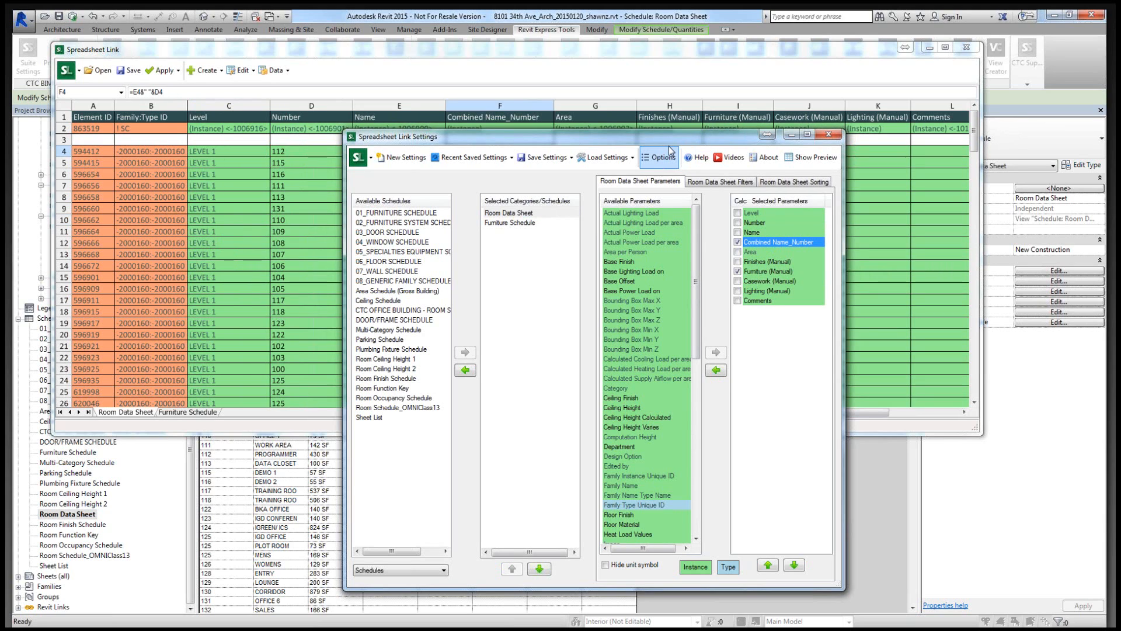
drag(669, 138, 808, 216)
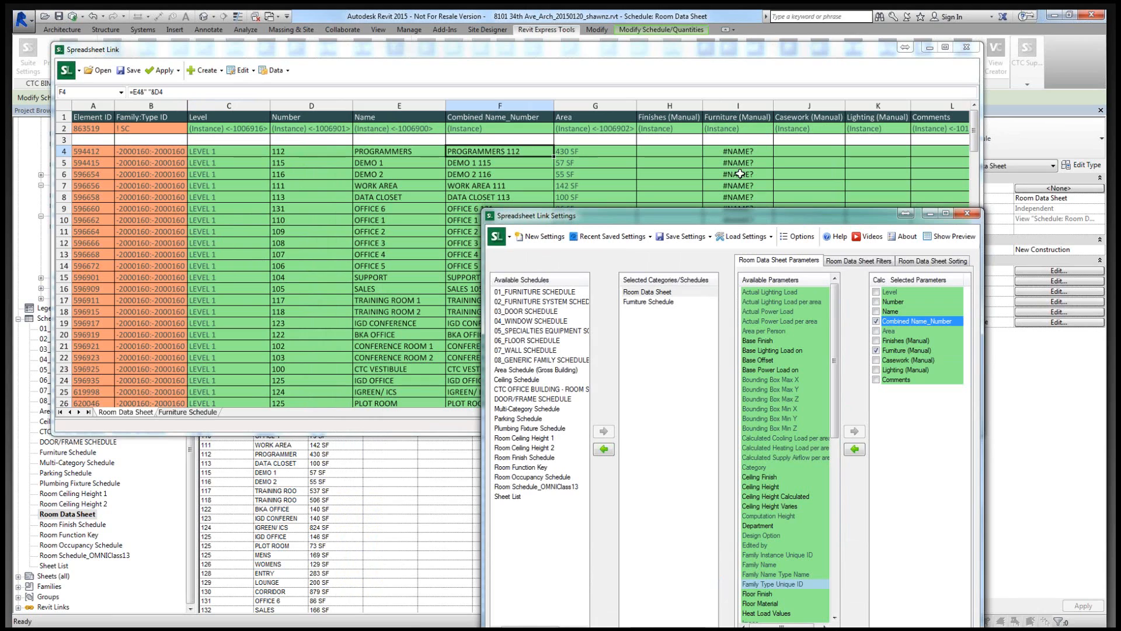
click(733, 152)
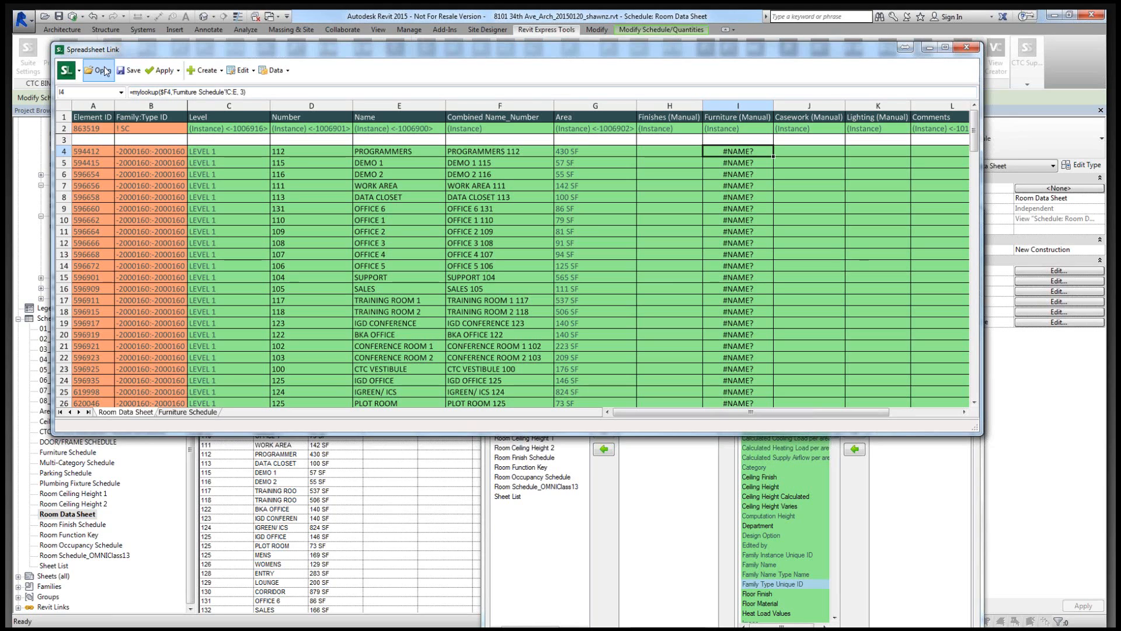
click(129, 71)
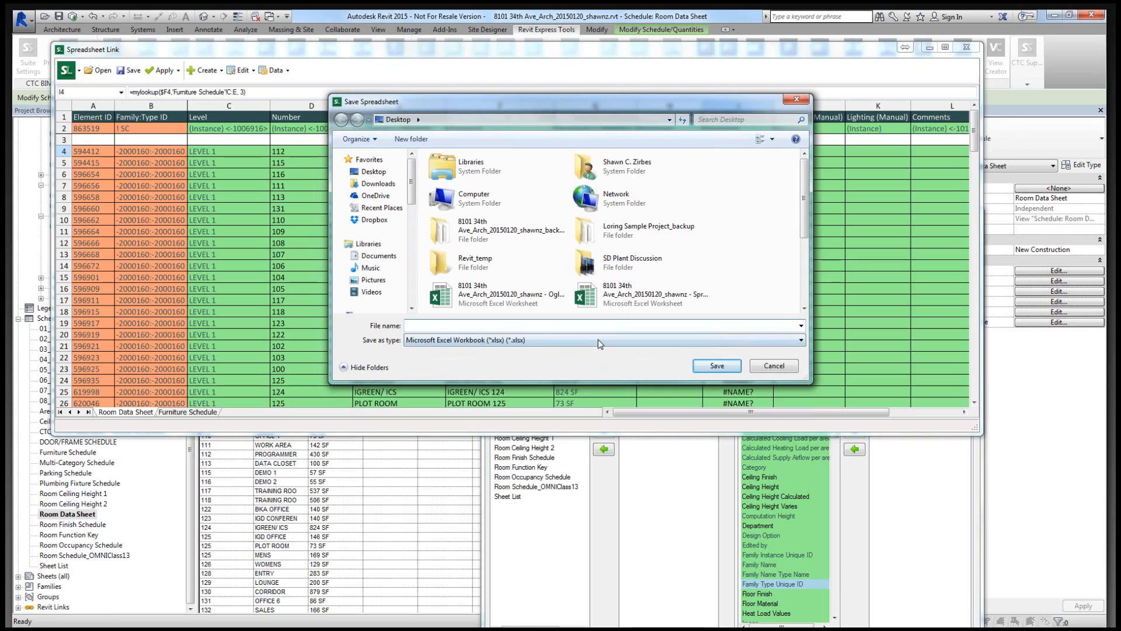
click(598, 339)
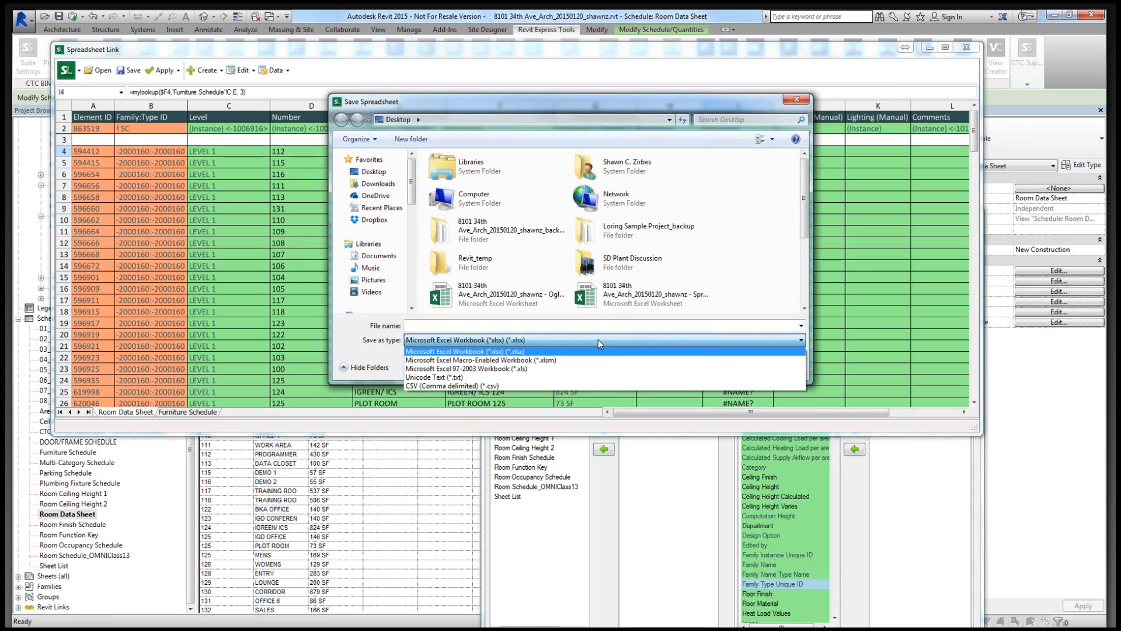
click(550, 360)
click(462, 300)
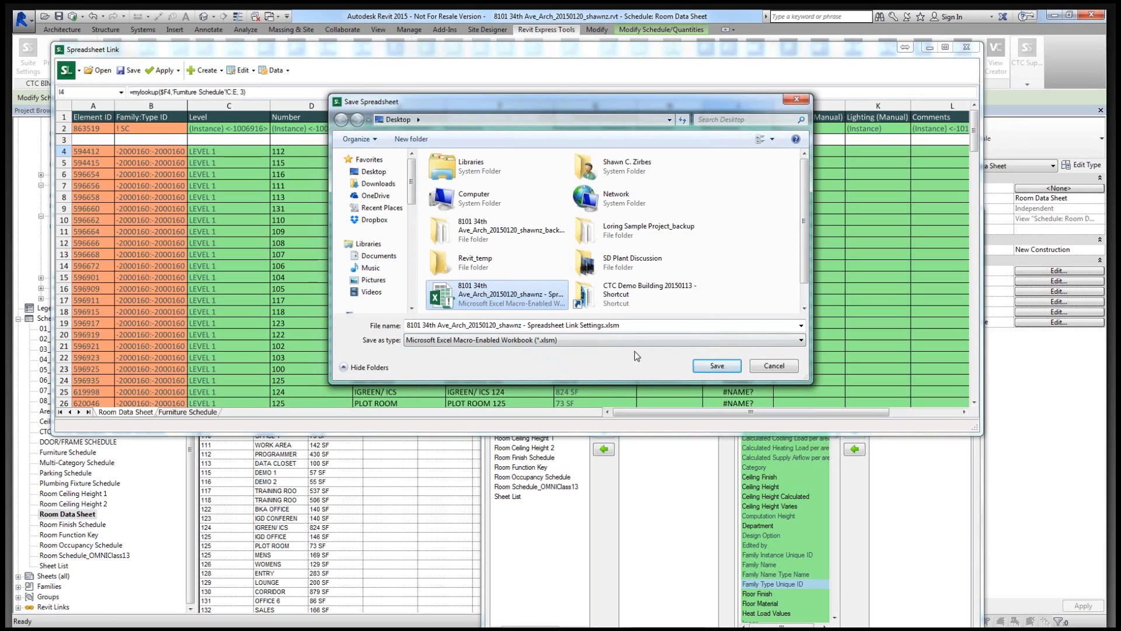
click(773, 366)
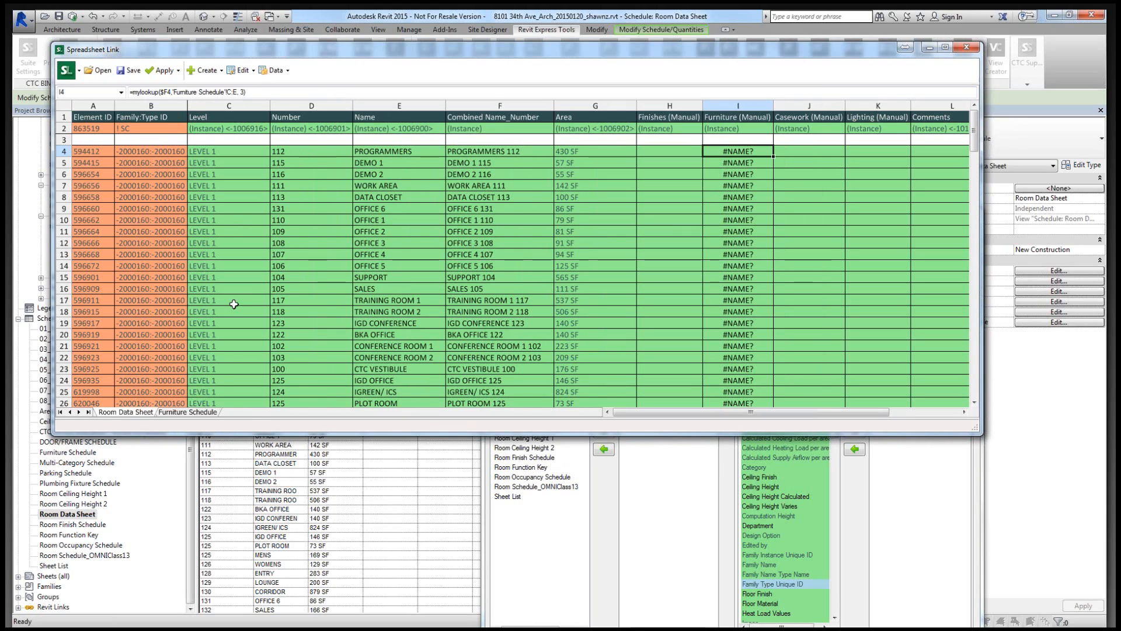
Check the Furniture Schedule worksheet's last row and set the mylookup range in Room Data Sheet cell I4 to C$4:E$253.
click(188, 413)
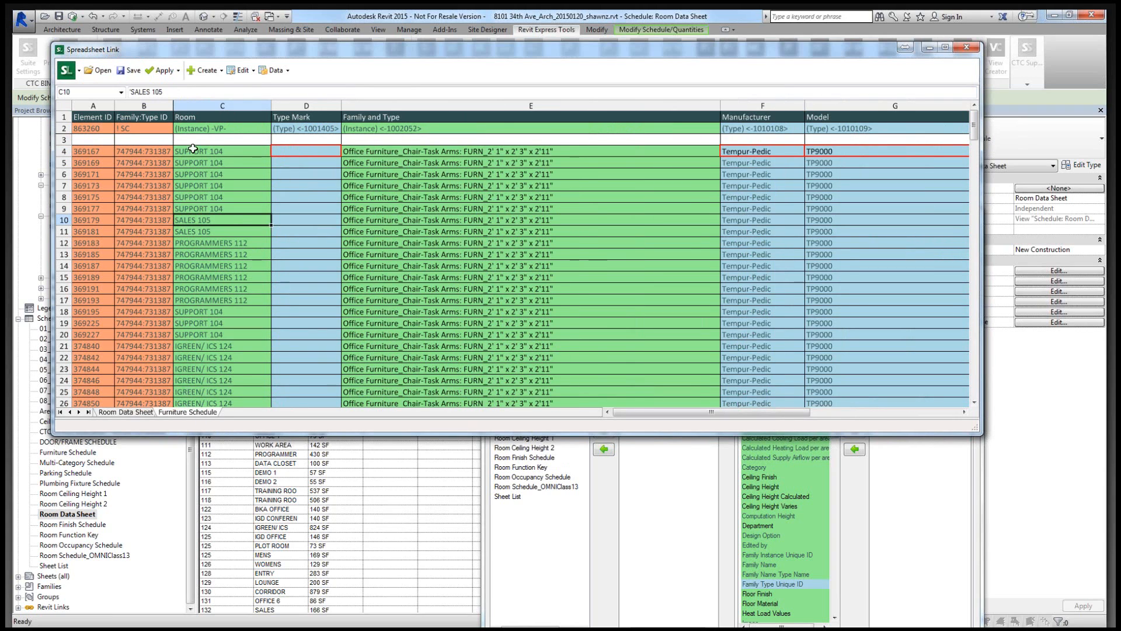
drag(974, 129, 970, 404)
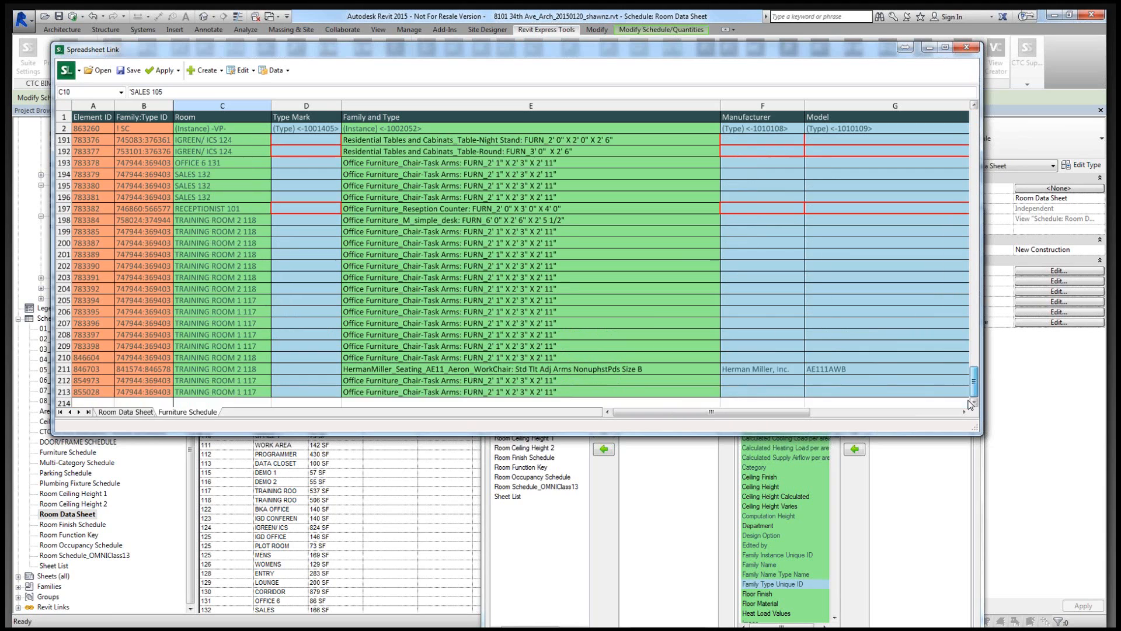
click(132, 412)
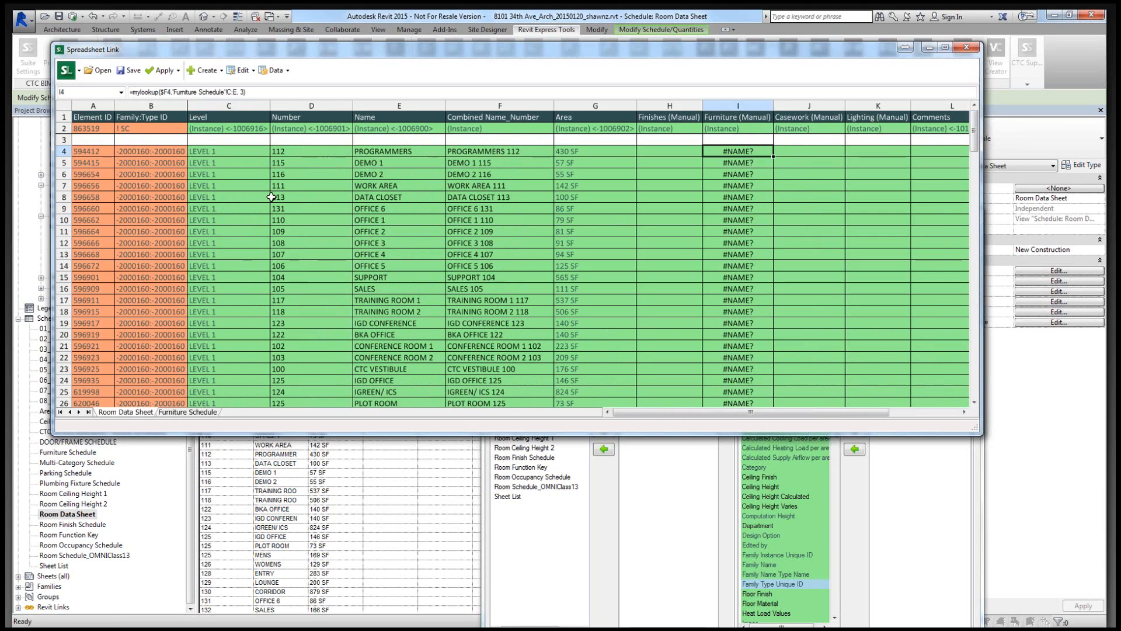
click(229, 92)
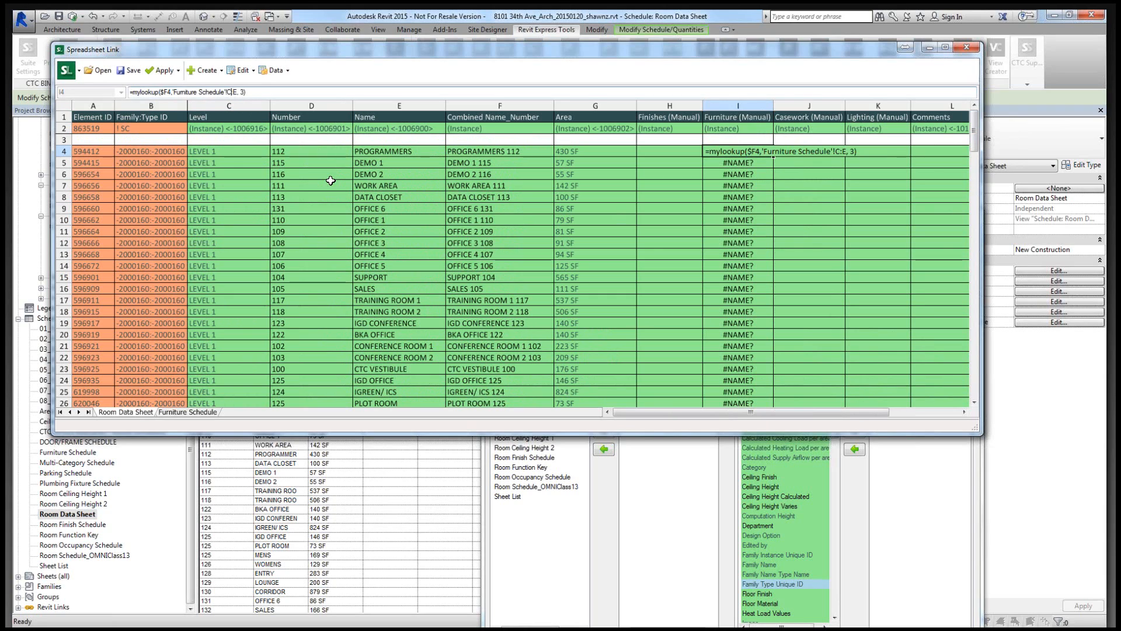
text($4:E)
text($252)
key(BackSpace)
text(3)
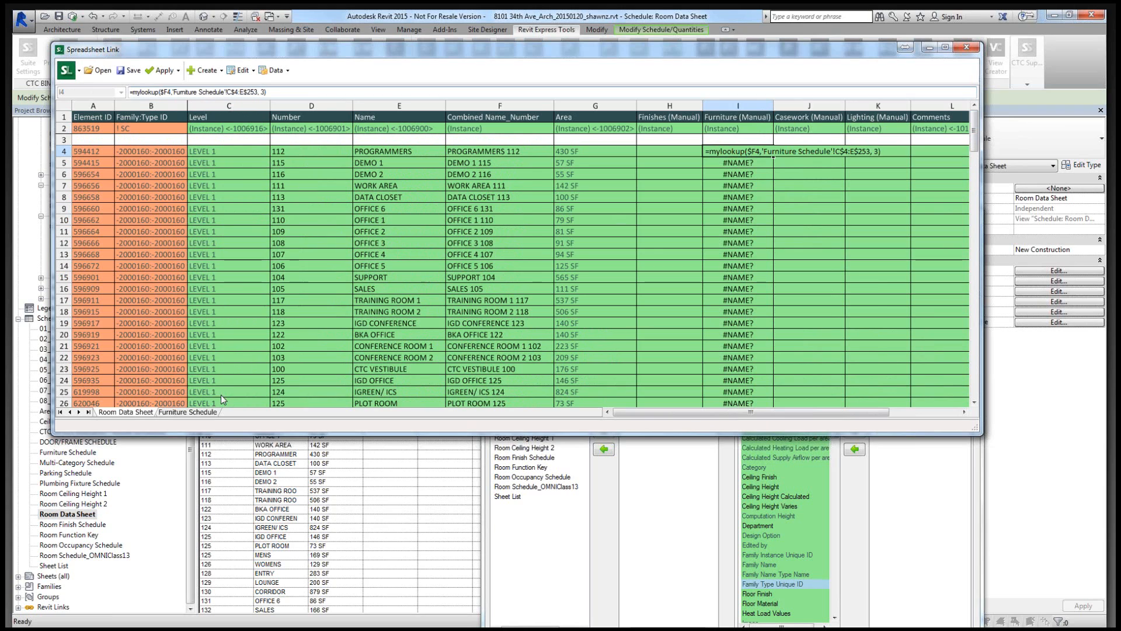
Recheck the Furniture Schedule rows, correct the range in cell I4's lookup formula to C$4:E$213, and inspect the Furniture (Manual) cells.
click(187, 412)
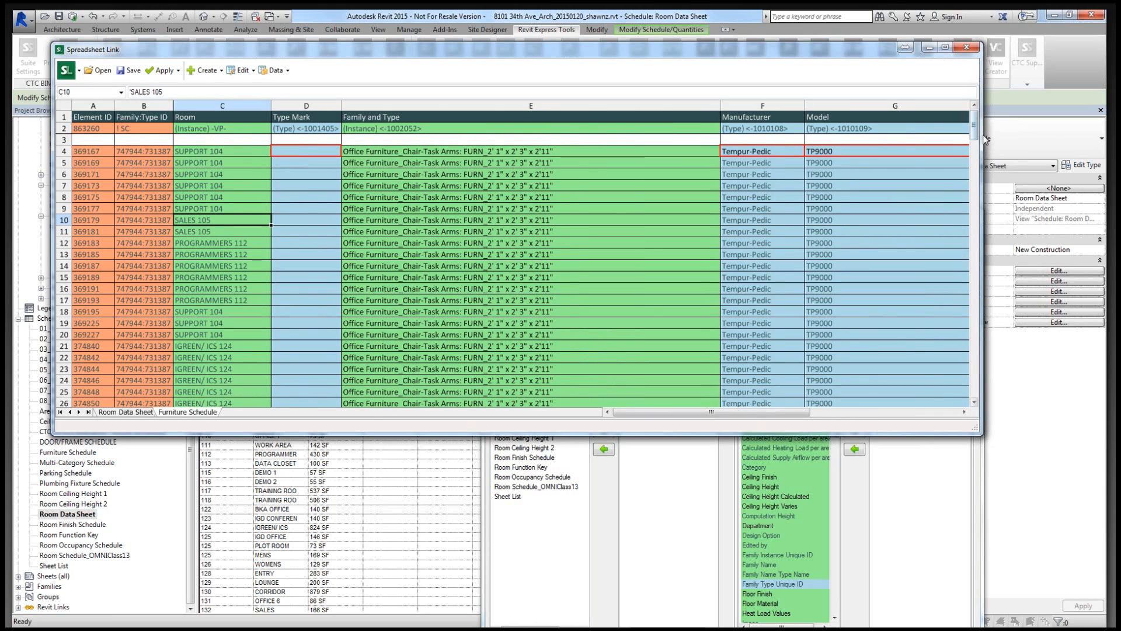
drag(974, 127, 974, 182)
click(126, 413)
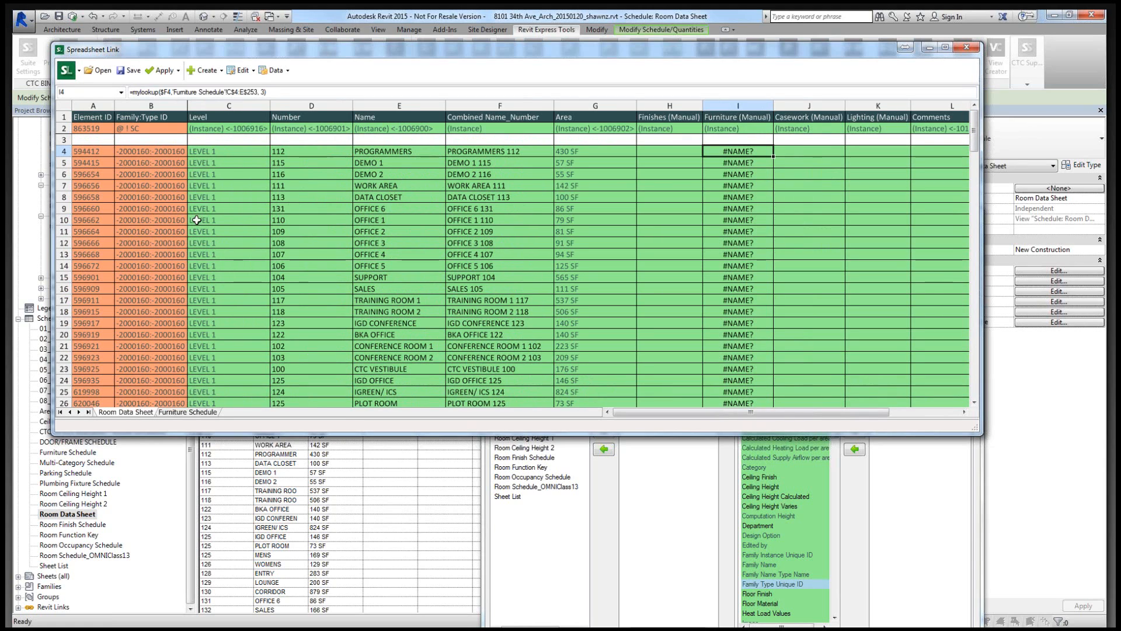
click(251, 93)
key(BackSpace)
text(1)
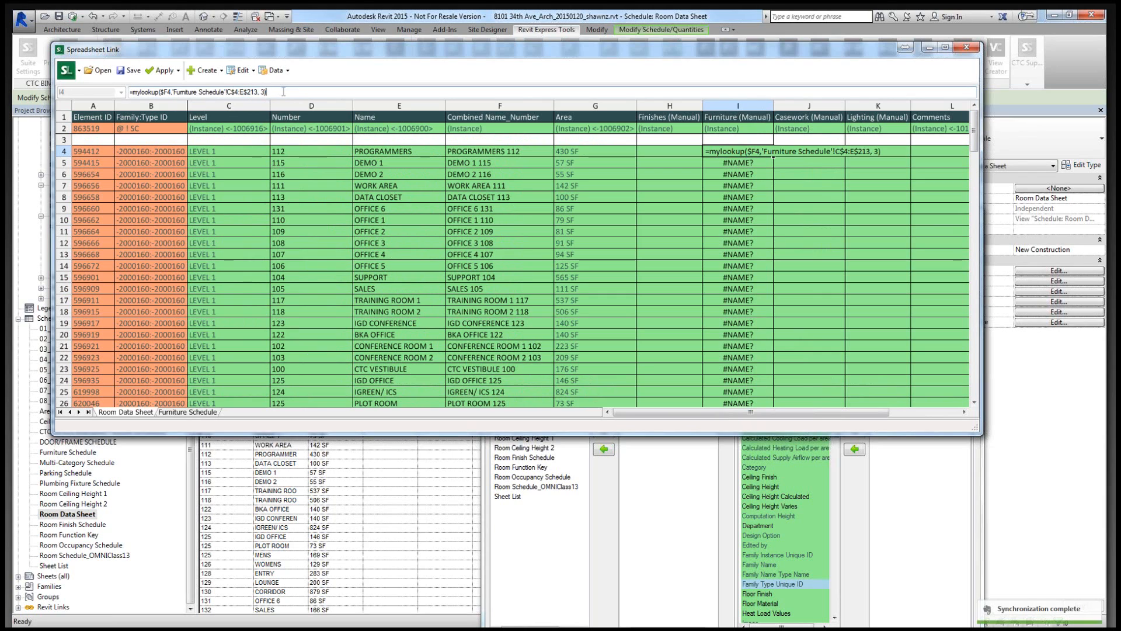
key(Return)
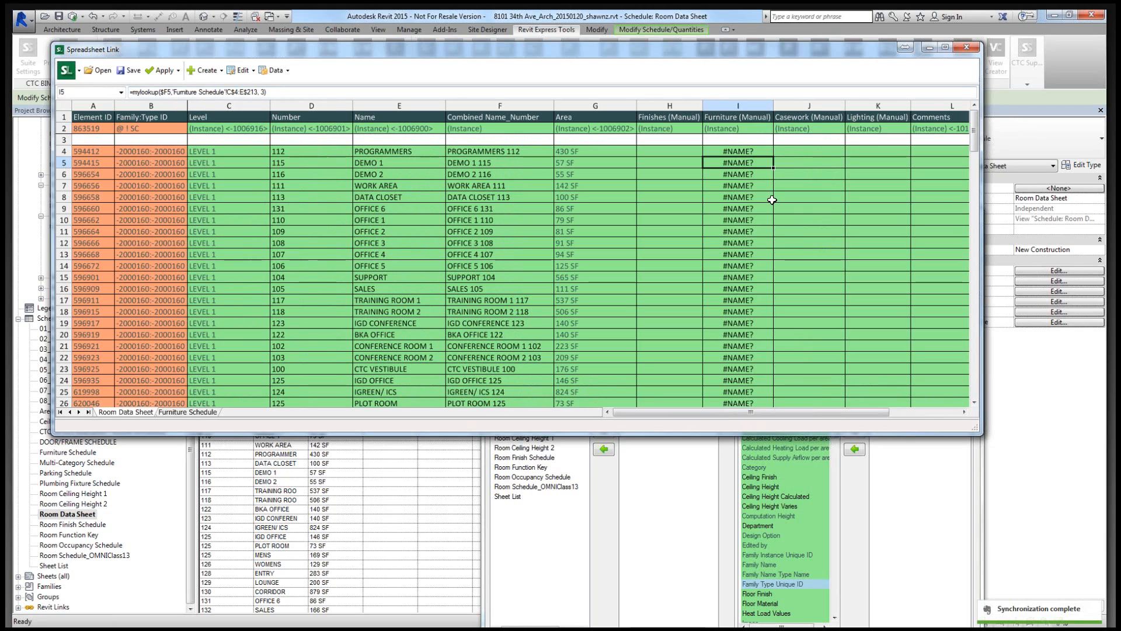
click(757, 264)
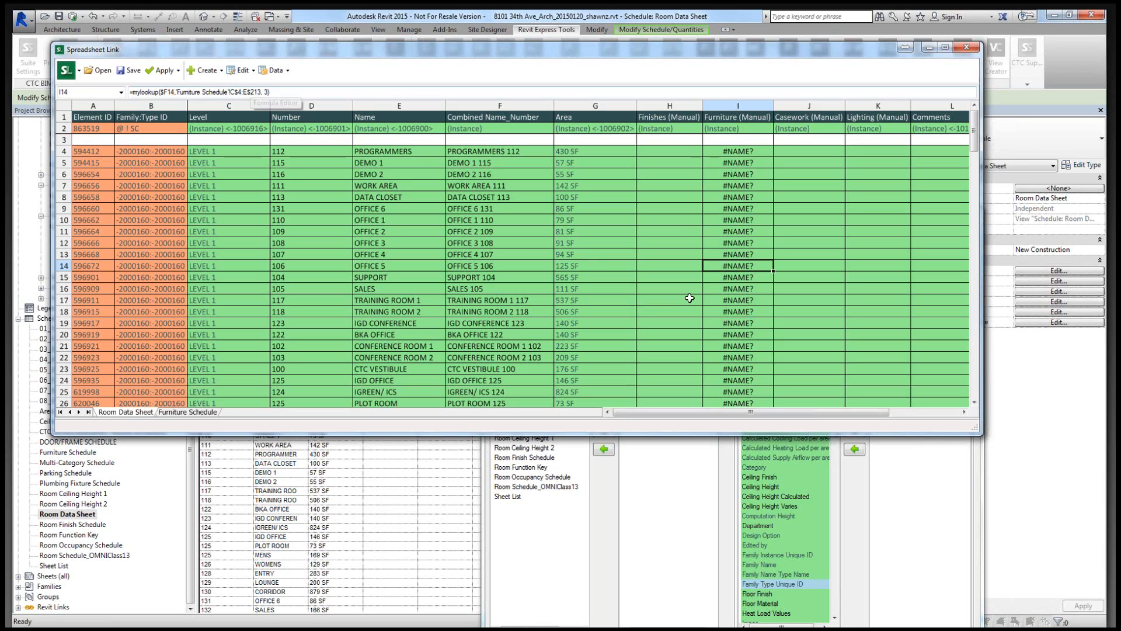
click(741, 153)
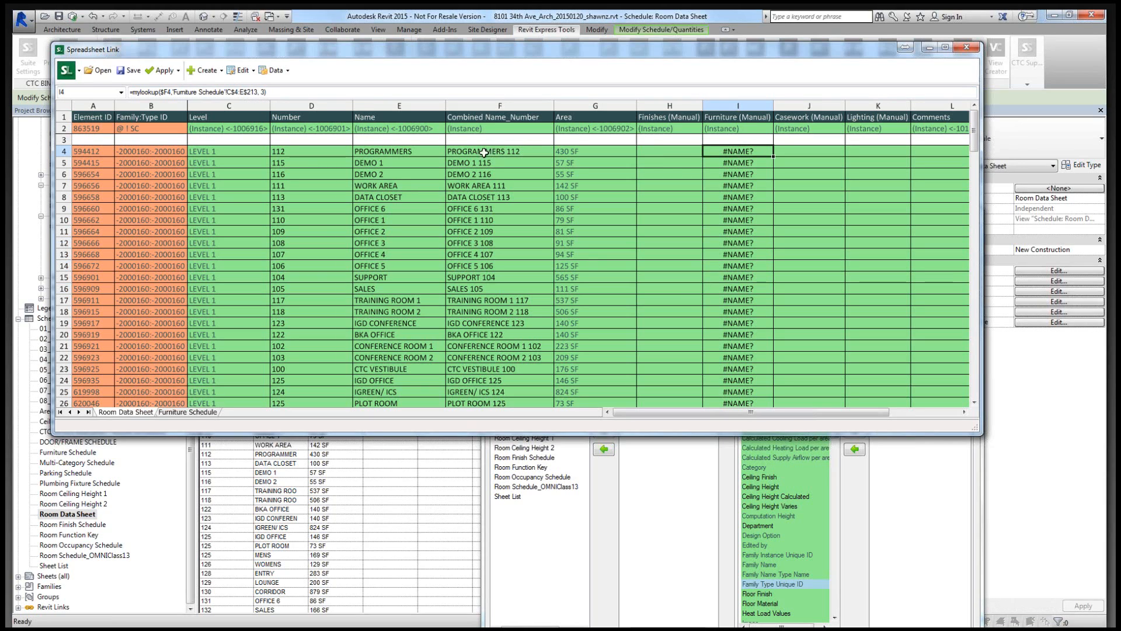
Save the spreadsheet as a macro-enabled workbook over the desktop's existing Spreadsheet Link Settings.xlsm and open it in Excel.
click(185, 411)
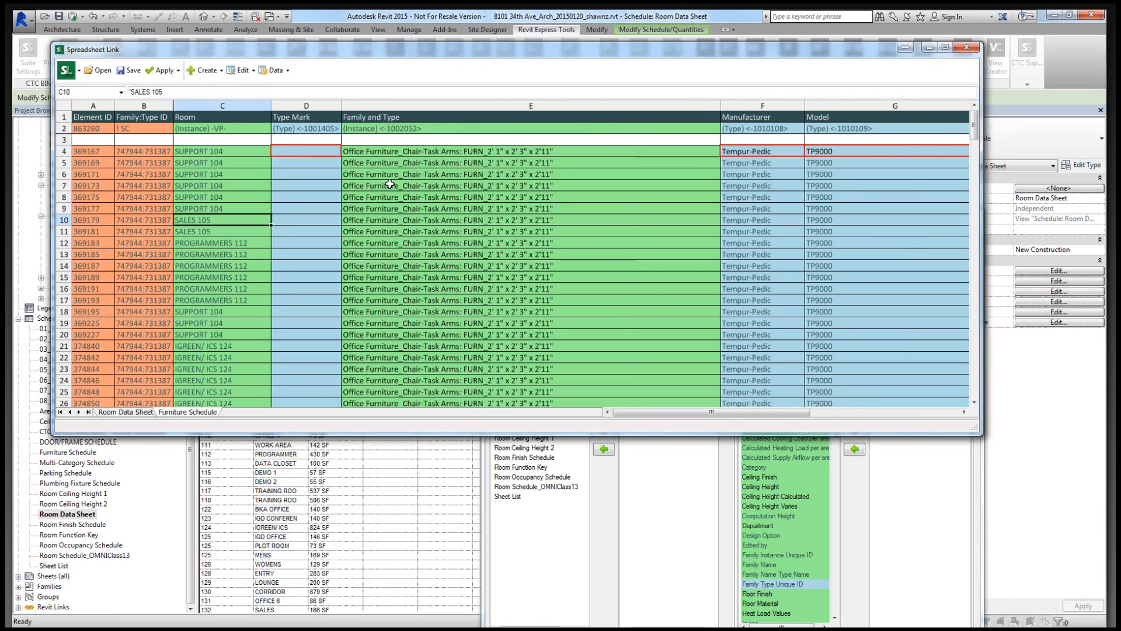
click(129, 72)
click(513, 340)
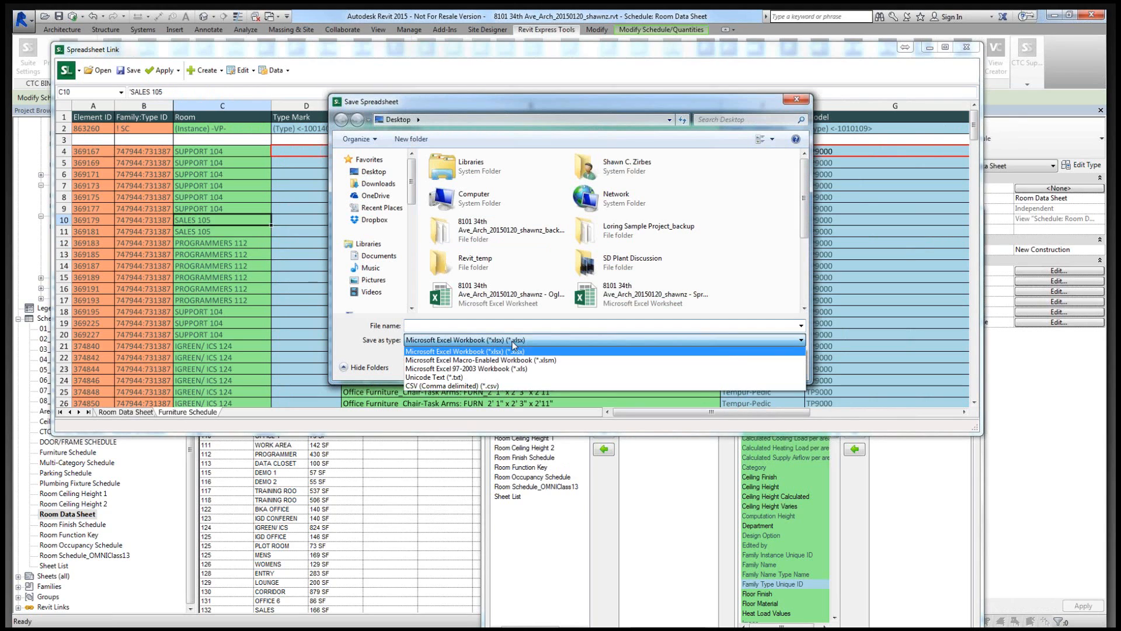
click(547, 360)
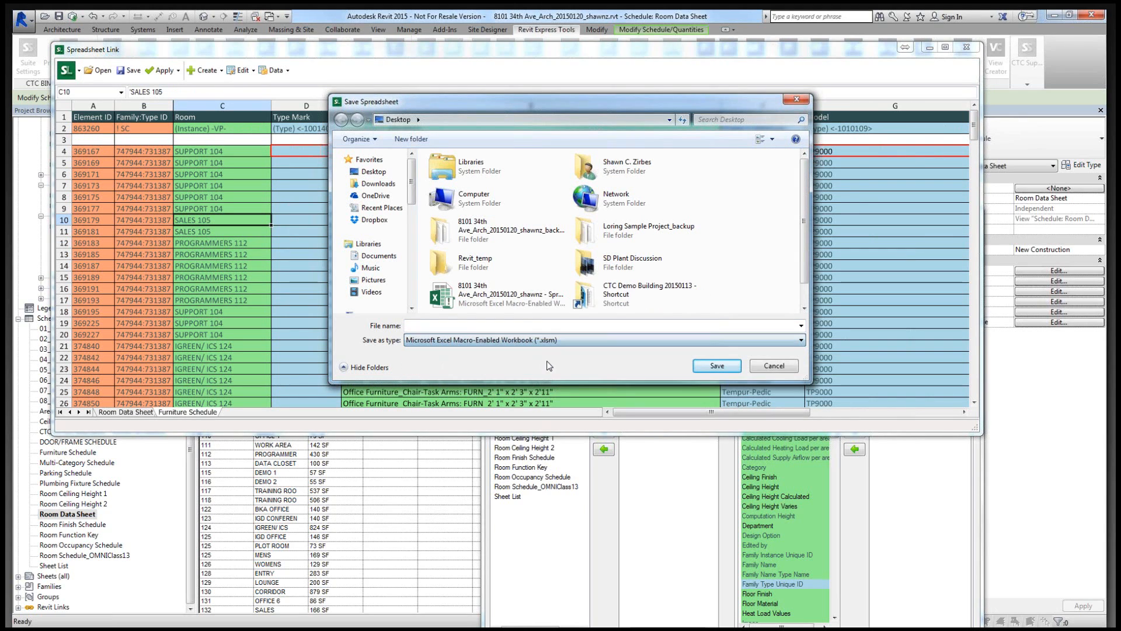
double_click(513, 307)
click(672, 327)
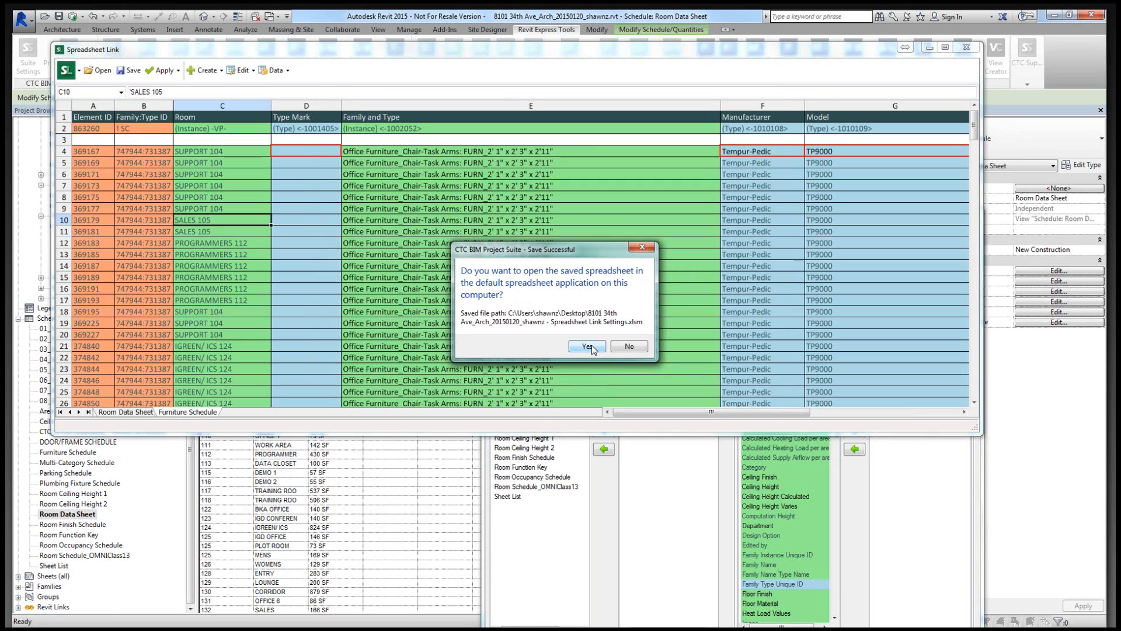
click(590, 347)
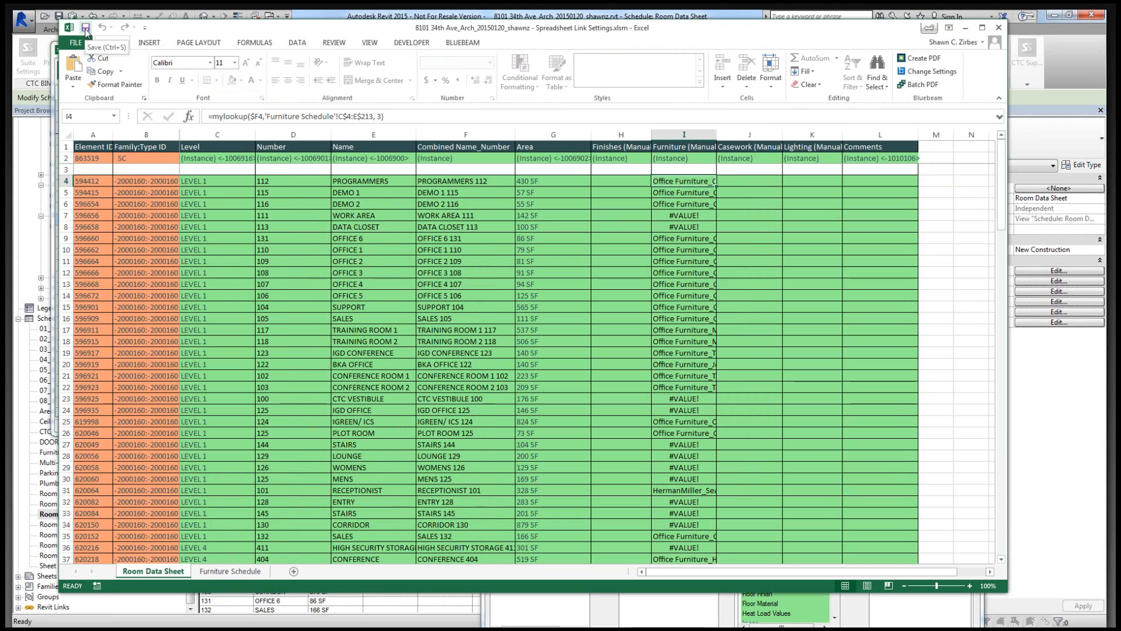
Save the workbook as a macro-free Excel Workbook over the existing Spreadsheet Link Settings.xlsx on the desktop.
click(84, 43)
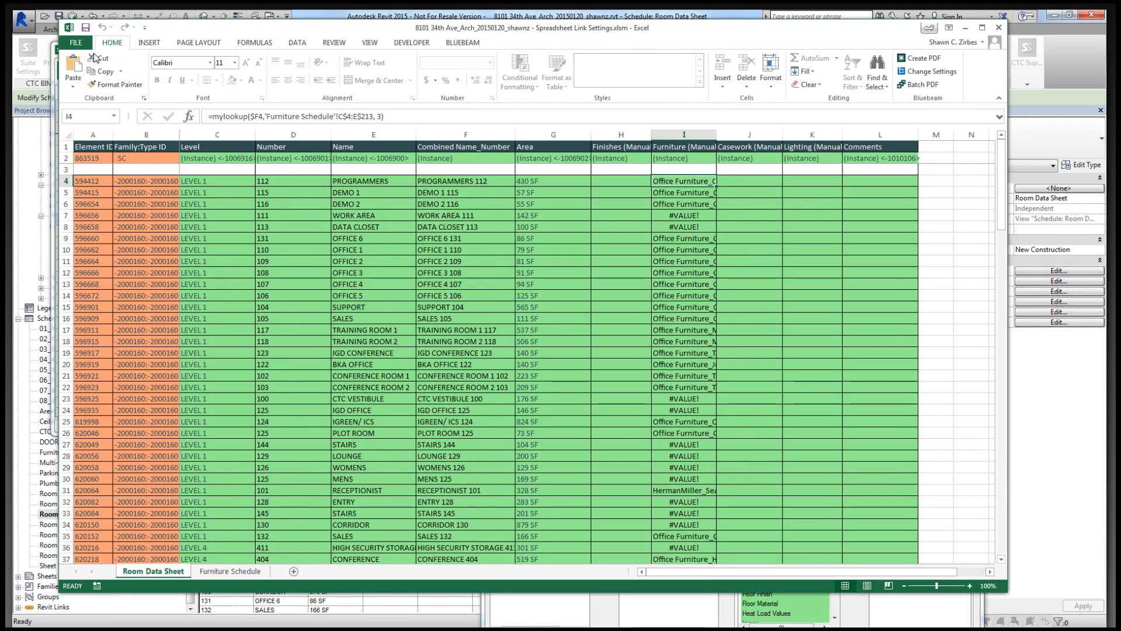
click(99, 155)
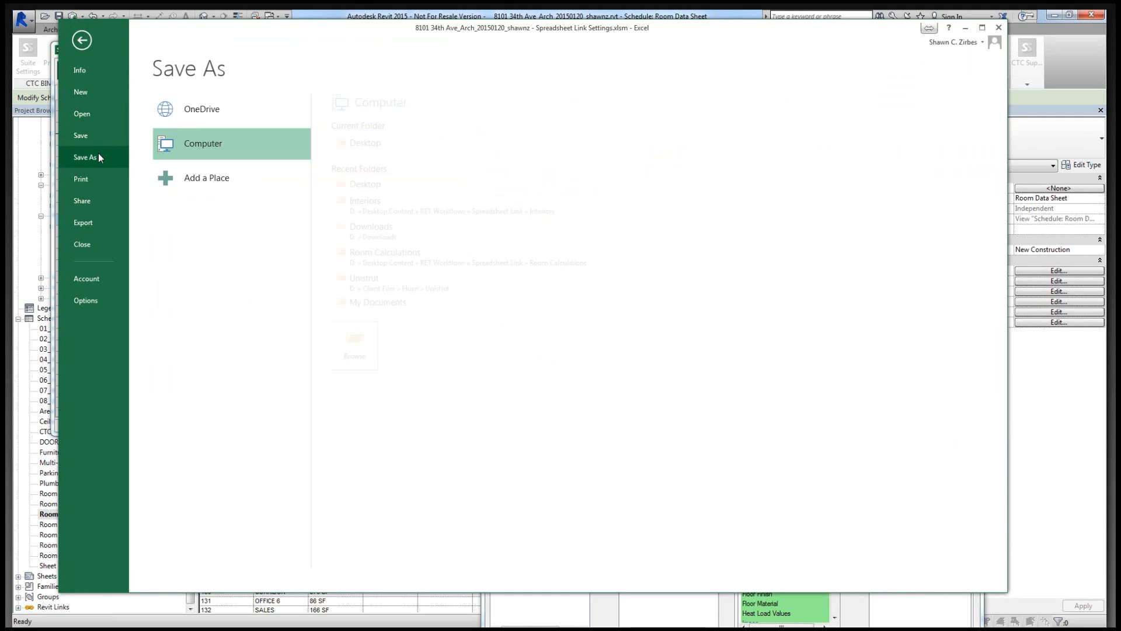
click(370, 145)
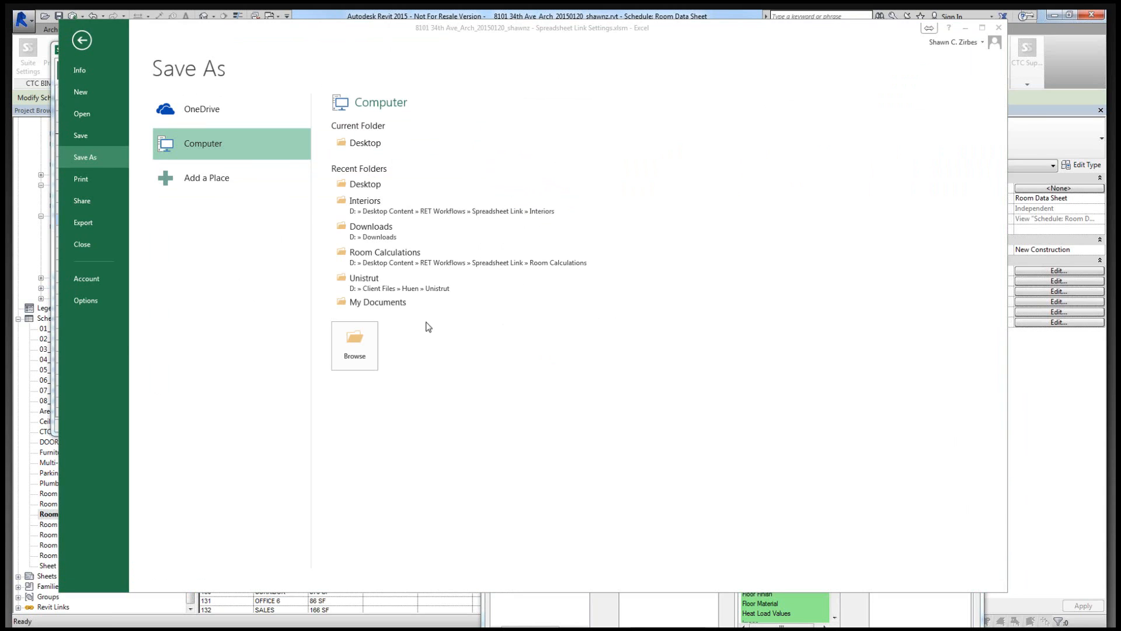
click(293, 263)
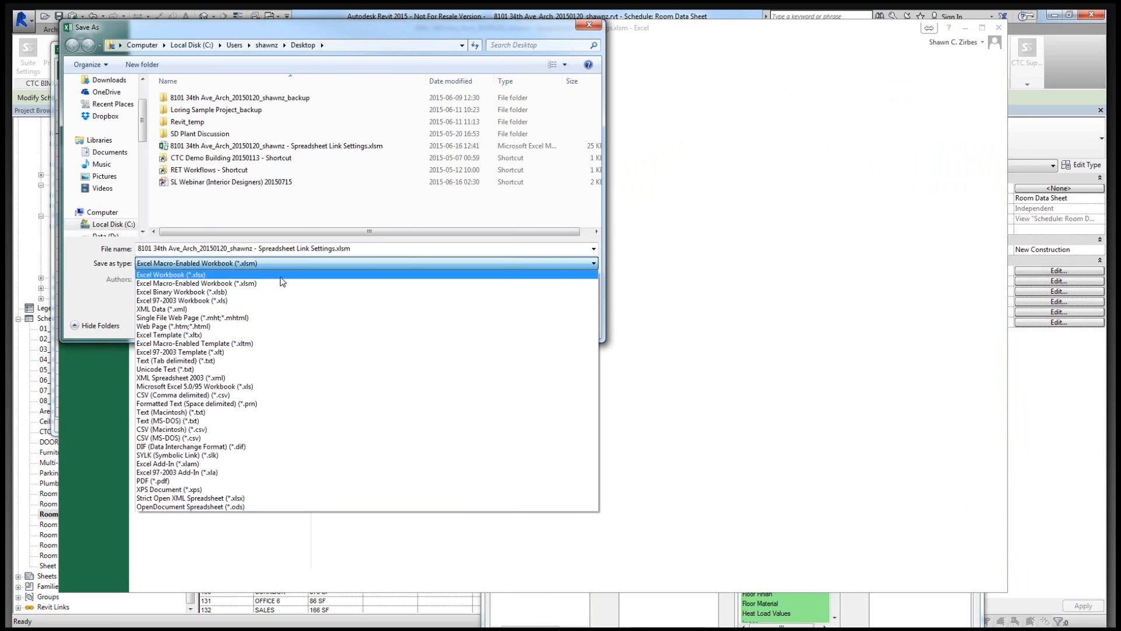
click(281, 275)
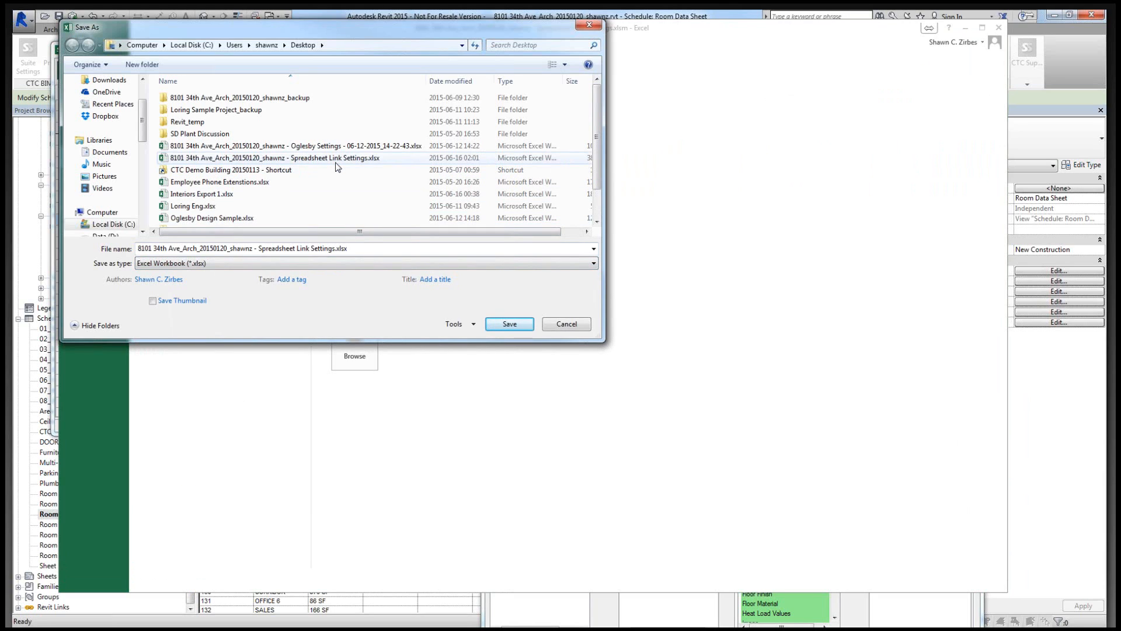
double_click(311, 159)
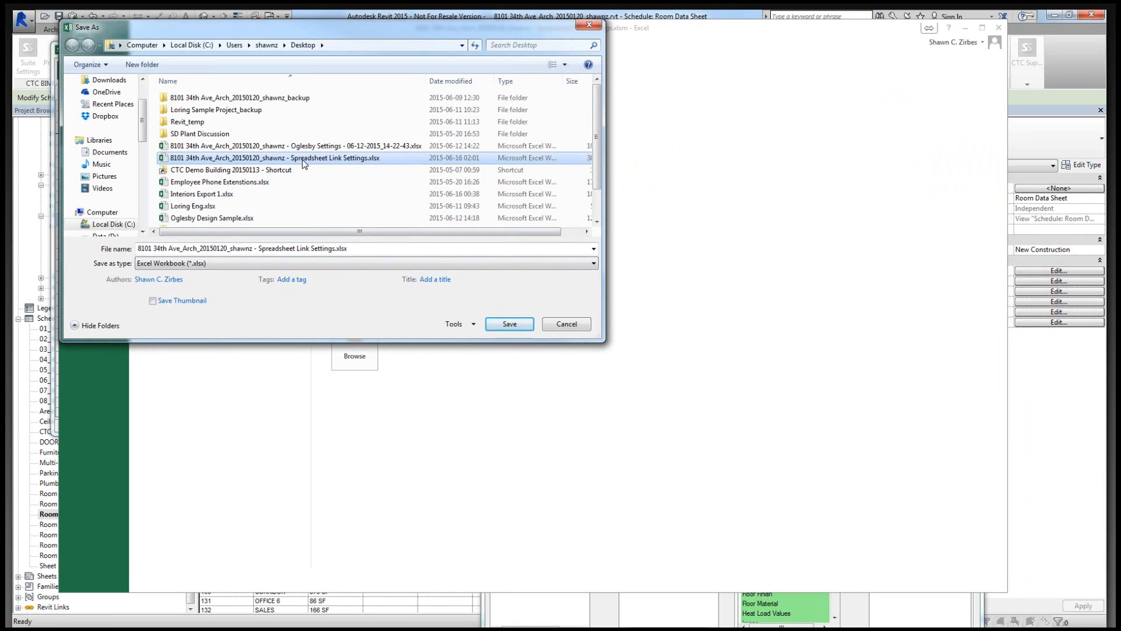
click(634, 330)
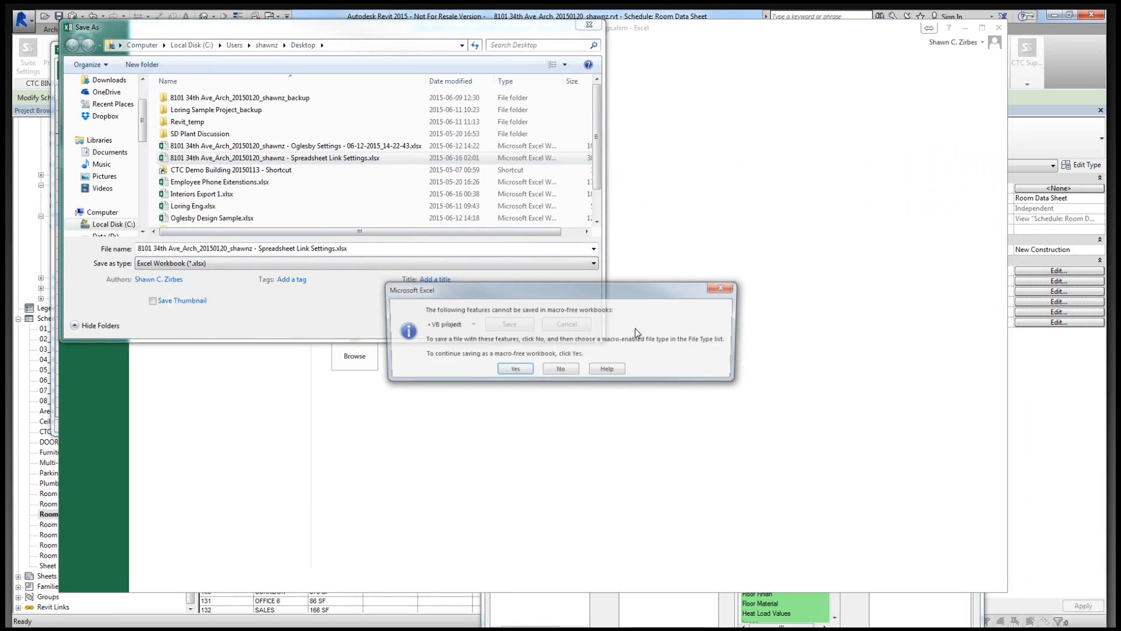
click(510, 370)
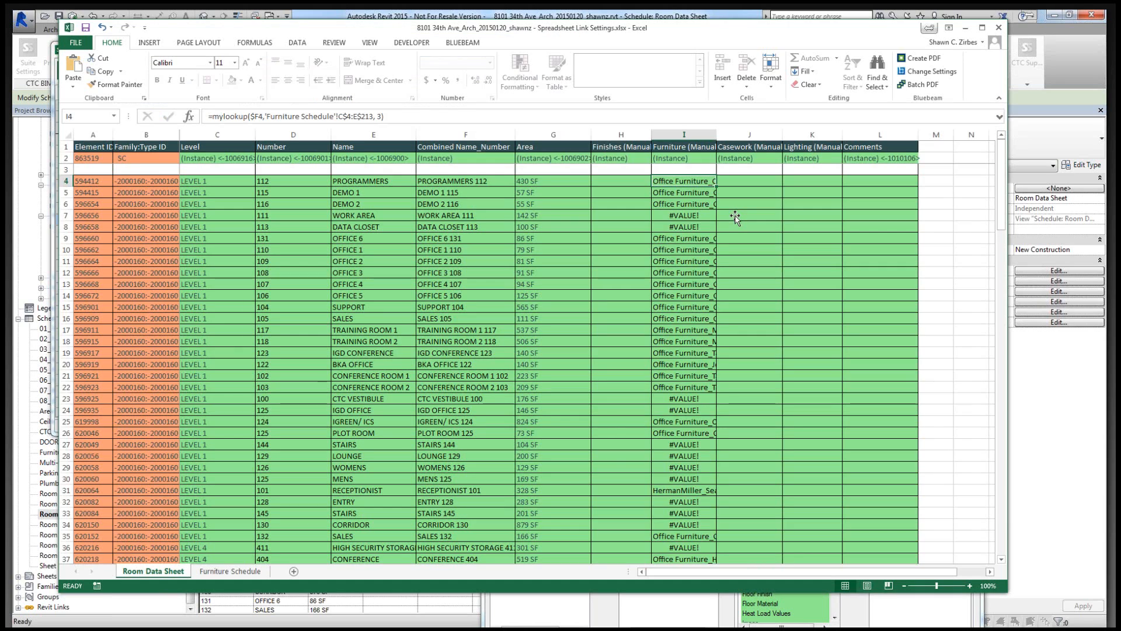
Unprotect the Room Data Sheet worksheet and replace the Furniture (Manual) column's formulas with their values.
click(696, 135)
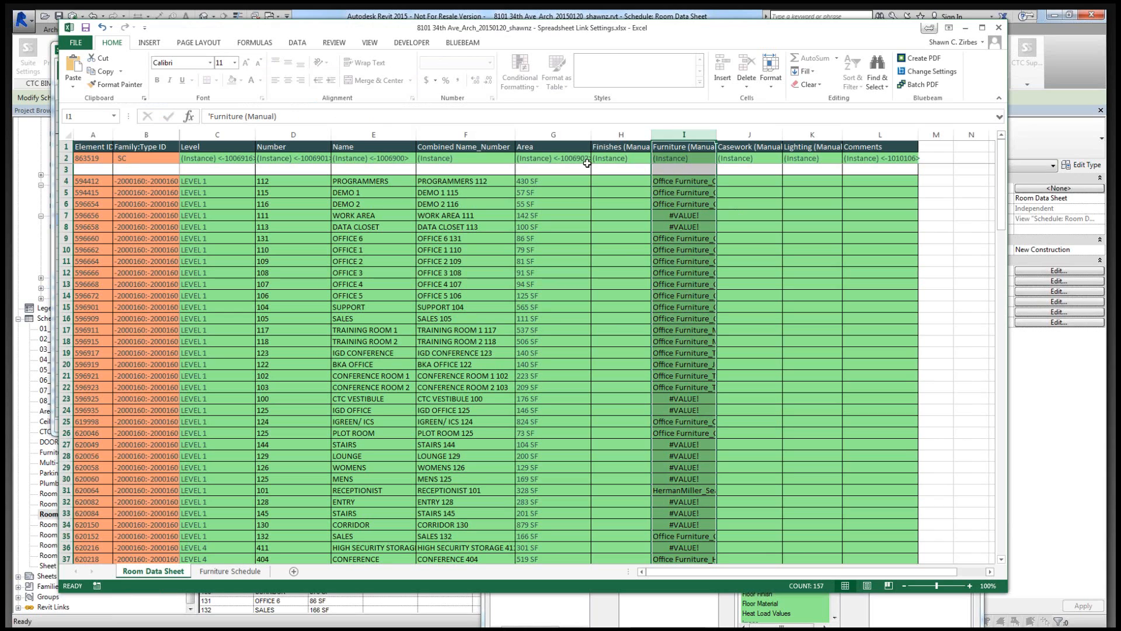
click(332, 43)
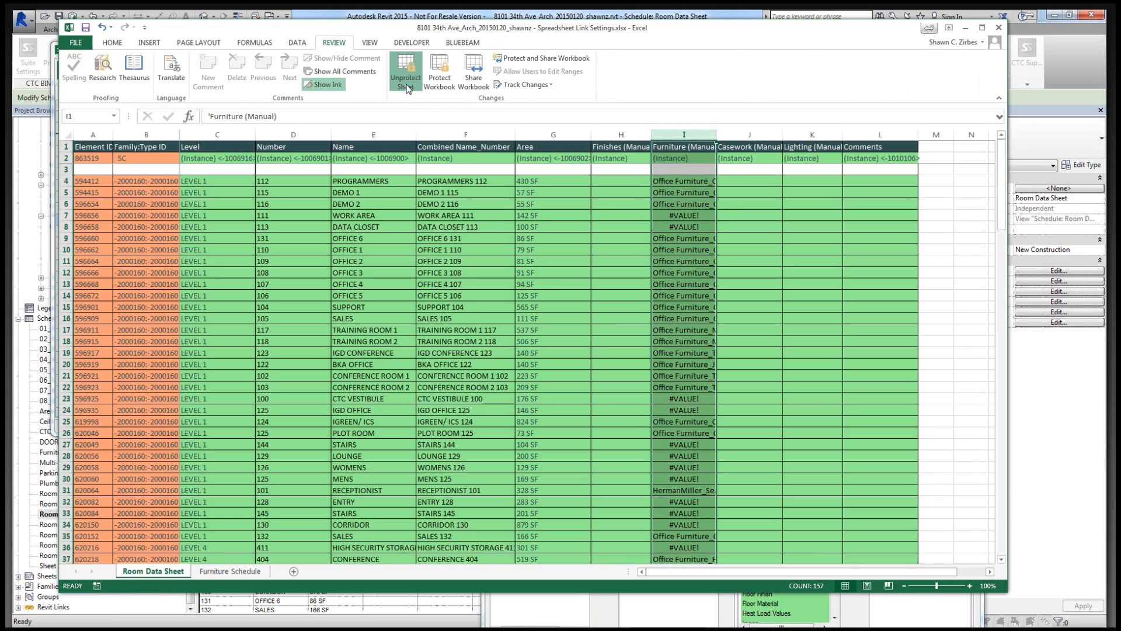
click(406, 81)
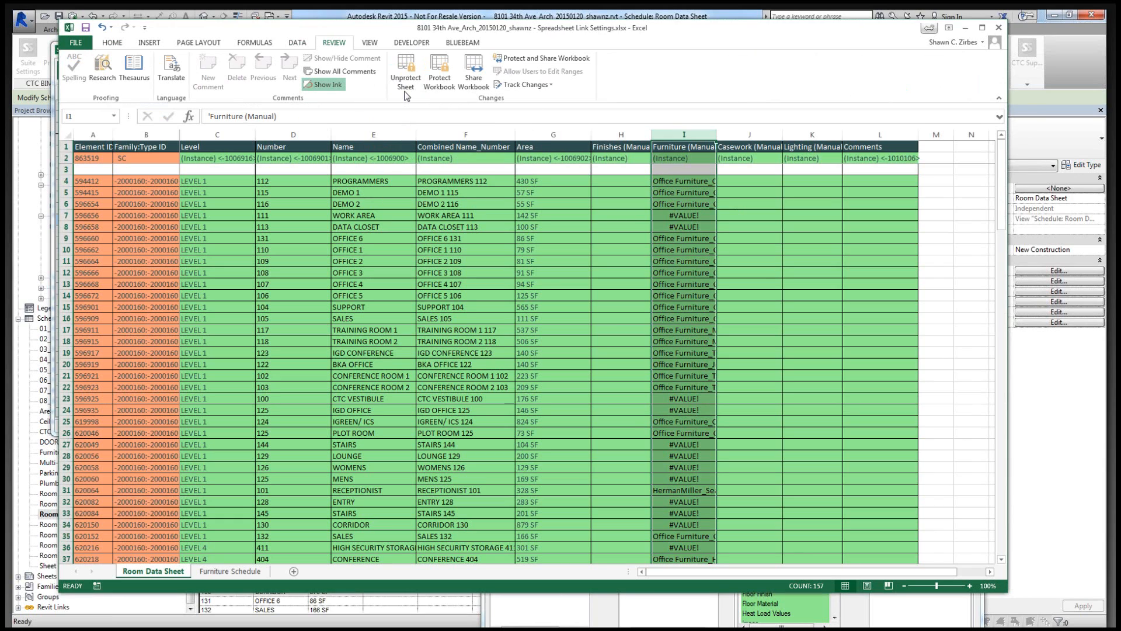
key(ctrl+c)
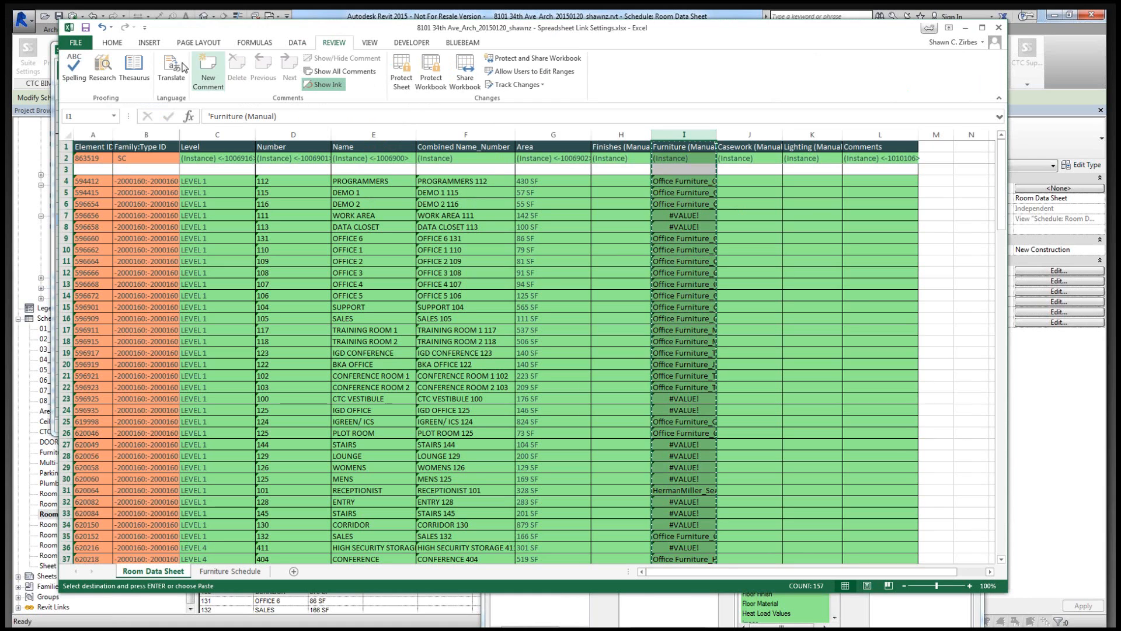
click(112, 43)
click(73, 86)
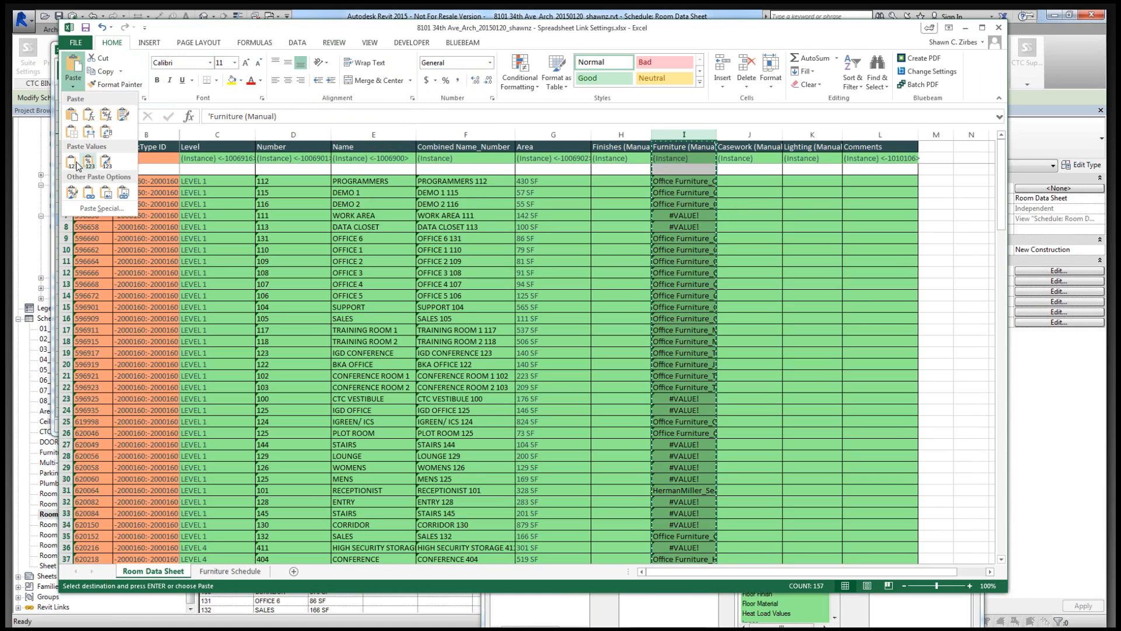
click(71, 157)
Inspect the contents of the Furniture (Manual) cells from I6 down to I17.
click(683, 203)
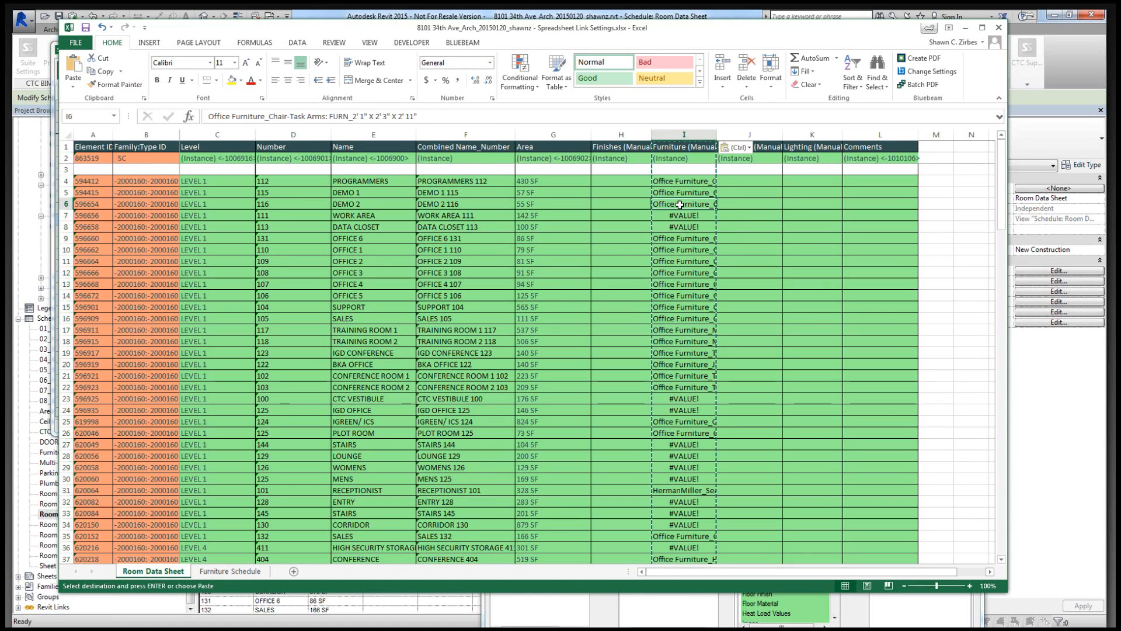
key(Down)
key(Down)
key(Down)
key(Down)
key(Down)
key(Down)
key(Down)
key(Down)
key(Down)
key(Down)
key(Down)
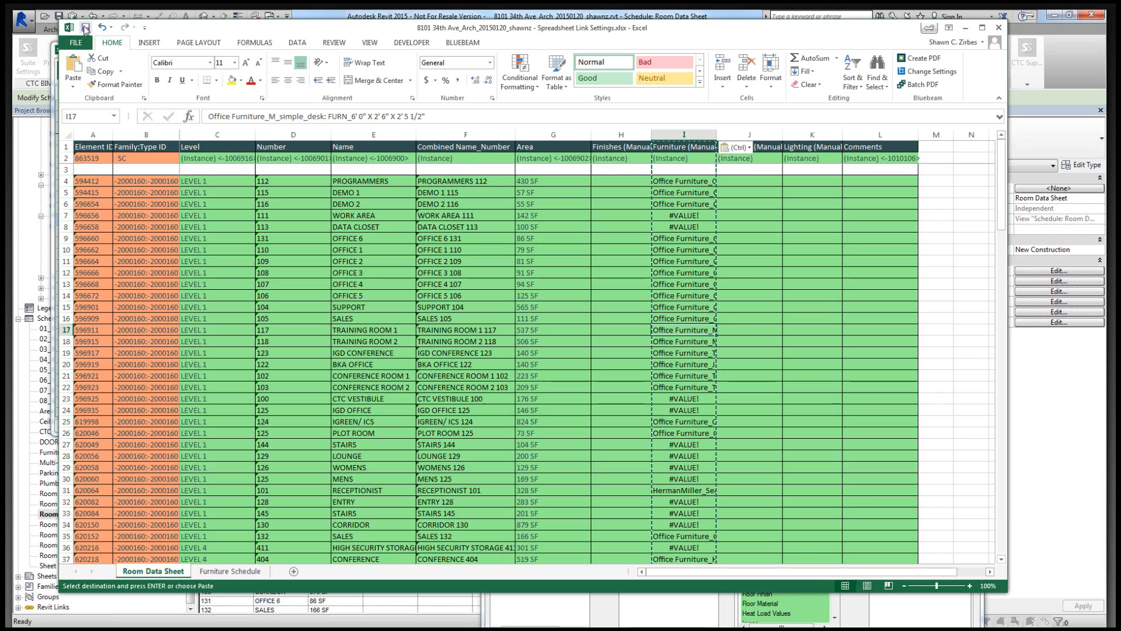
Close the Excel workbook and open the desktop's Spreadsheet Link Settings.xlsx in Revit's Spreadsheet Link.
key(Escape)
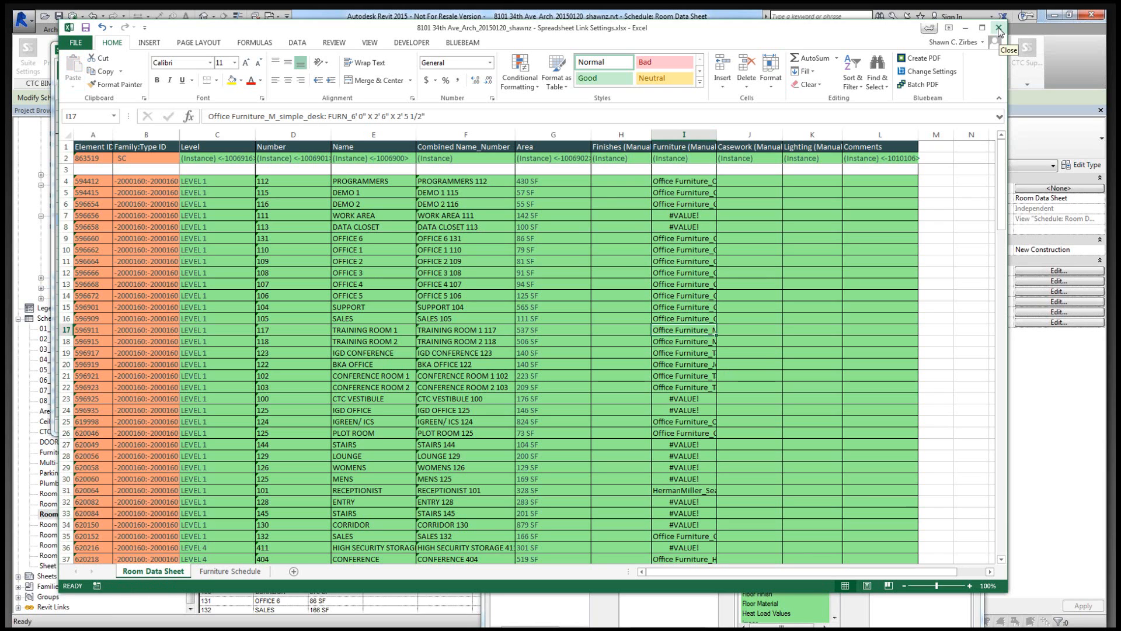
click(999, 28)
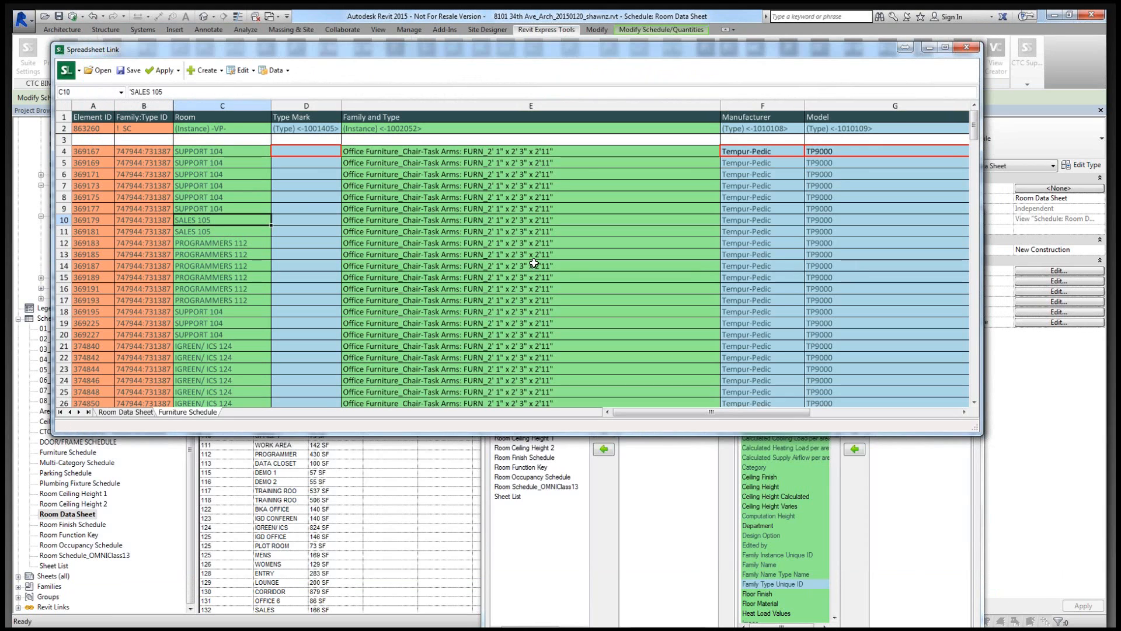
click(148, 412)
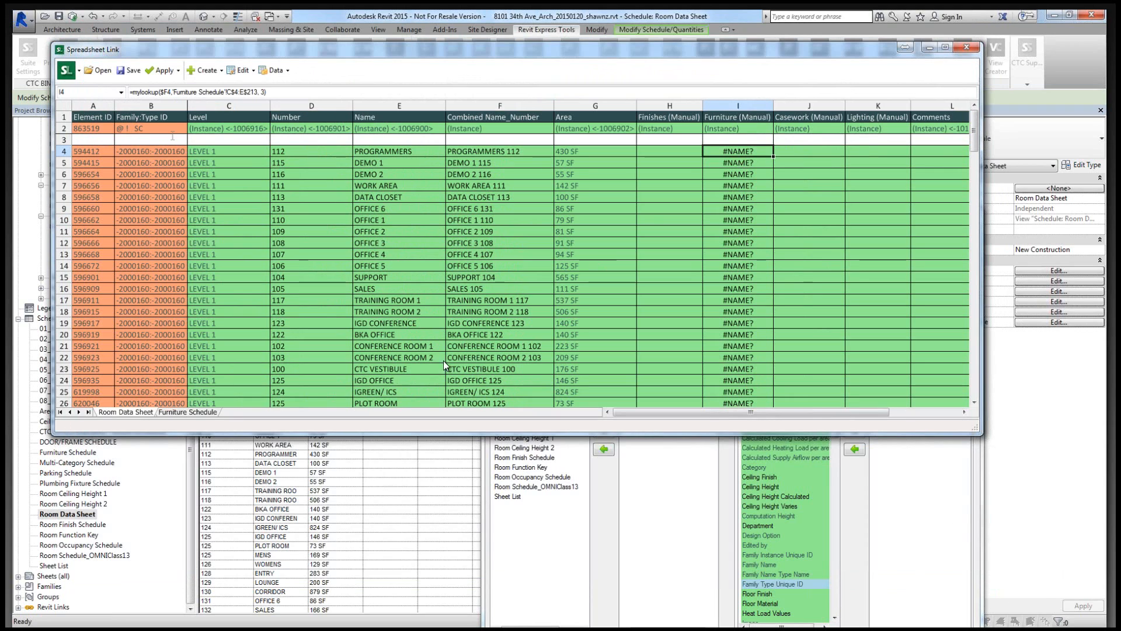
click(100, 78)
click(546, 331)
click(794, 349)
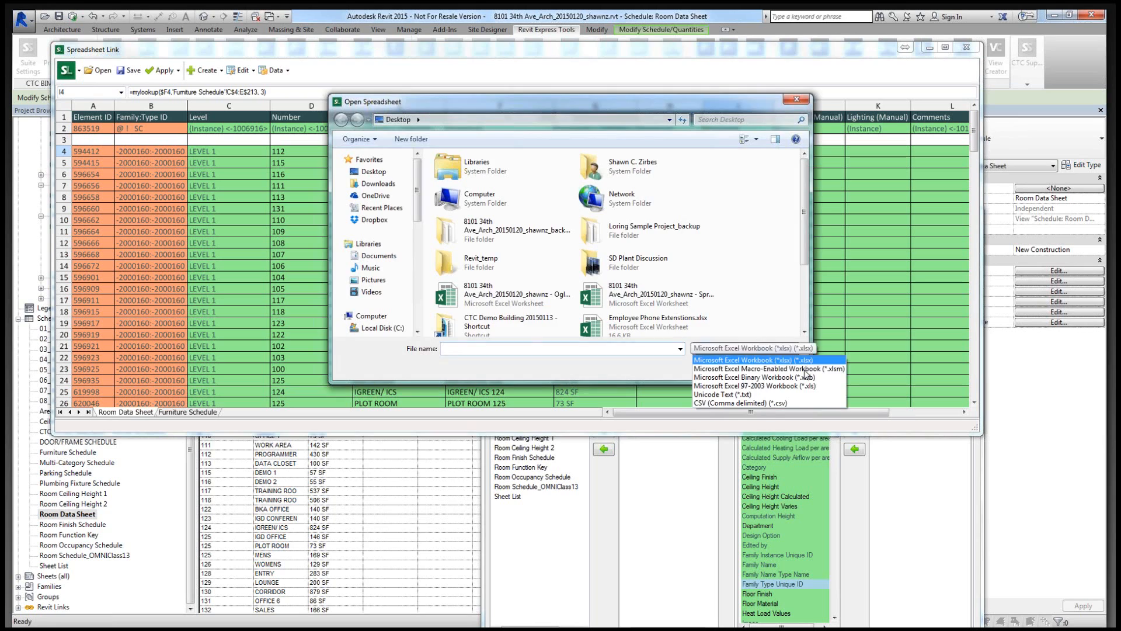
click(804, 361)
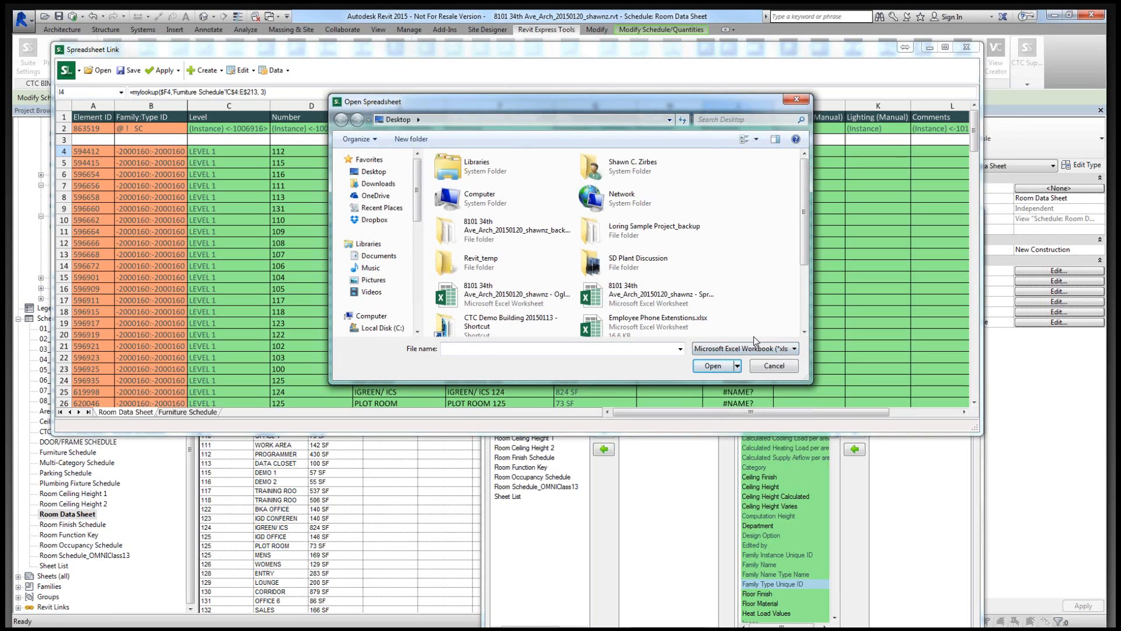
click(626, 305)
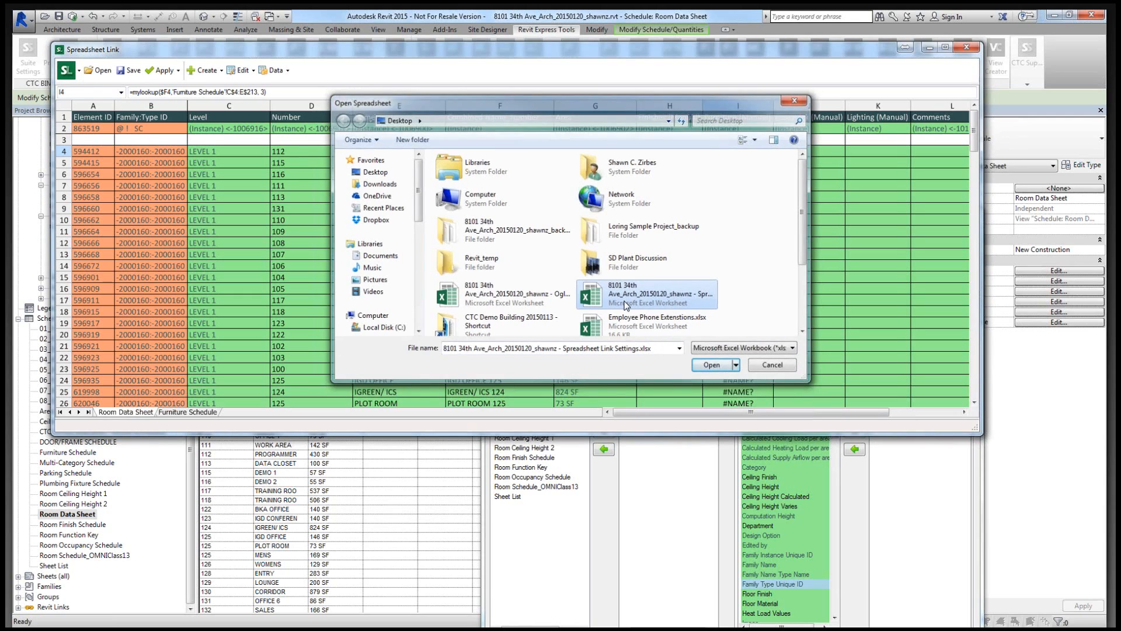
double_click(626, 306)
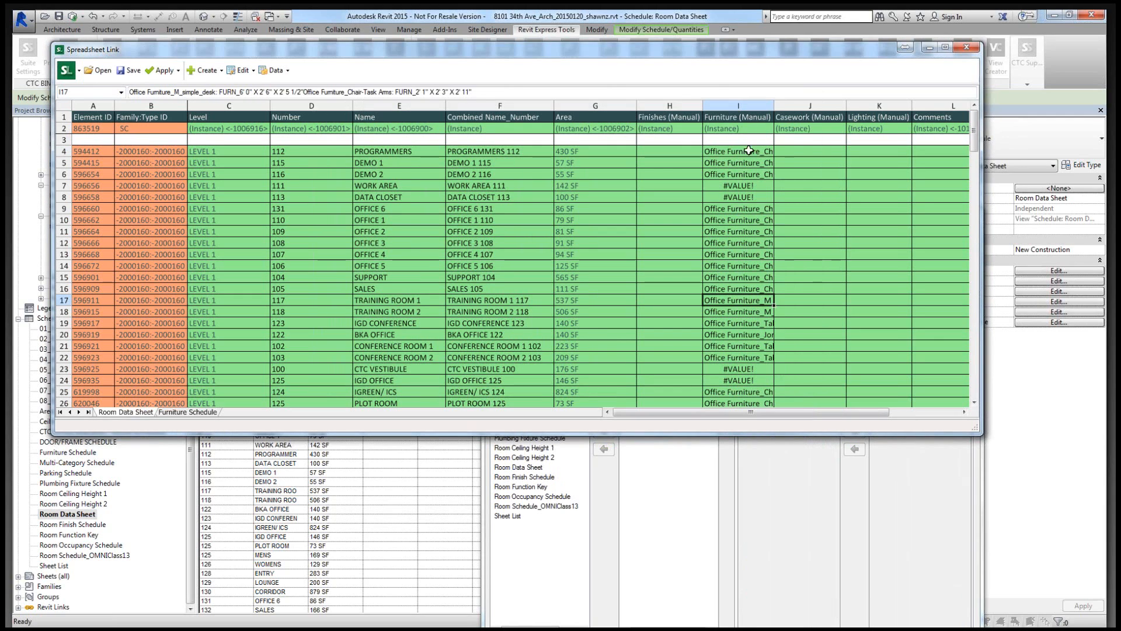
Widen the Furniture (Manual) column in Spreadsheet Link and inspect the values in cells I4 and I6.
drag(774, 105, 817, 106)
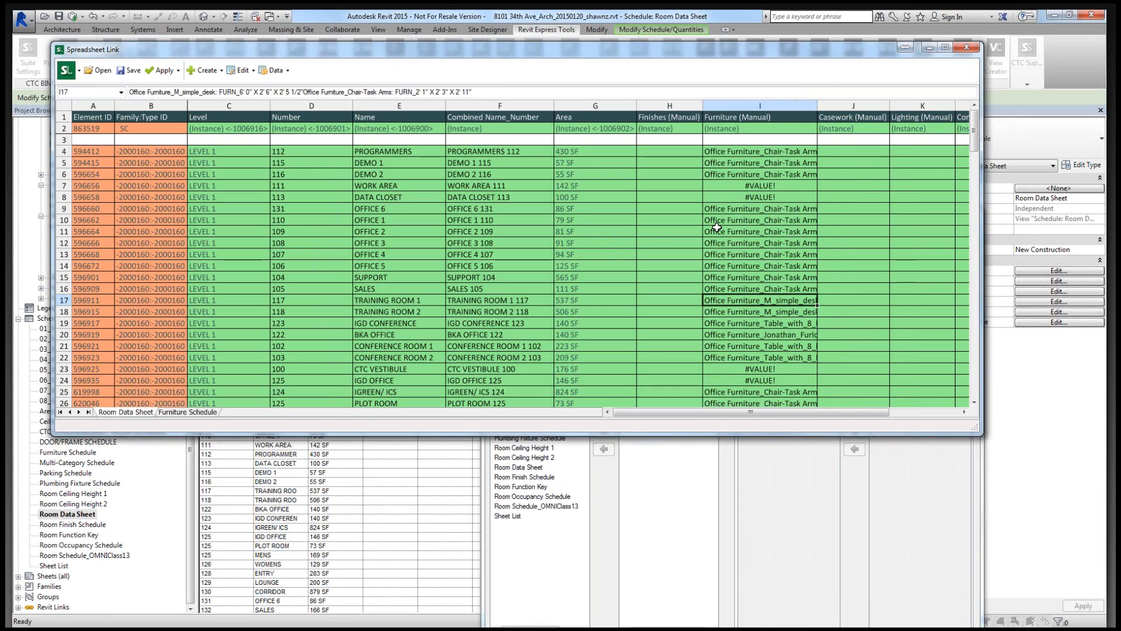
click(736, 152)
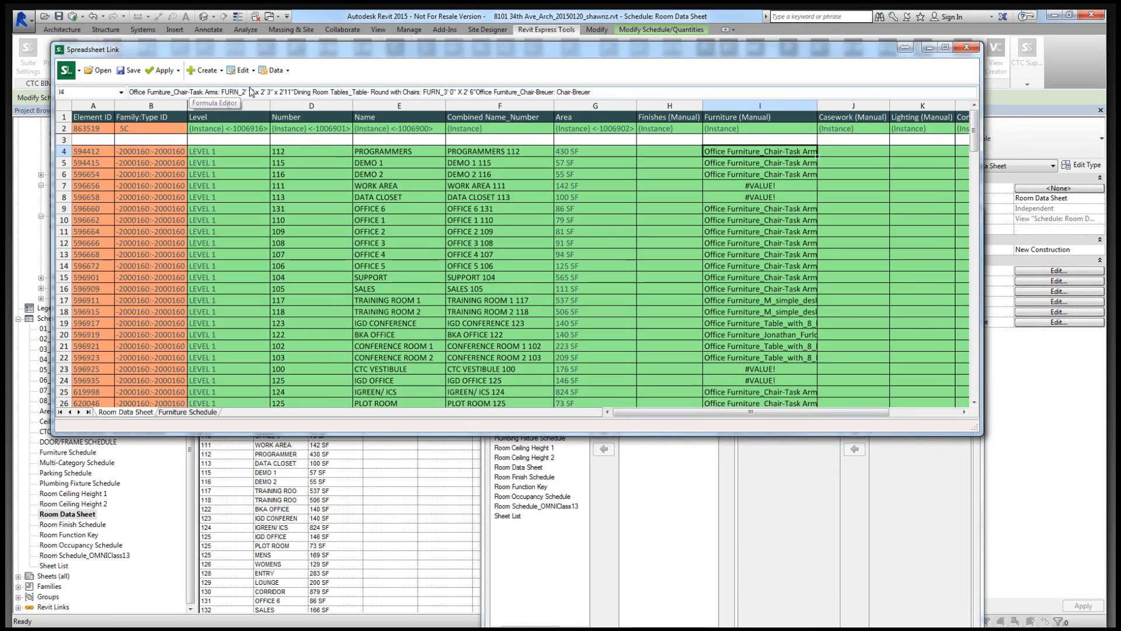
click(753, 175)
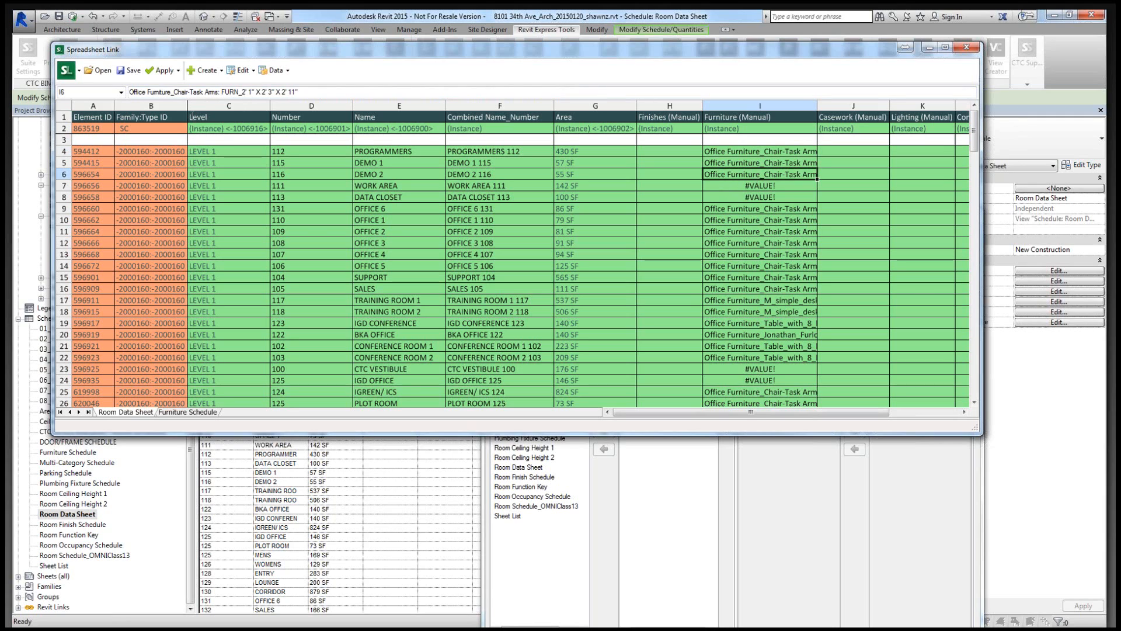
Apply the Room Data Sheet spreadsheet values to the Revit project and close Spreadsheet Link.
click(167, 70)
click(187, 89)
click(549, 334)
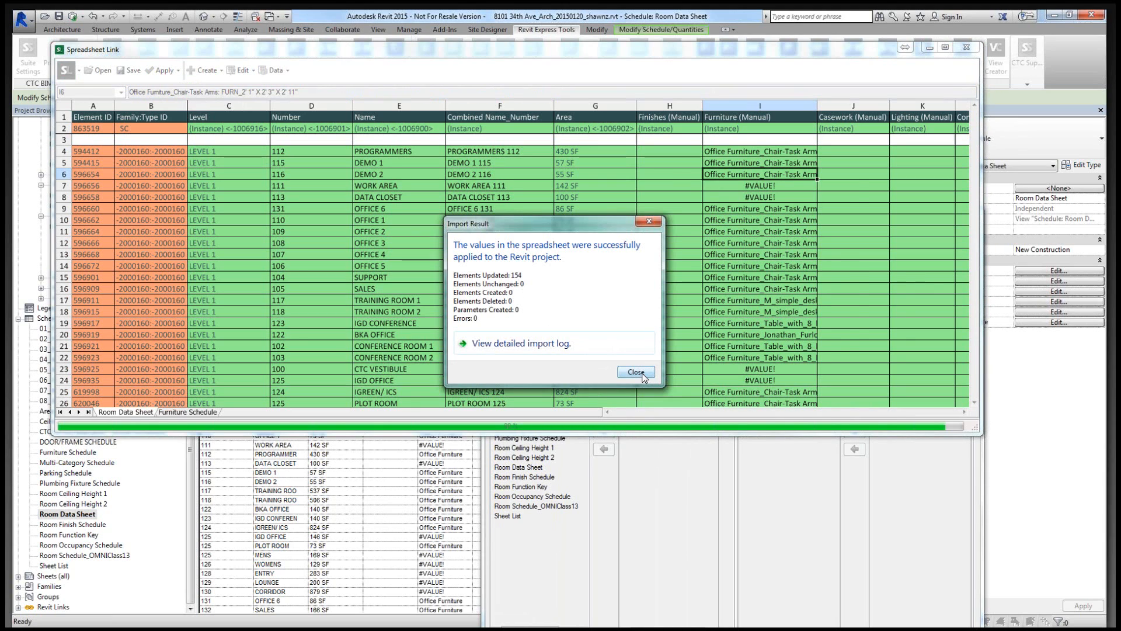
click(636, 372)
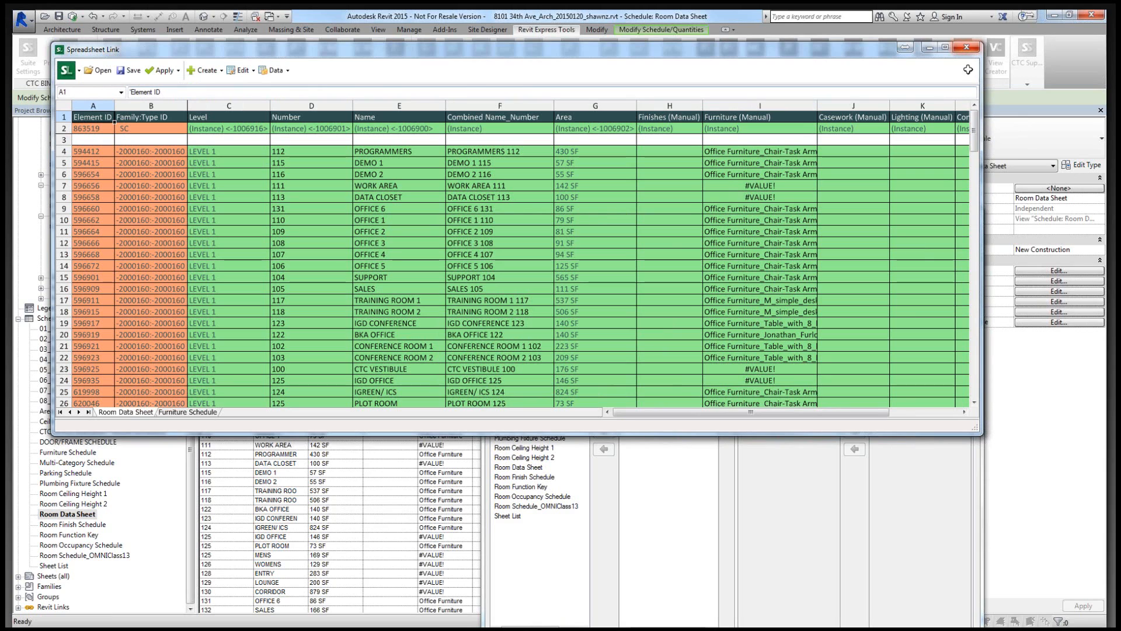
click(910, 494)
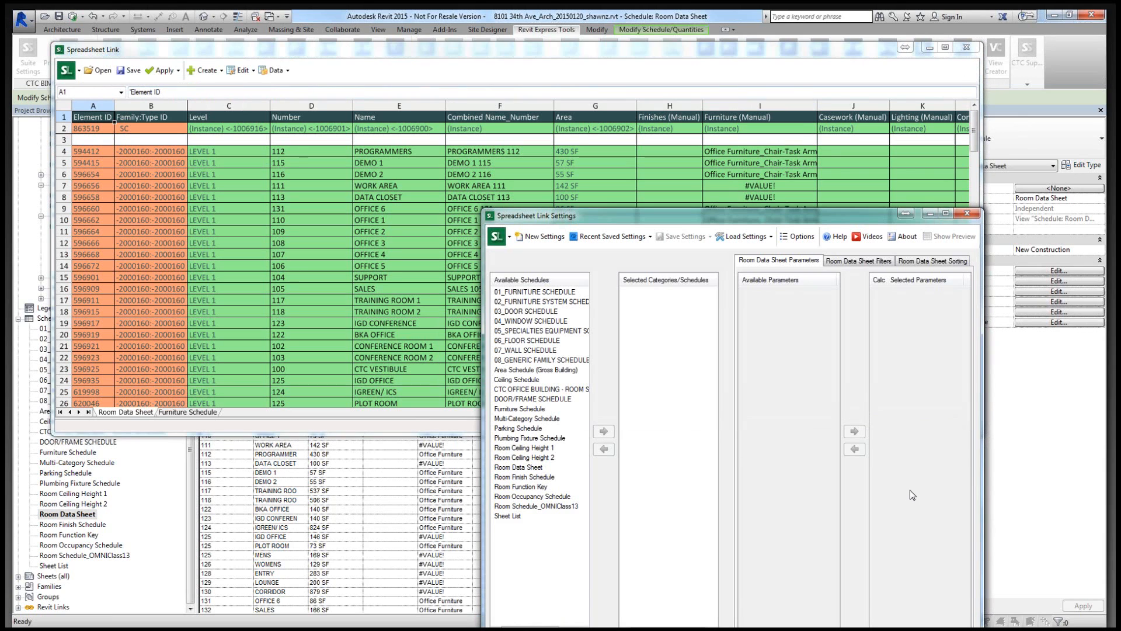
click(969, 215)
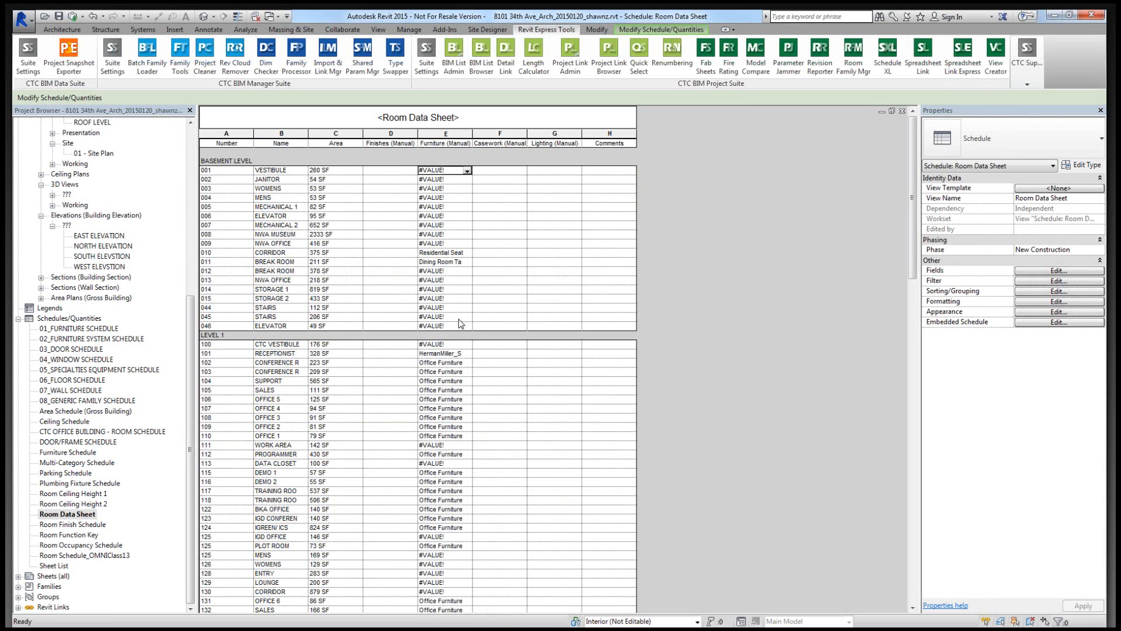
Widen the Furniture (Manual) column of the Revit Room Data Sheet schedule and review its entries across all levels.
click(451, 380)
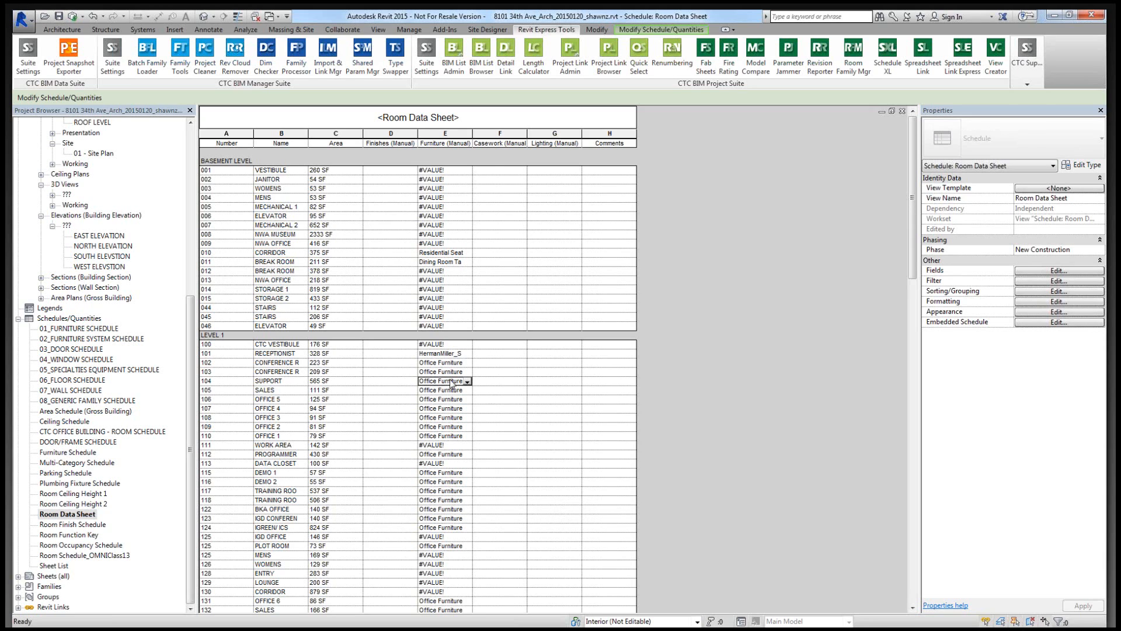
click(448, 435)
drag(473, 133, 726, 133)
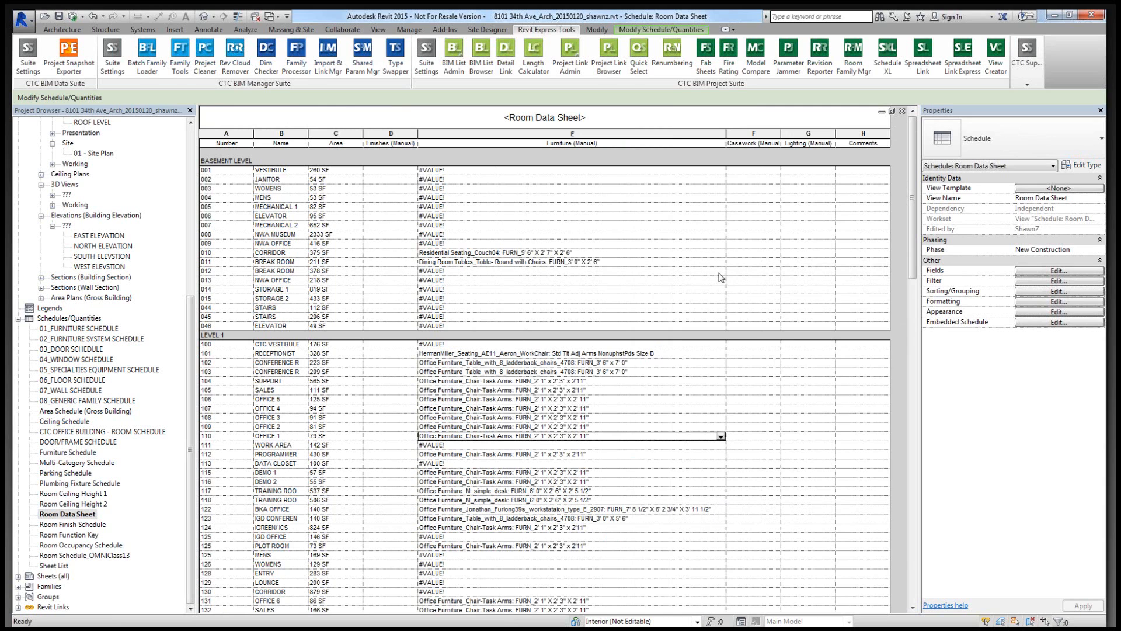
scroll(663, 439, down, 10)
scroll(664, 438, down, 7)
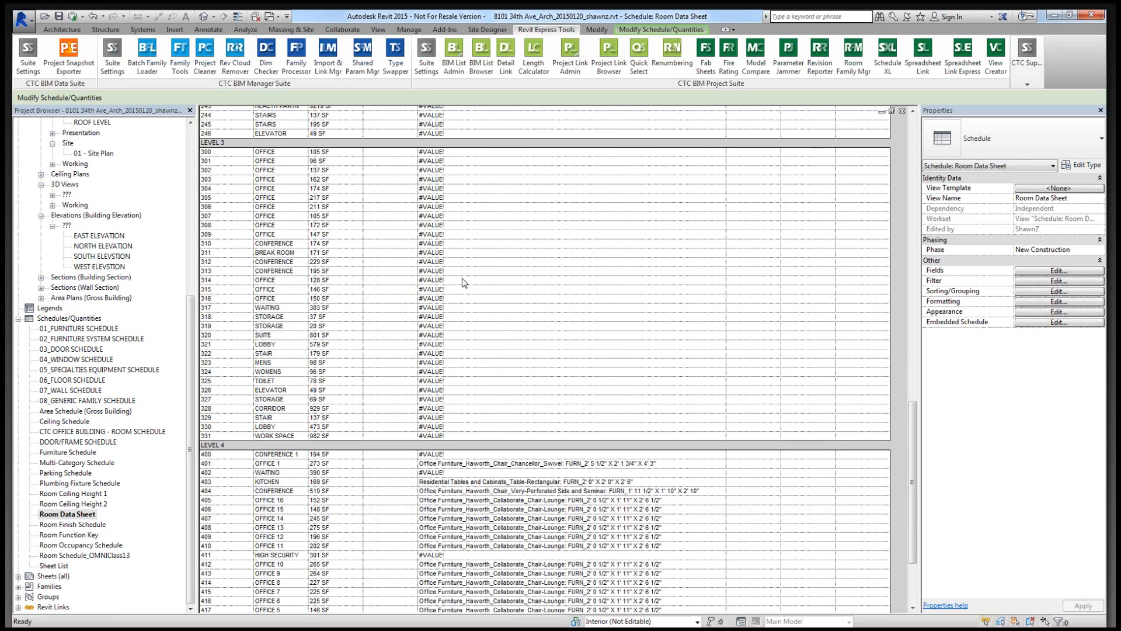
scroll(467, 236, up, 10)
scroll(468, 239, up, 15)
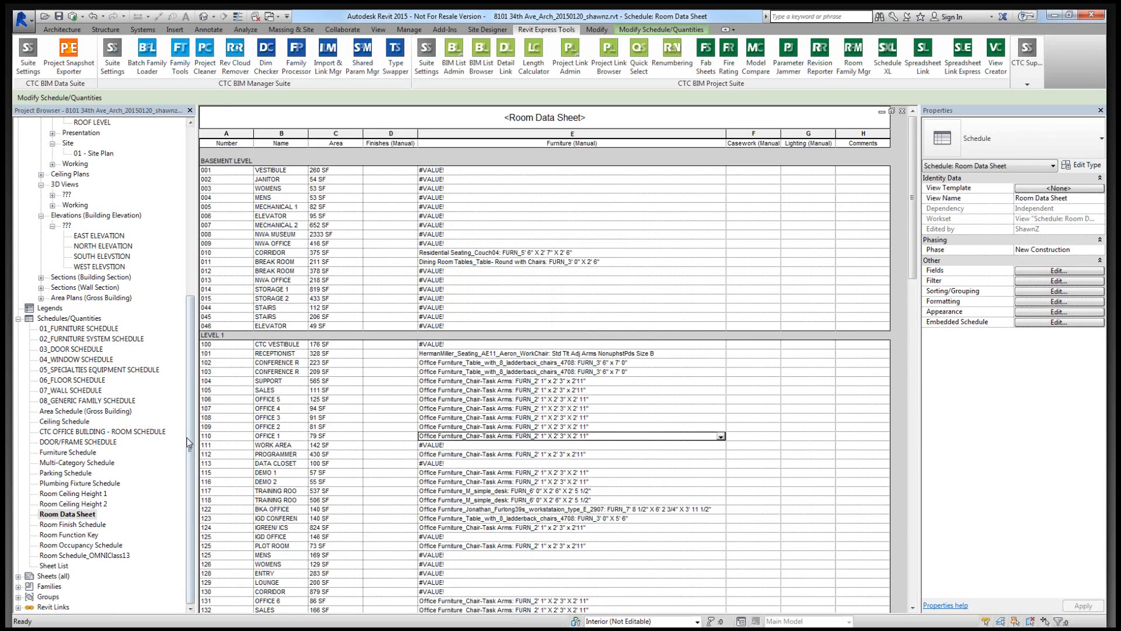
Create a new sheet with the E 34 x 44 Horizontal titleblock, dismissing the project save reminder.
click(50, 577)
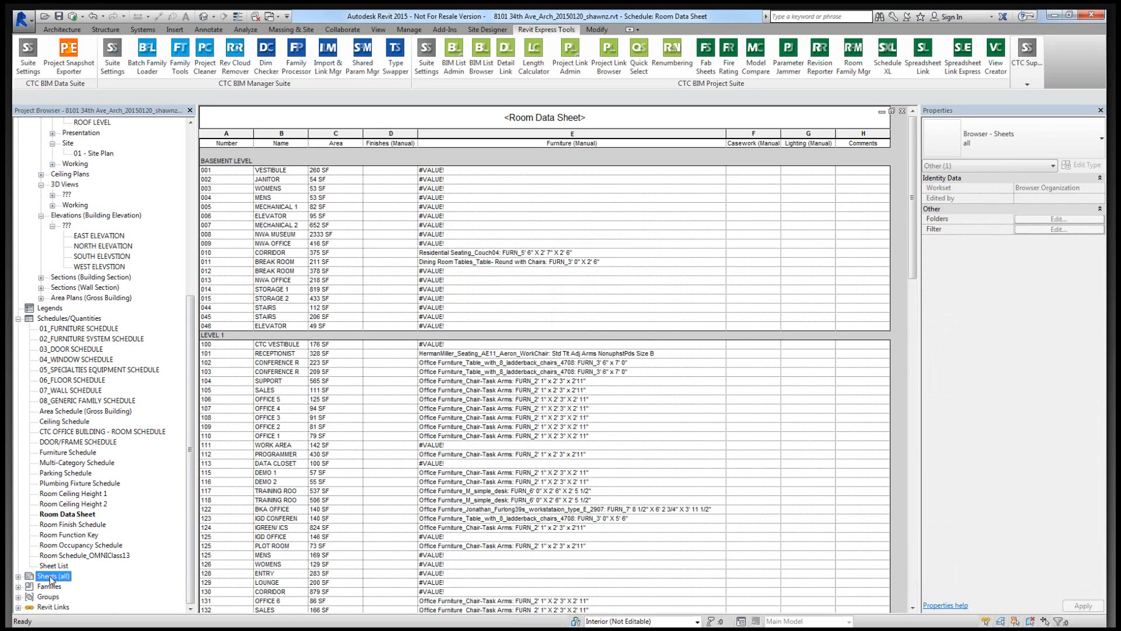
double_click(51, 578)
scroll(53, 260, down, 1)
right_click(51, 258)
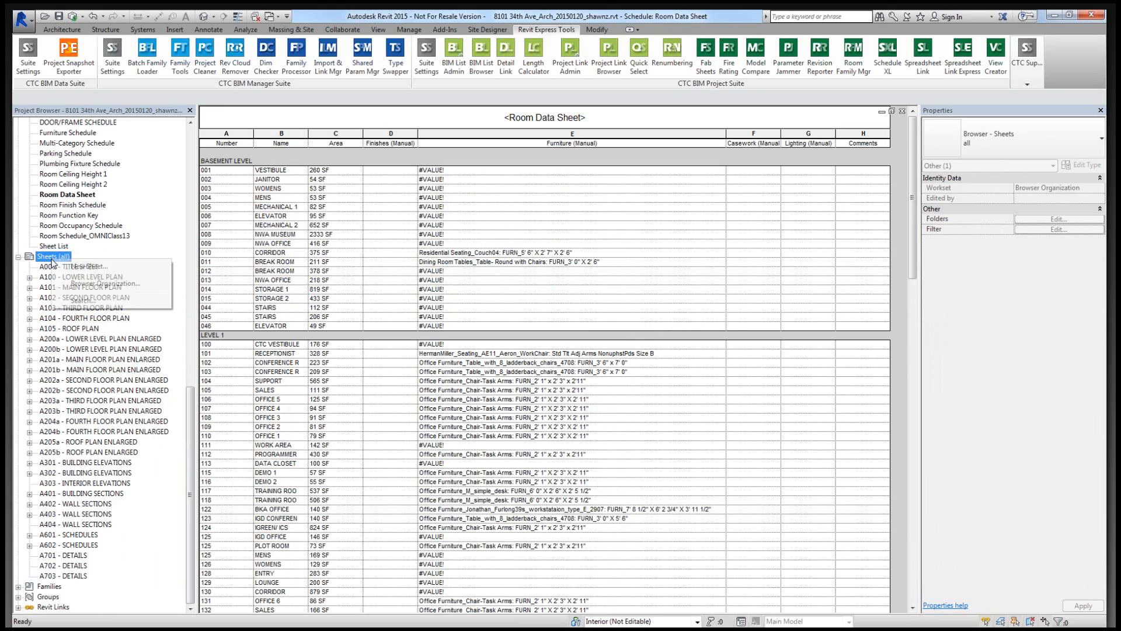
click(81, 267)
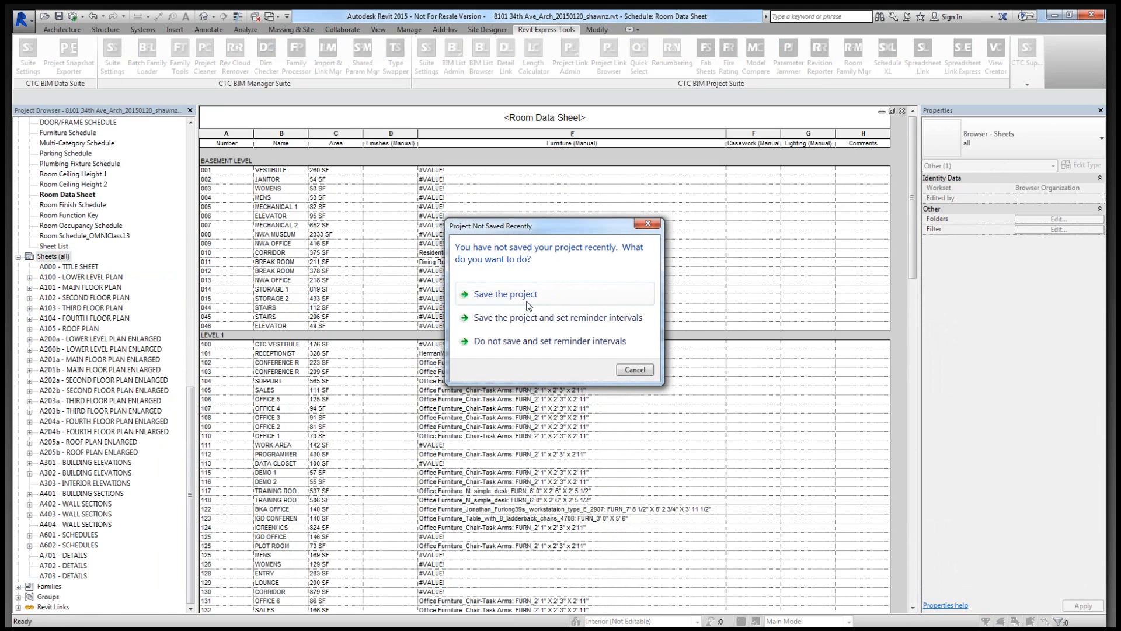
click(634, 370)
click(652, 391)
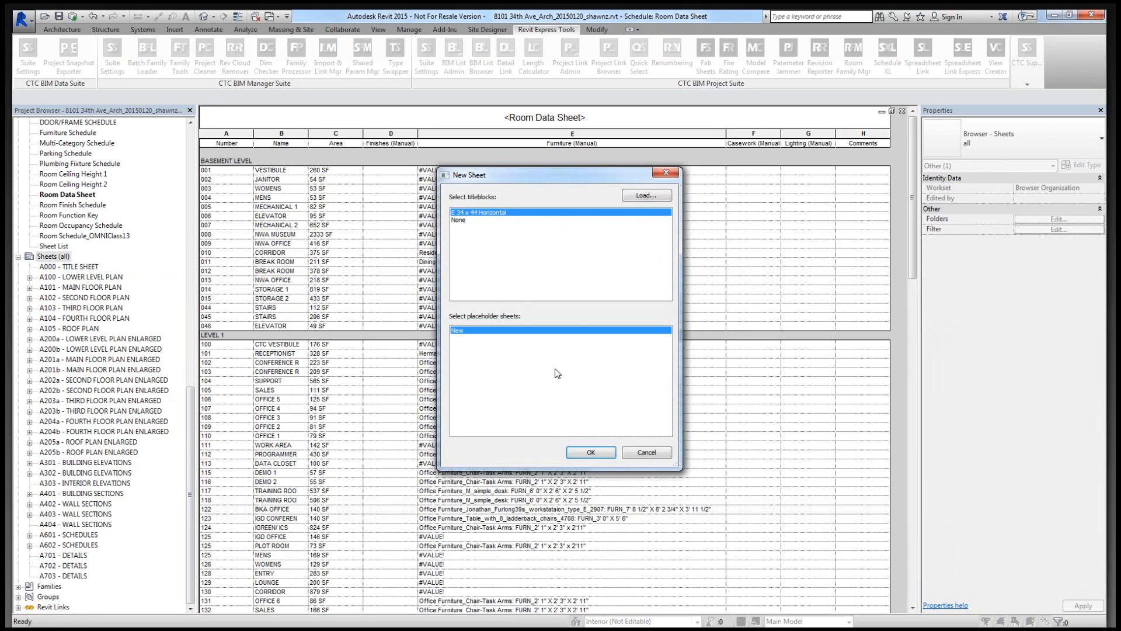
click(591, 453)
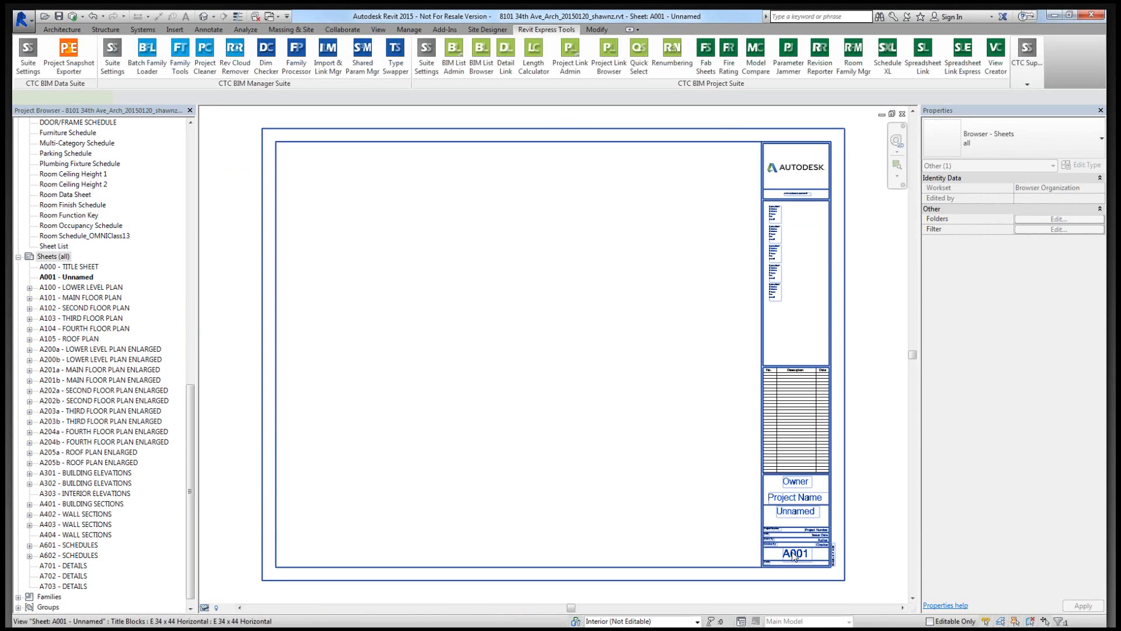
Set the new sheet's number to I601 in its title block.
click(794, 553)
click(794, 554)
key(BackSpace)
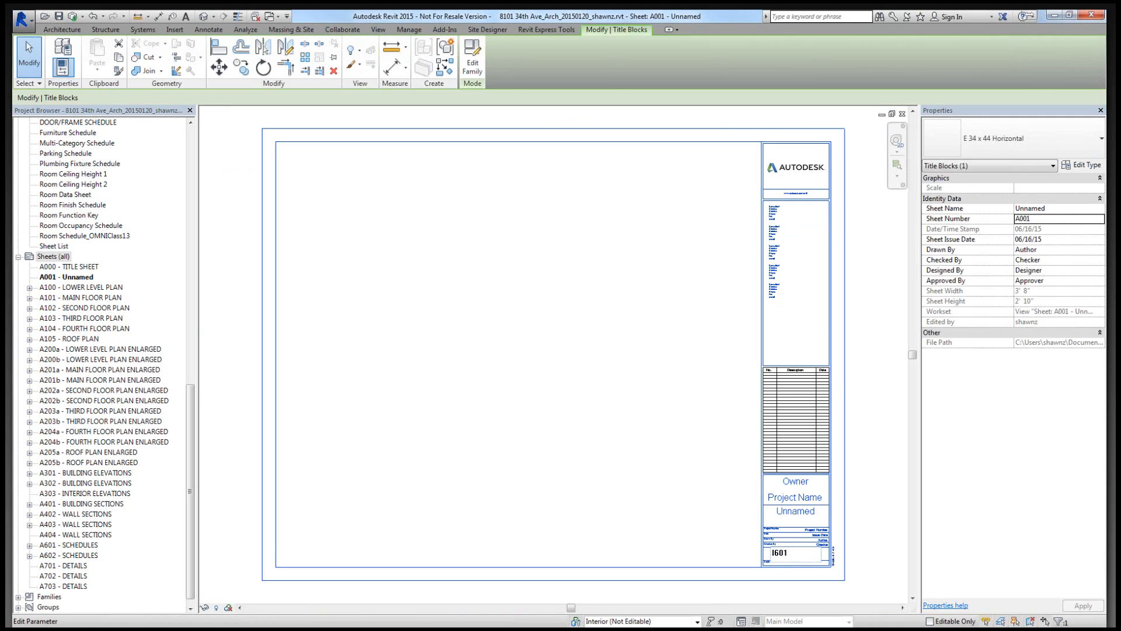
key(Return)
Name sheet I601 INTERIORS SCHEDULES in its title block.
click(803, 513)
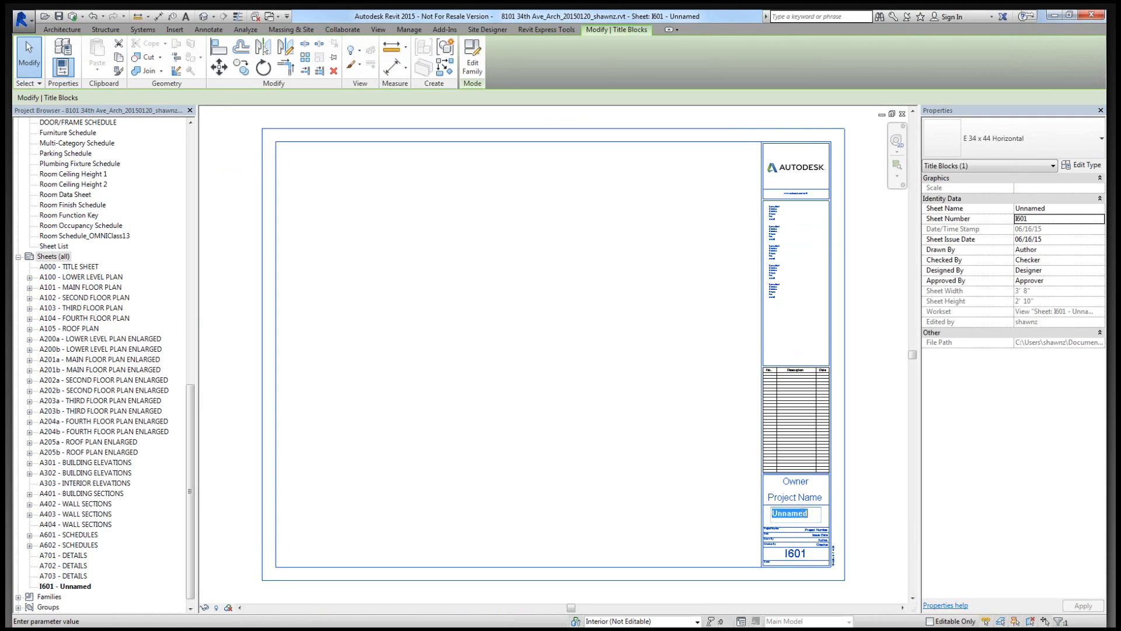
key(BackSpace)
text(INTERIOS SCHEDULES)
key(Return)
click(576, 430)
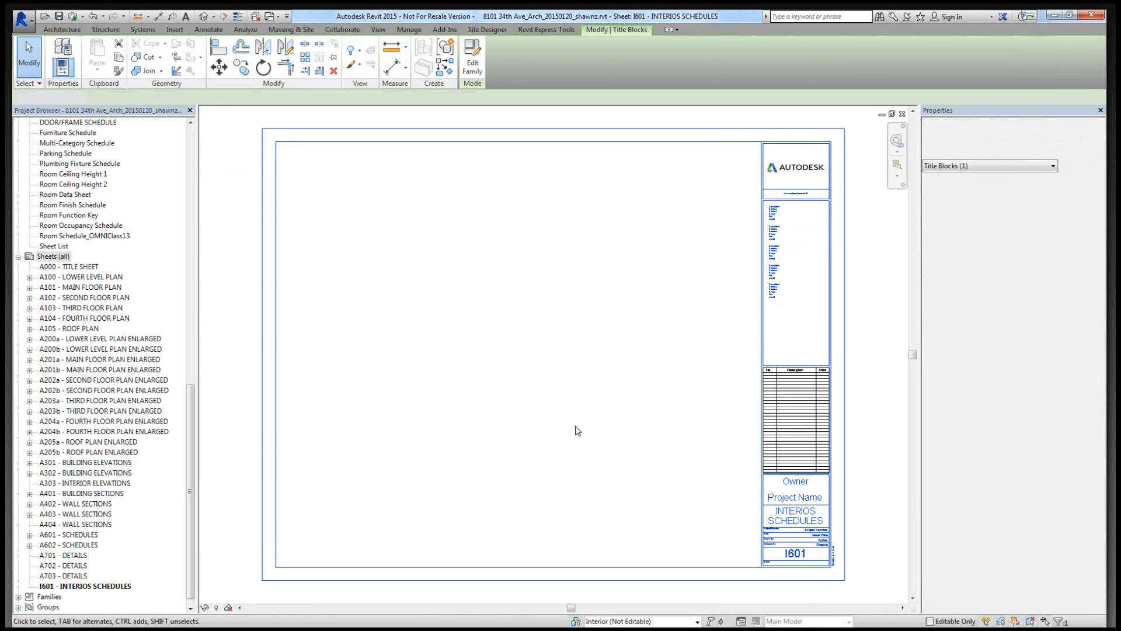
click(801, 517)
click(801, 518)
click(782, 514)
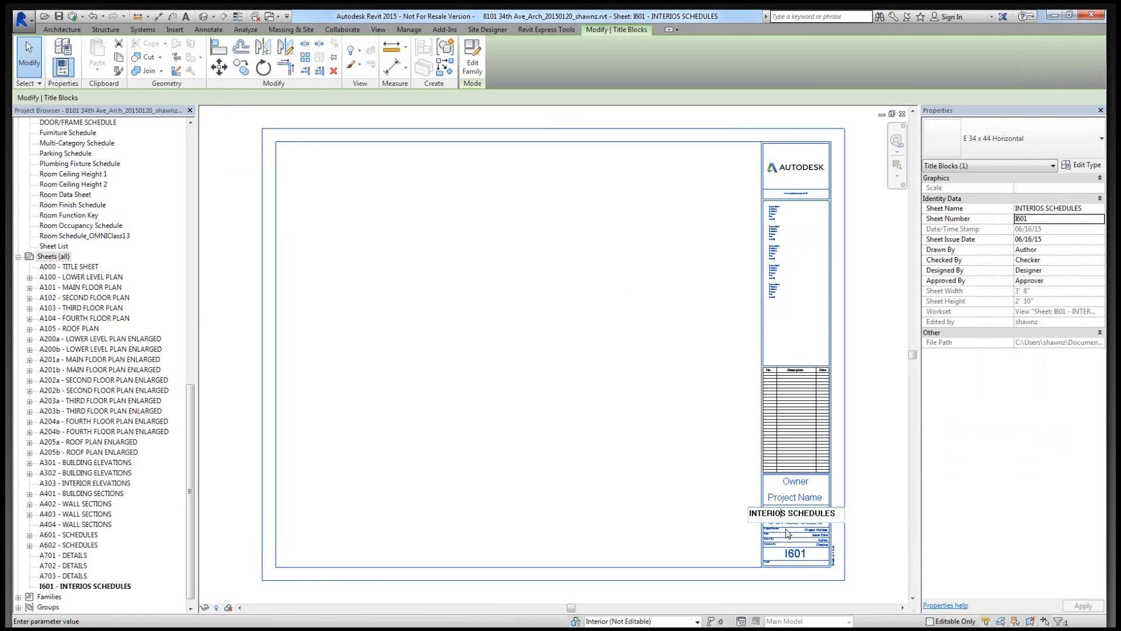
text(R)
click(643, 484)
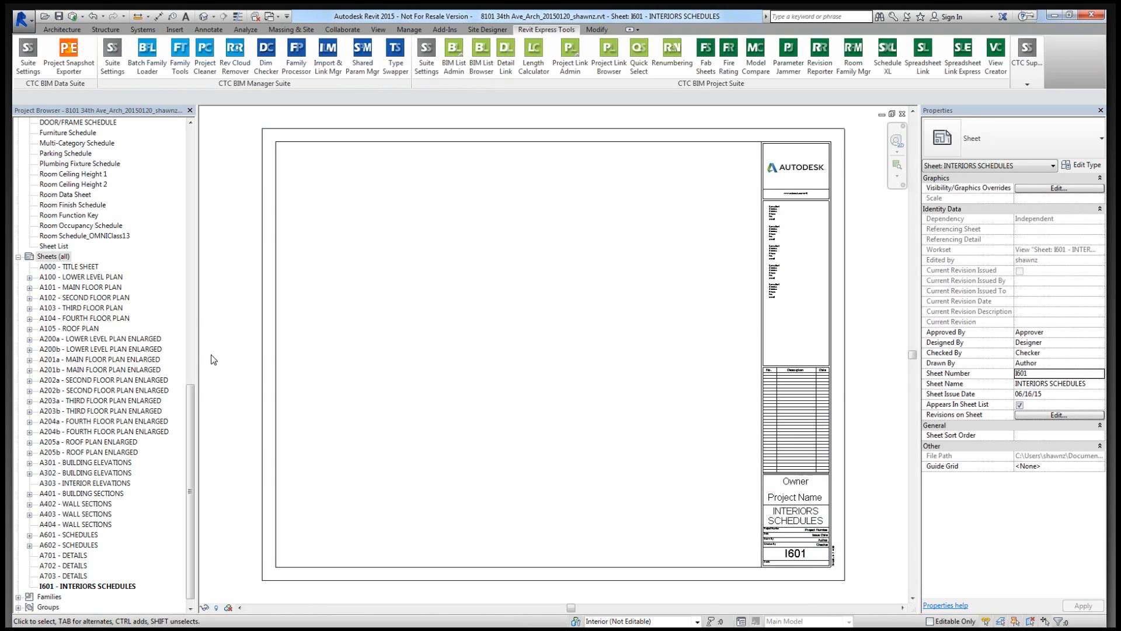
Place the Room Data Sheet schedule on sheet I601 near the upper-left corner of the titleblock's drawing area.
click(61, 197)
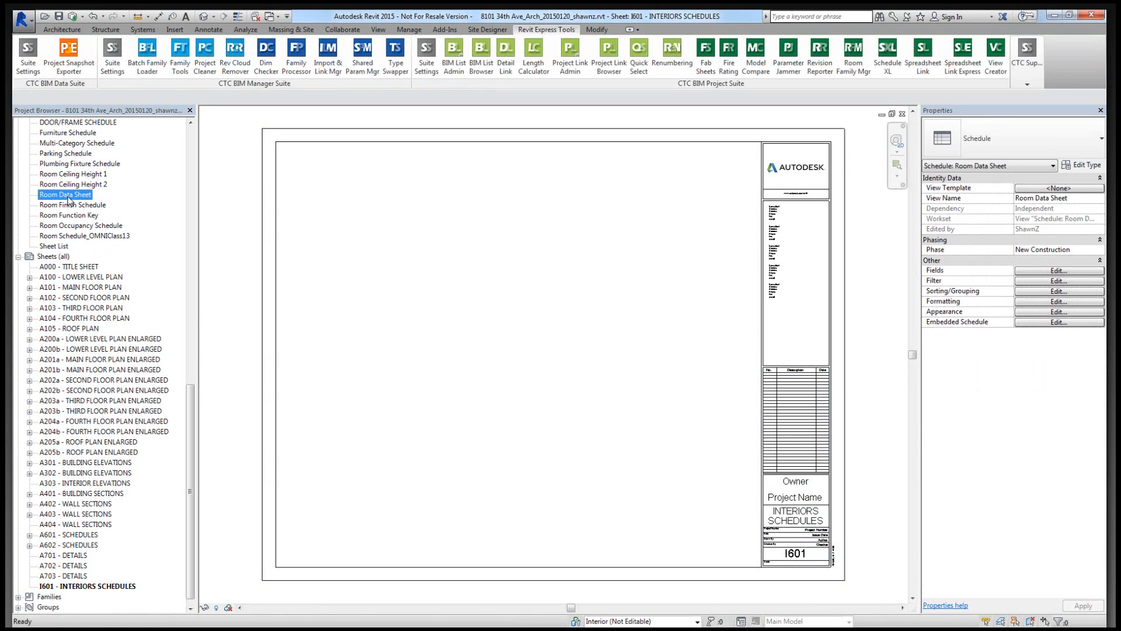
drag(53, 199, 416, 215)
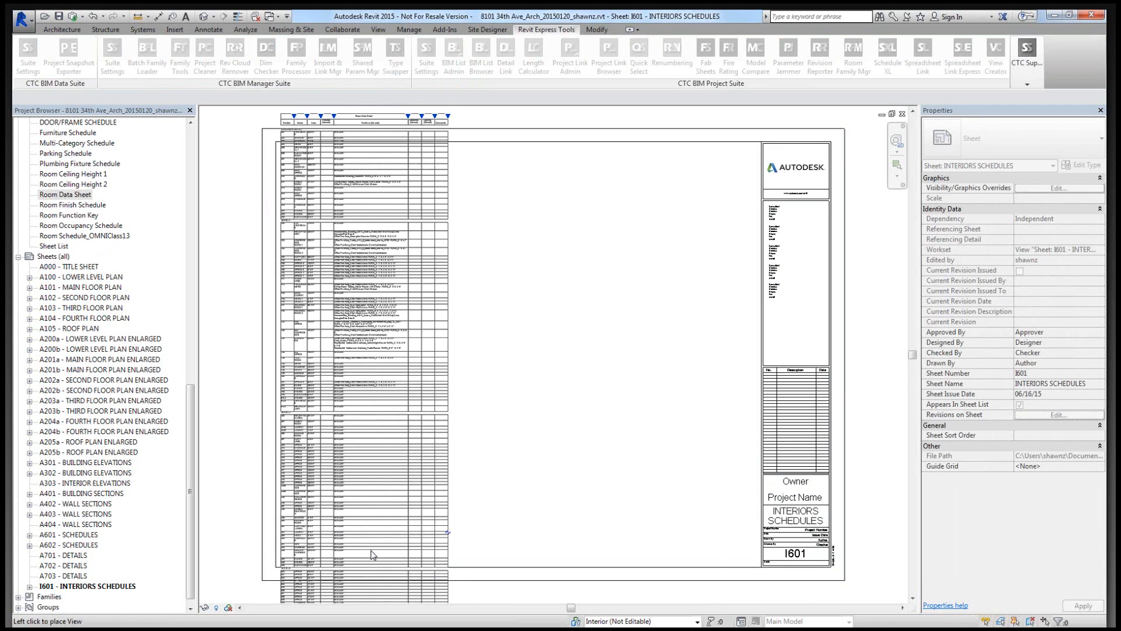
click(371, 550)
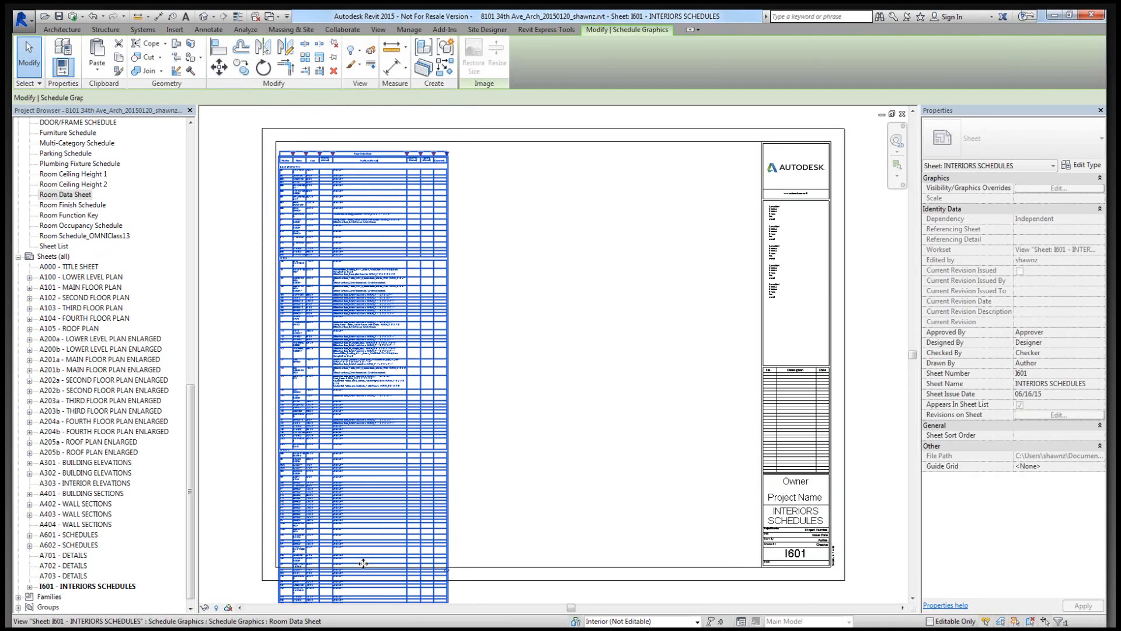
Widen the Name column of the placed Room Data Sheet schedule and split the schedule into two side-by-side segments.
drag(324, 154, 325, 154)
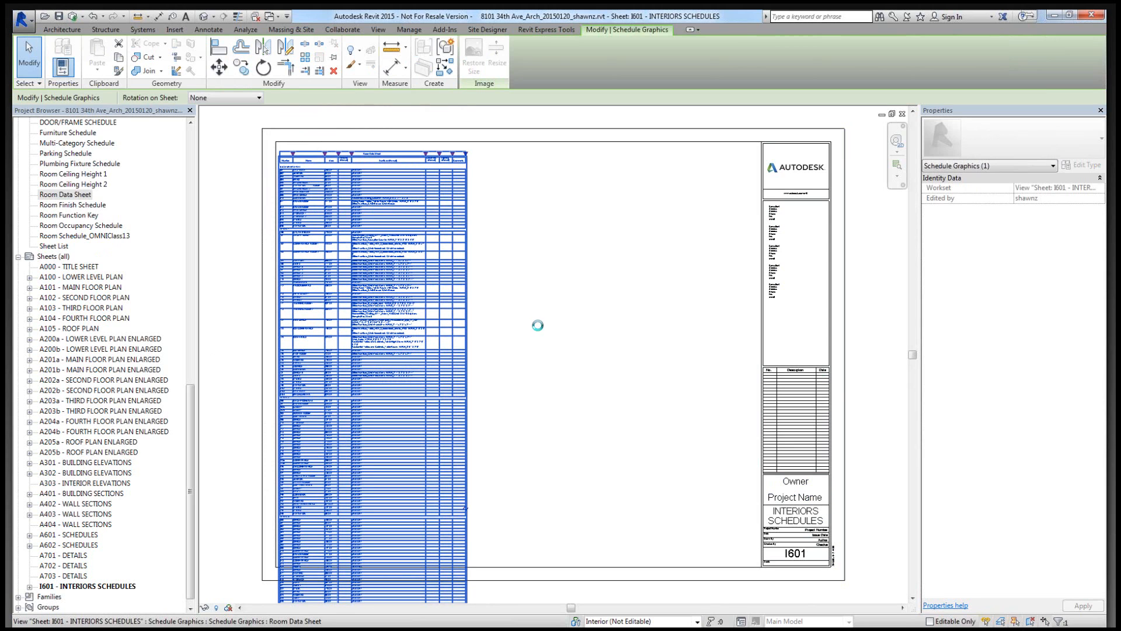
click(502, 350)
click(407, 544)
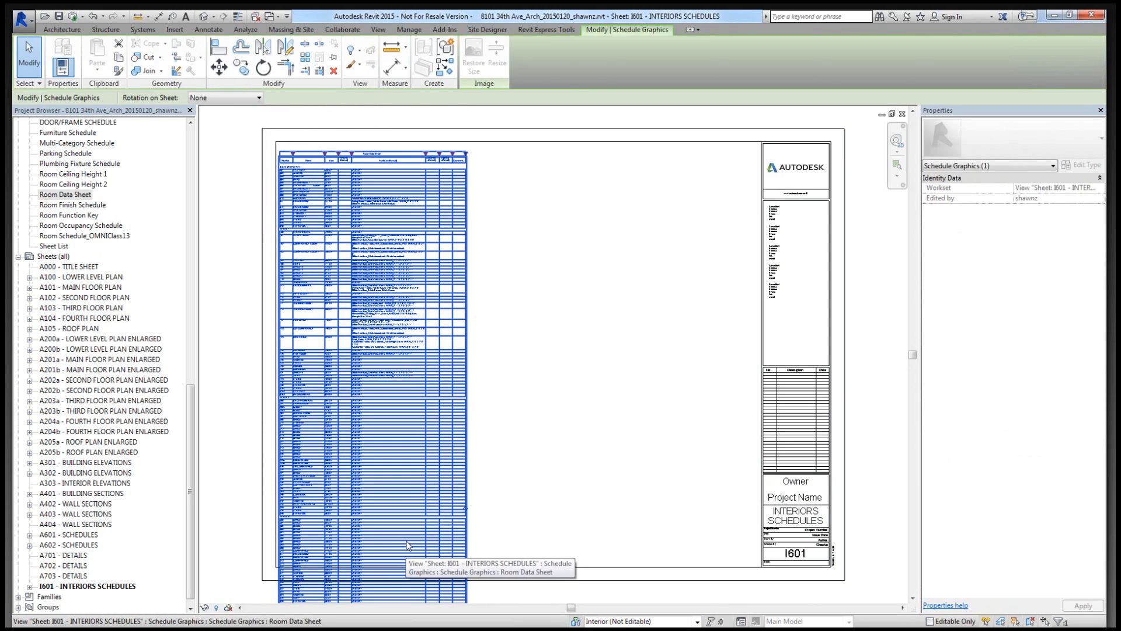
scroll(477, 515, down, 1)
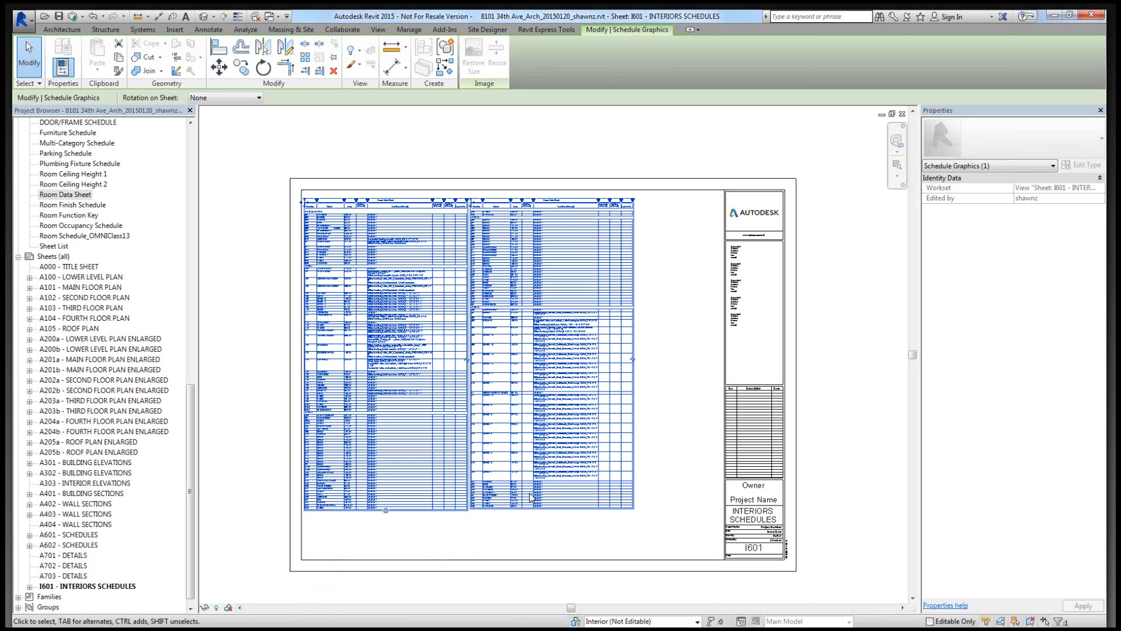
Examine the furniture entries listed for the Basement Level and Level 1 rooms in the placed Room Data Sheet schedule.
scroll(327, 469, up, 3)
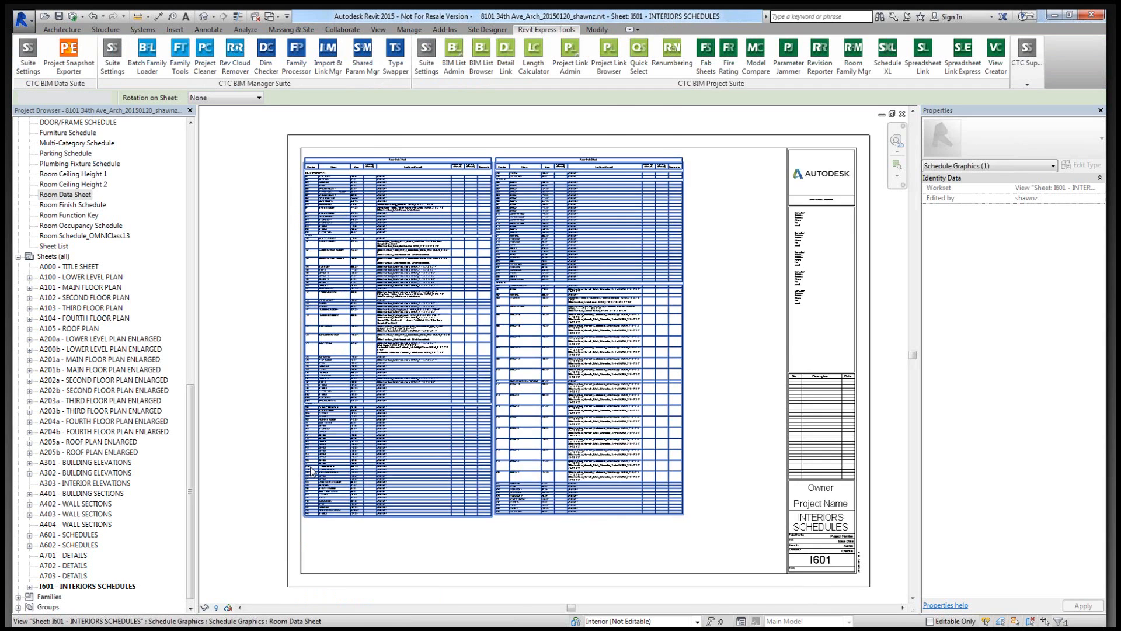
scroll(311, 470, up, 1)
scroll(299, 247, up, 1)
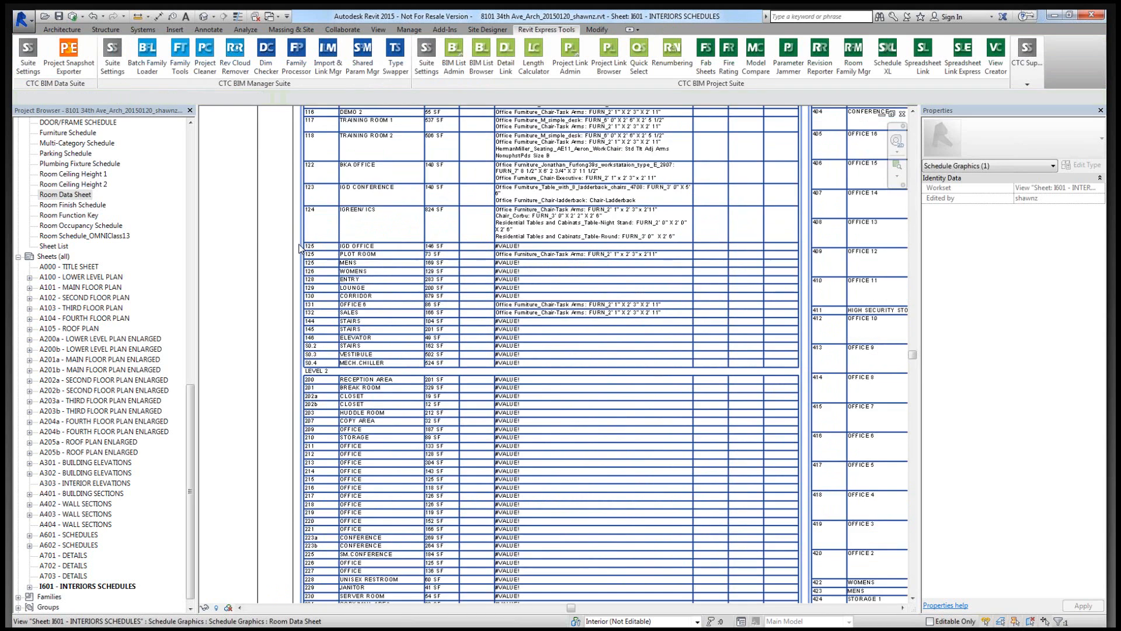
scroll(299, 248, up, 1)
middle_drag(429, 163, 378, 391)
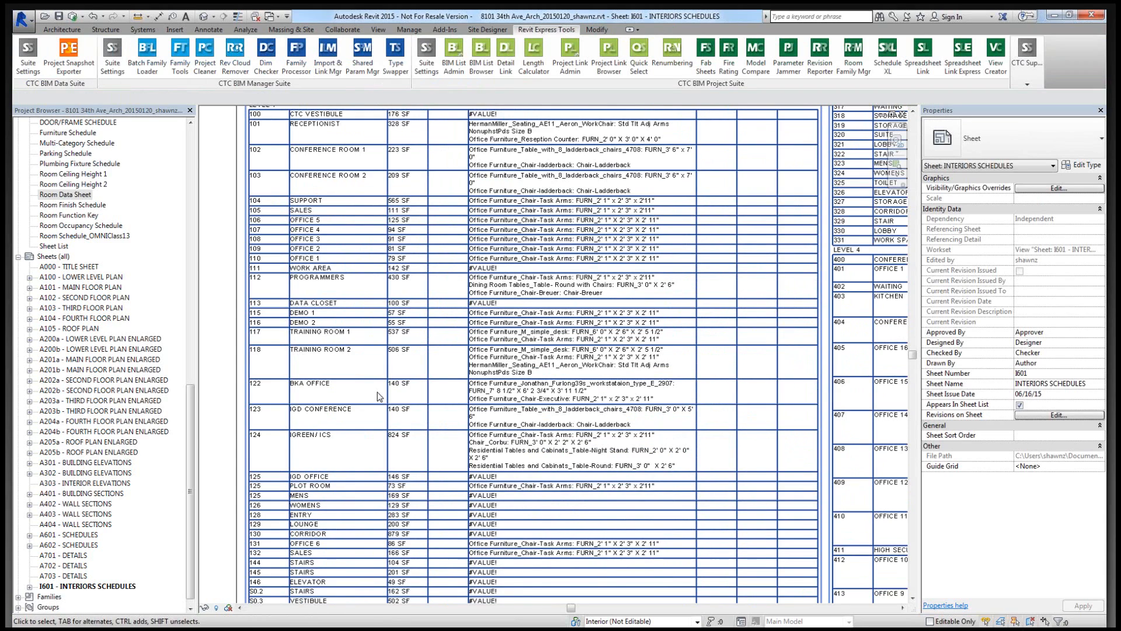
scroll(537, 365, up, 3)
middle_drag(205, 345, 490, 291)
scroll(490, 290, up, 1)
middle_drag(574, 311, 307, 291)
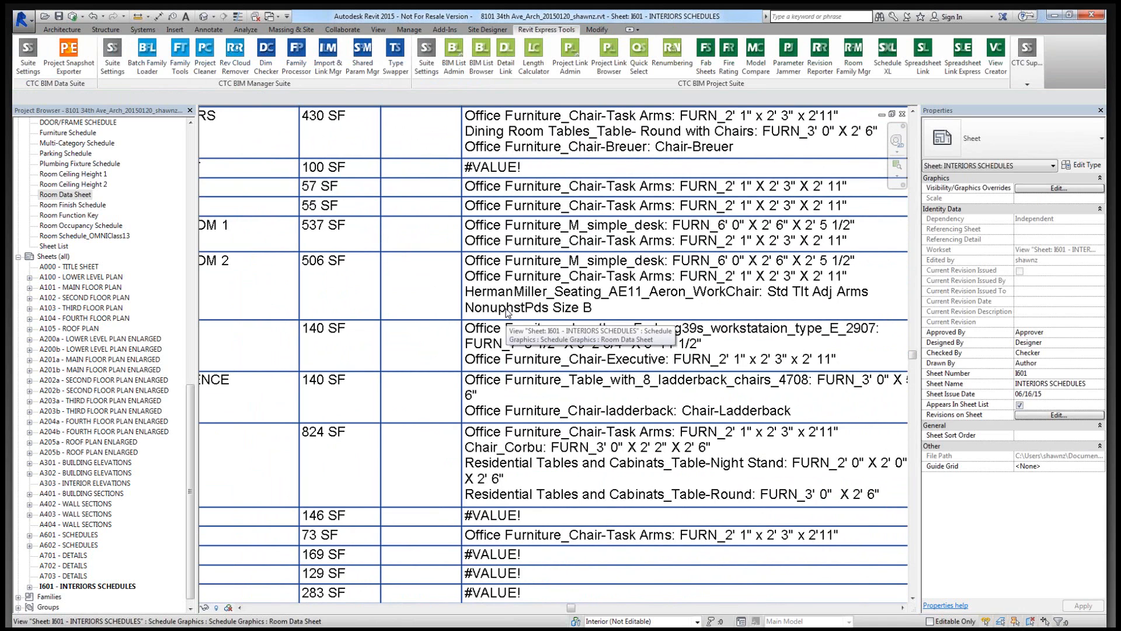
scroll(507, 314, down, 3)
scroll(473, 309, up, 2)
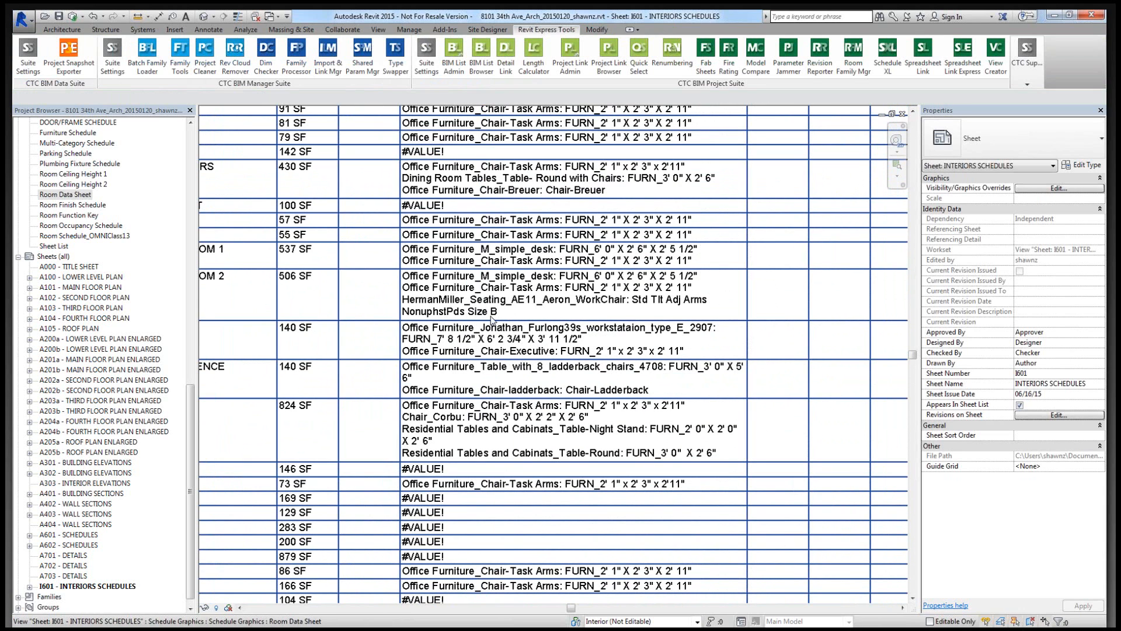
scroll(575, 312, down, 4)
middle_drag(623, 312, 628, 313)
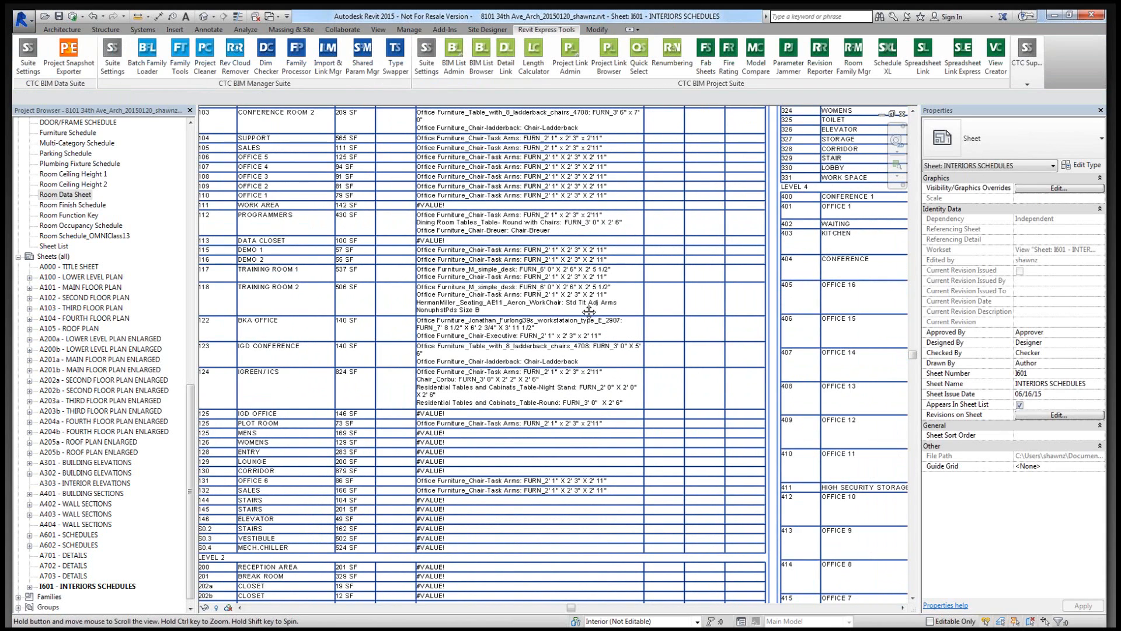
middle_drag(589, 313, 611, 335)
scroll(498, 315, up, 1)
middle_drag(517, 237, 501, 443)
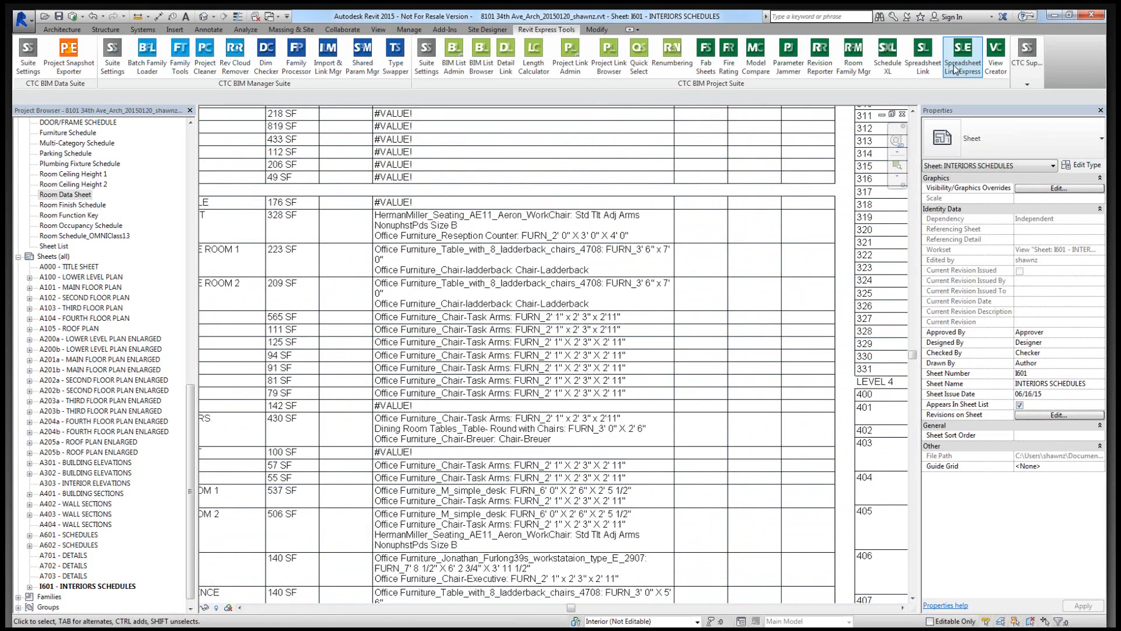
scroll(670, 296, down, 6)
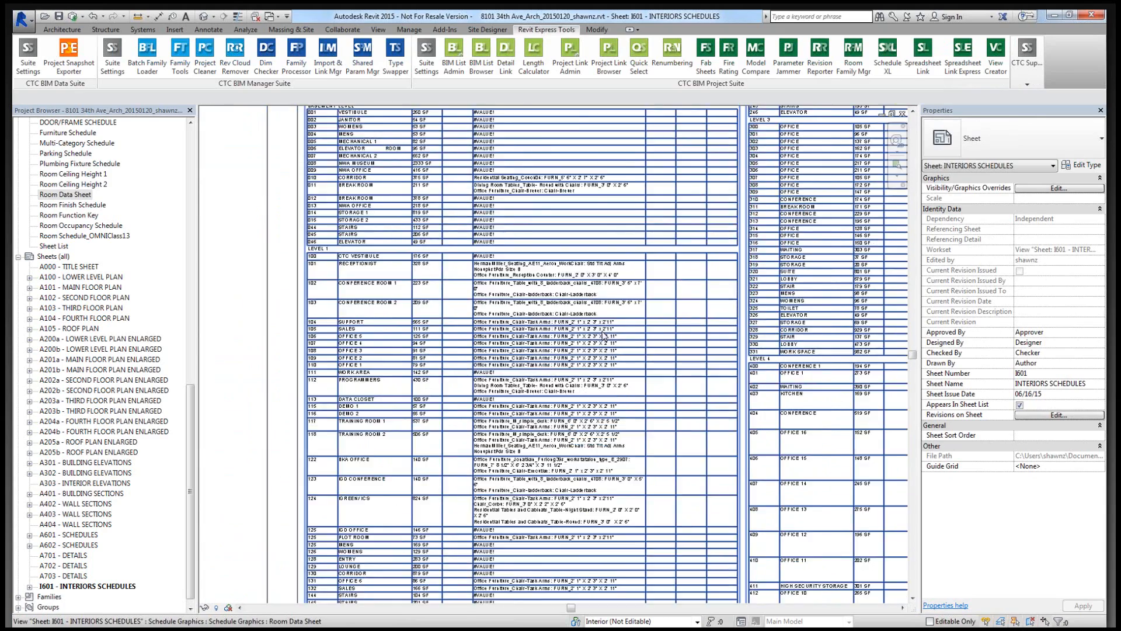
scroll(419, 351, up, 5)
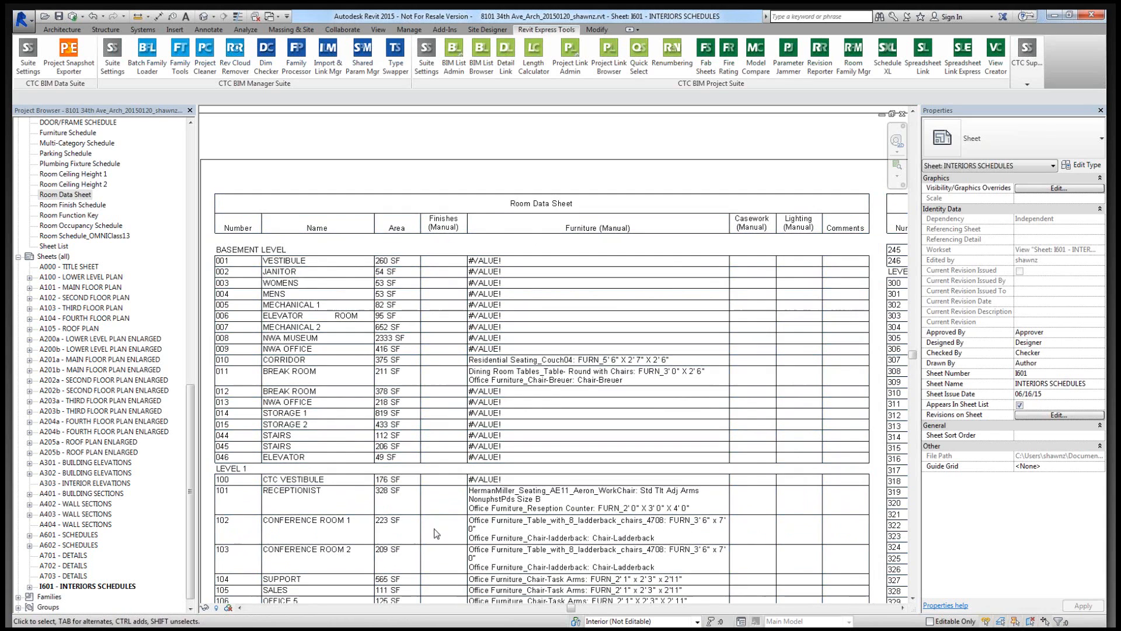
scroll(842, 530, down, 5)
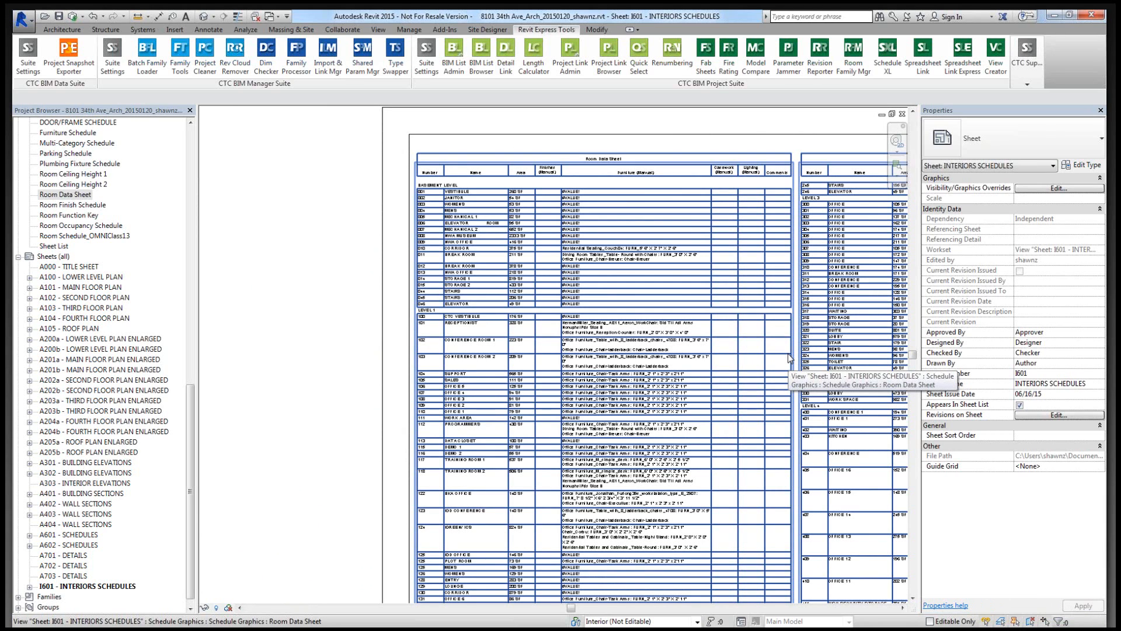
Widen the Furniture (Manual) column of the schedule placed on the sheet so long furniture descriptions wrap less.
scroll(641, 376, up, 5)
scroll(656, 277, down, 5)
click(656, 277)
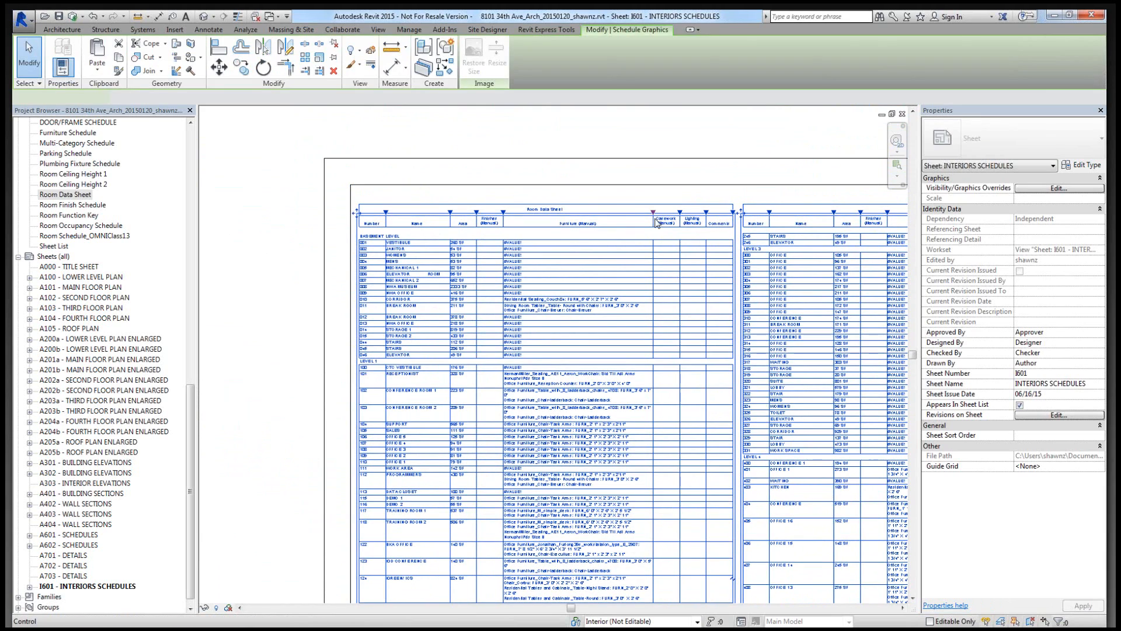
drag(669, 215, 667, 212)
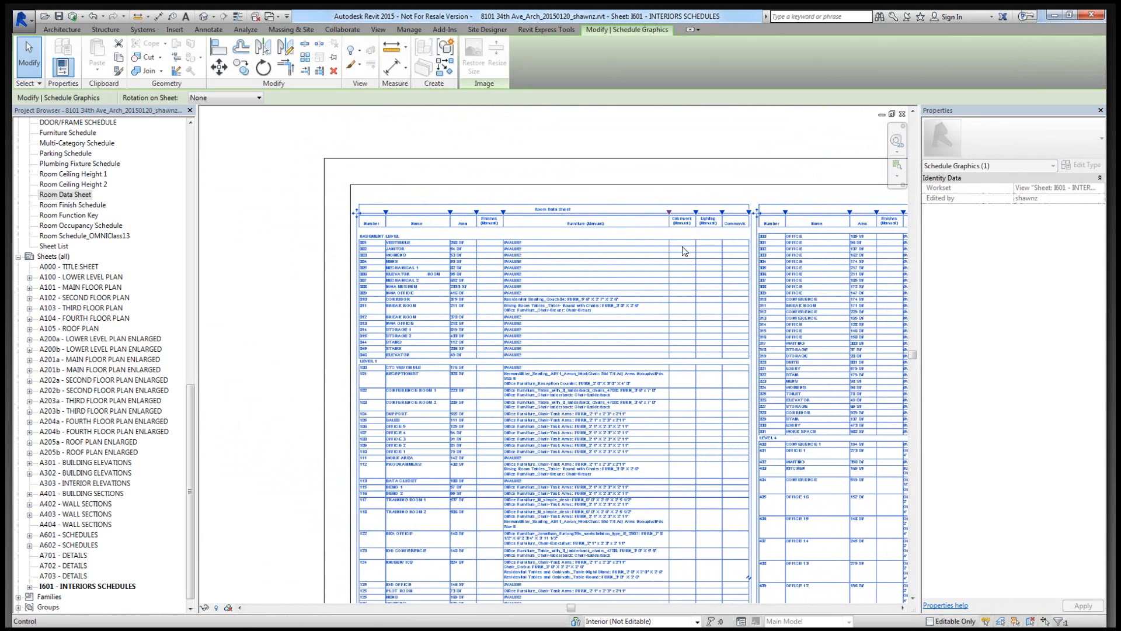
drag(672, 217, 692, 217)
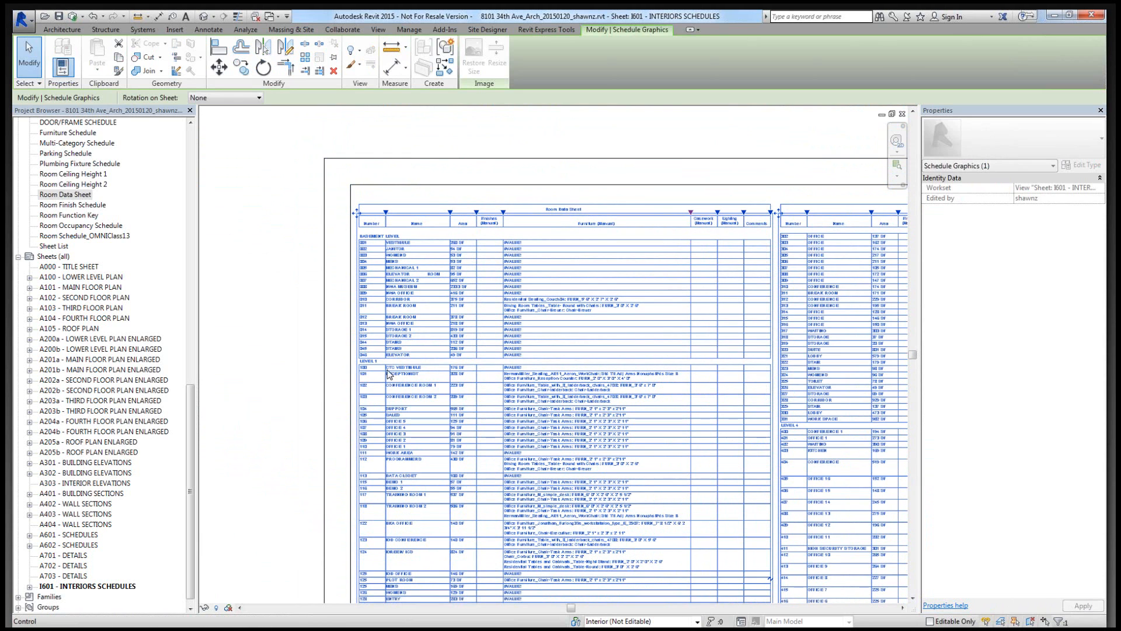
click(295, 407)
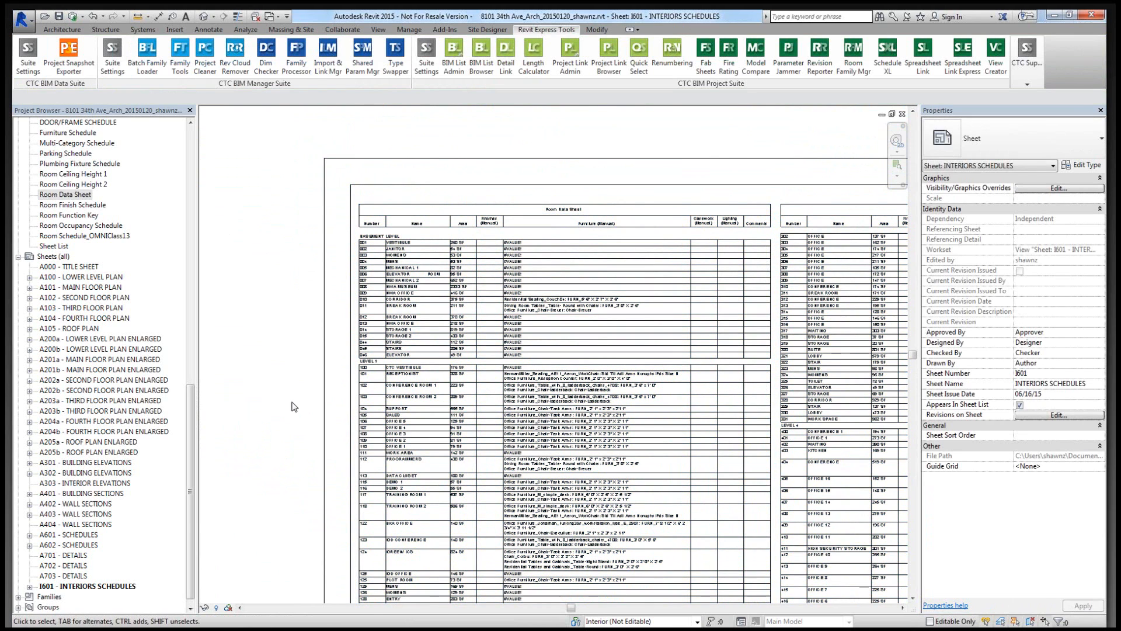